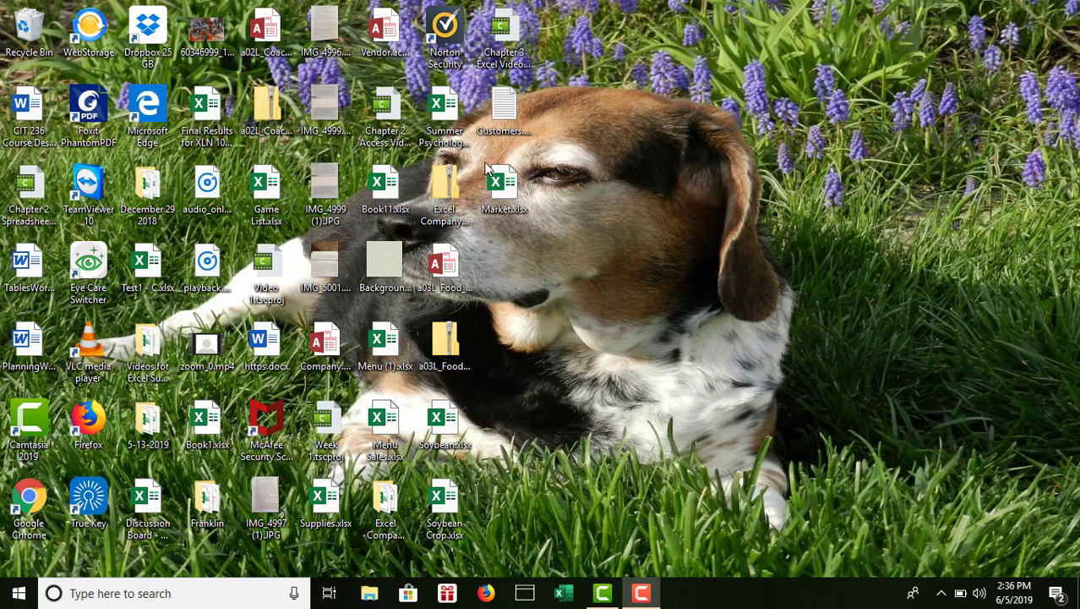
Open Market.xlsx from the desktop in Excel and save a copy on the Desktop as Market Analysis.xlsx.
double_click(510, 184)
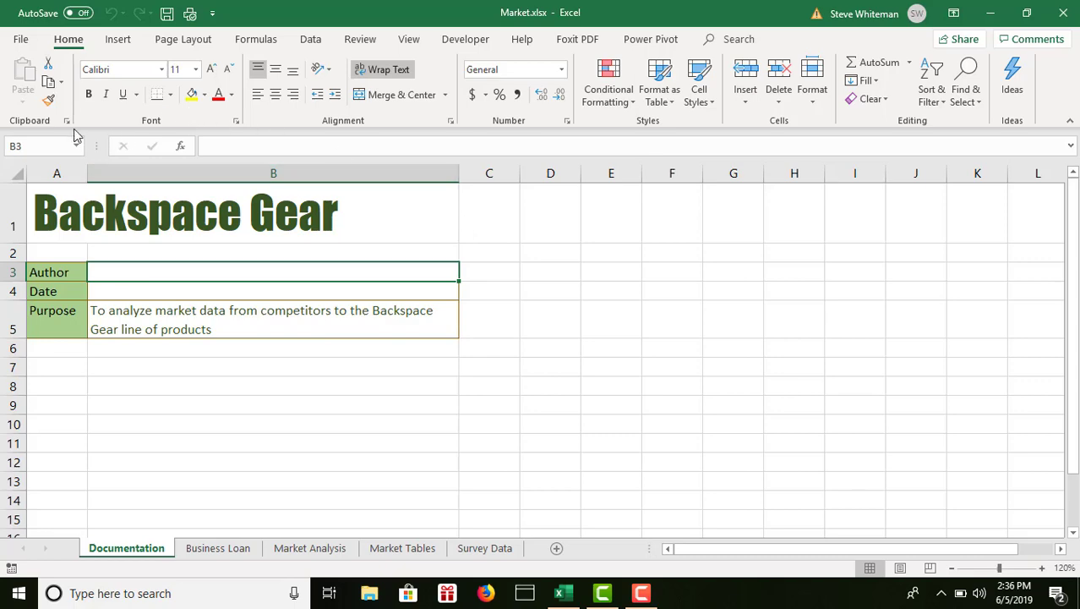
left_click(23, 40)
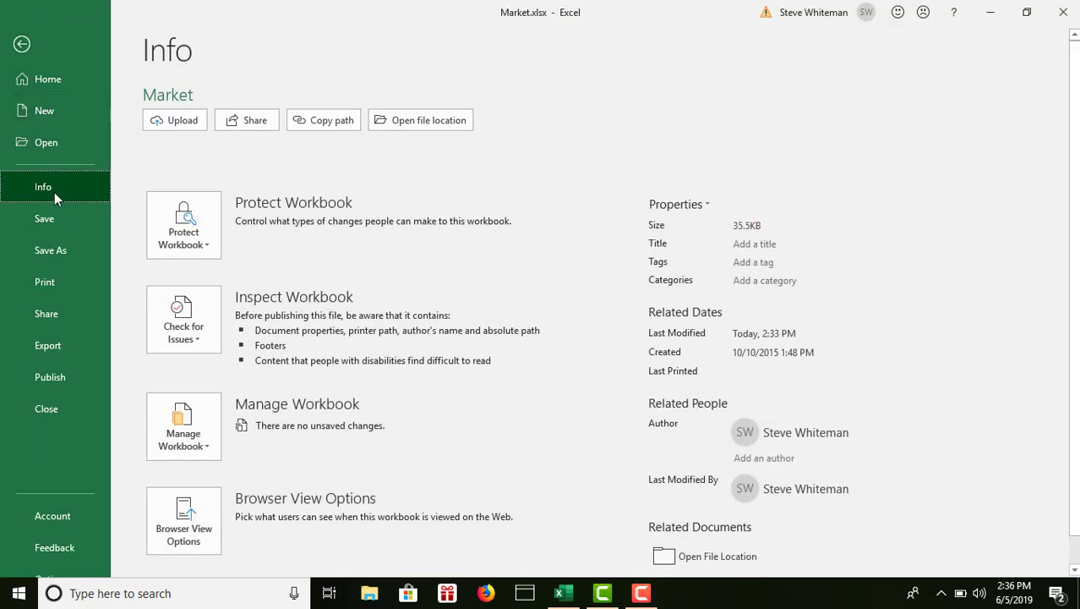
left_click(52, 251)
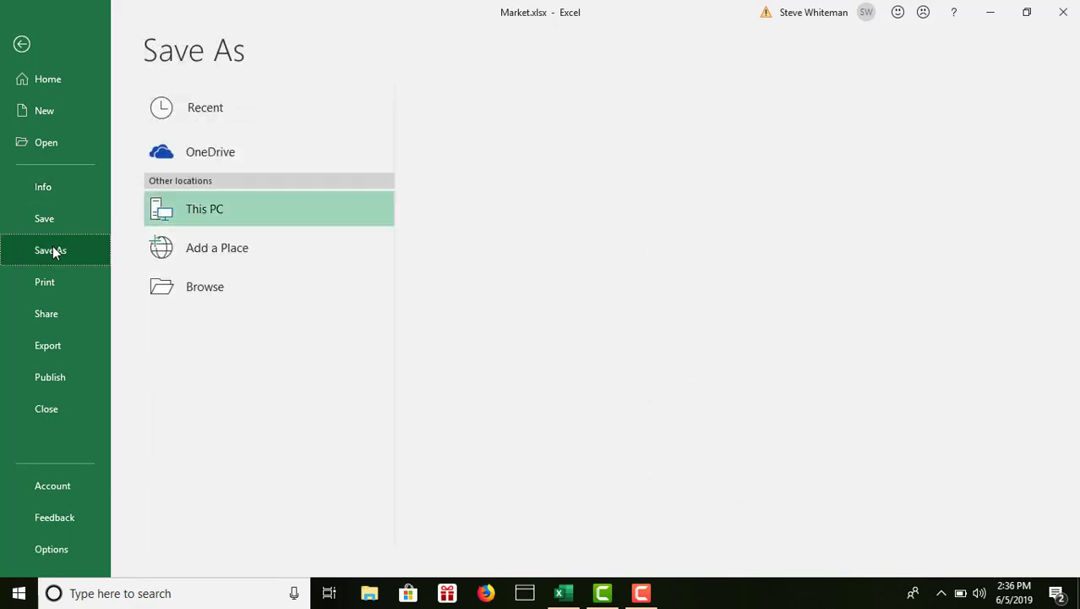
left_click(202, 298)
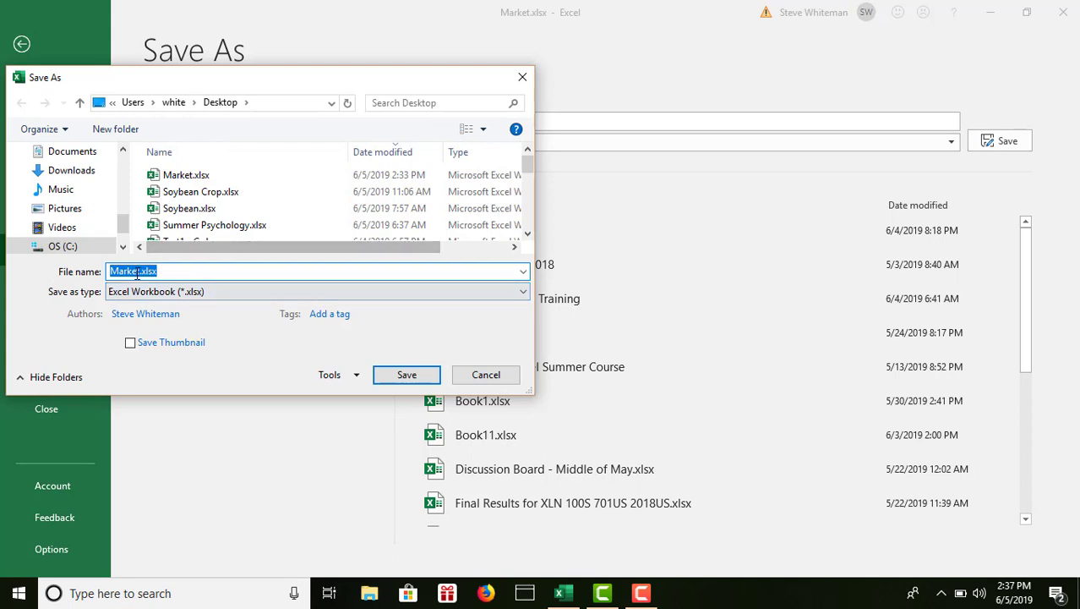
left_click(139, 271)
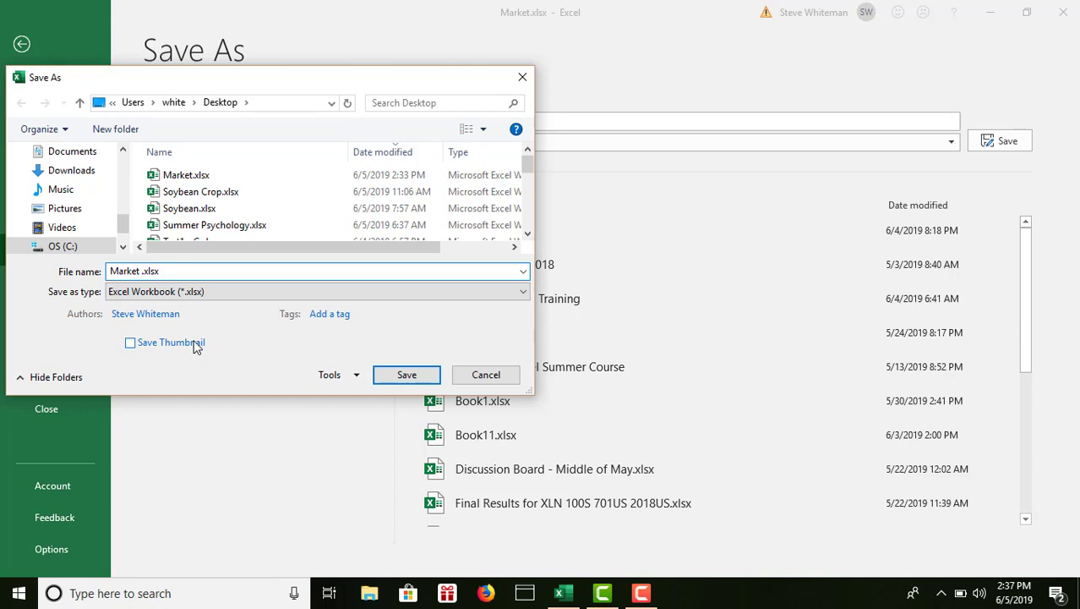
type("Analysis")
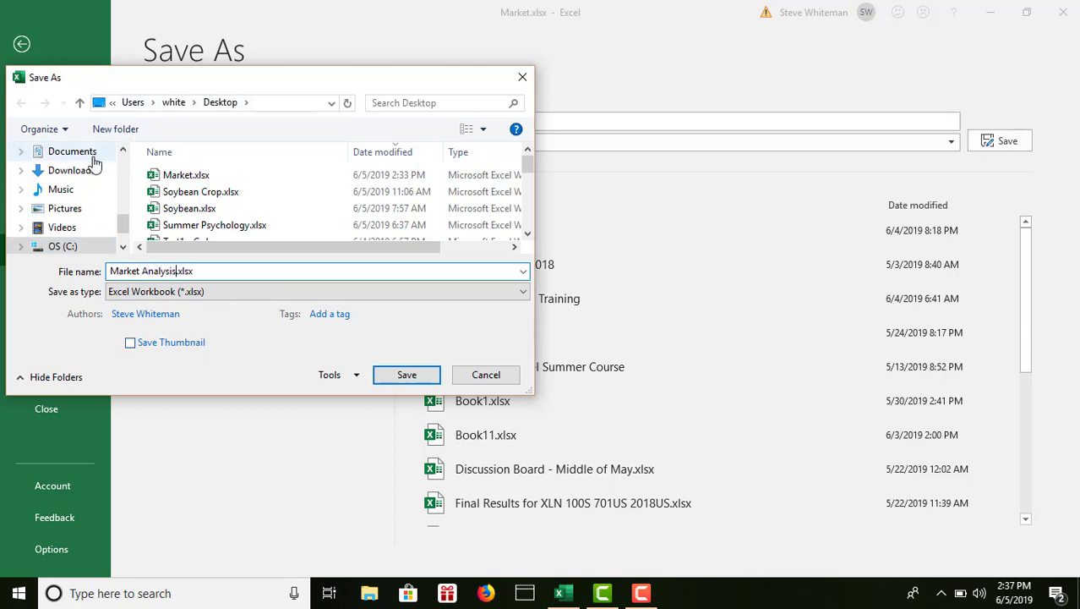
scroll(126, 169, "up", 5)
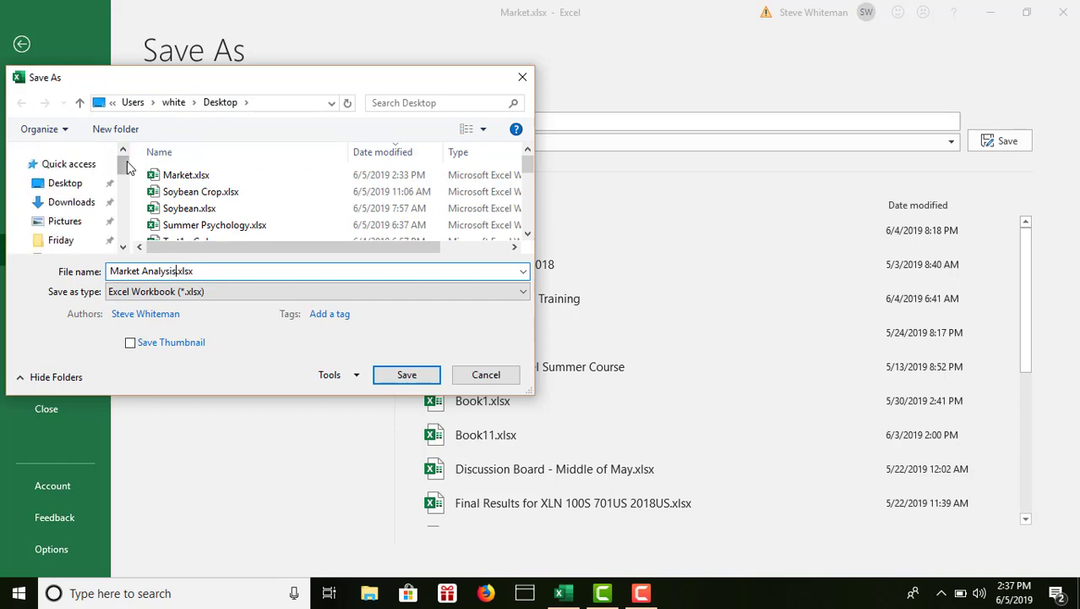
left_click(69, 187)
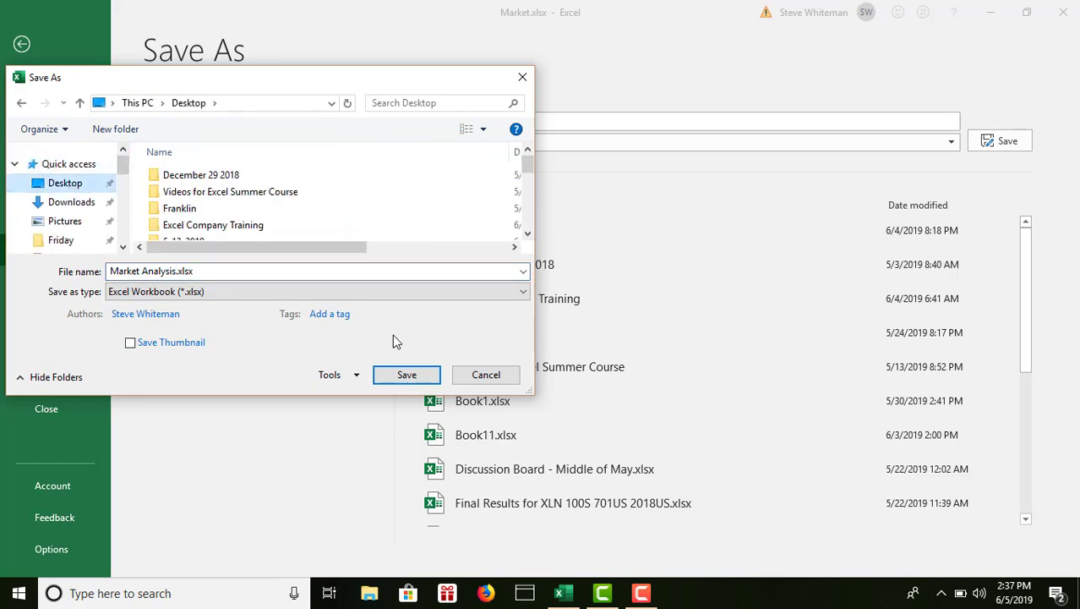
left_click(406, 374)
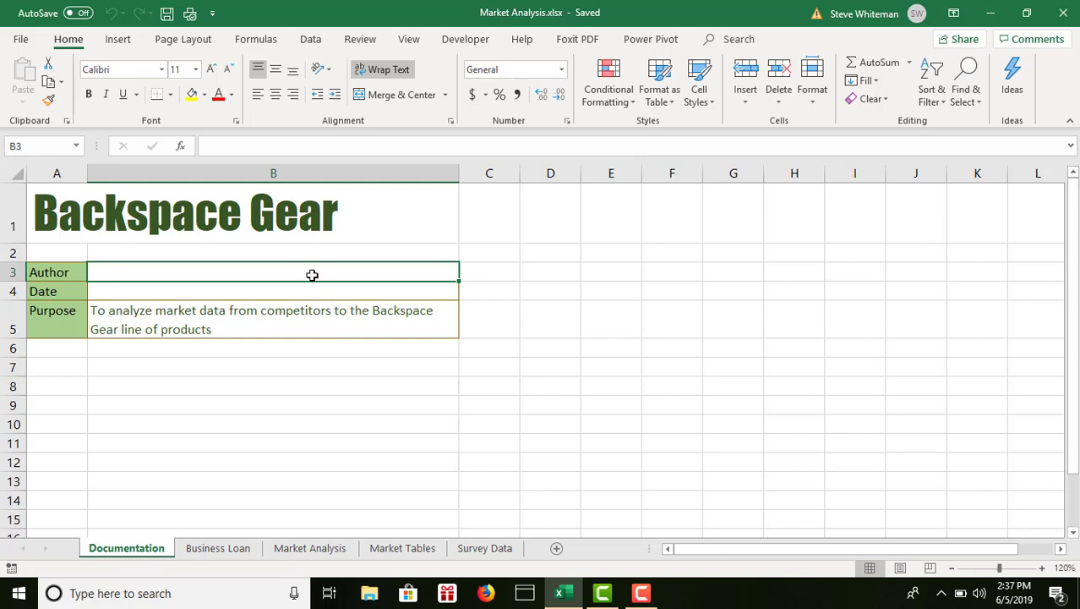
Fill in the Documentation sheet with the author's full name in B3 and the date 06/05/2019 in B4.
type("Steve ")
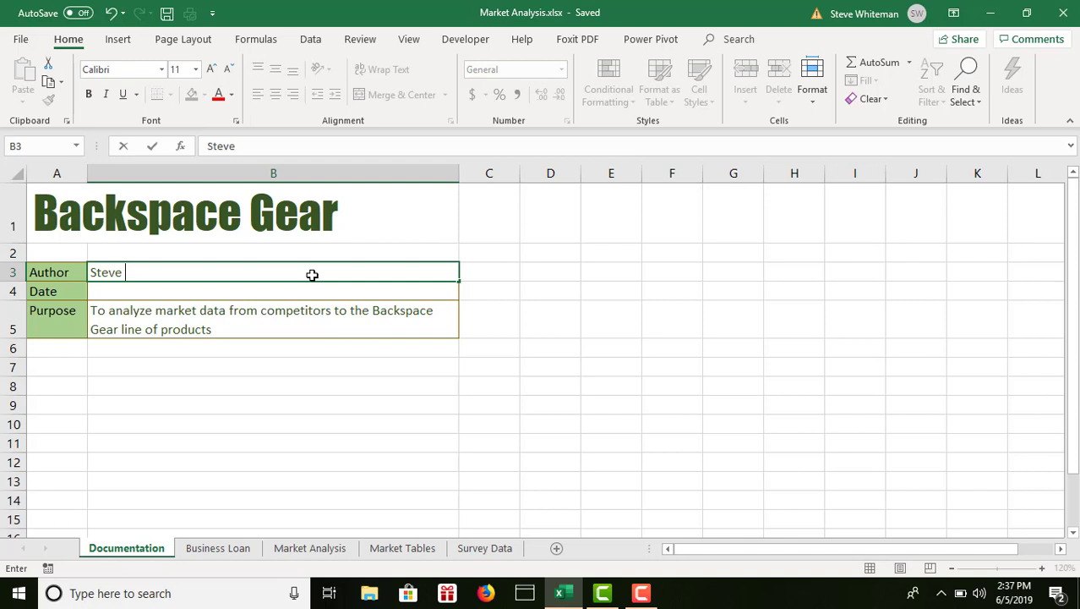
type("Whiteman")
key("Return")
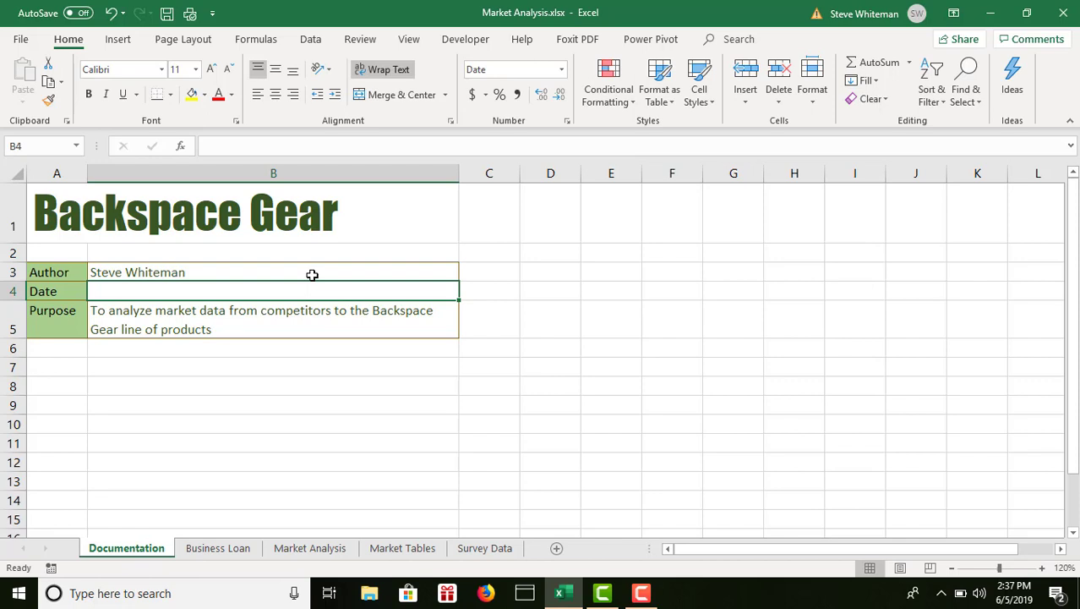
type("06/")
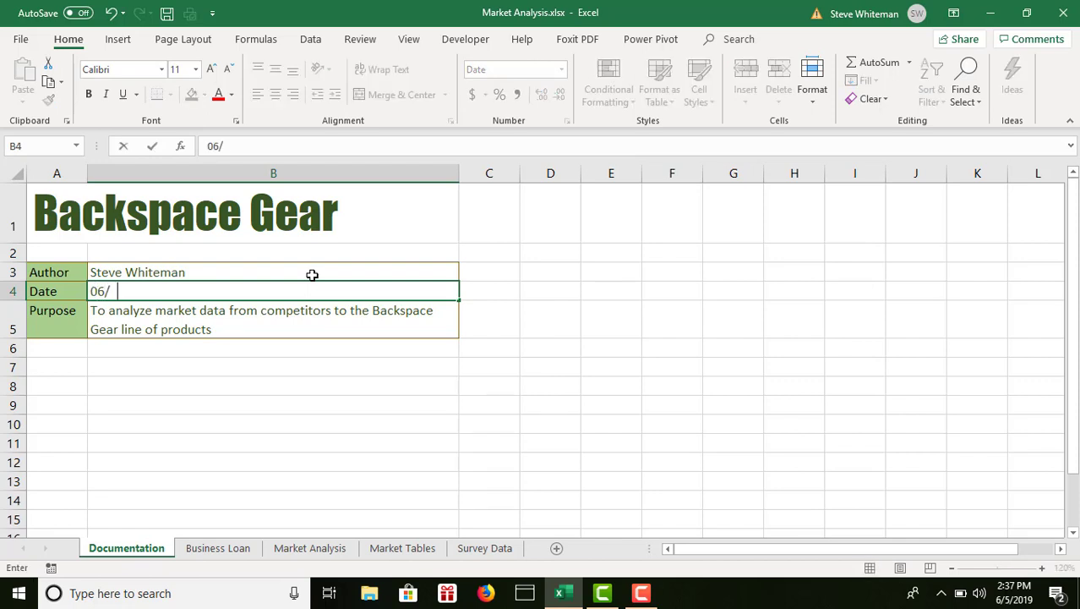
type("05/2019")
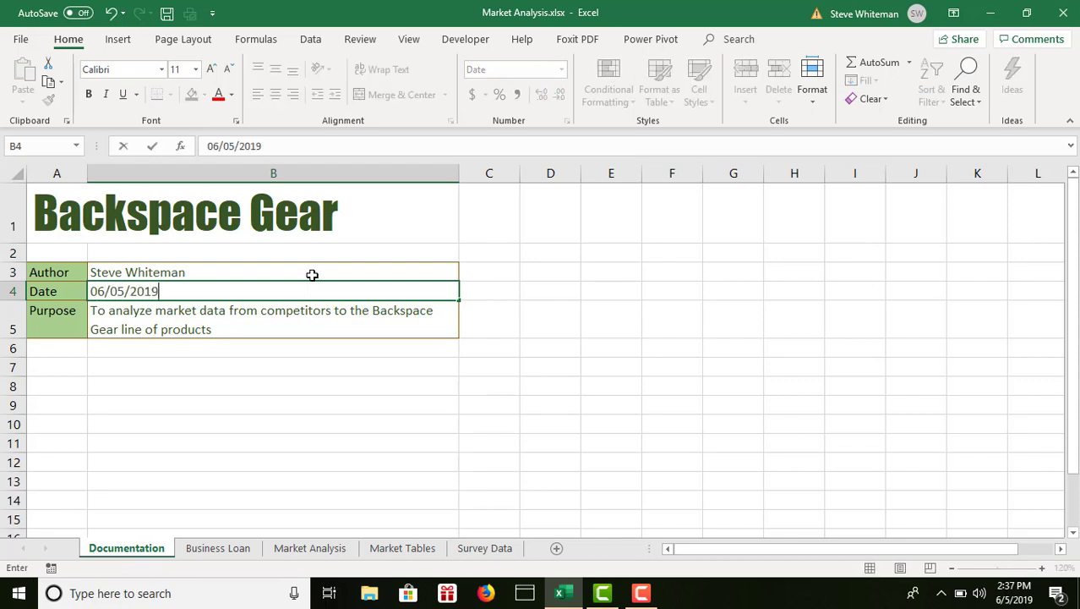
key("Return")
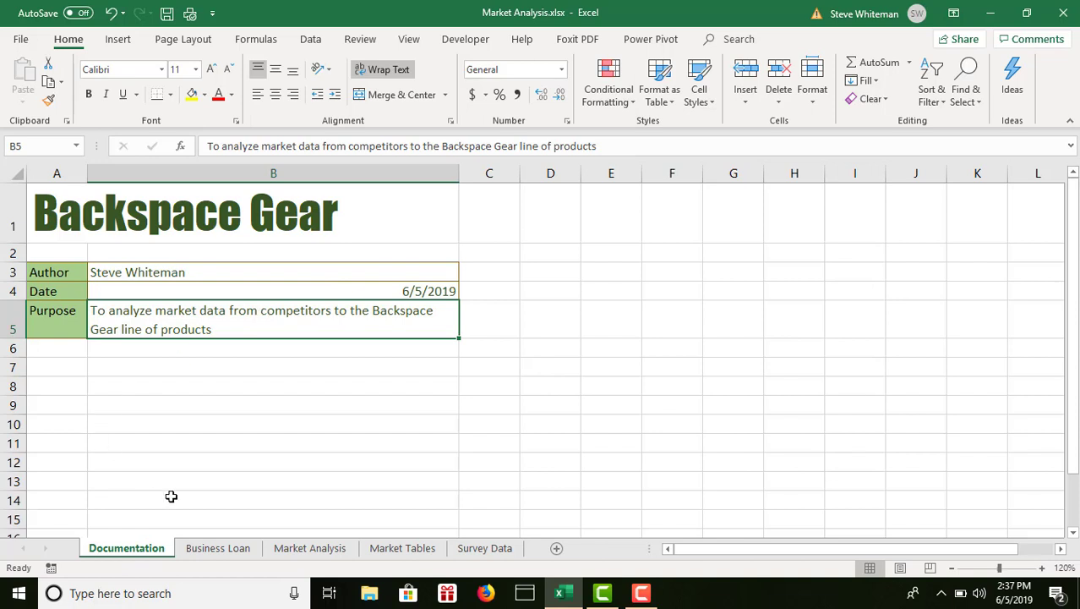
On the Business Loan sheet, enter a loan amount of 225000 in B4 and an annual interest rate of .062 in B5.
left_click(206, 550)
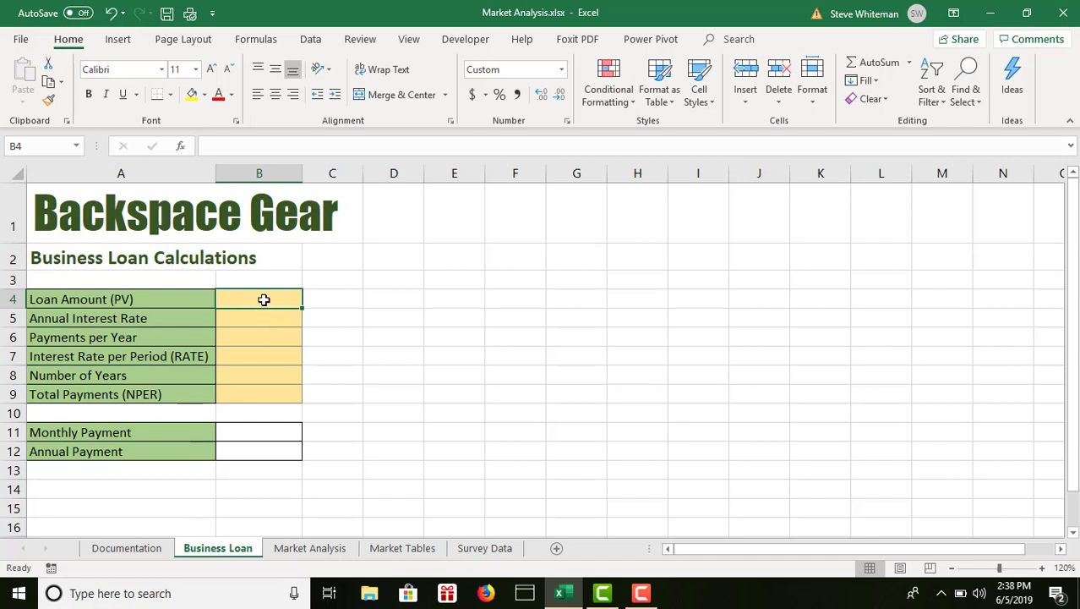
type("22")
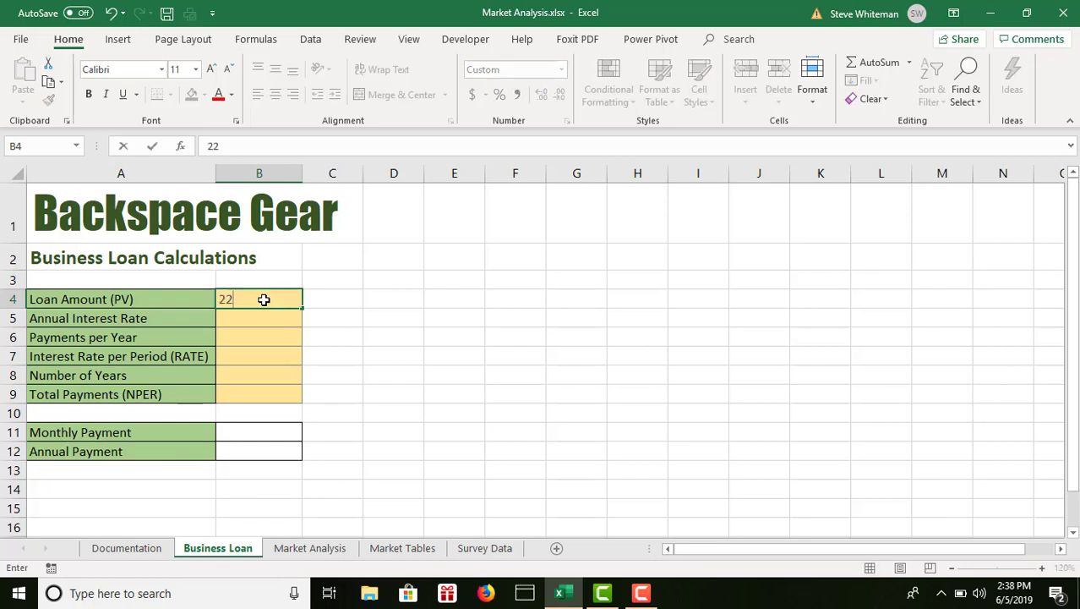
type("5000")
key("Return")
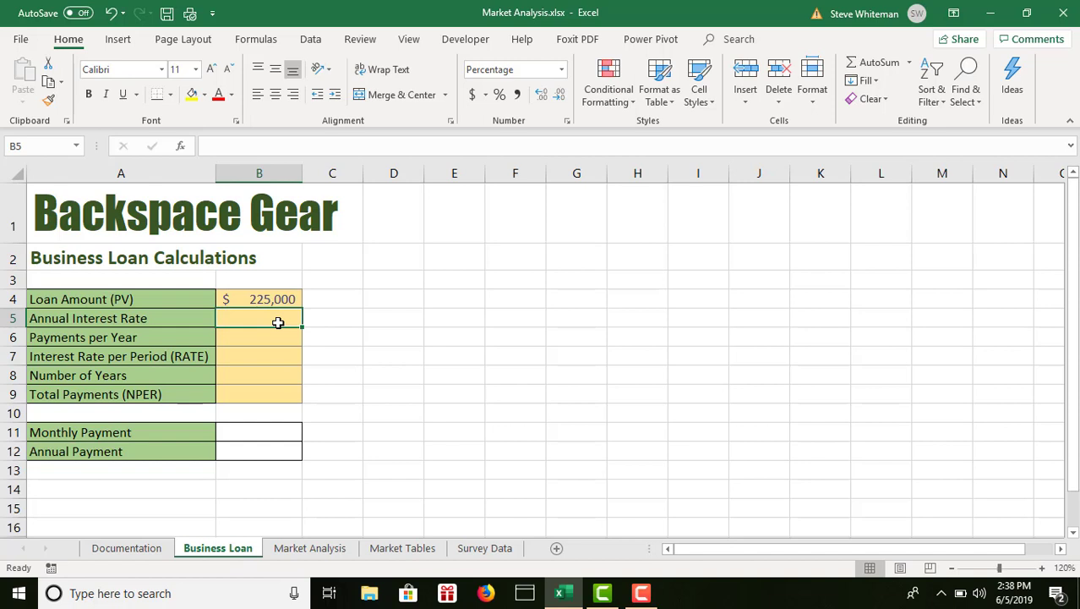
type(".062")
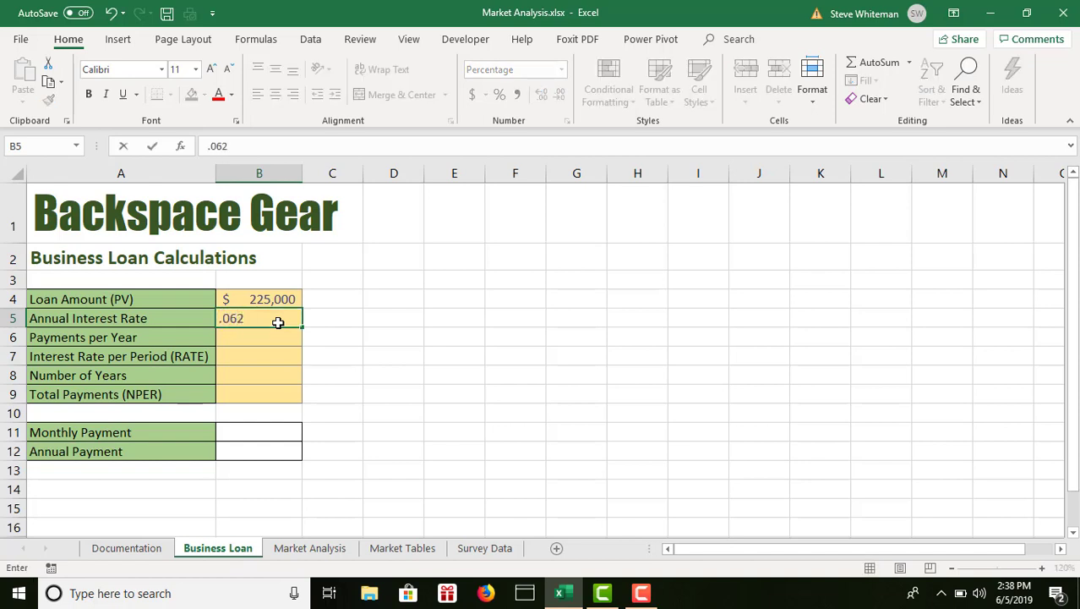
key("Return")
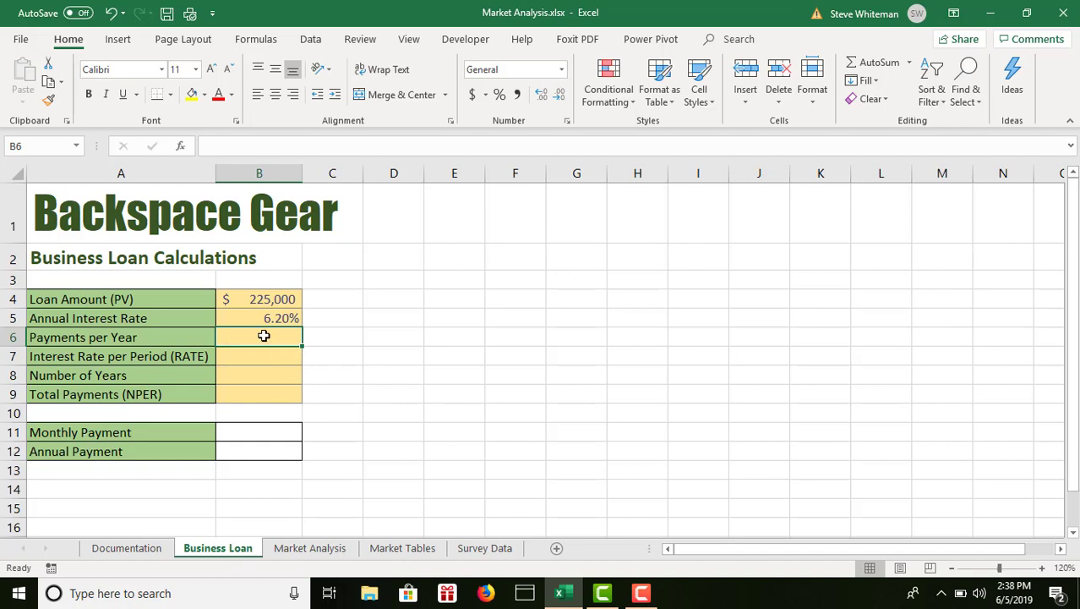
Enter 15 as the number of years in B8 and 12 as the payments per year in B6.
left_click(257, 374)
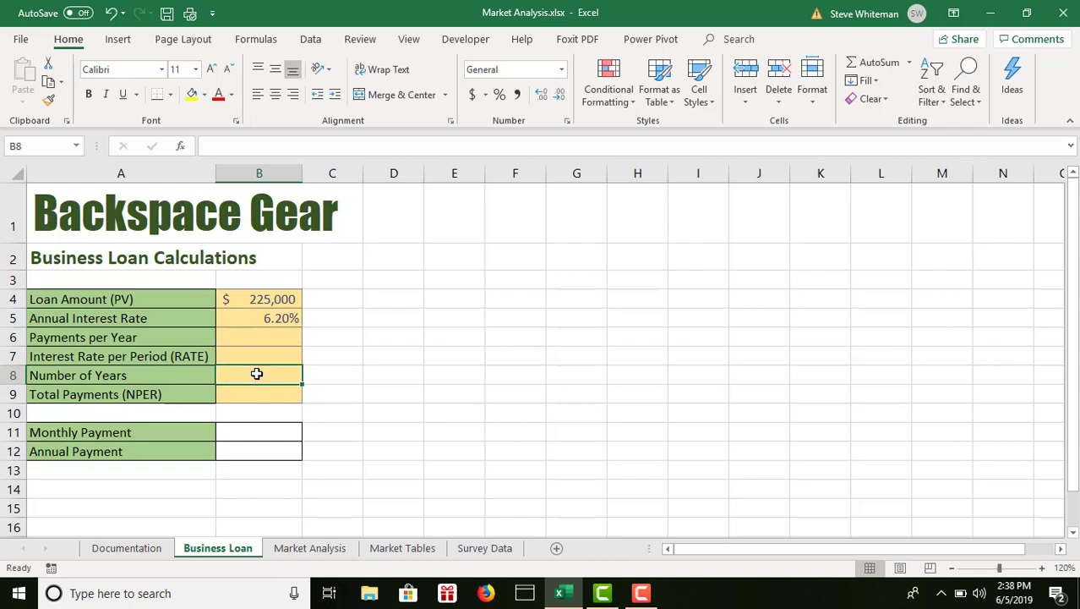
type("15")
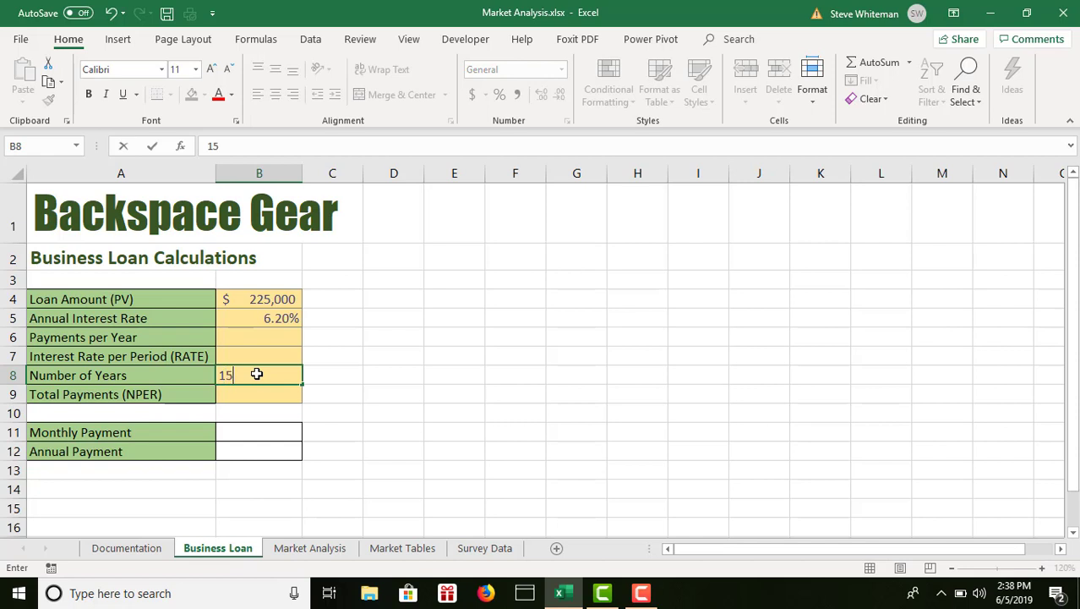
key("Return")
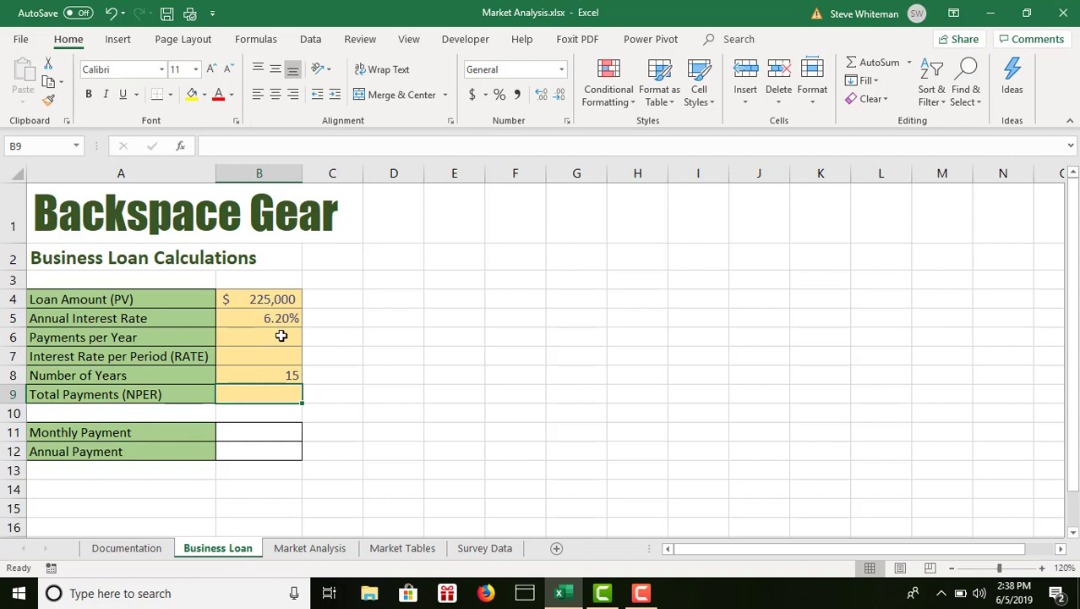
left_click(278, 339)
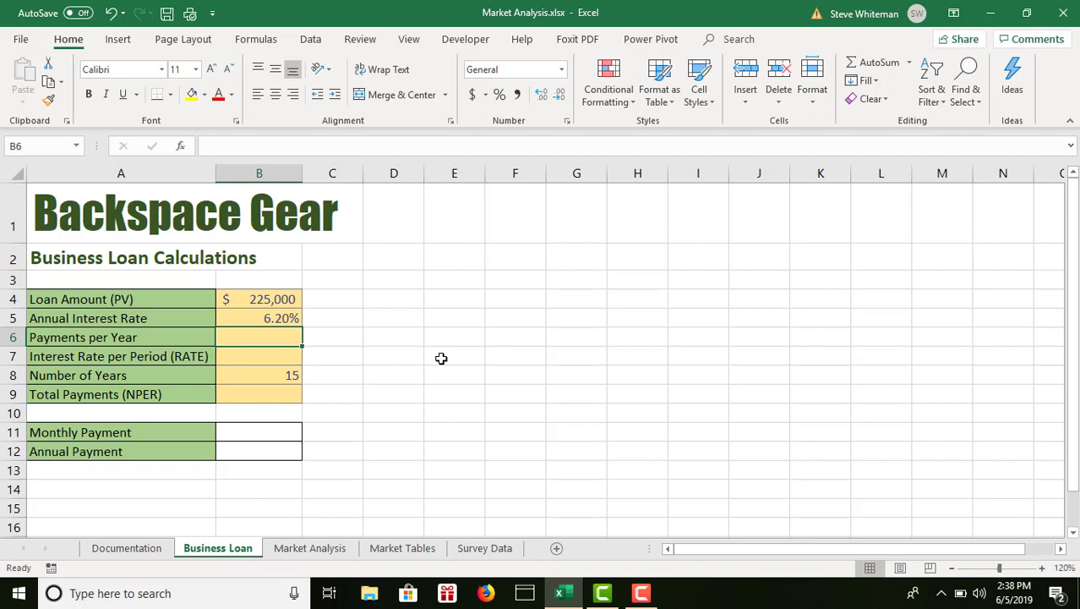
type("12")
key("Return")
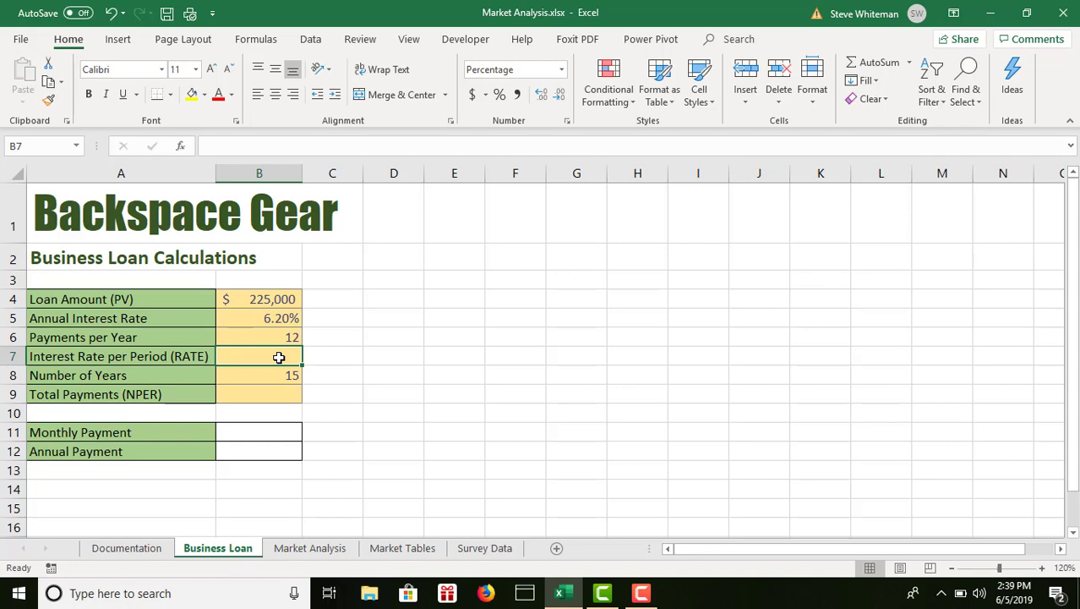
Calculate the interest rate per period in B7 with the formula =B5/12.
type("=")
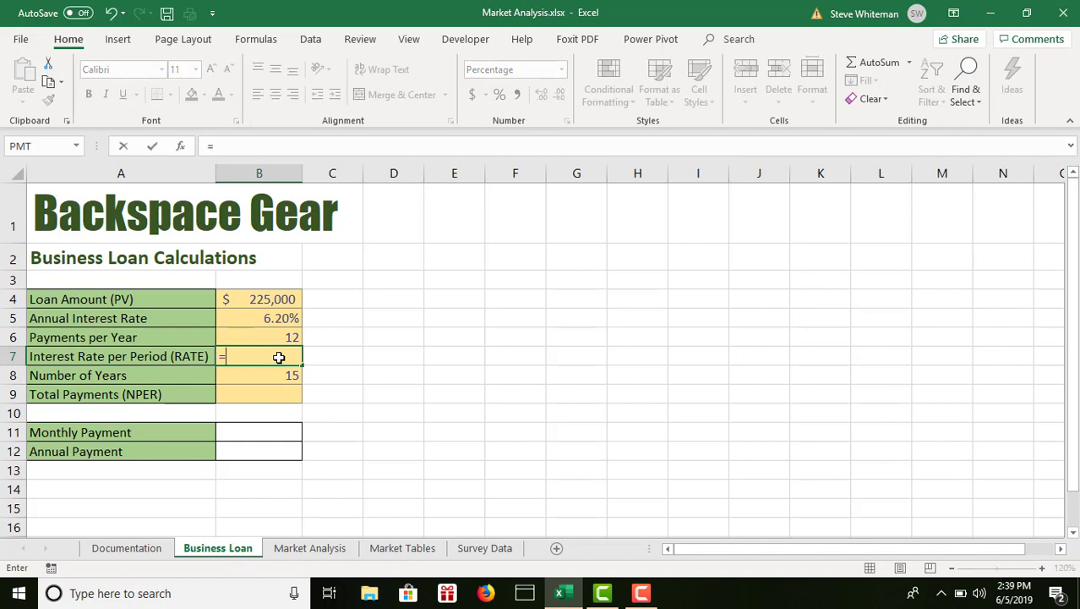
left_click(274, 317)
type("/12")
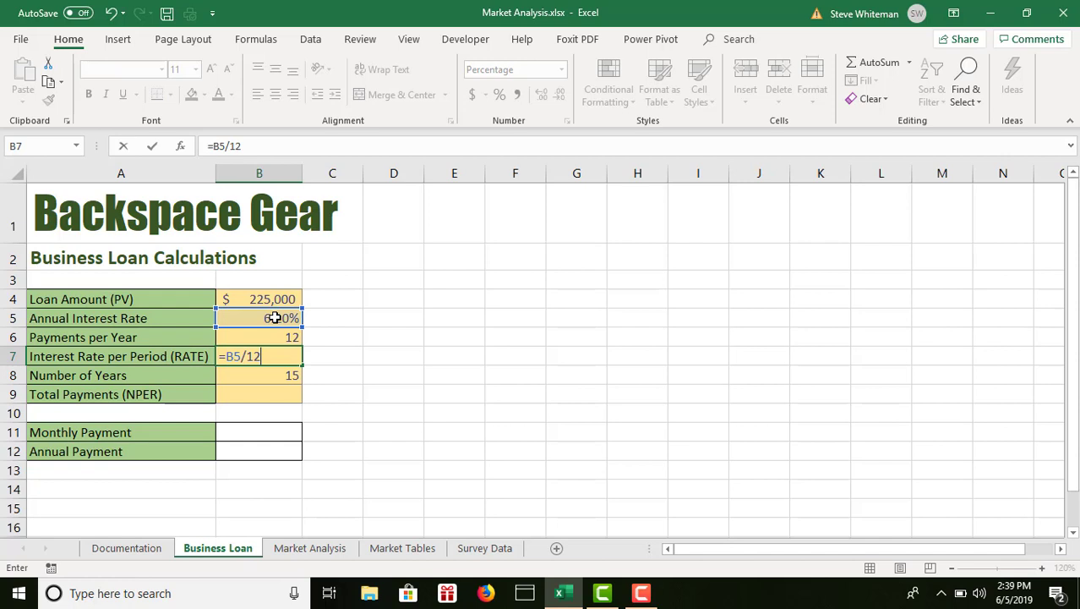
key("ctrl+Return")
key("Return")
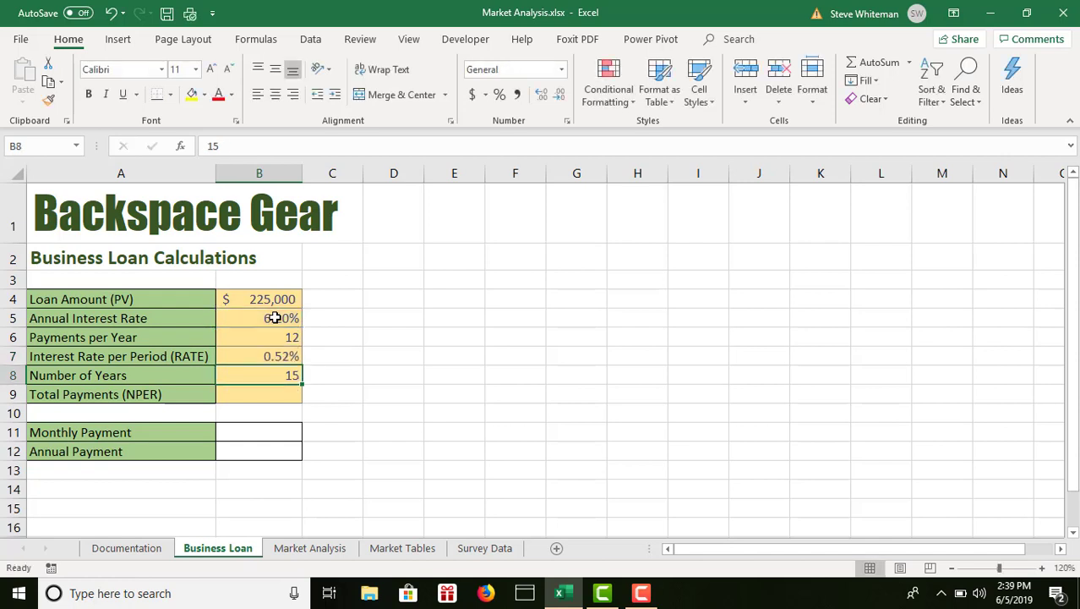
Calculate the total number of payments in B9 with the formula =B8*B6.
left_click(279, 396)
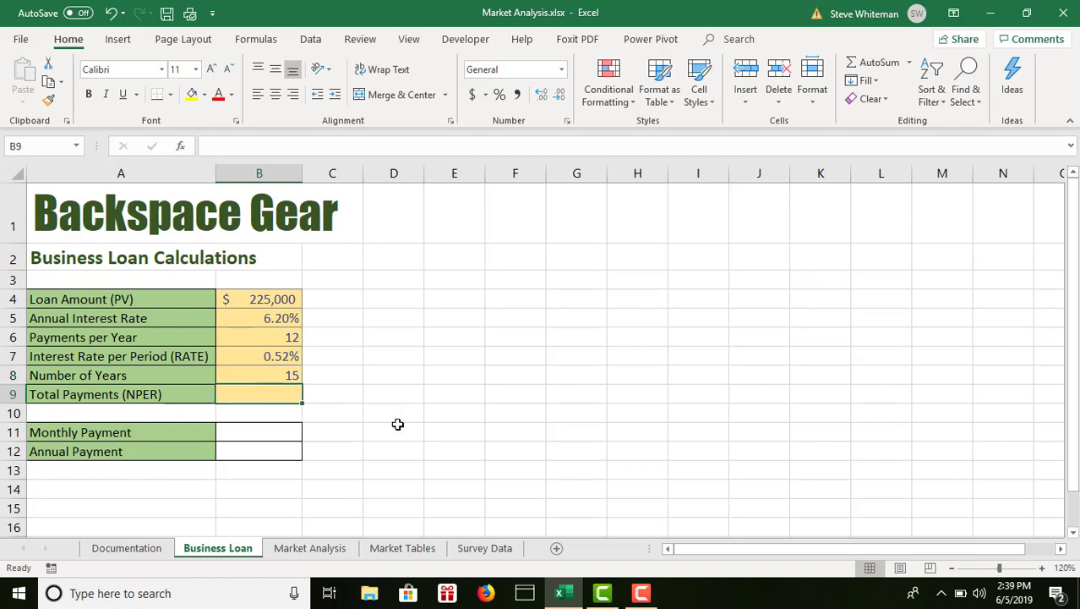
type("=")
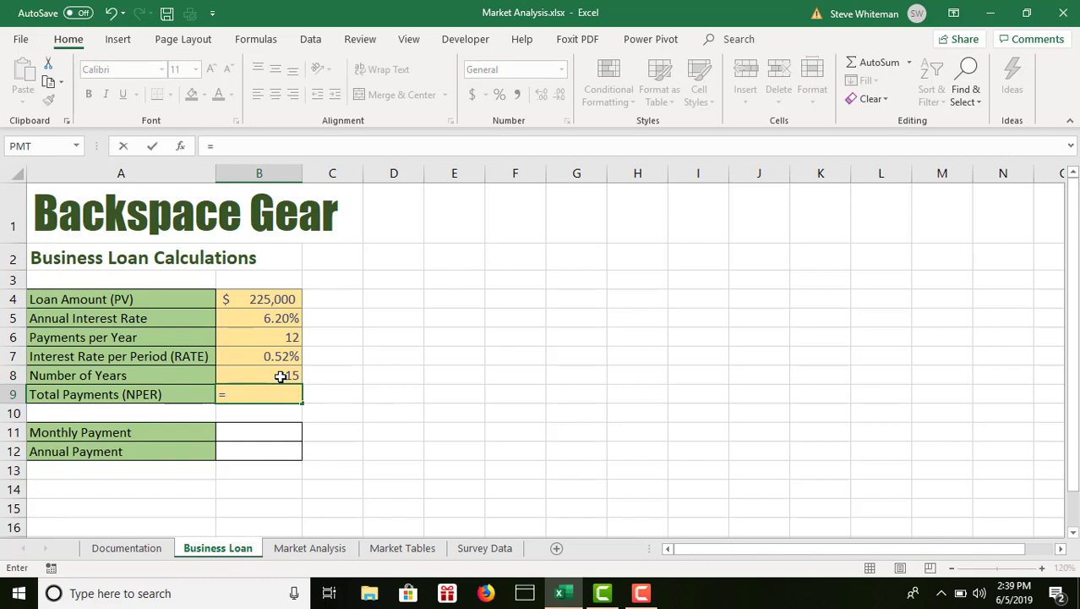
left_click(280, 377)
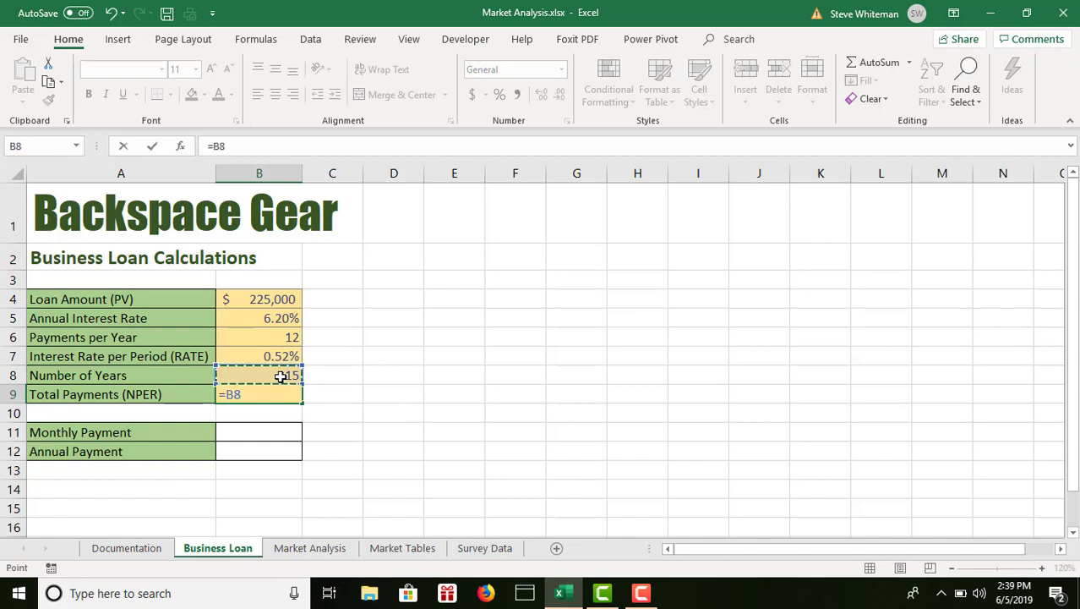
type("*")
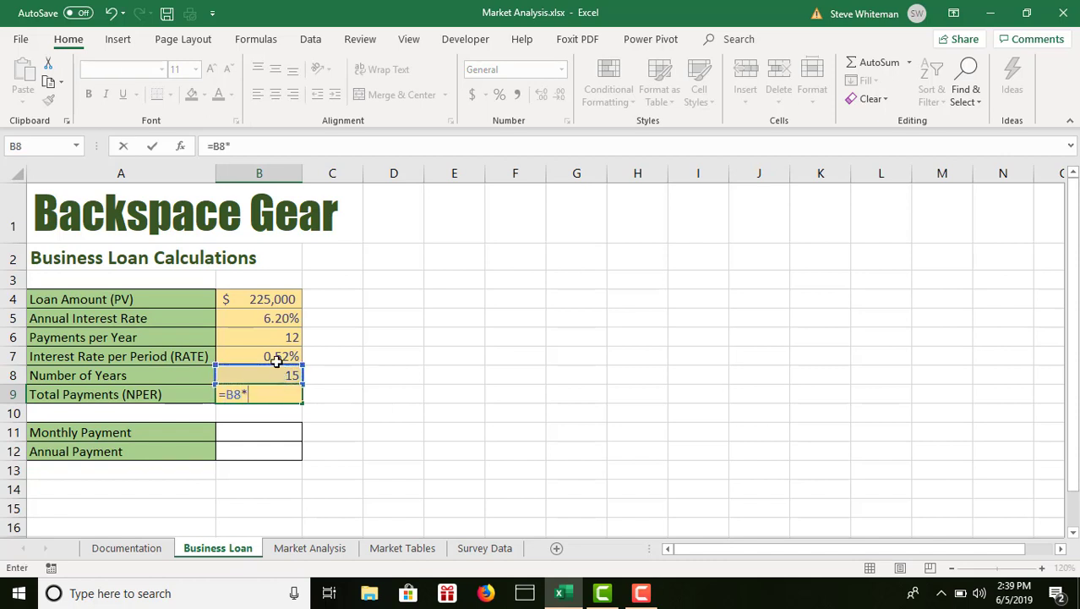
left_click(269, 338)
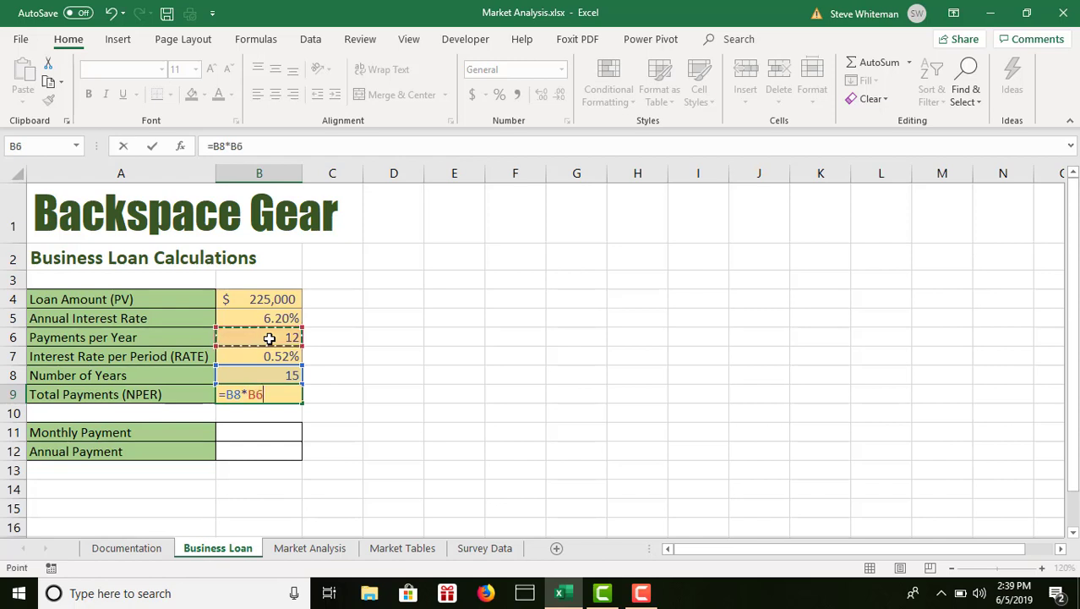
key("Return")
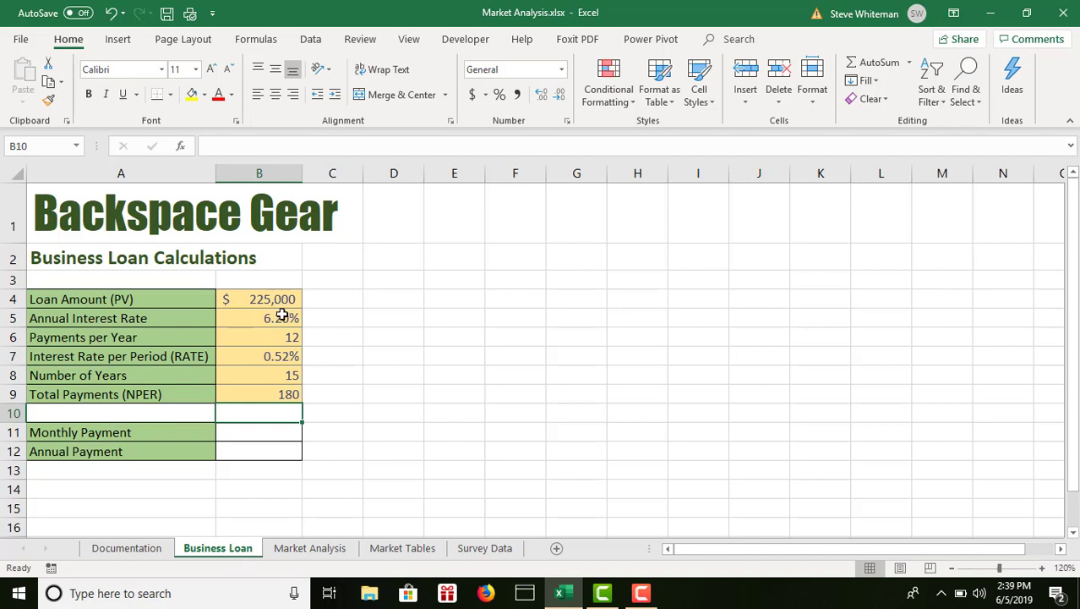
Insert the PMT function from the All category into the Monthly Payment cell B11.
left_click(266, 432)
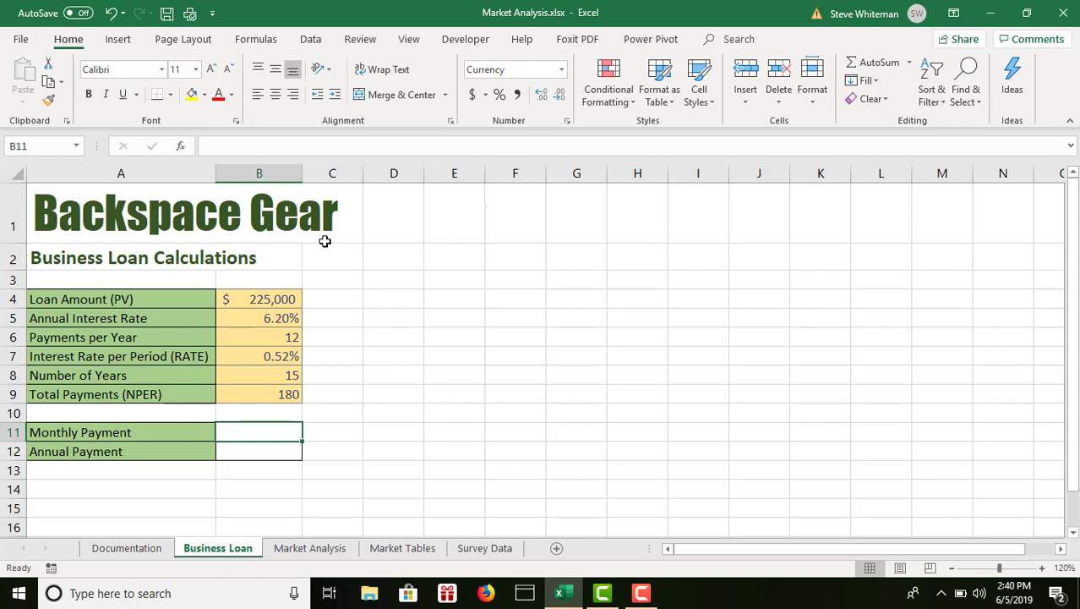
left_click(182, 146)
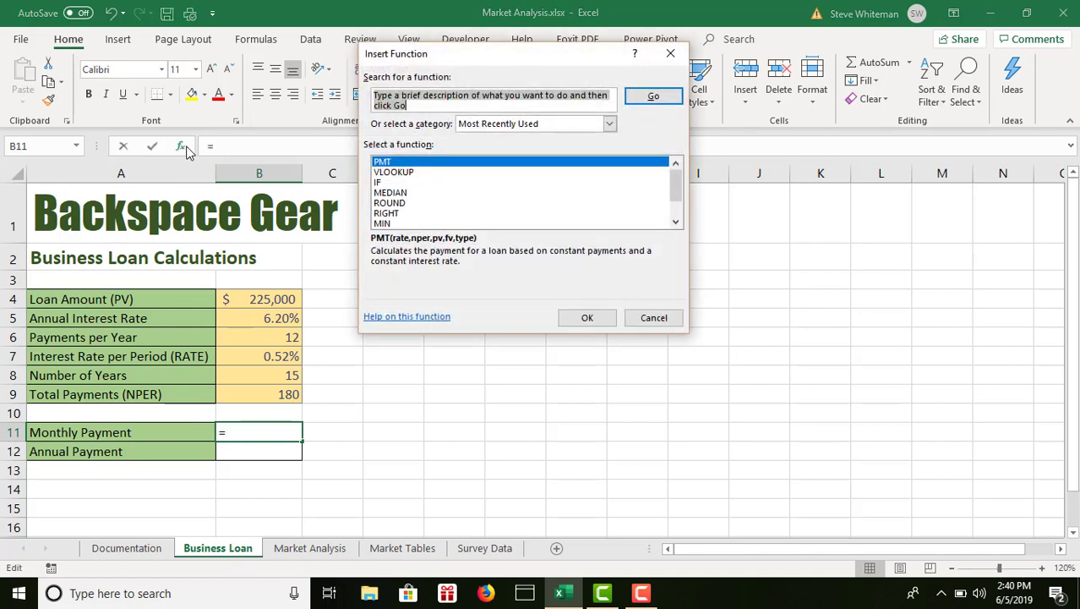
left_click(609, 125)
left_click(496, 149)
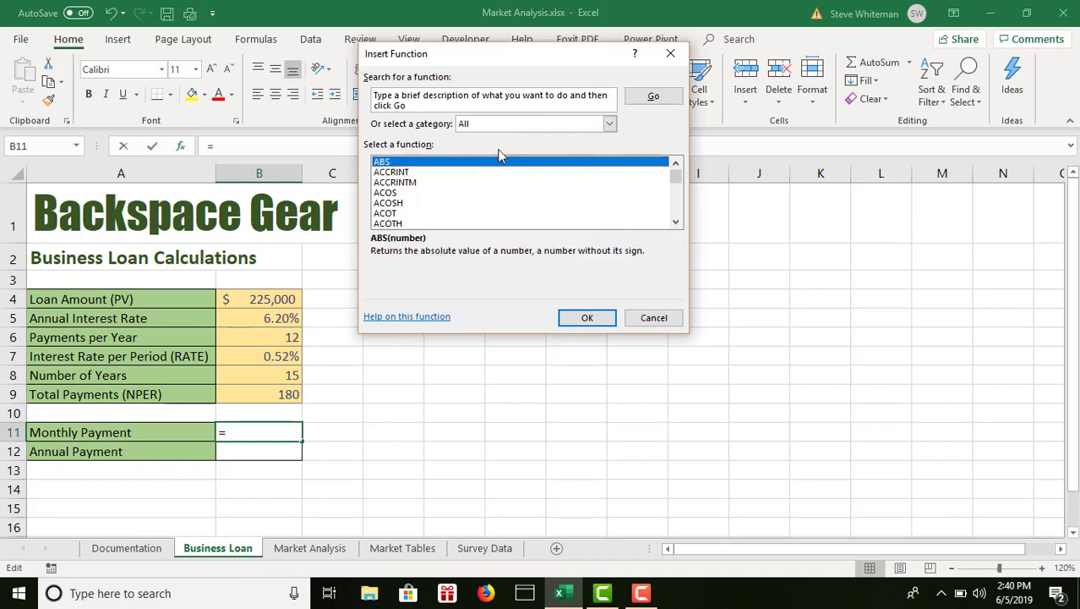
left_click(676, 212)
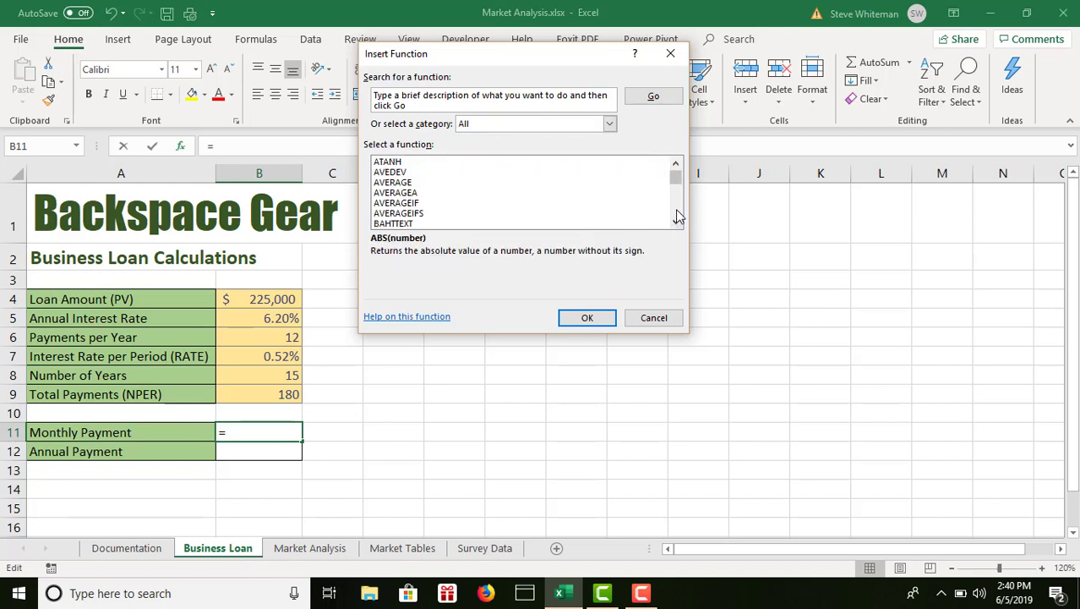
left_click_drag(676, 211, 676, 216)
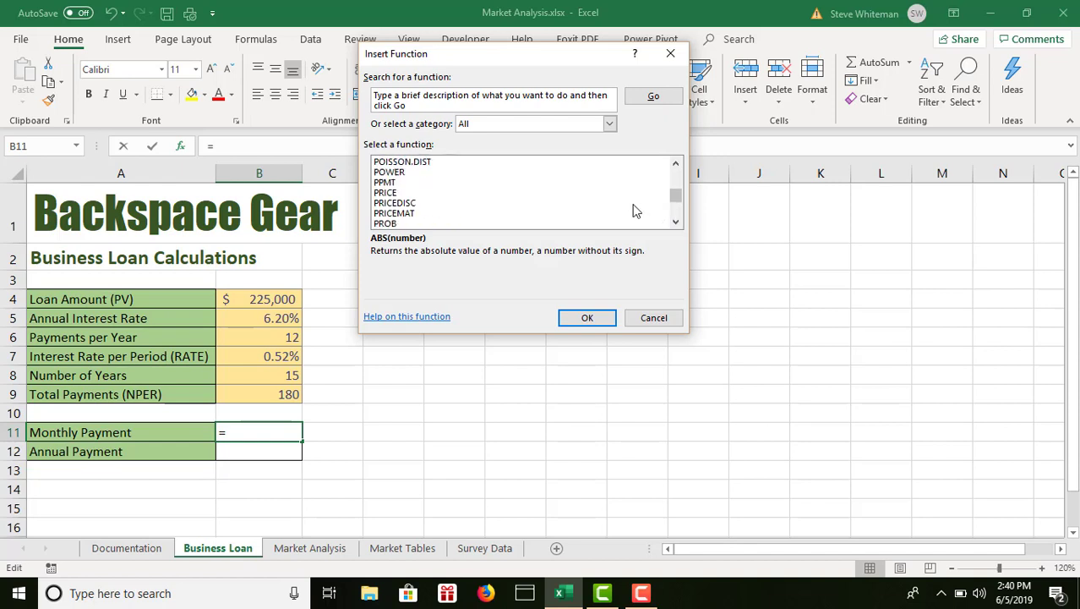
left_click(676, 165)
left_click(676, 165)
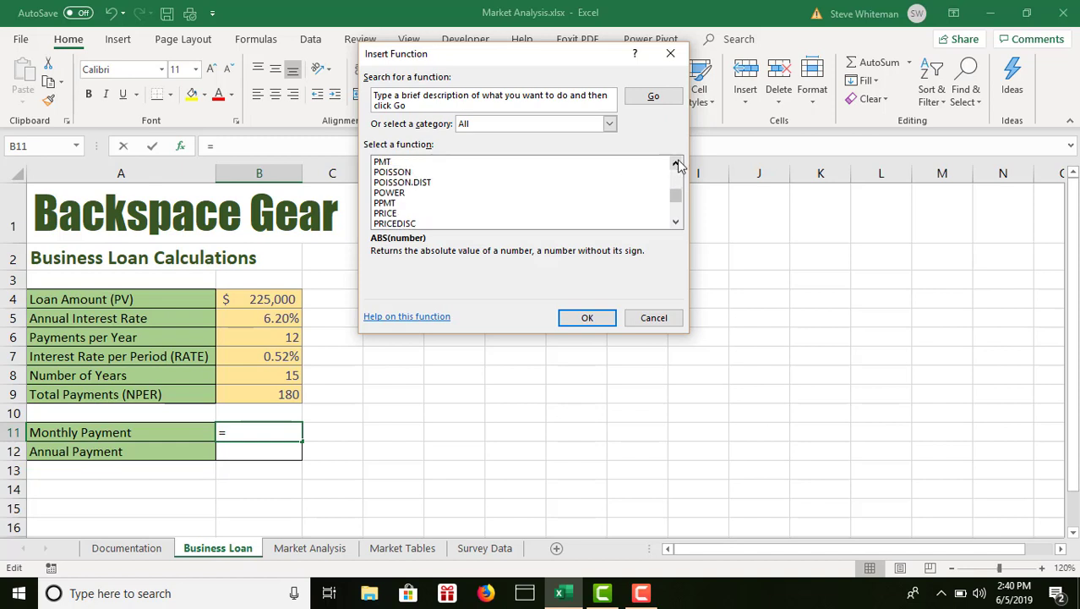
left_click(677, 165)
left_click(411, 172)
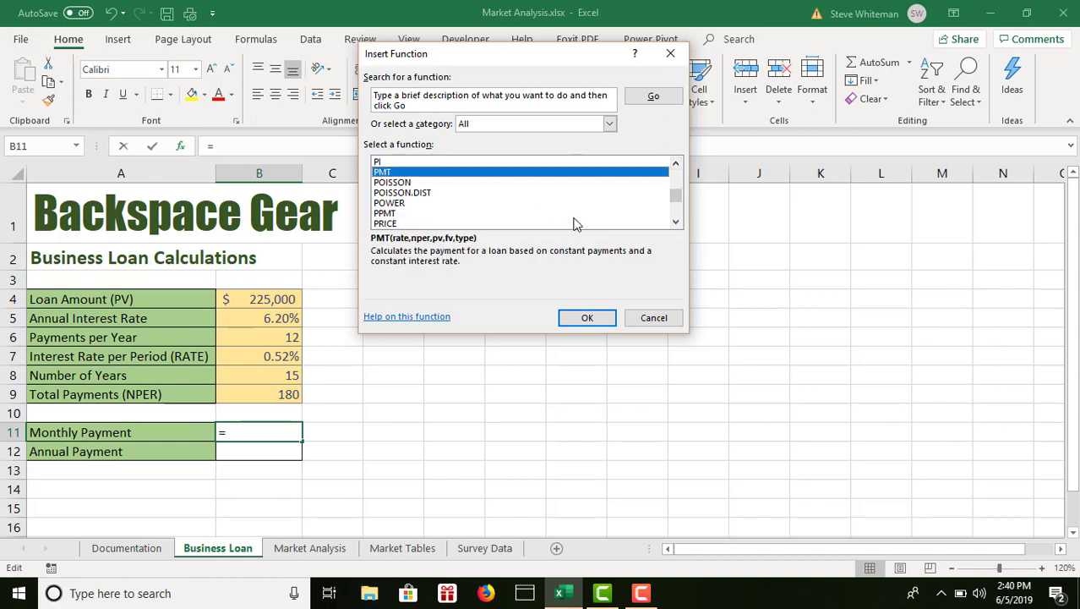
left_click(596, 320)
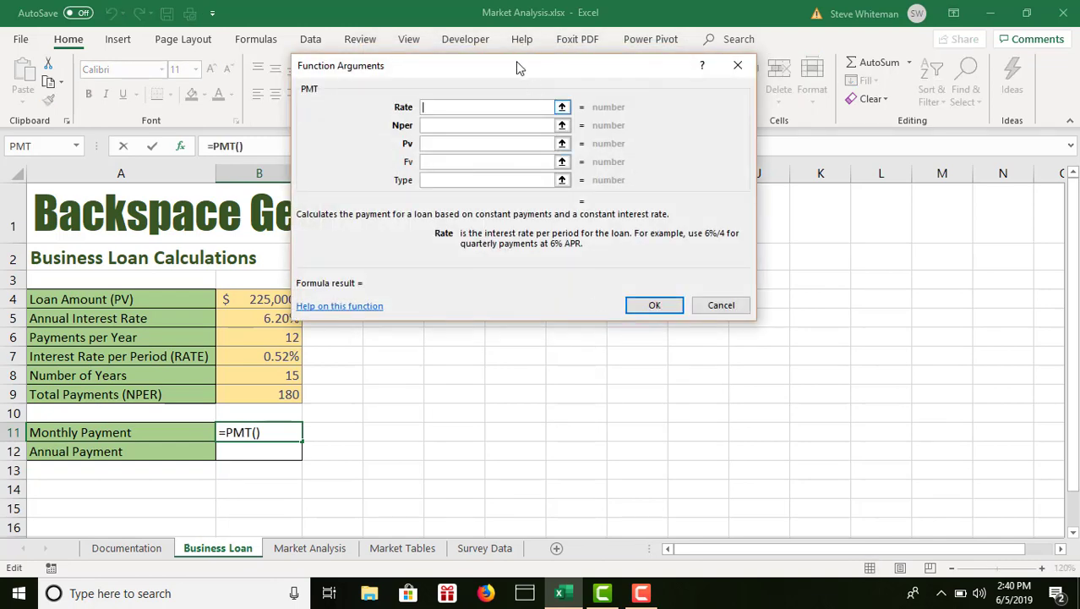
Complete the PMT arguments with Rate B7, Nper B9 and Pv B4.
left_click_drag(502, 71, 614, 127)
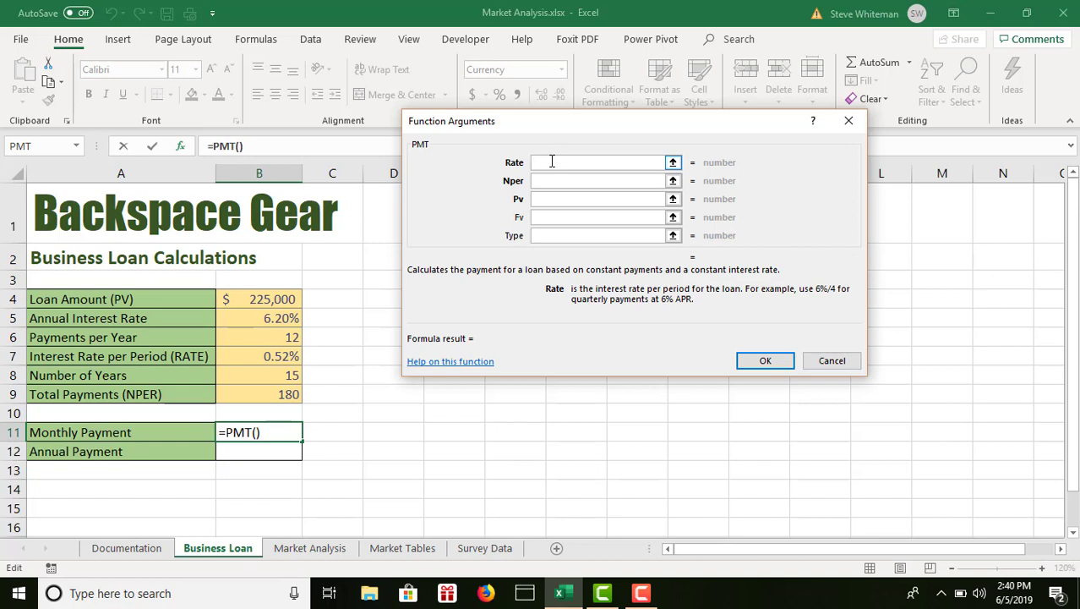
left_click(278, 356)
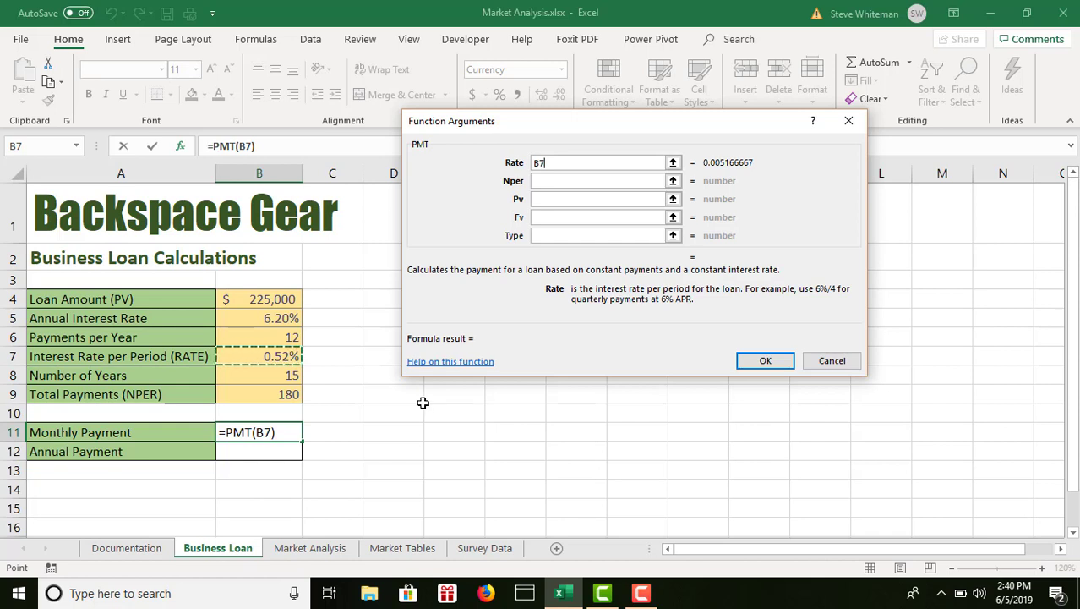
left_click(555, 181)
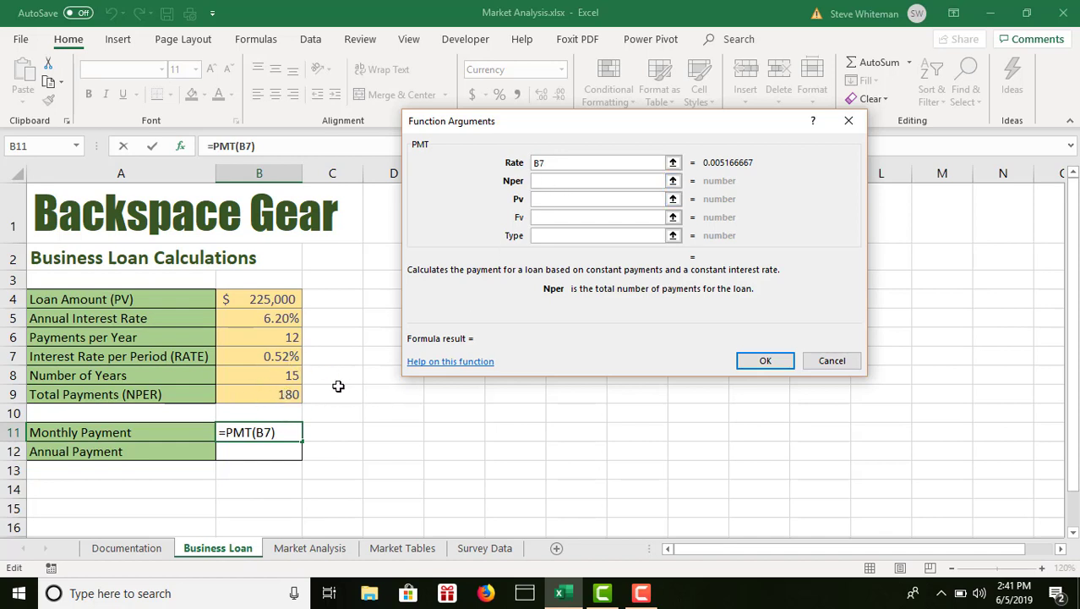
left_click(283, 394)
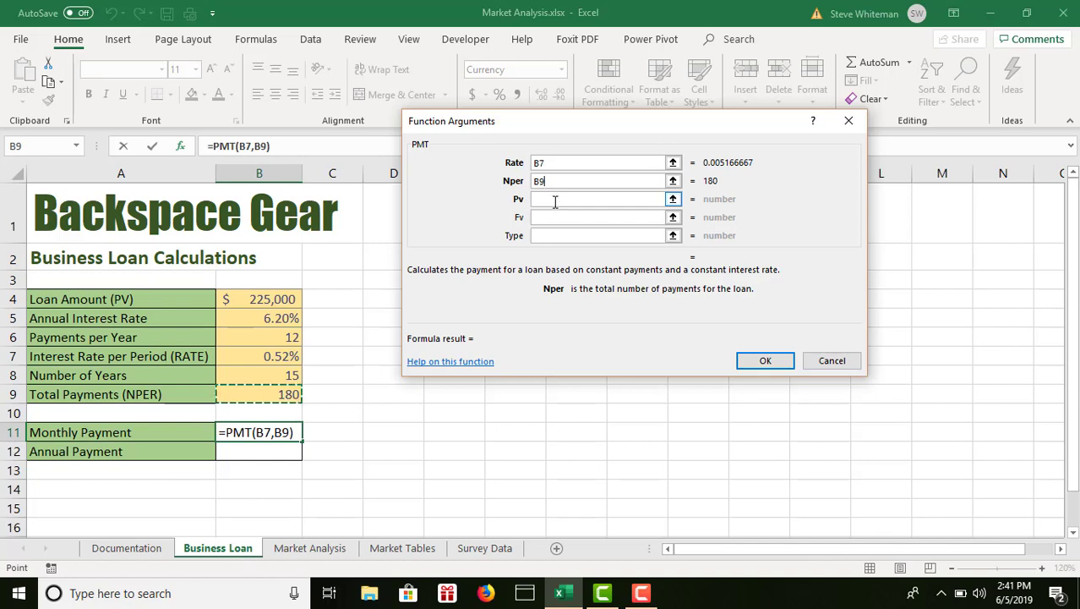
left_click(556, 200)
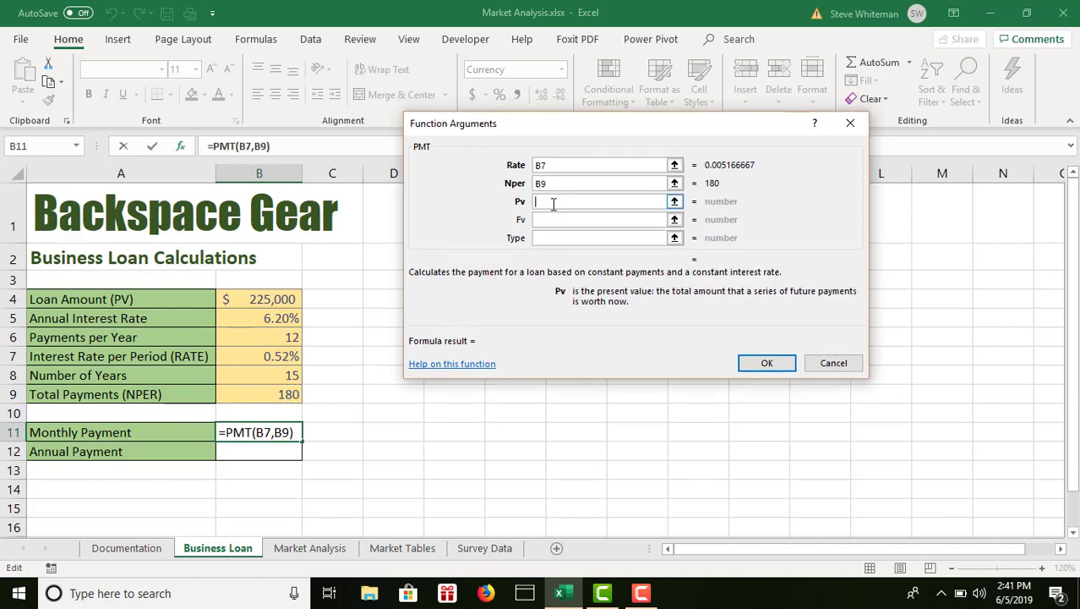
left_click(278, 299)
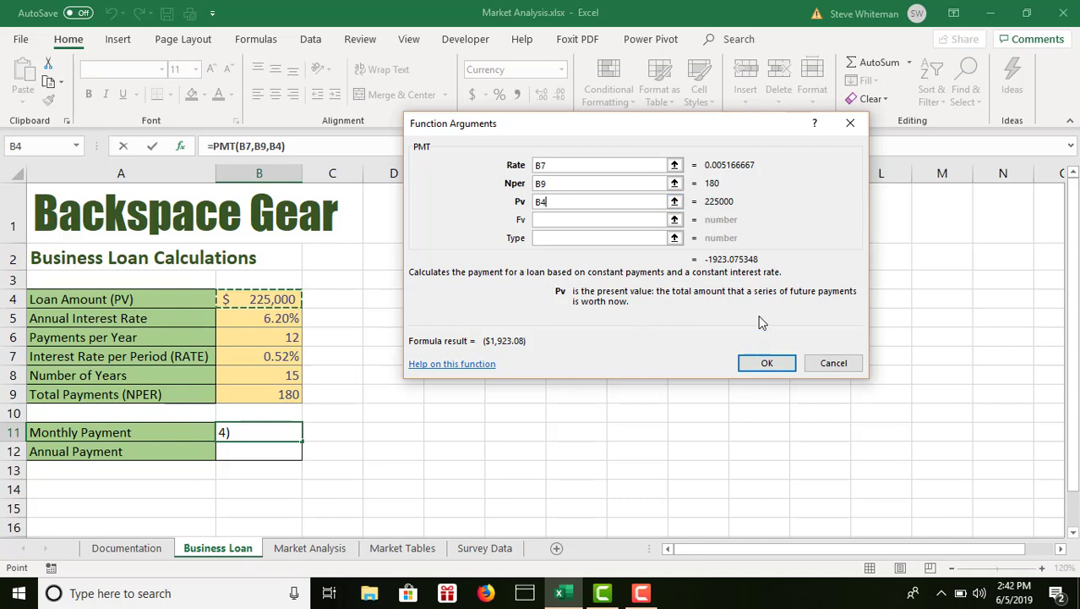
left_click(766, 363)
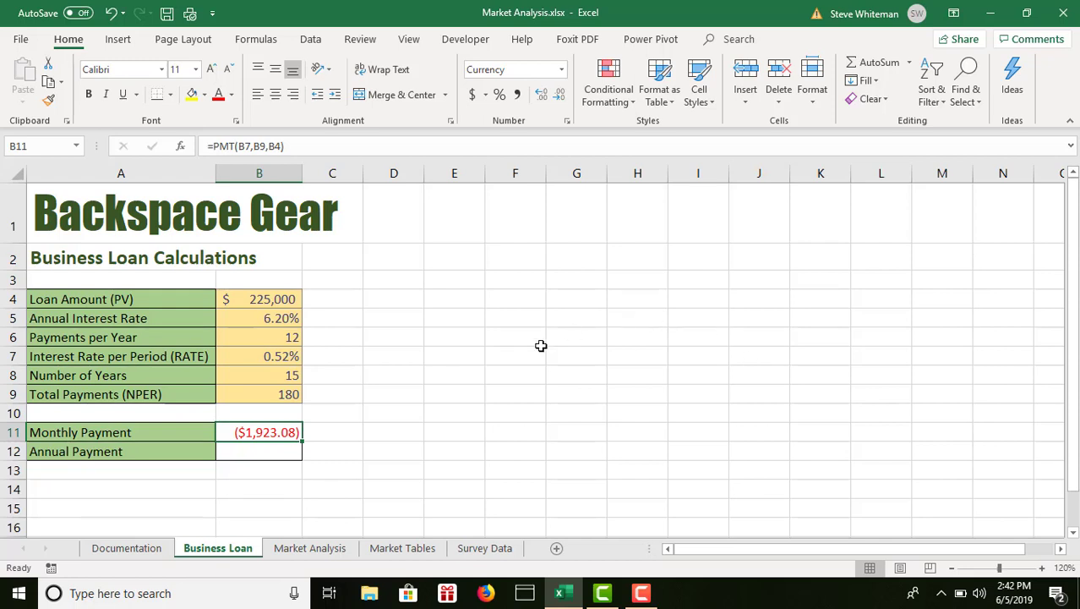
Calculate the annual payment in B12 with the formula =B11*B6.
left_click(262, 452)
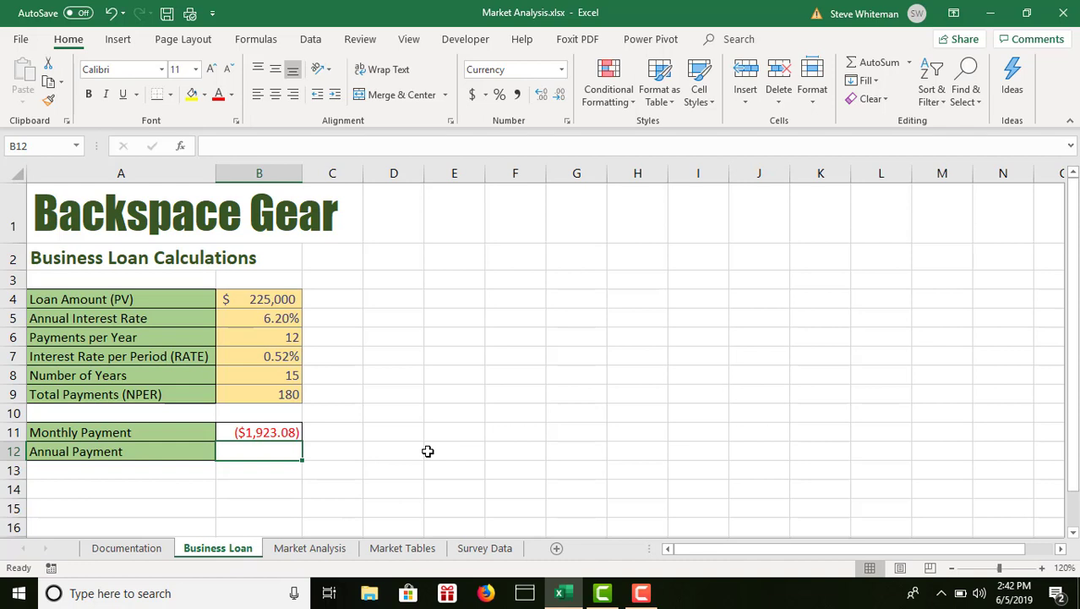
type("=")
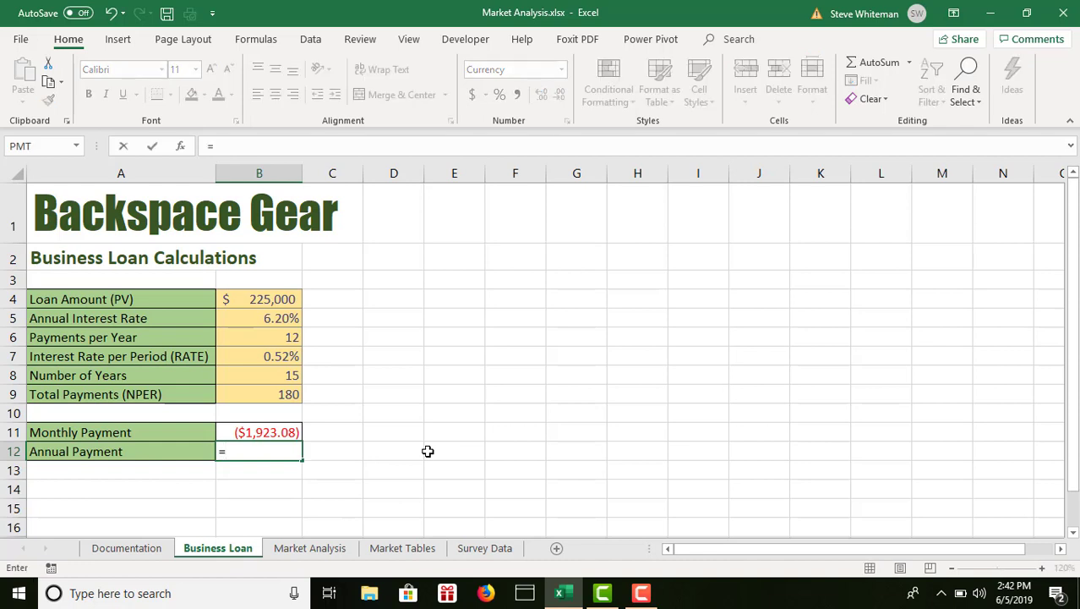
left_click(274, 433)
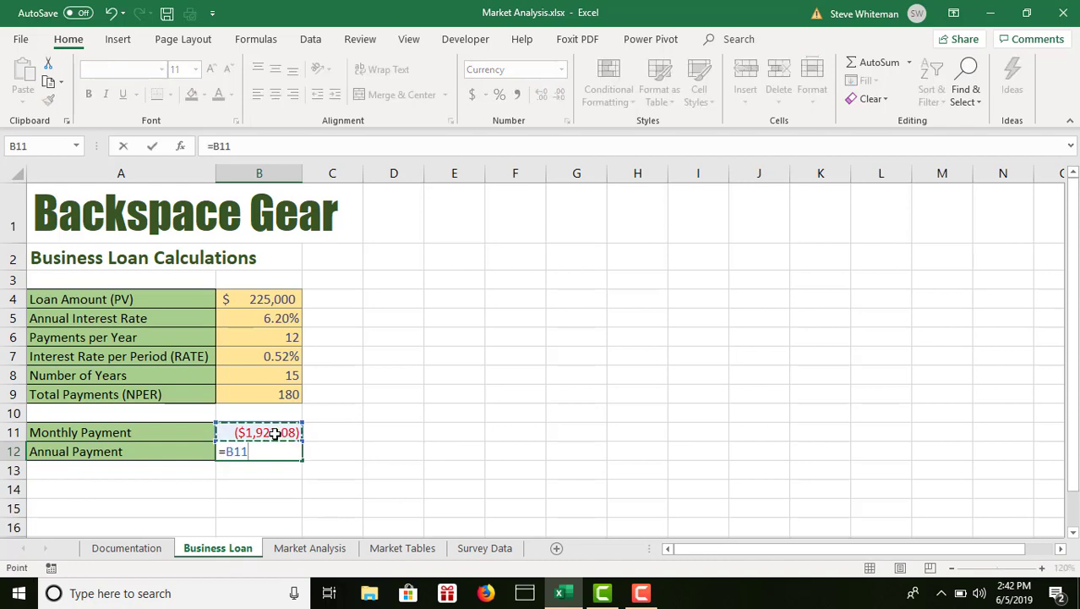
type("*")
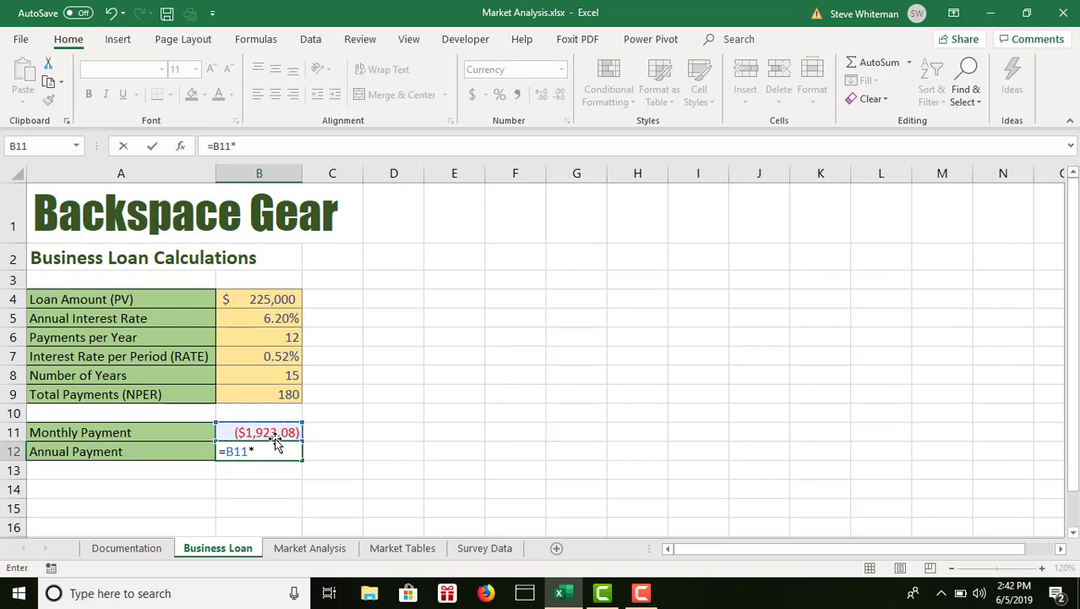
left_click(289, 337)
key("Return")
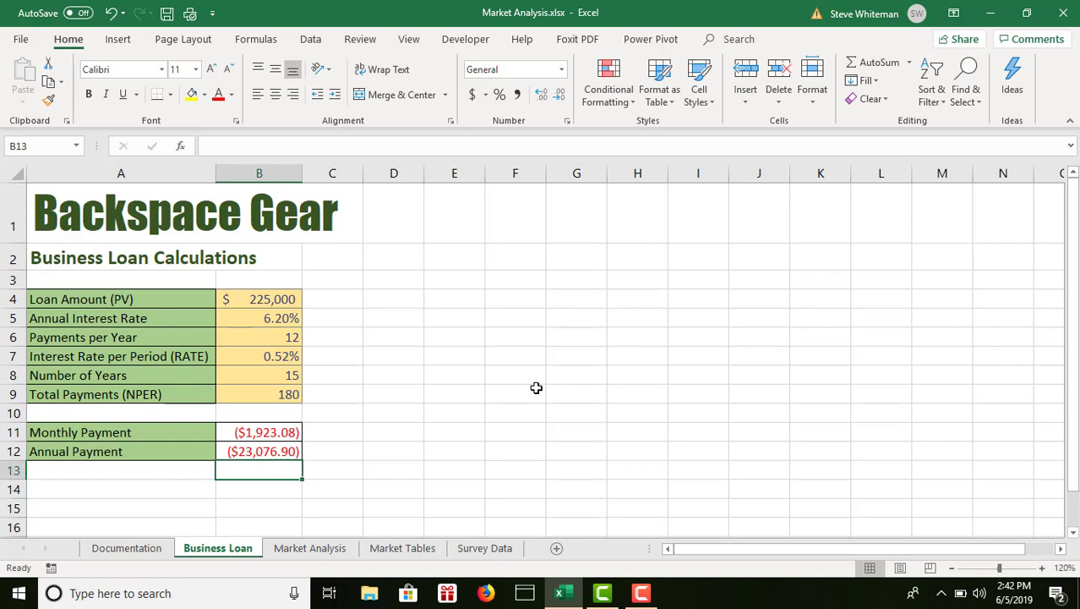
left_click(271, 434)
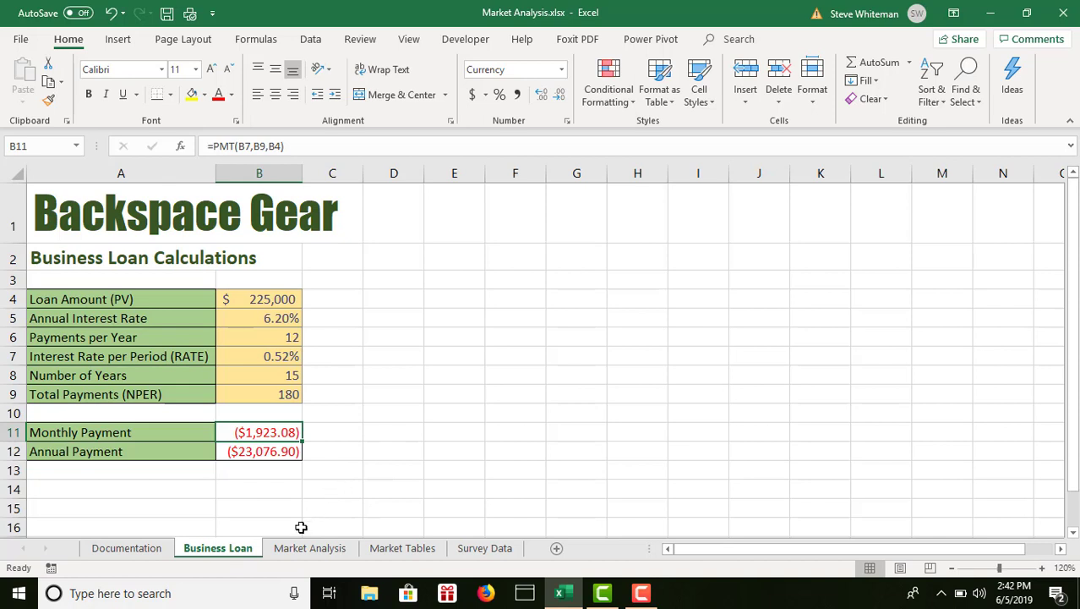
On the Market Analysis sheet, create a 2-D pie chart from the brand and market share data in A4:B9.
left_click(299, 554)
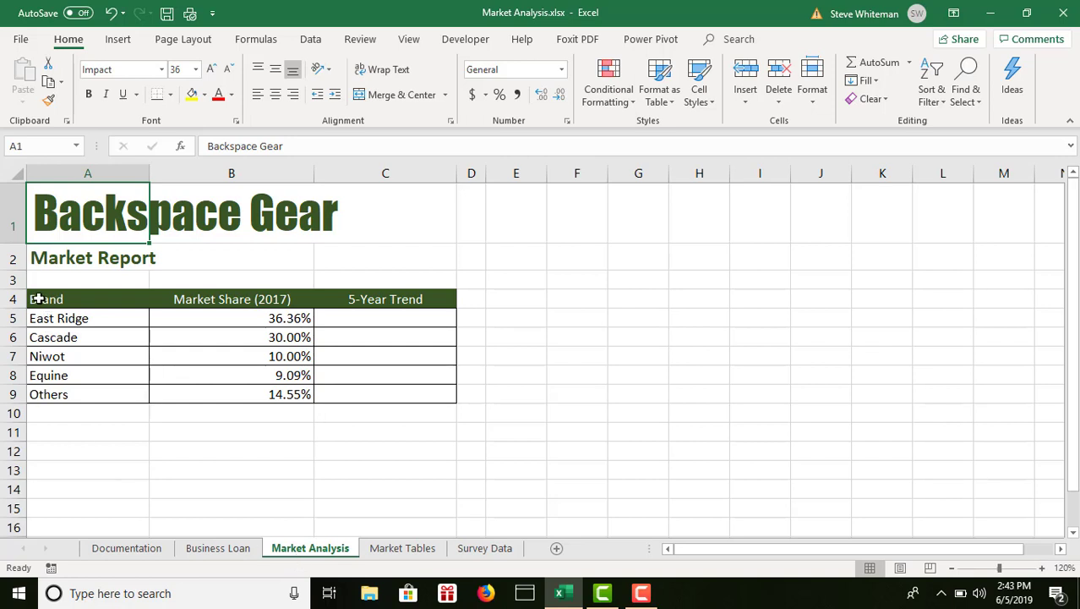
left_click_drag(38, 299, 271, 394)
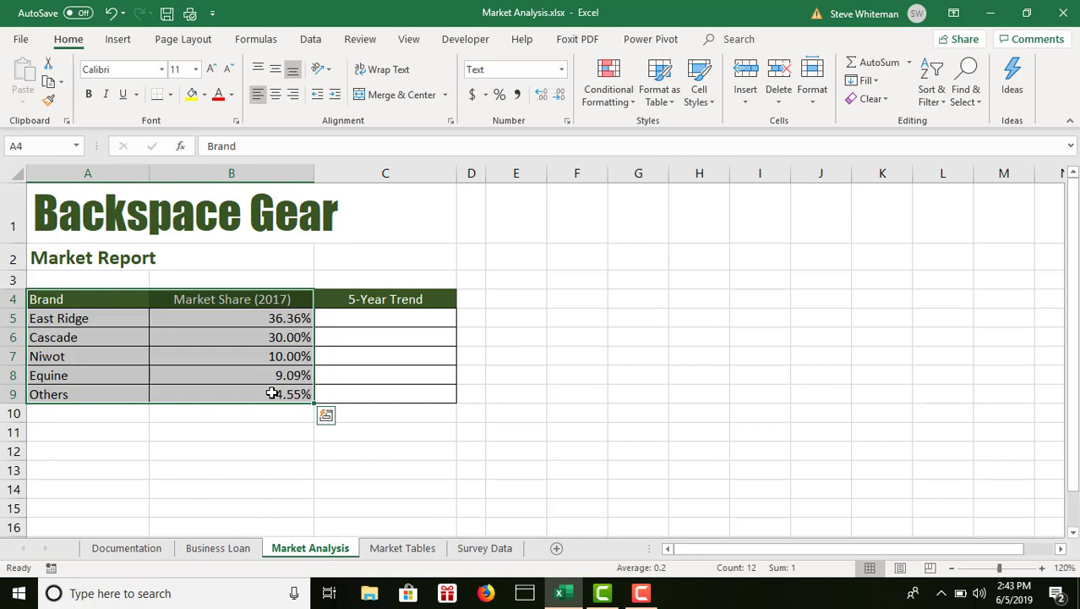
left_click(120, 40)
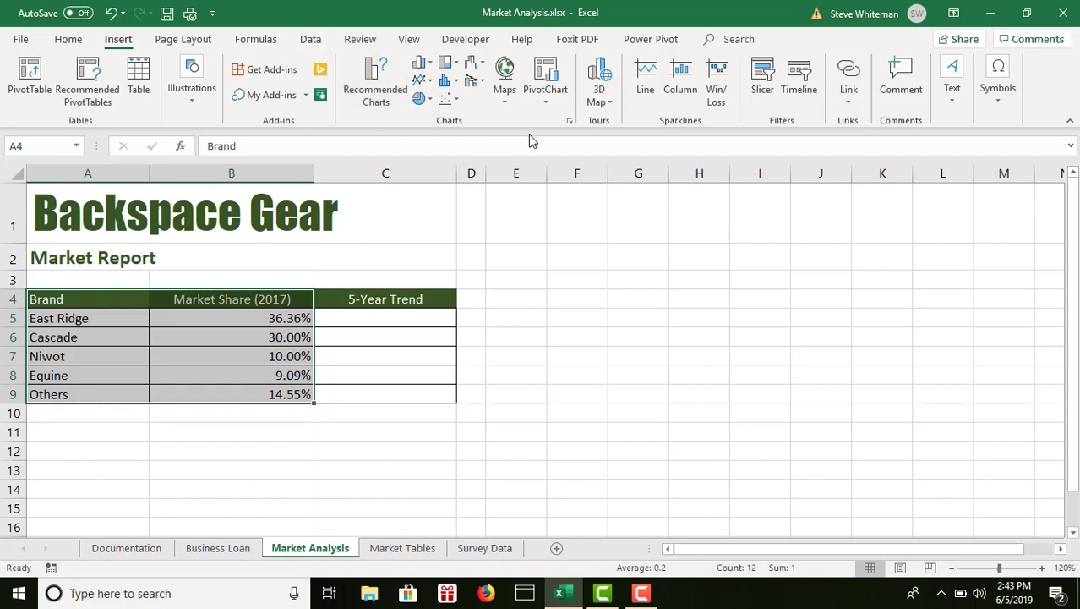
left_click(430, 100)
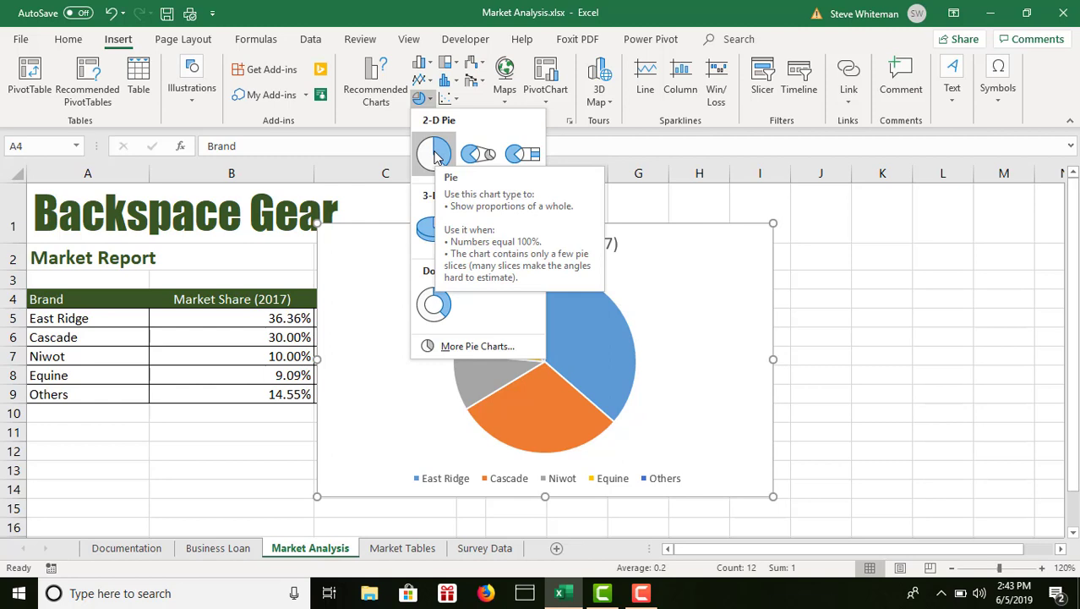
left_click(435, 156)
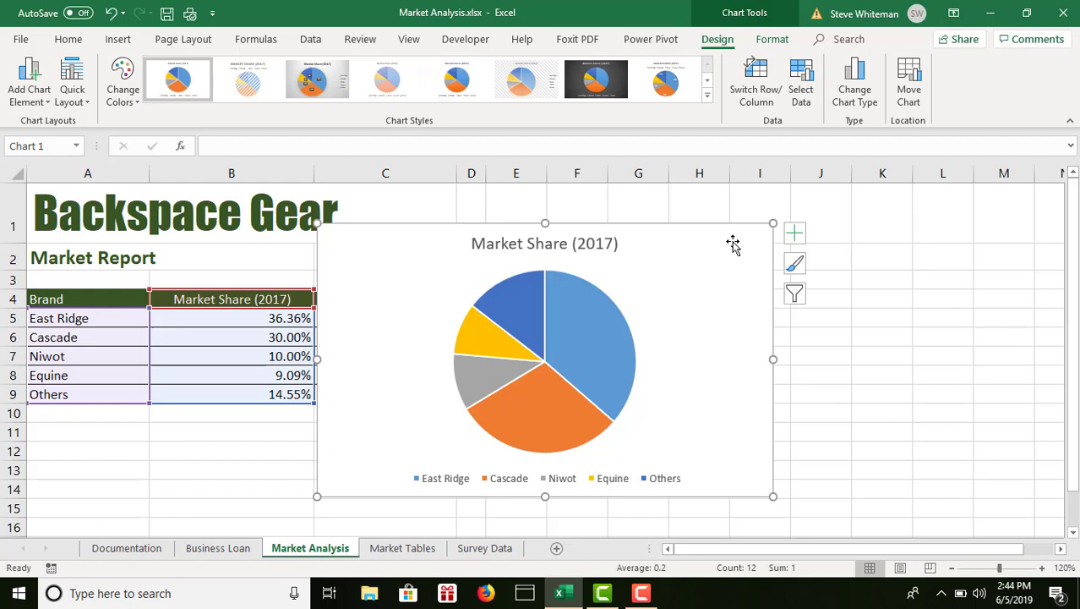
Move the pie chart below the table to start at A11 and resize it to cover the range A11:C24.
left_click_drag(733, 244, 444, 442)
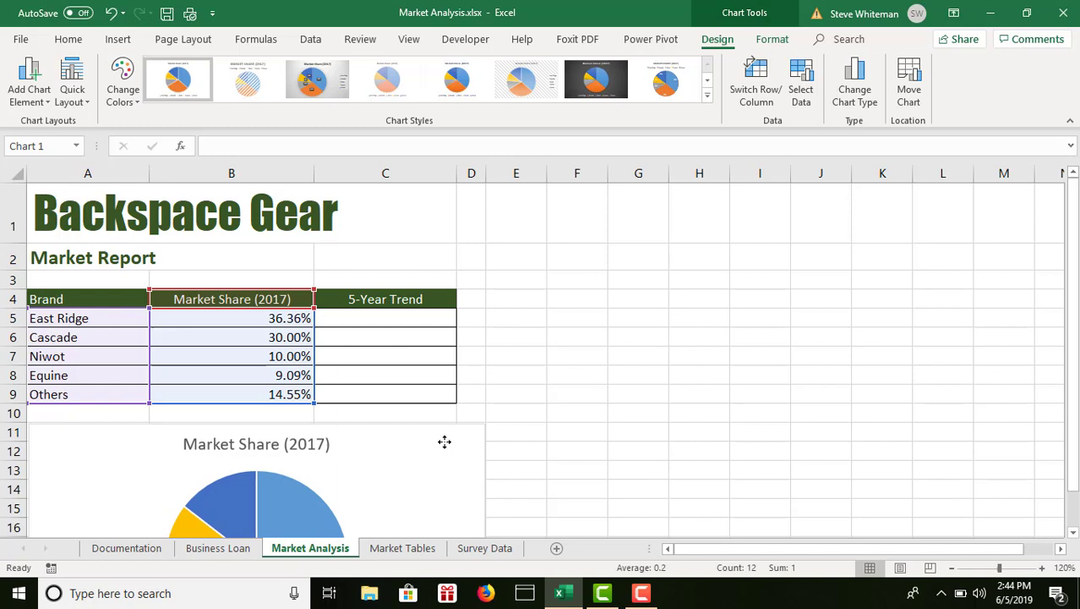
left_click_drag(445, 441, 443, 441)
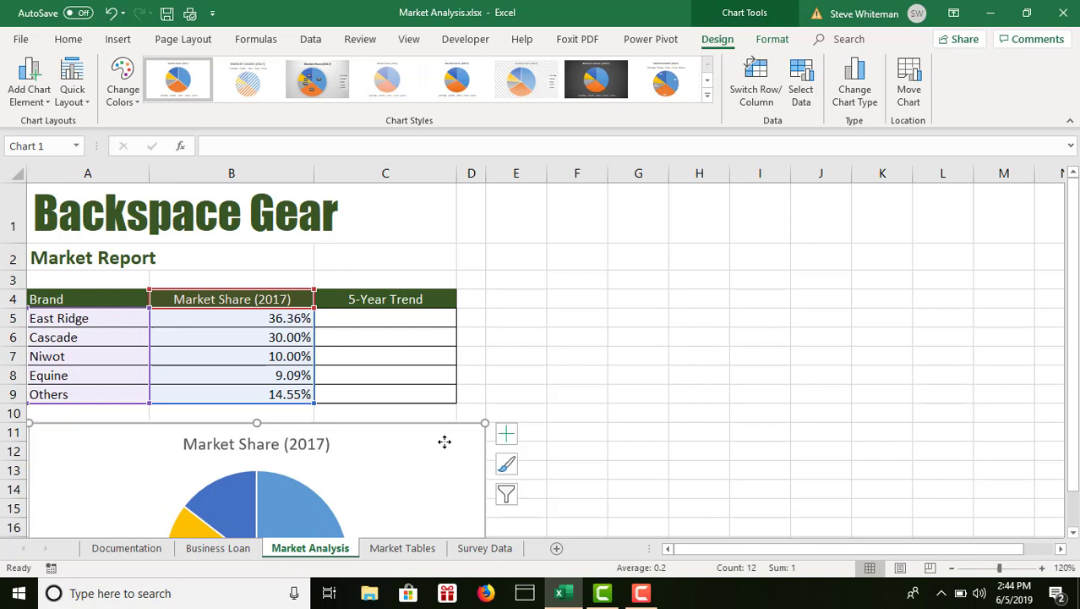
left_click(1075, 536)
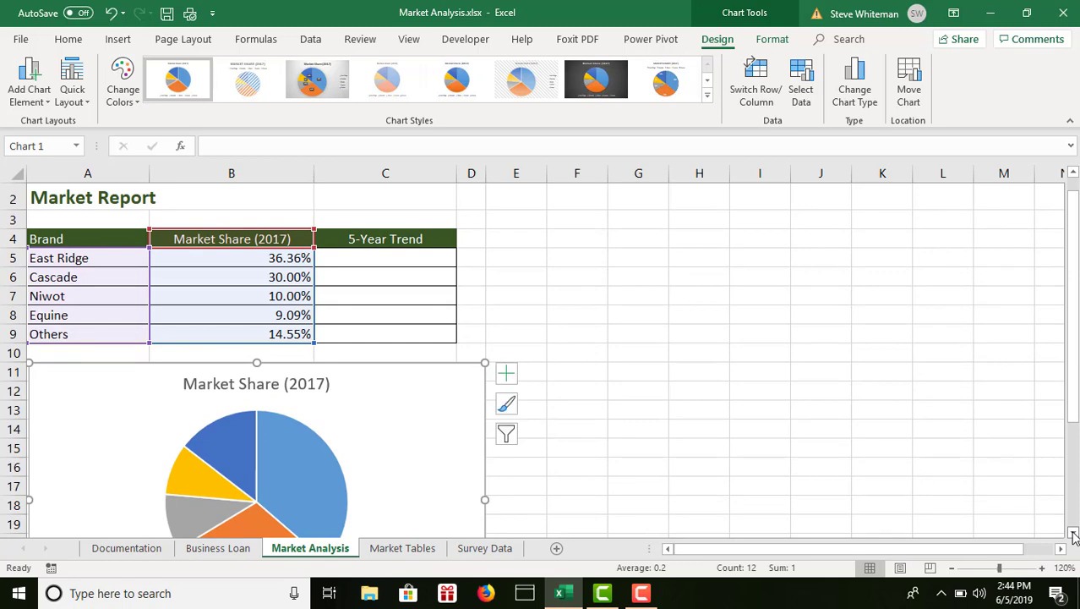
left_click(1074, 536)
left_click(1074, 536)
left_click(1074, 536)
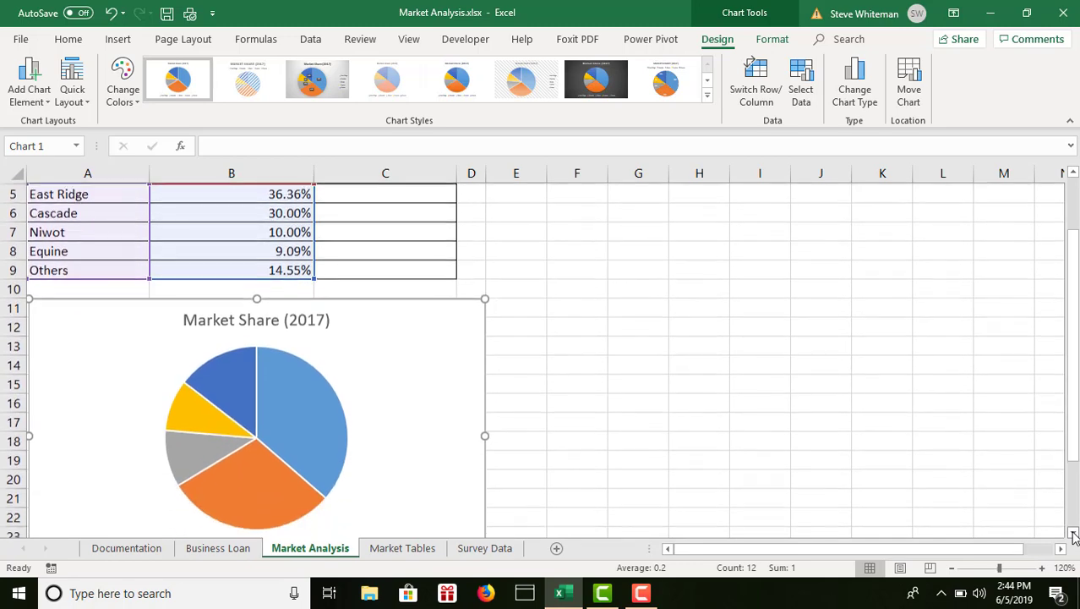
left_click(1074, 536)
left_click(1074, 536)
left_click(1074, 535)
left_click(1075, 535)
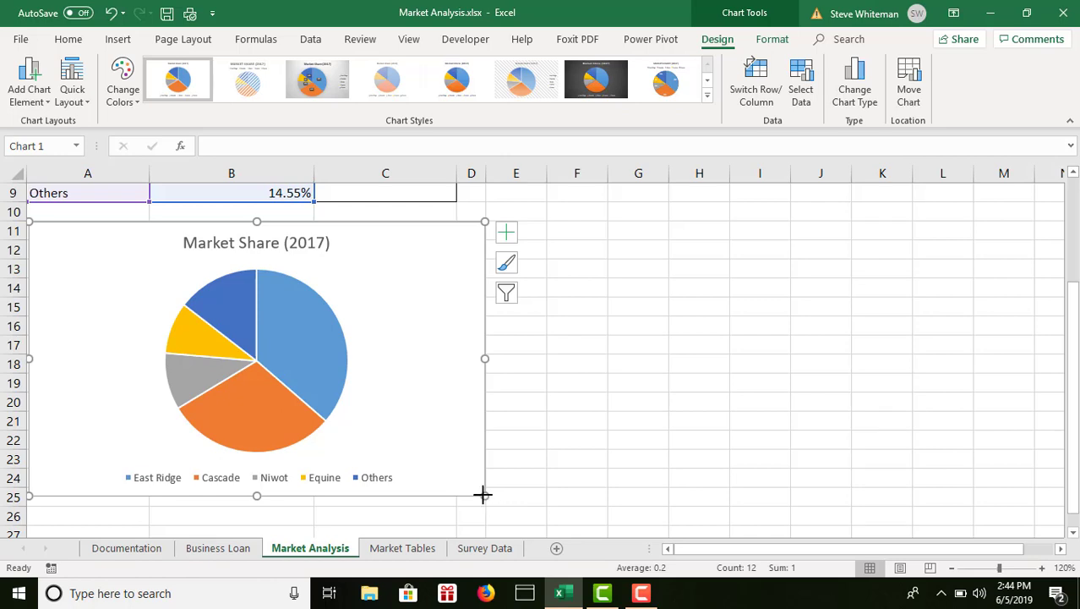
left_click_drag(484, 495, 454, 487)
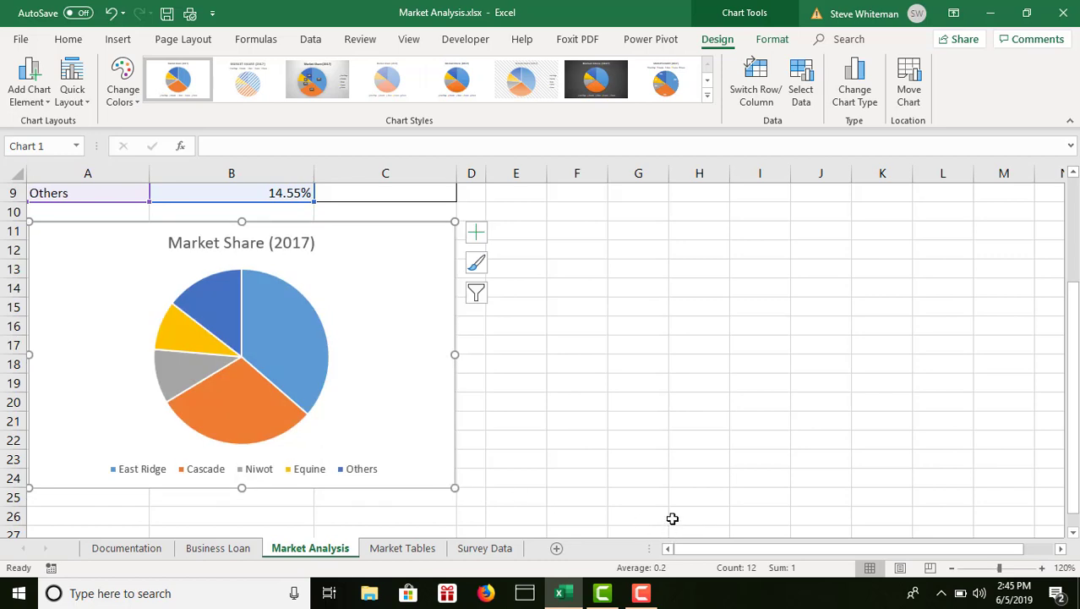
left_click(540, 491)
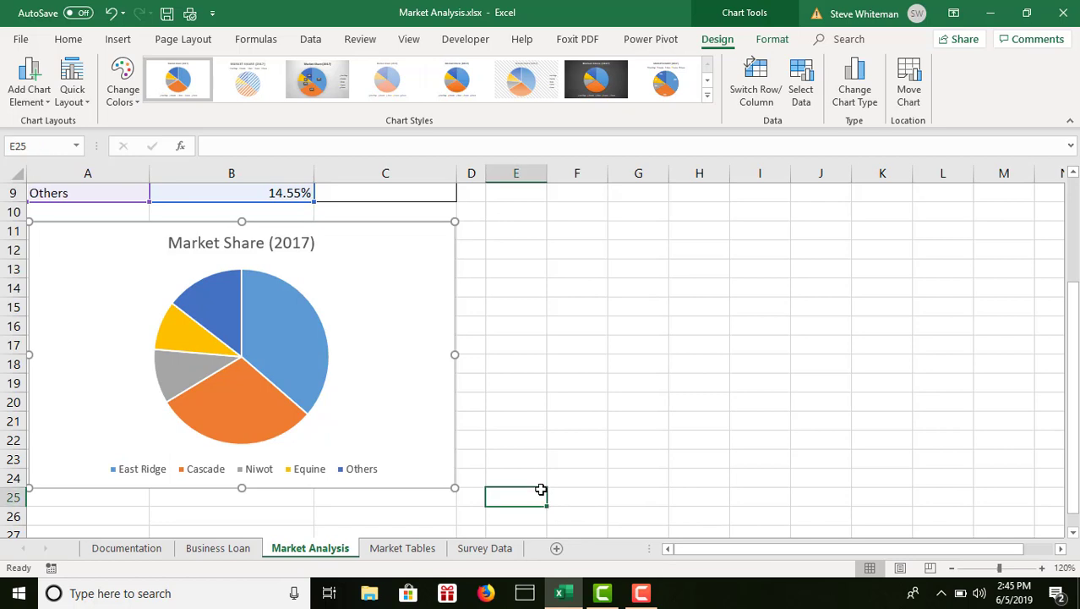
left_click(432, 480)
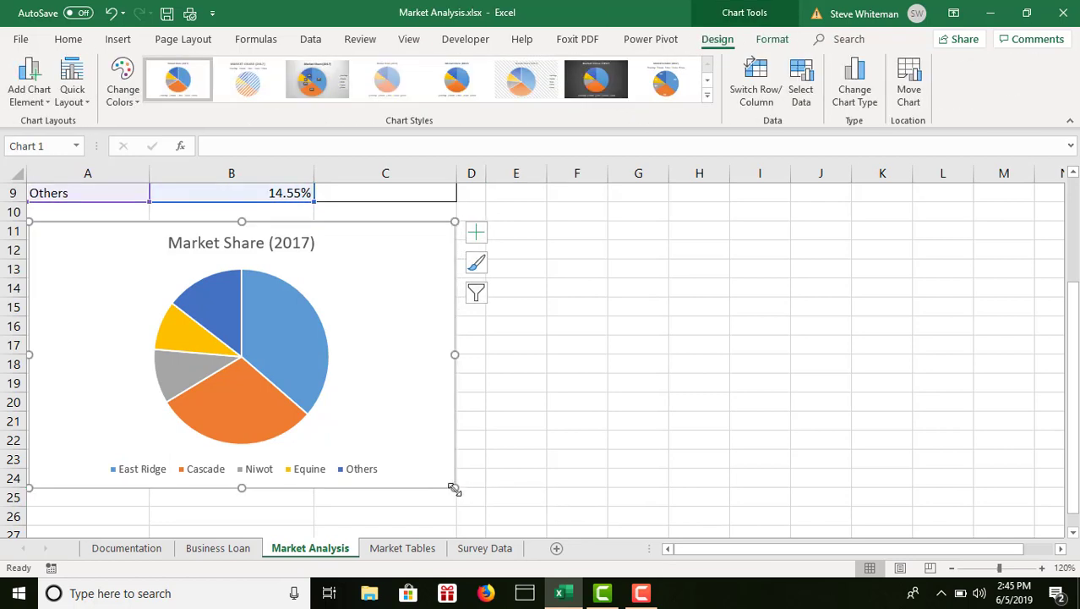
left_click_drag(454, 488, 453, 486)
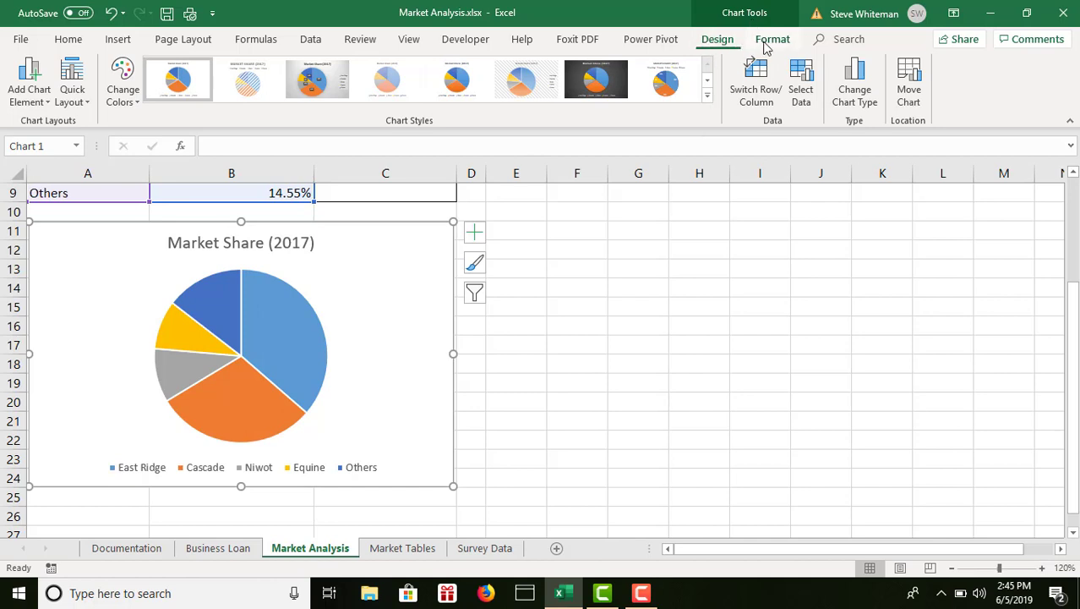
Apply chart Style 11 to the Market Share (2017) pie chart.
left_click(714, 237)
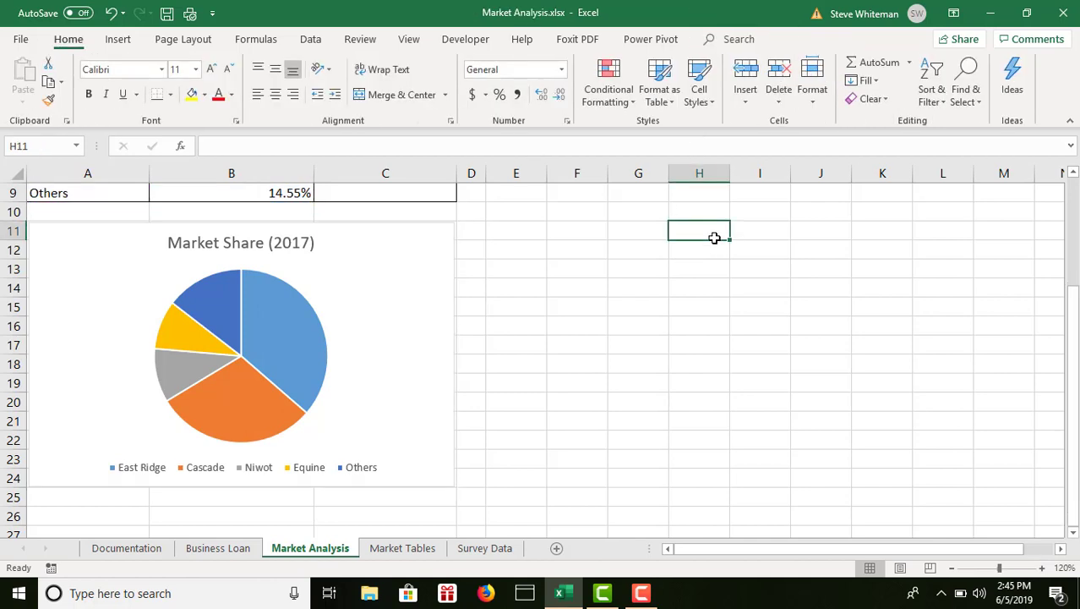
left_click(427, 239)
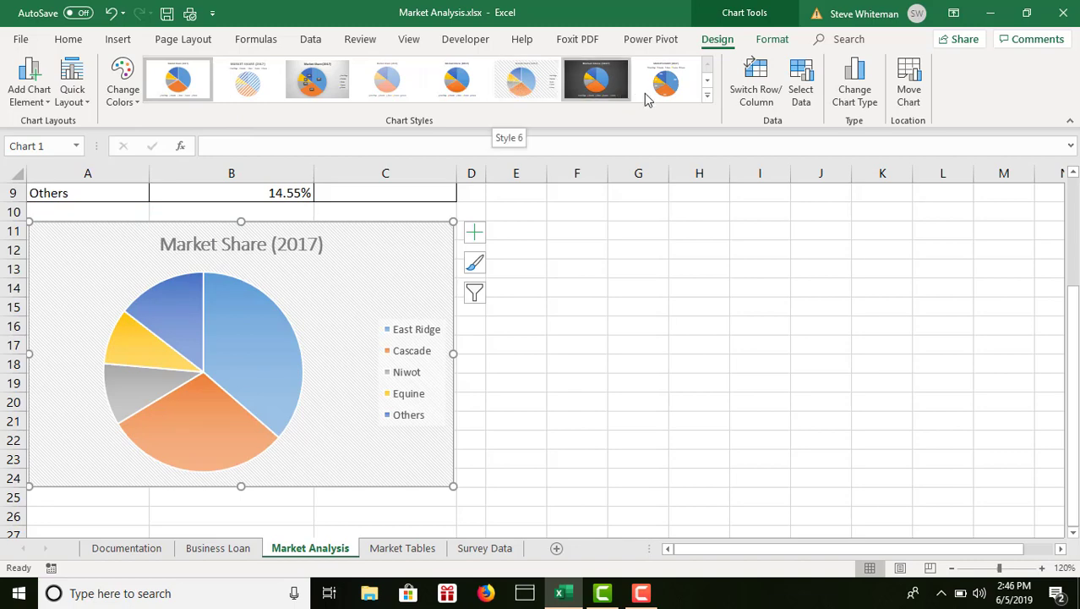
left_click(708, 98)
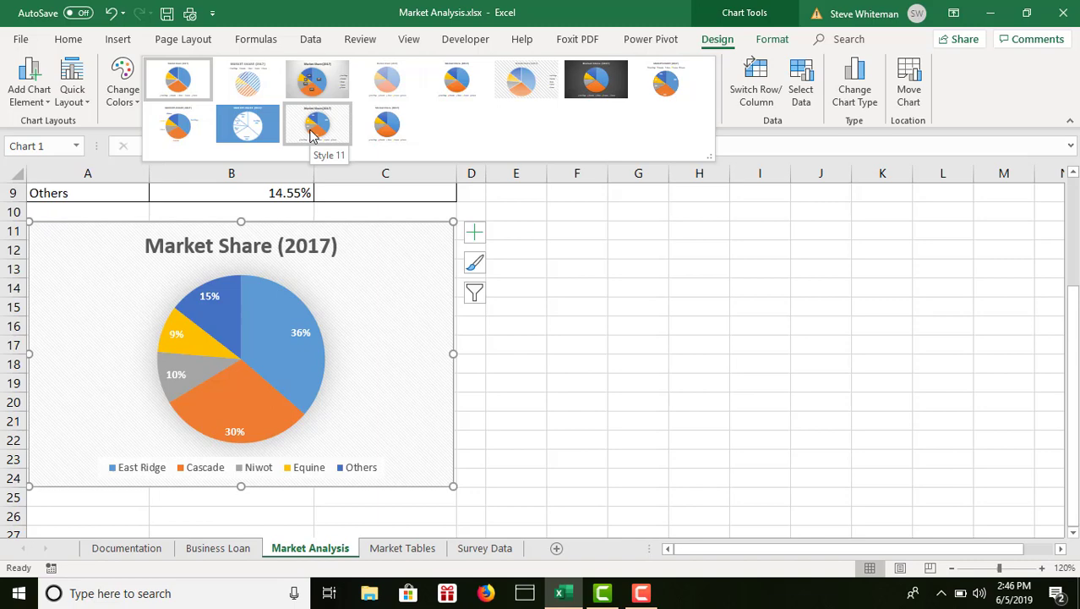
left_click(311, 133)
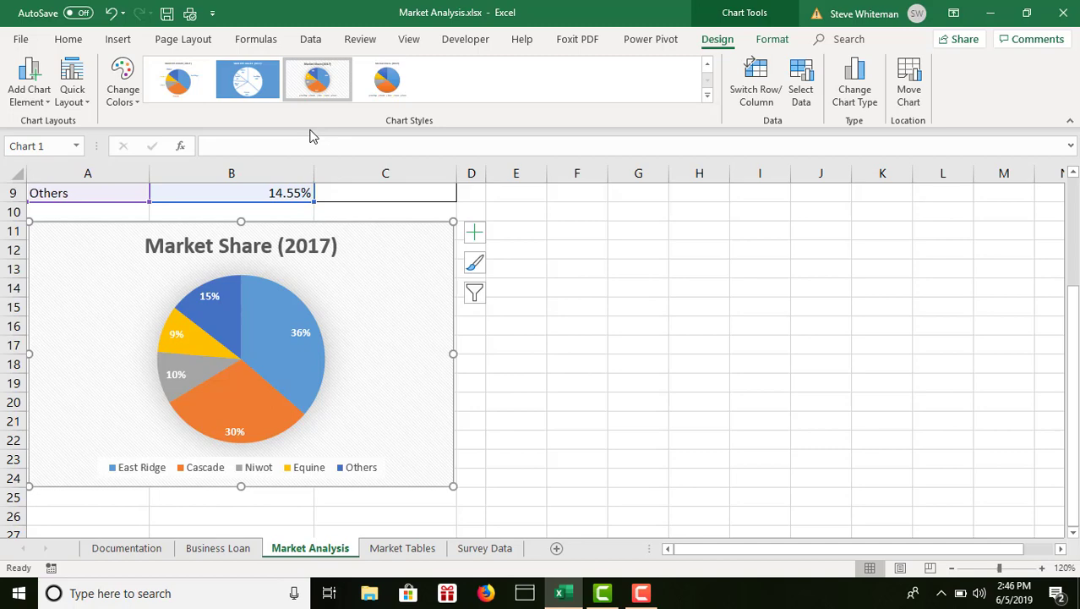
Set the pie chart's legend position to Left.
right_click(305, 471)
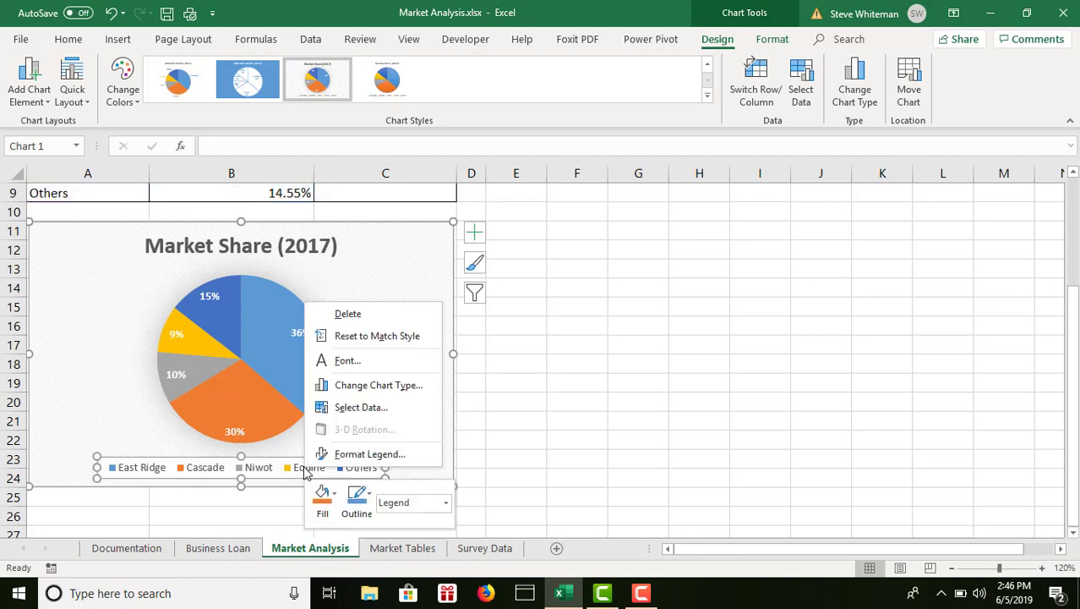
left_click(382, 455)
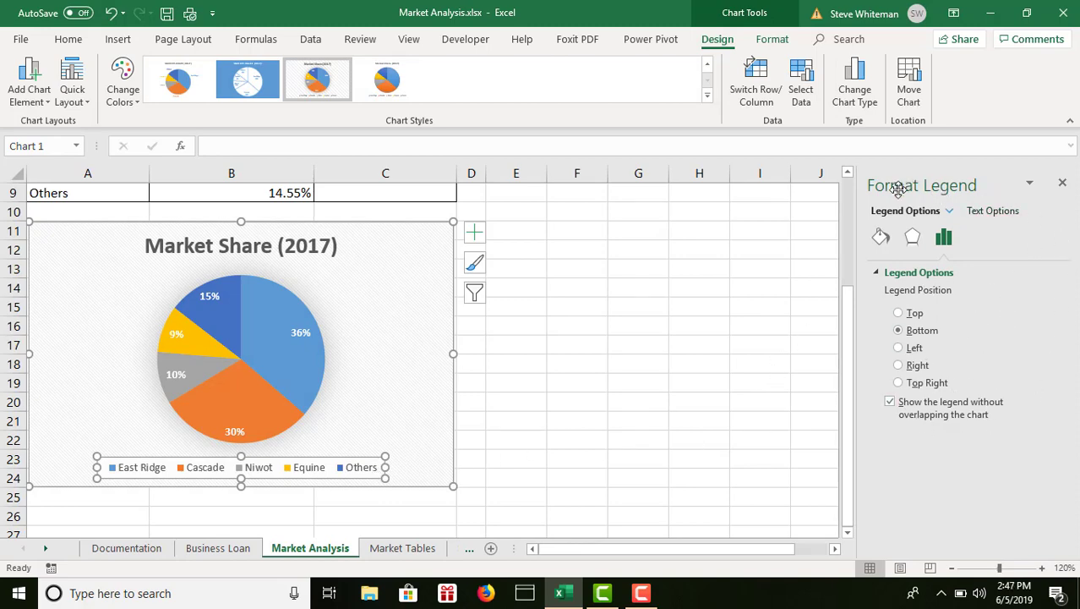
left_click(899, 349)
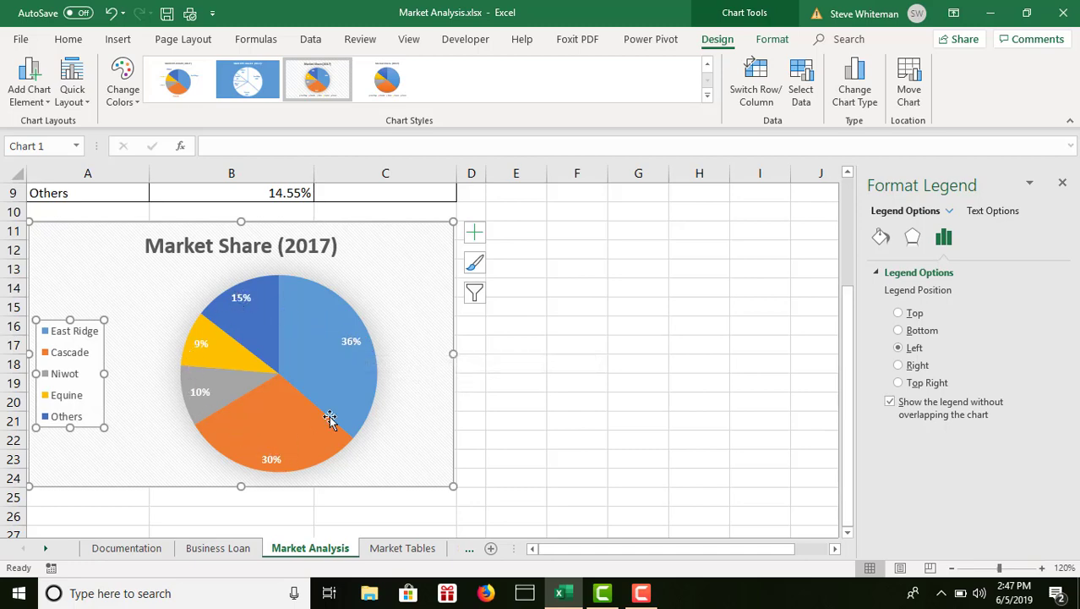
Check the label contents and label position options of the pie chart's data labels, and close the formatting options.
right_click(351, 346)
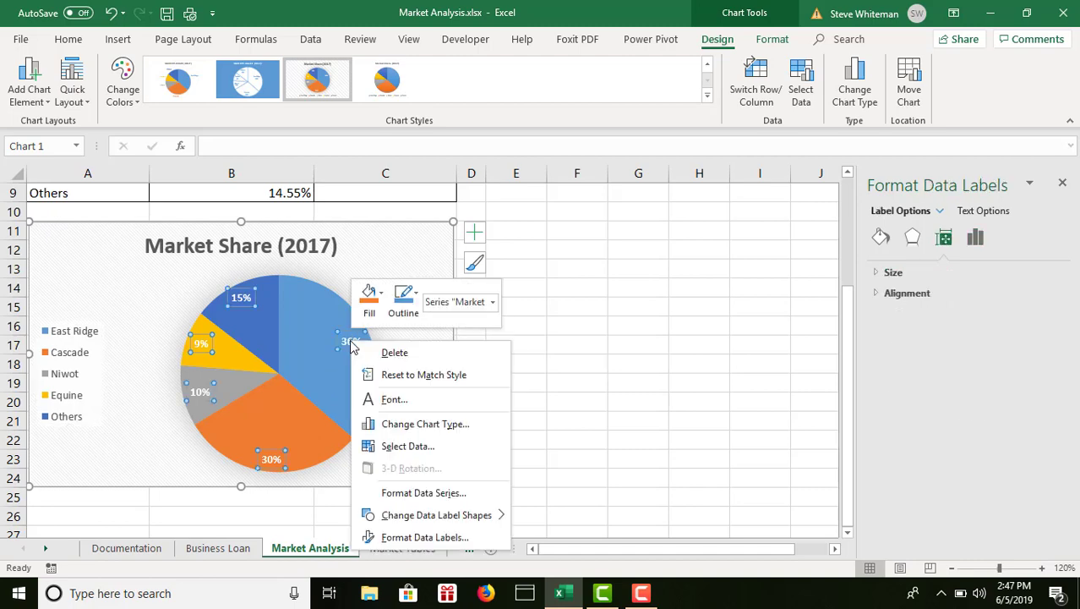
left_click(439, 537)
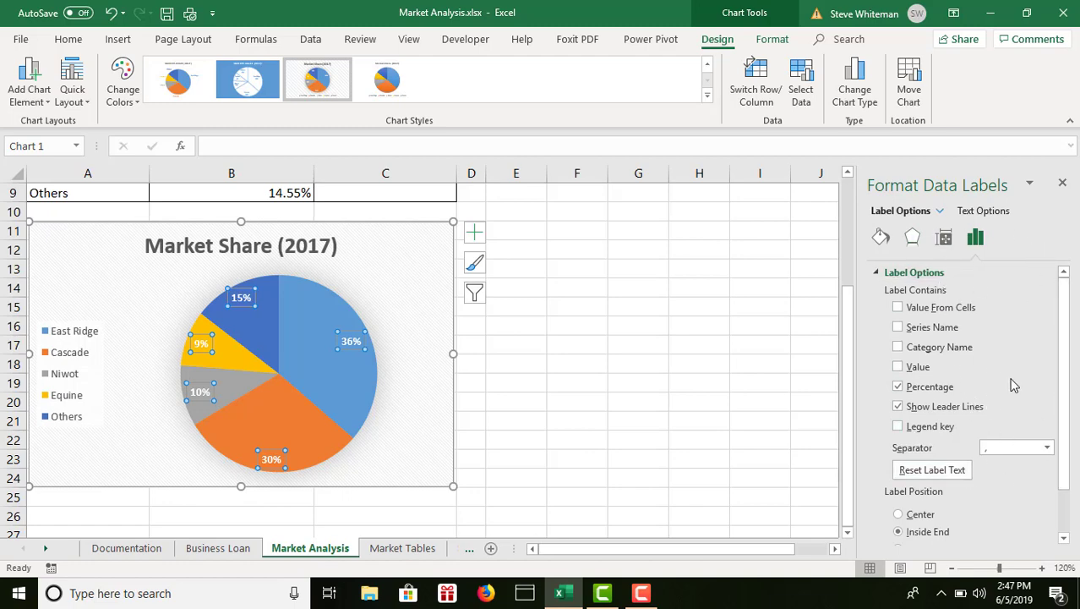
right_click(1064, 541)
left_click(1064, 541)
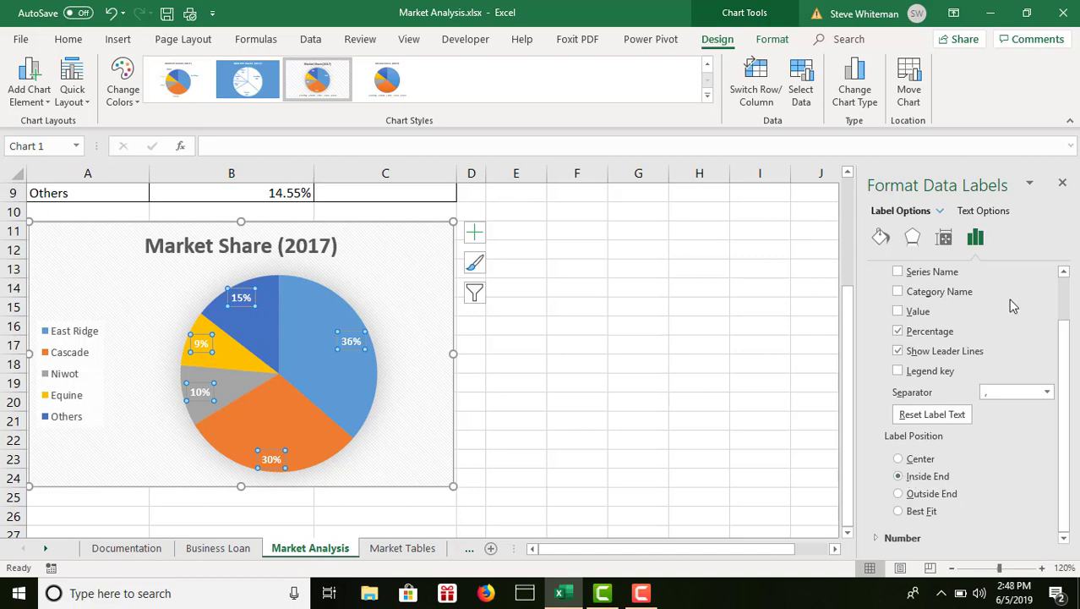
left_click(1063, 184)
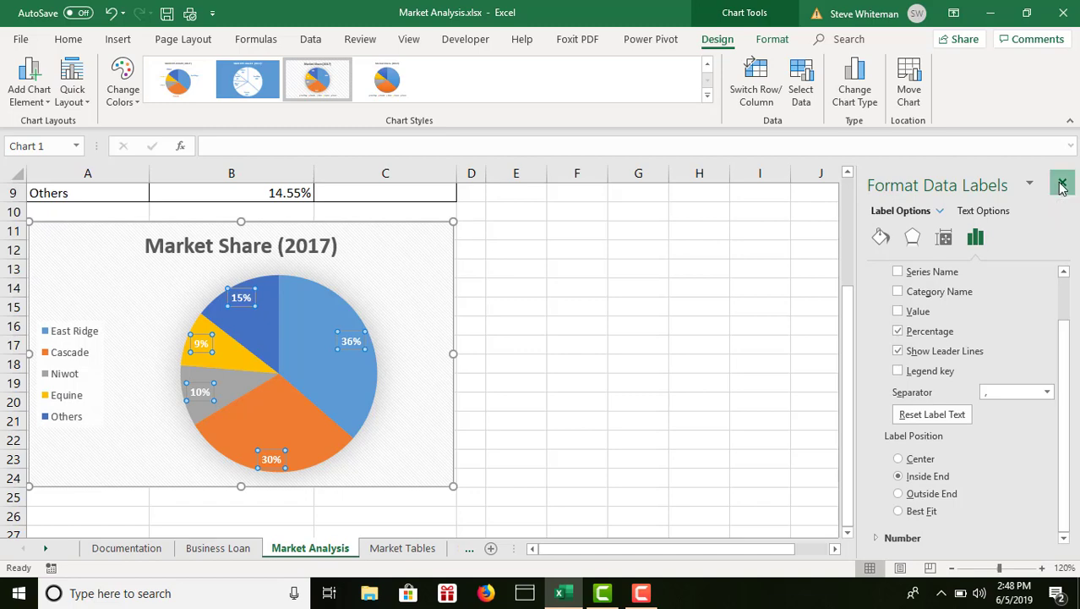
left_click(605, 267)
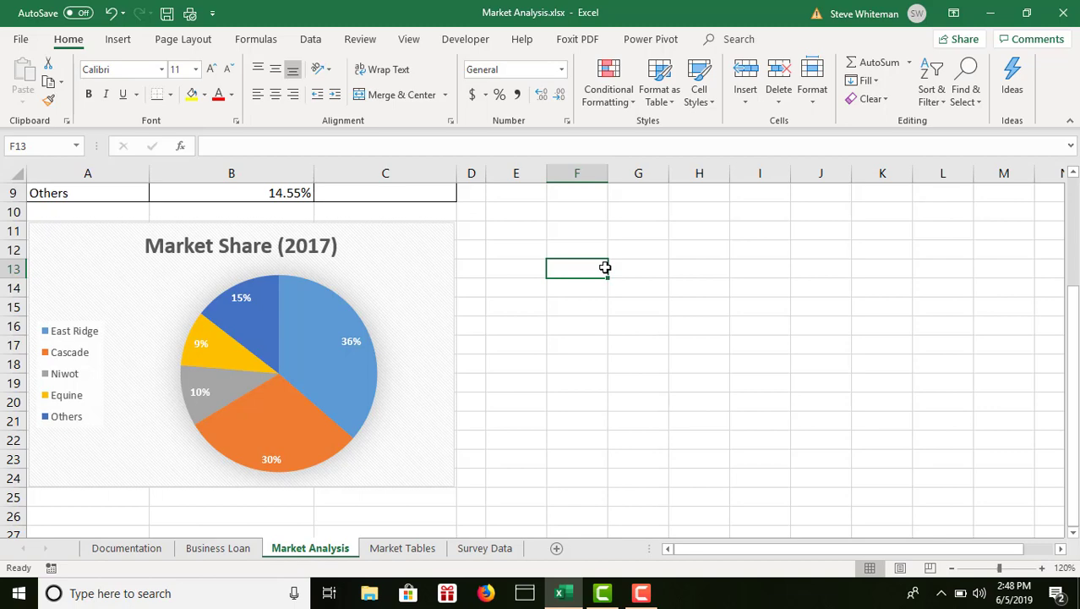
On the Market Tables sheet, create a 2-D clustered column chart from the Sales Units data in A4:F10.
left_click(403, 549)
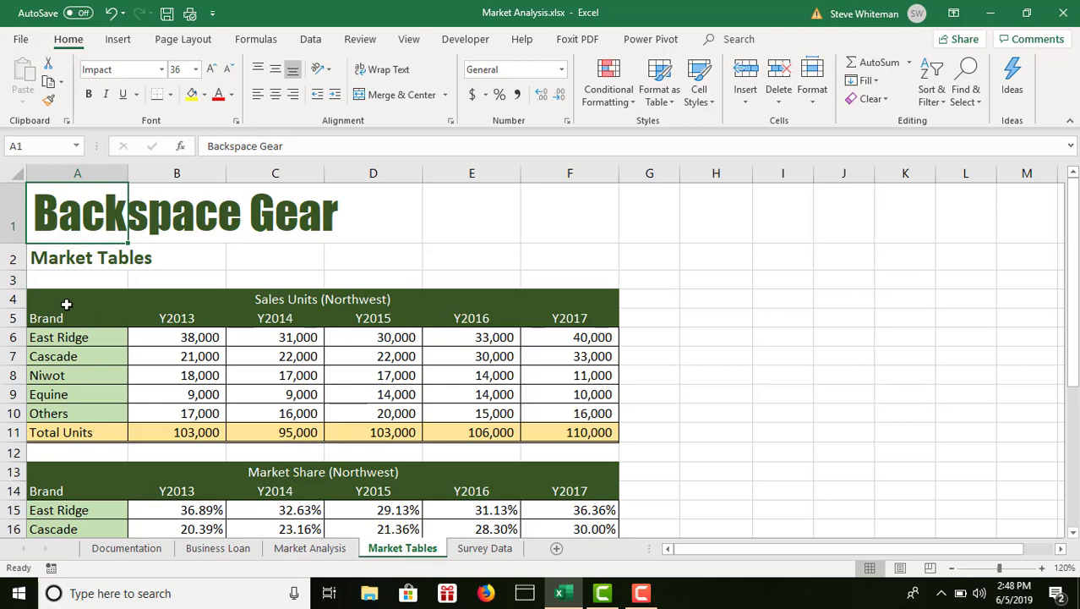
left_click_drag(66, 303, 450, 415)
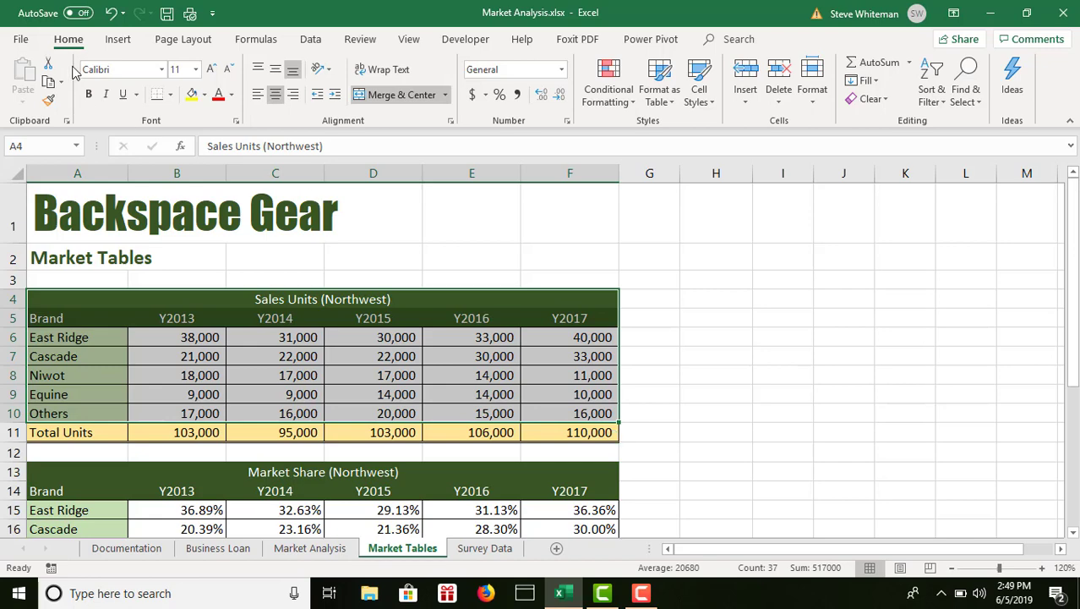
left_click(116, 43)
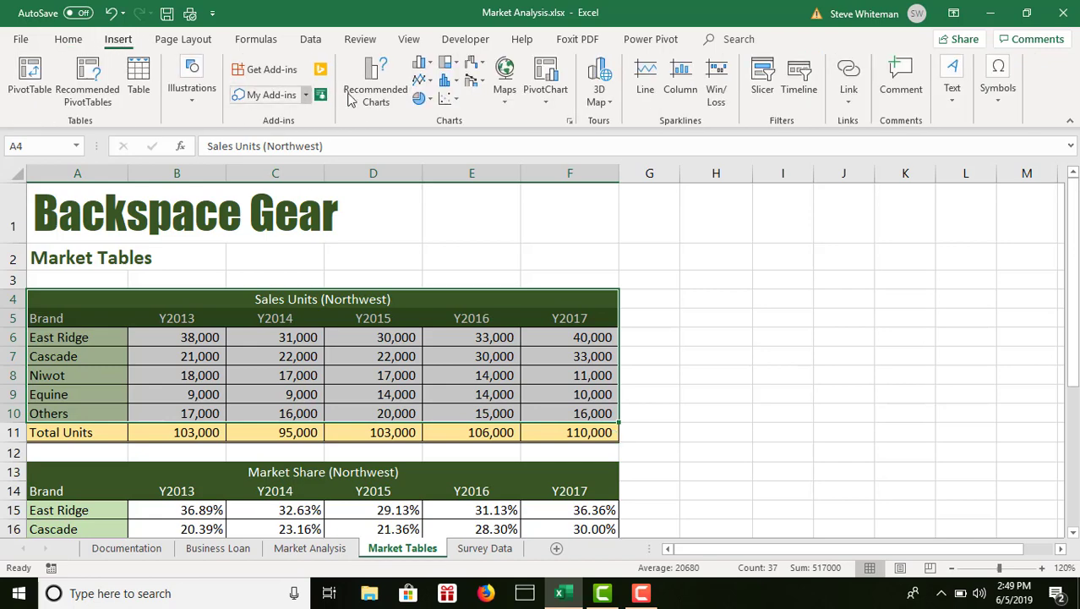
left_click(432, 66)
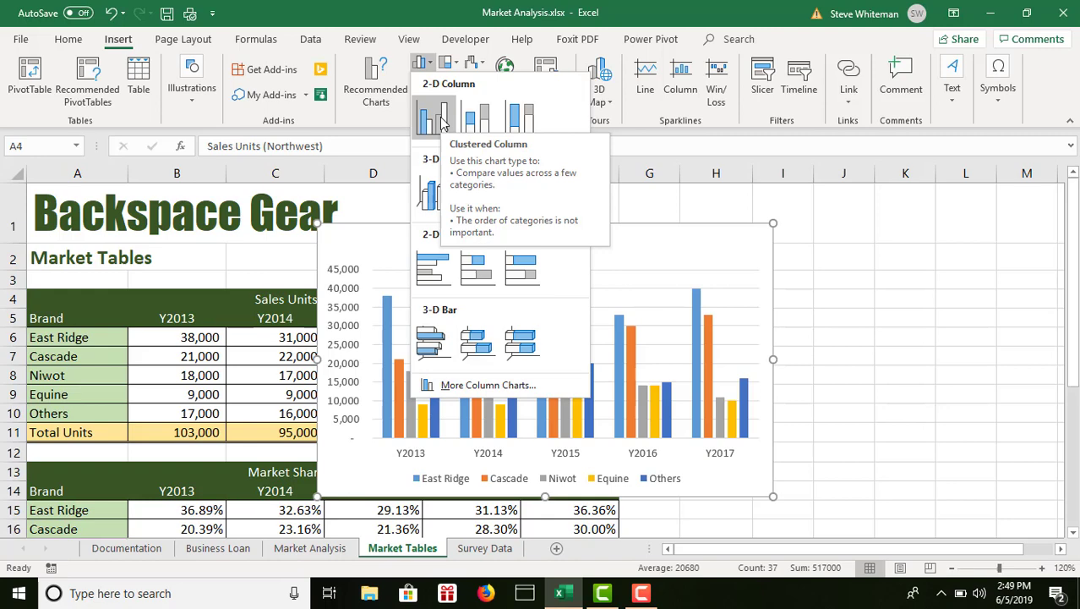
left_click(440, 119)
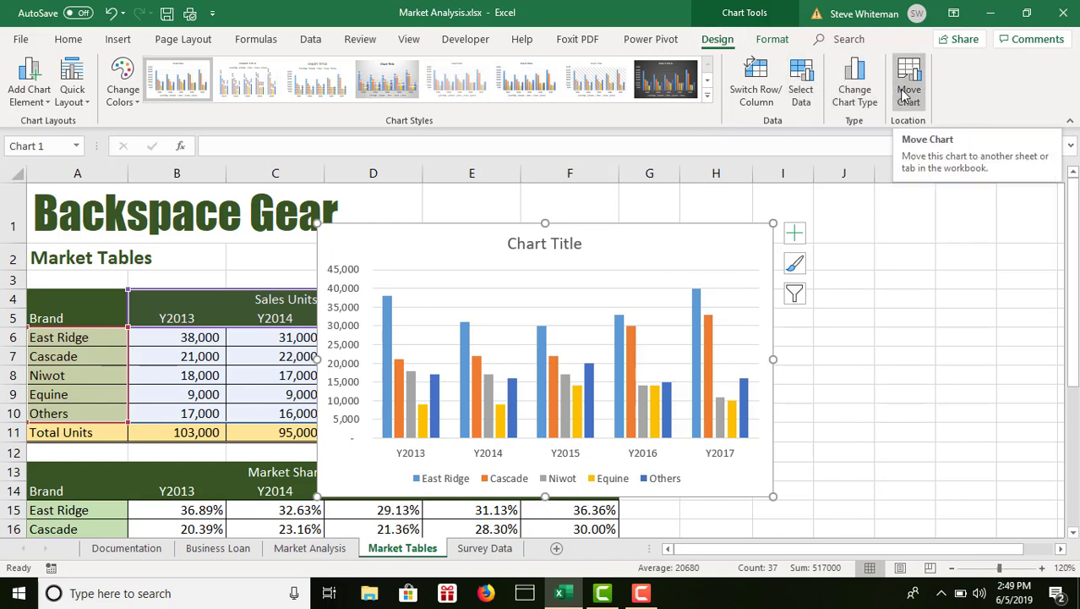
Move the column chart to the Market Analysis sheet as an embedded object.
right_click(688, 247)
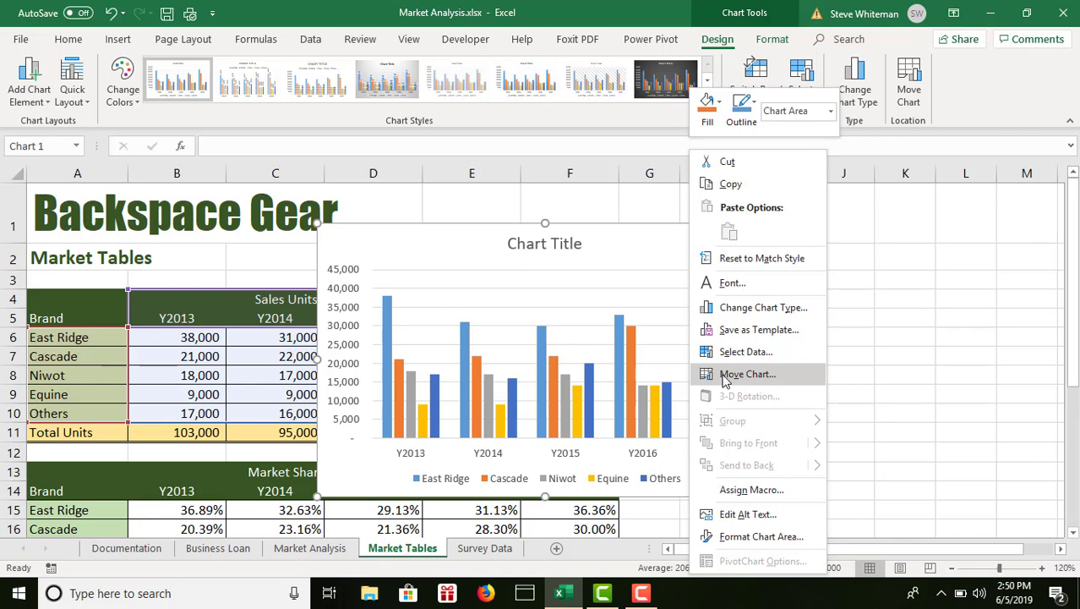
left_click(725, 377)
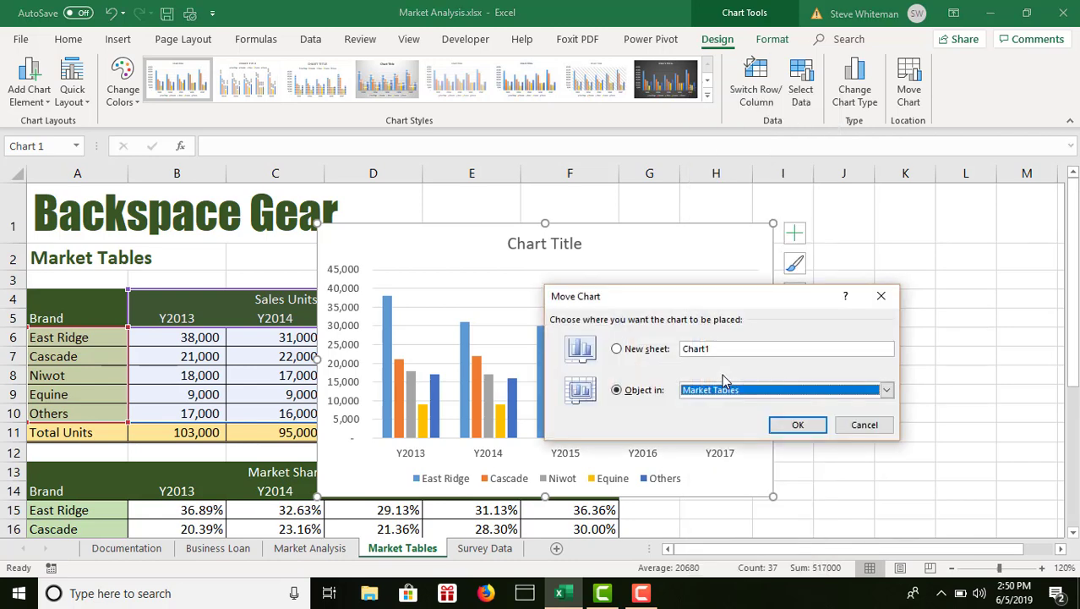
left_click(887, 392)
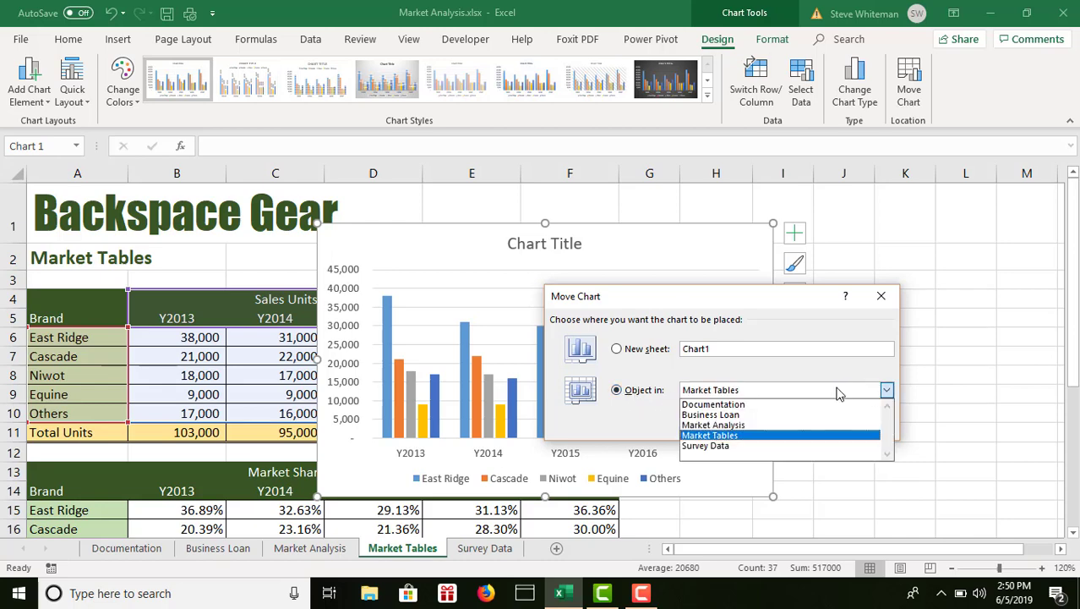
left_click(743, 426)
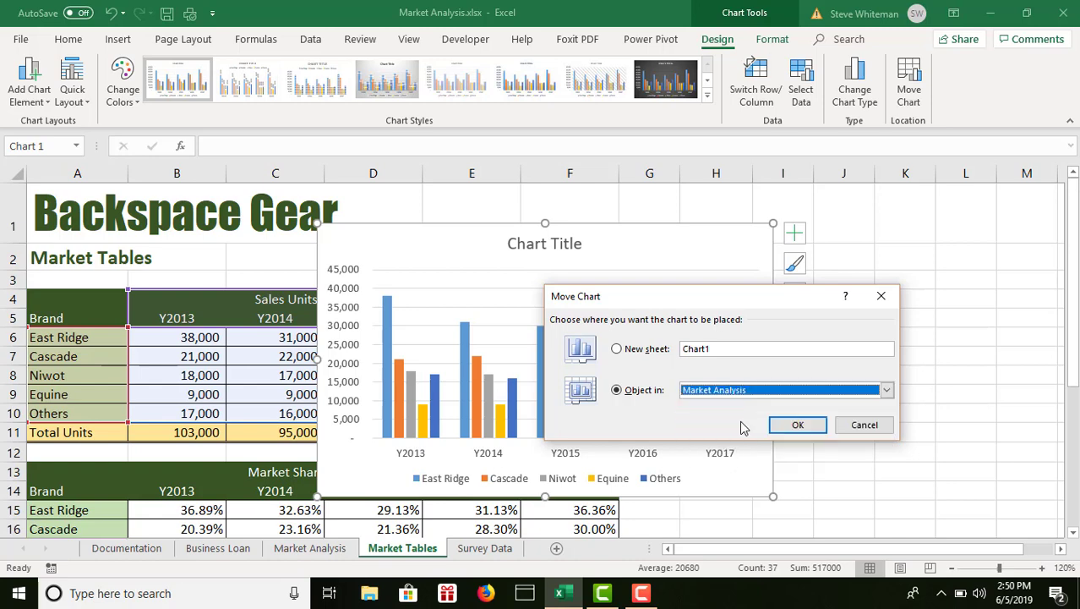
left_click(798, 426)
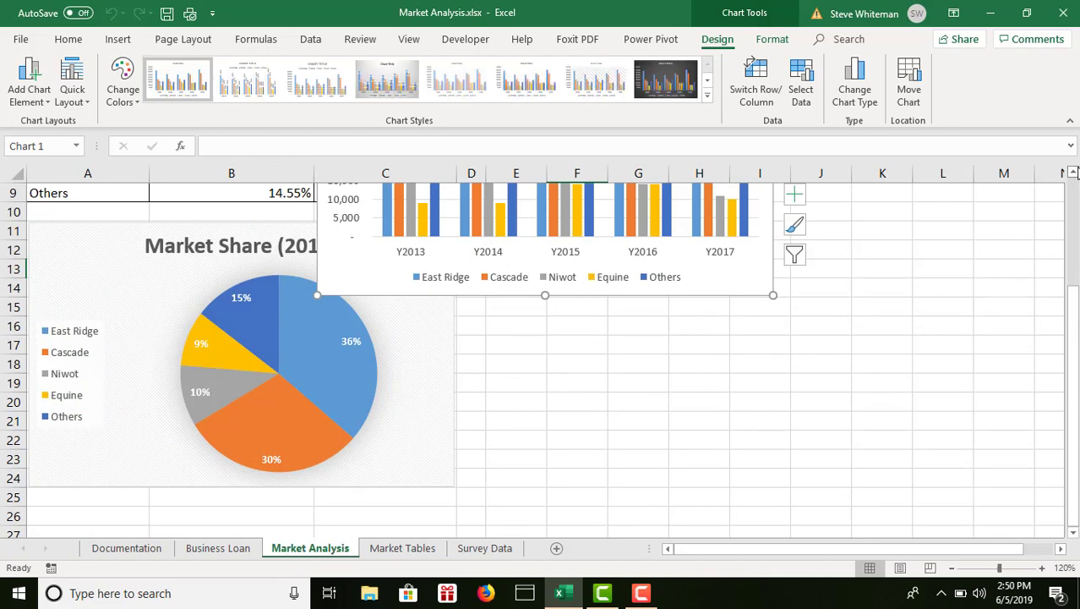
Reposition the column chart beside the market share table so its upper corner starts at cell E4.
scroll(1074, 174, "up", 3)
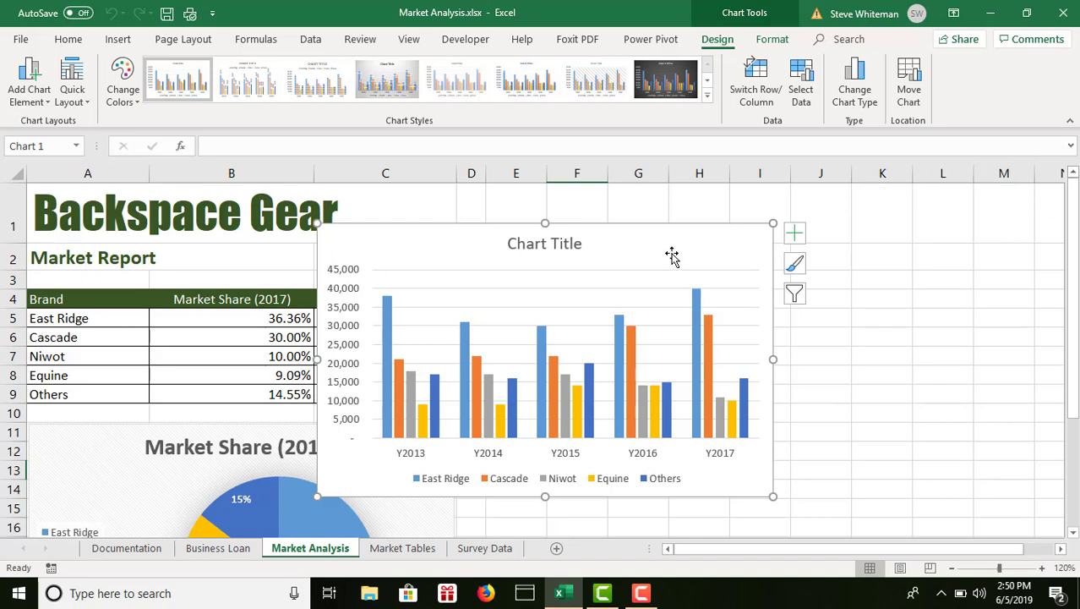
left_click(1073, 534)
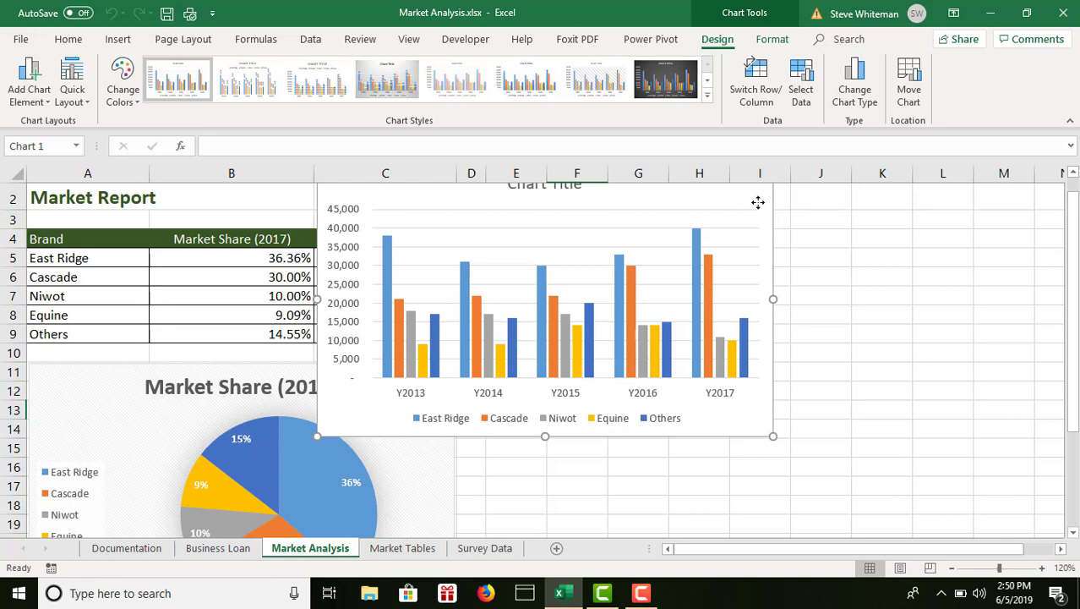
left_click_drag(758, 203, 907, 261)
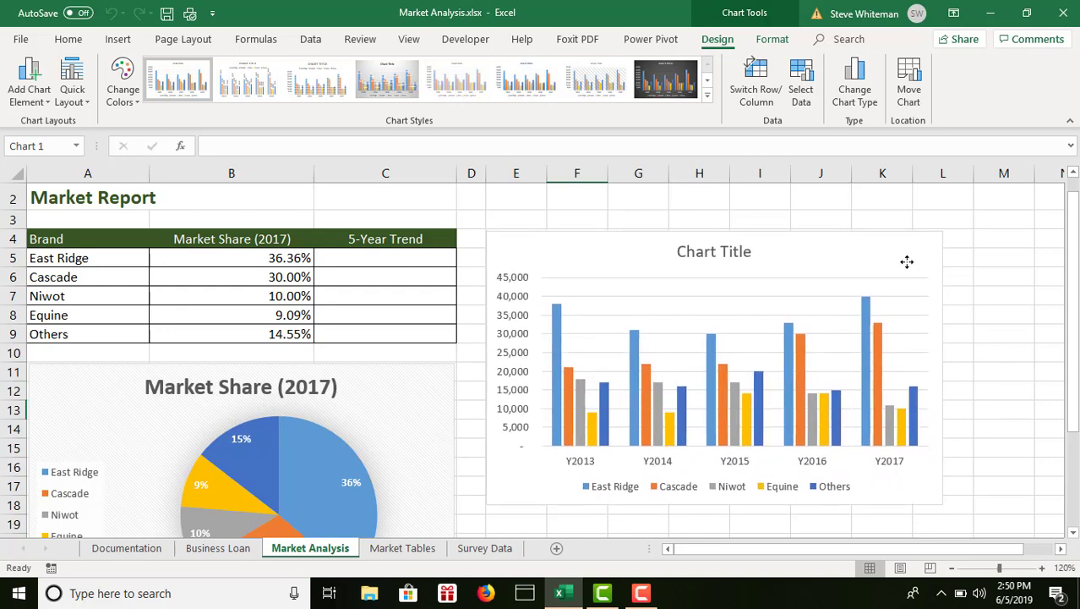
left_click_drag(906, 261, 907, 262)
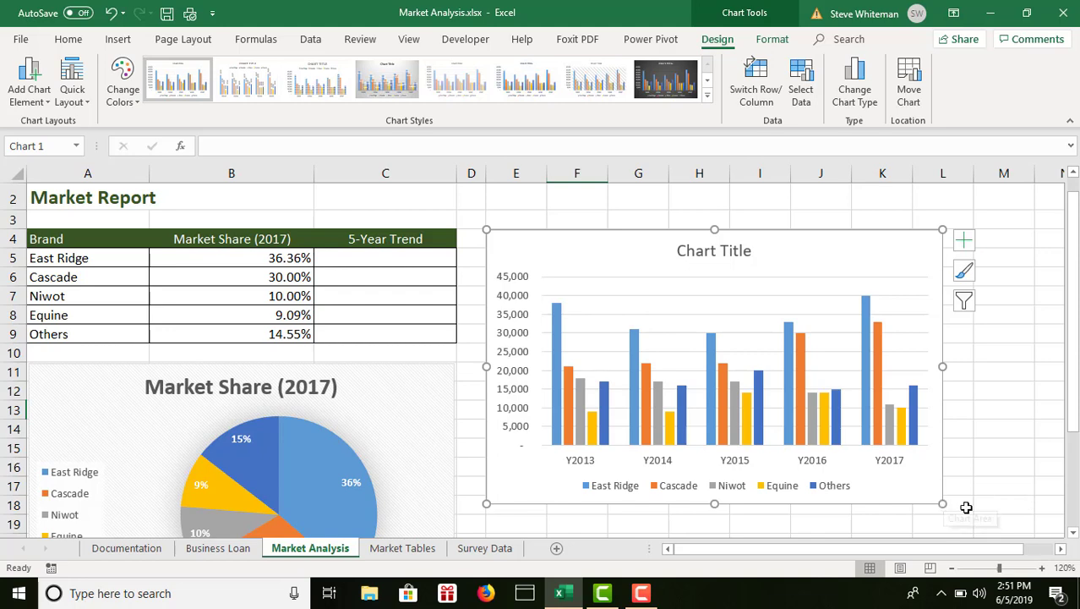
Resize the column chart to cover the range E4:L13.
left_click(1072, 533)
left_click(1073, 532)
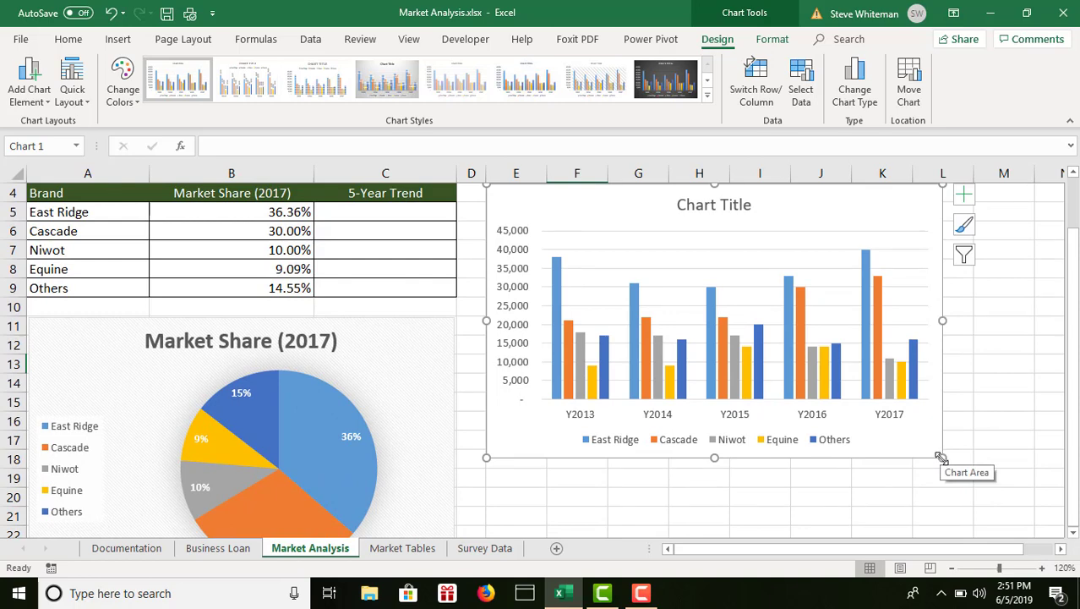
left_click_drag(941, 458, 953, 372)
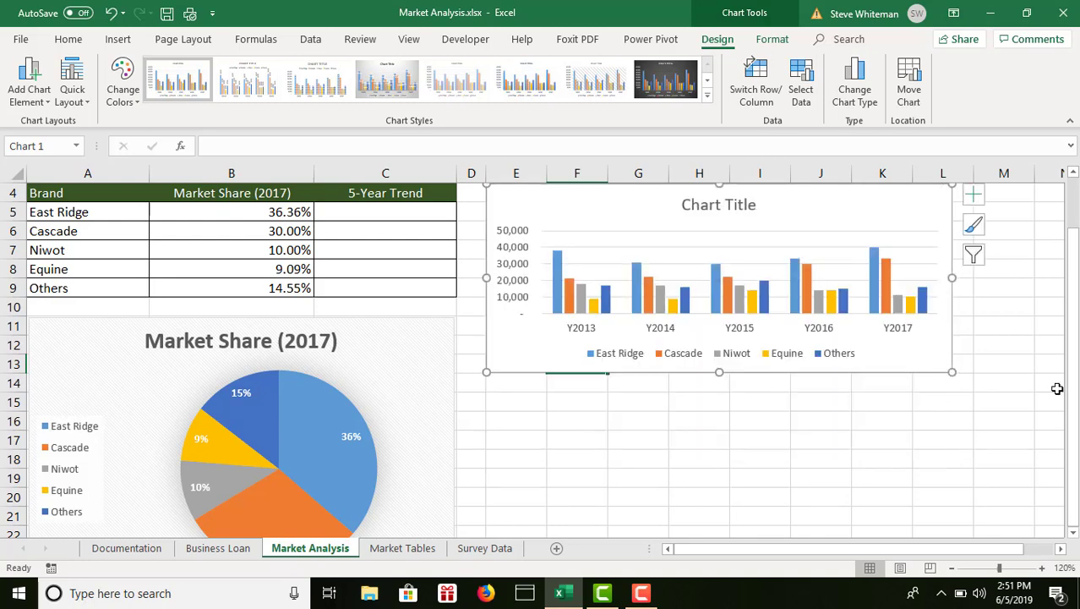
left_click(1073, 172)
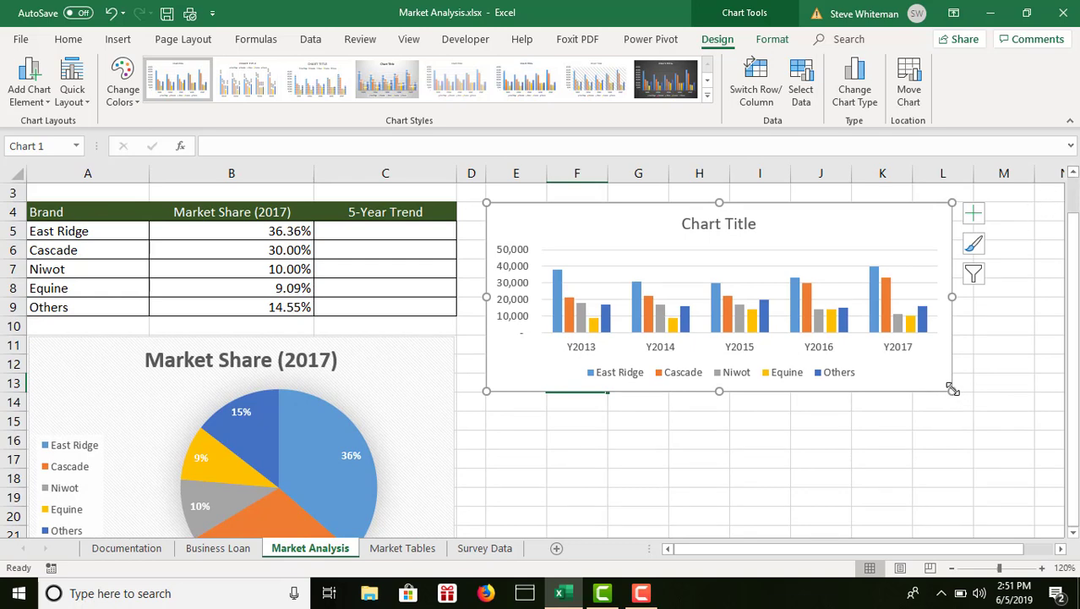
left_click_drag(950, 297, 973, 296)
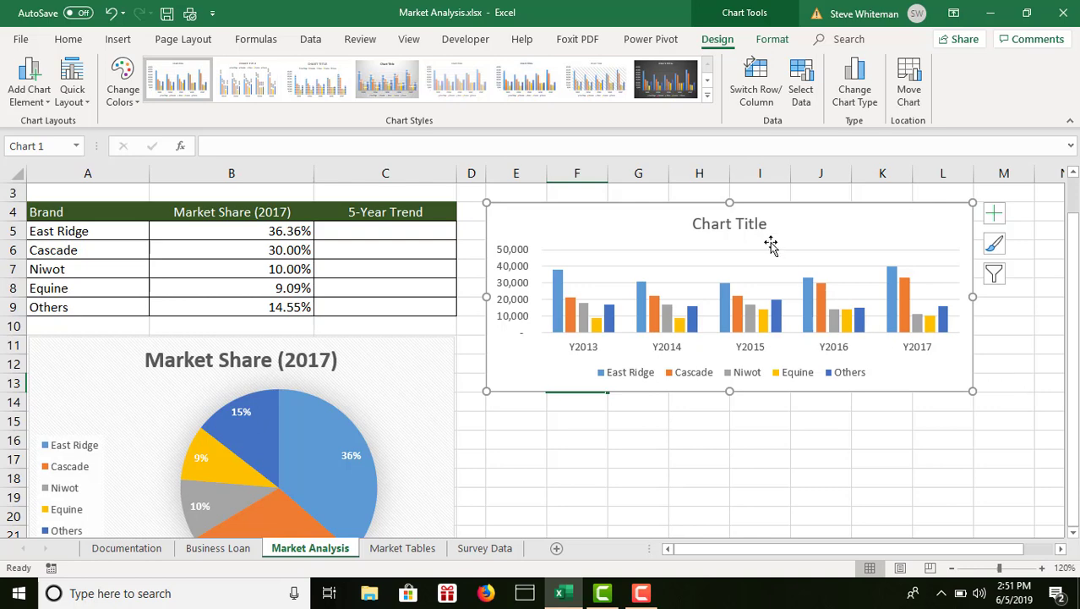
Replace the column chart's placeholder title with "Units Sold".
left_click(734, 225)
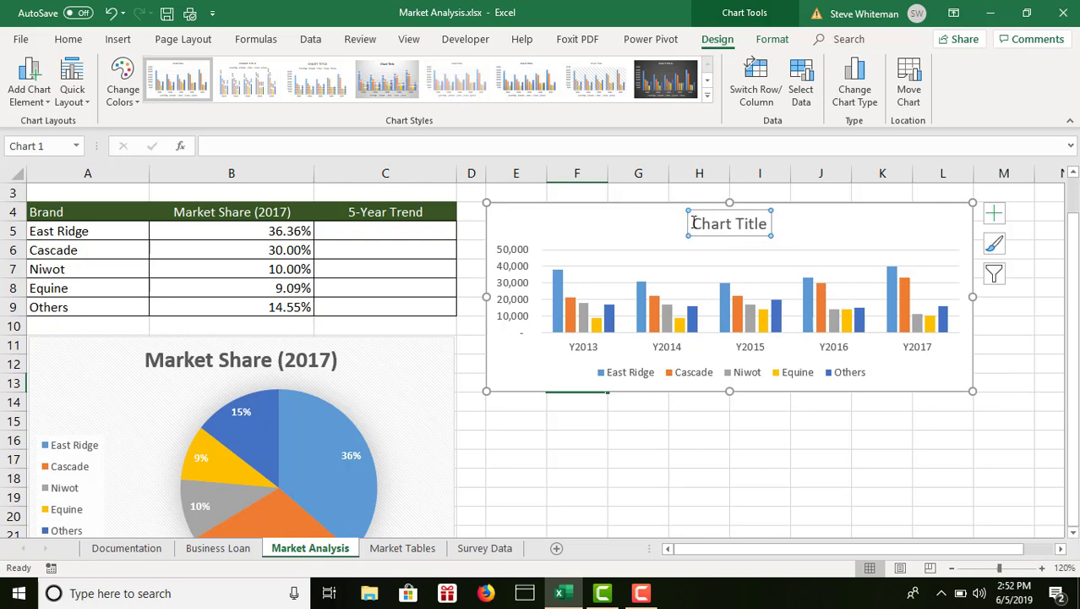
left_click_drag(693, 223, 767, 224)
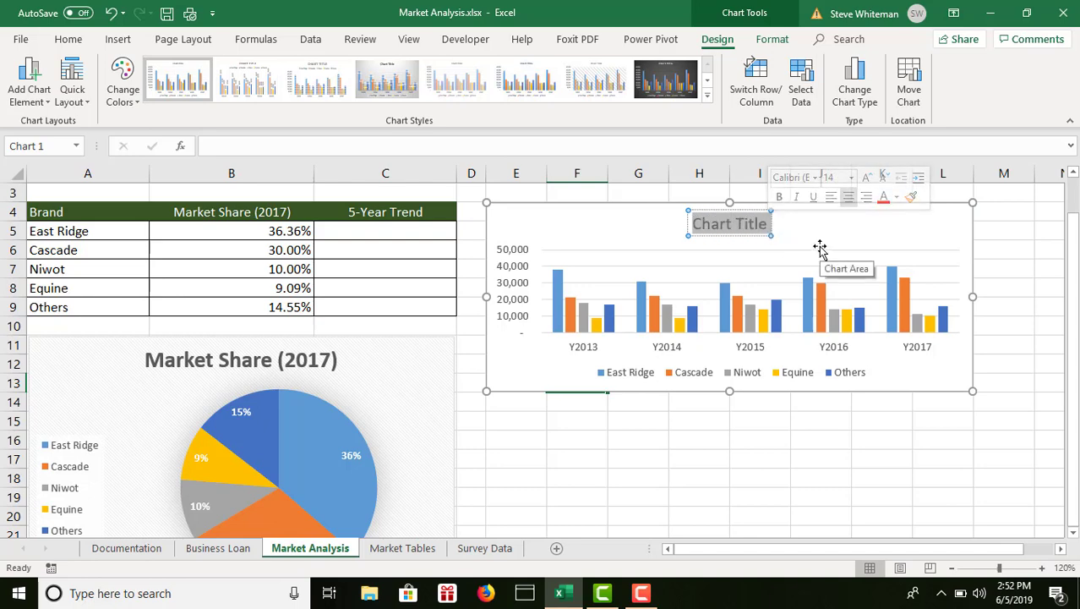
type("Uni")
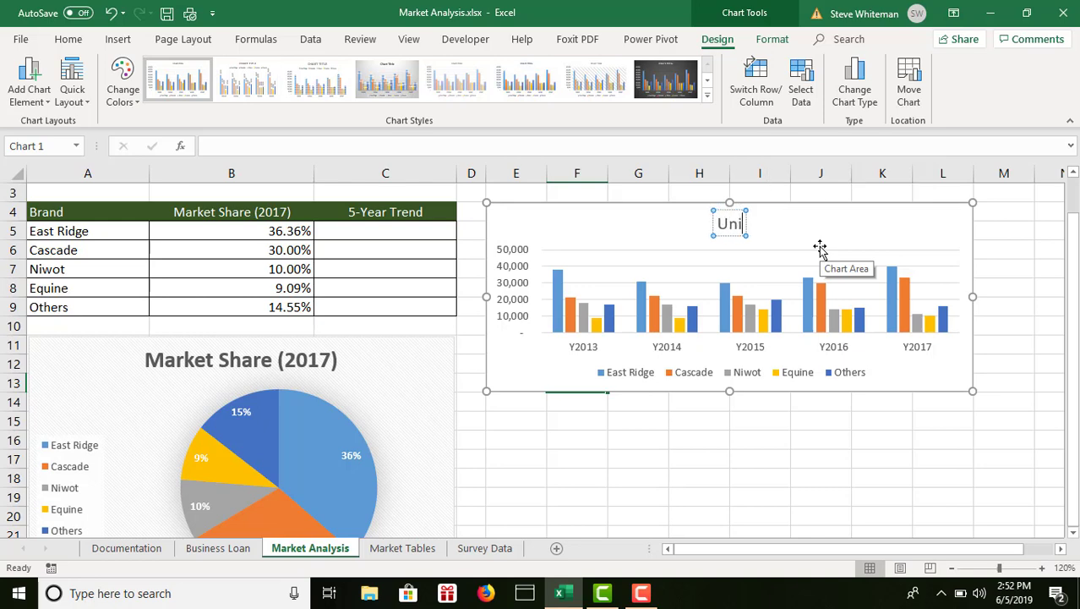
type("ts So")
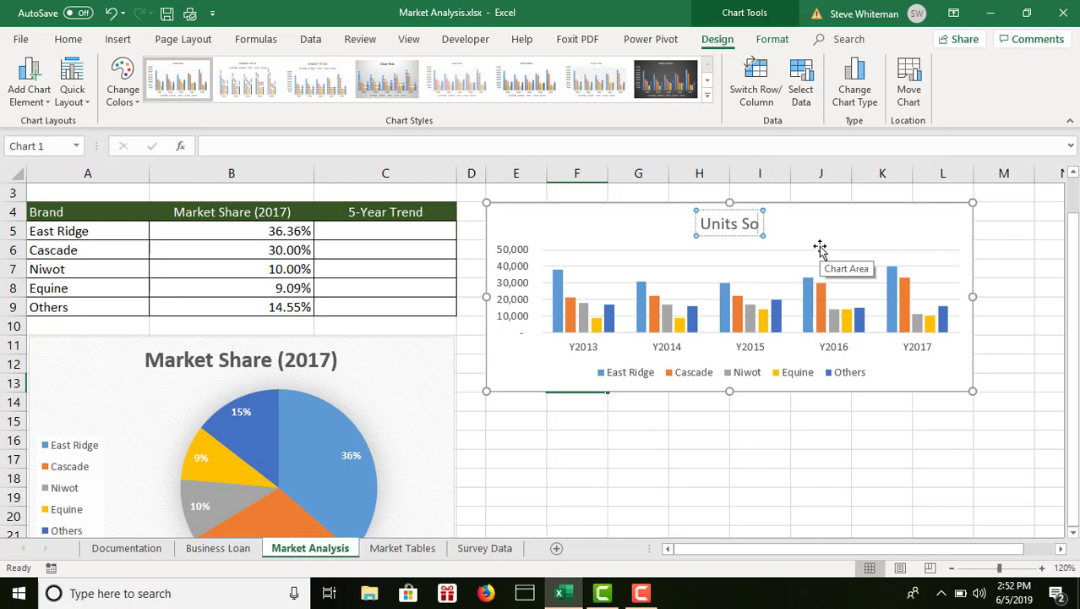
type("ld")
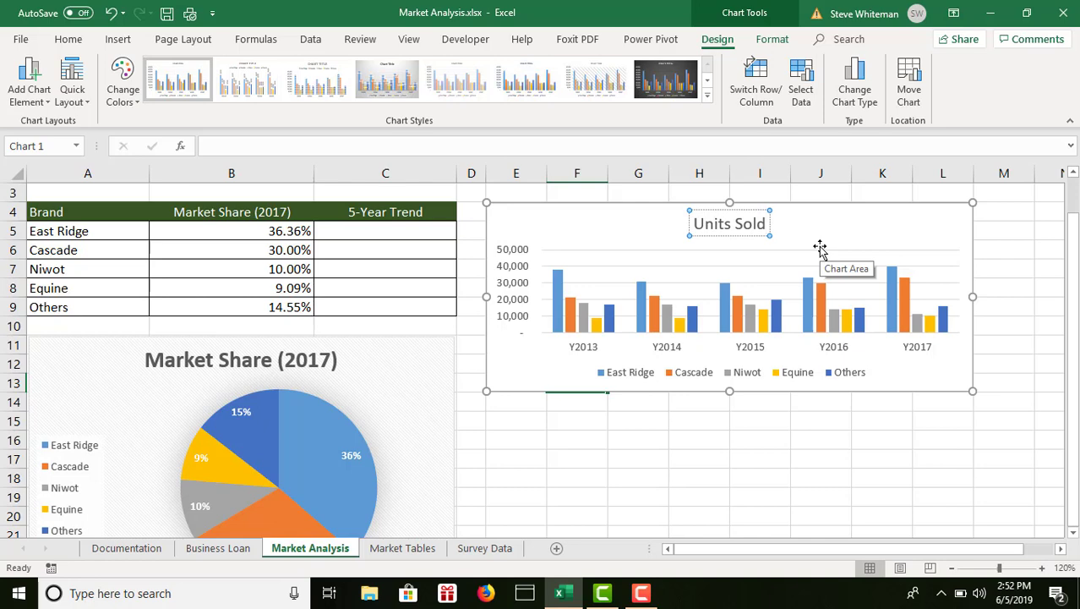
Apply the chart style with gradient-faded columns and a bold uppercase title to the Units Sold column chart.
left_click(872, 221)
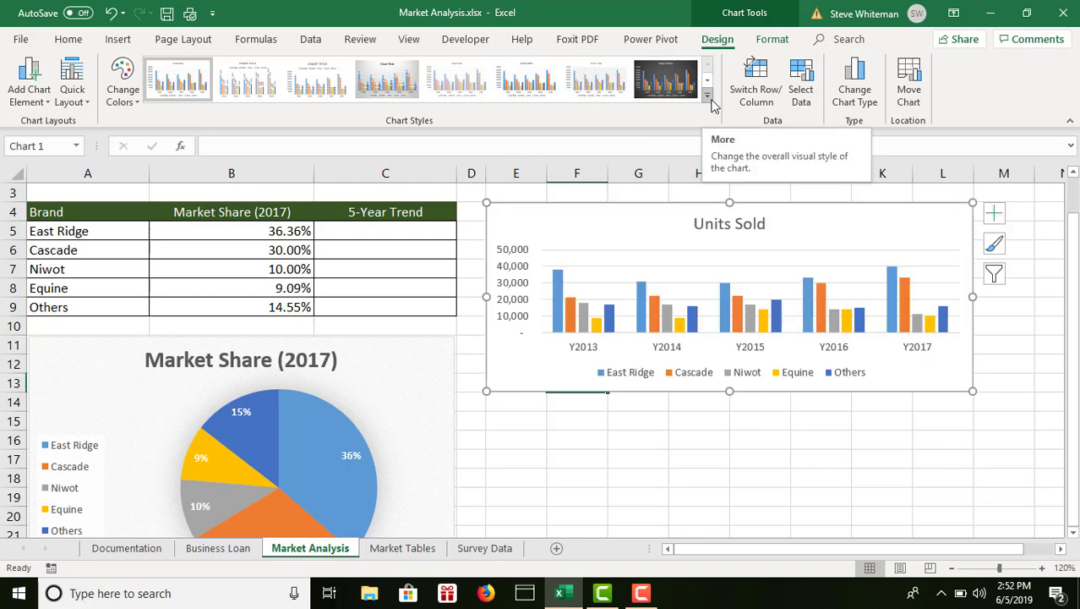
left_click(711, 101)
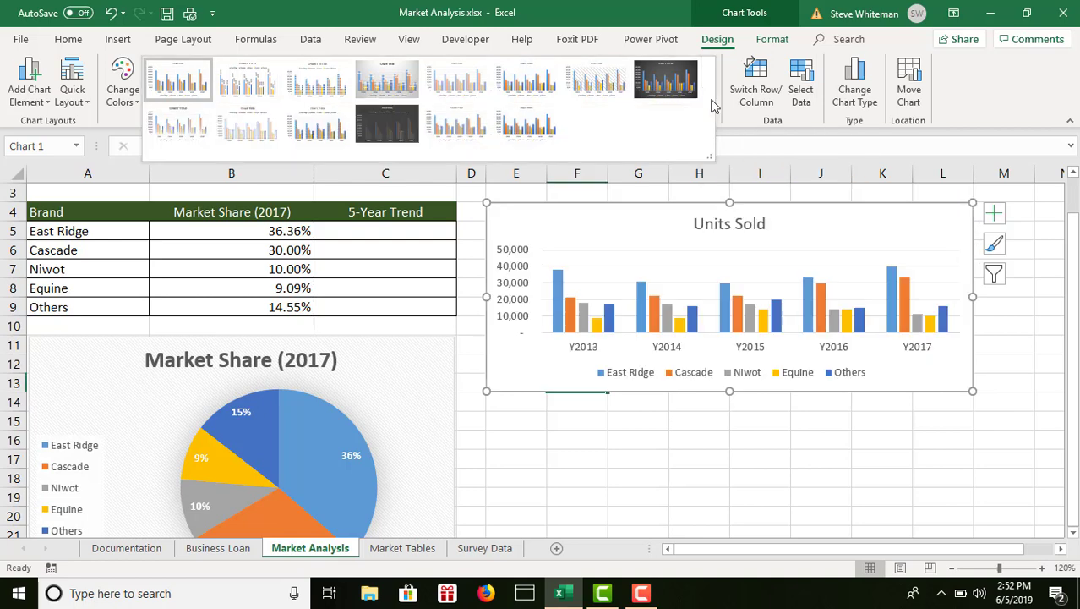
left_click(178, 140)
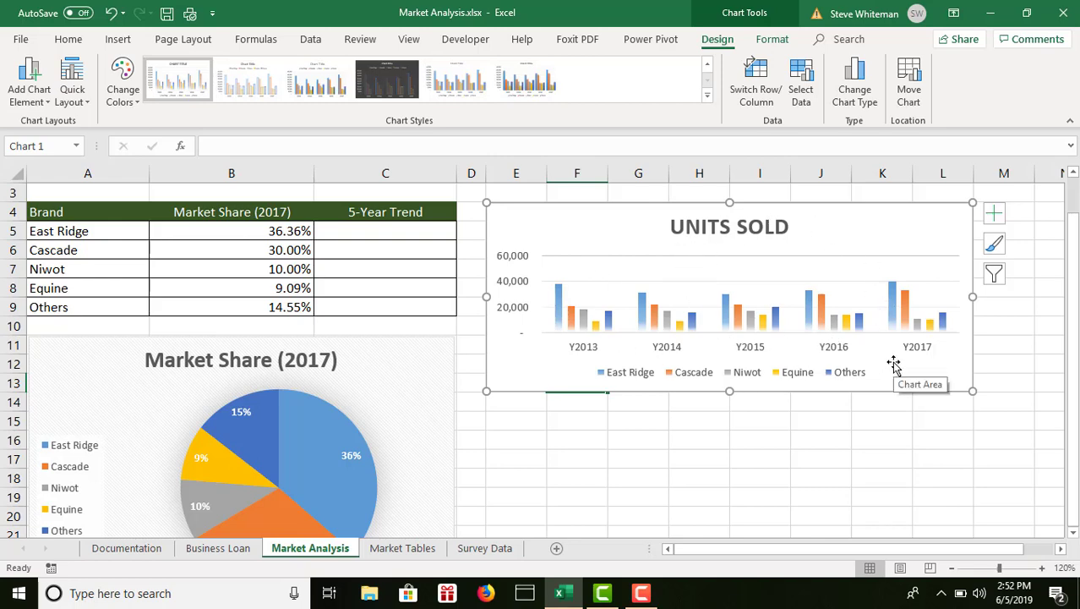
Add primary major vertical gridlines to the Units Sold column chart.
left_click(995, 215)
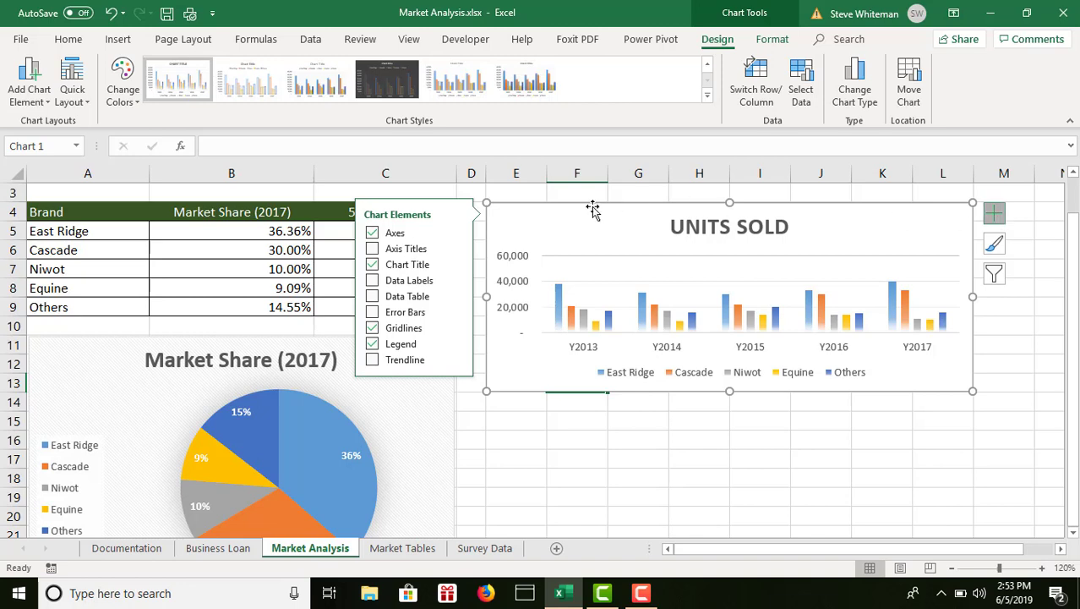
left_click(457, 330)
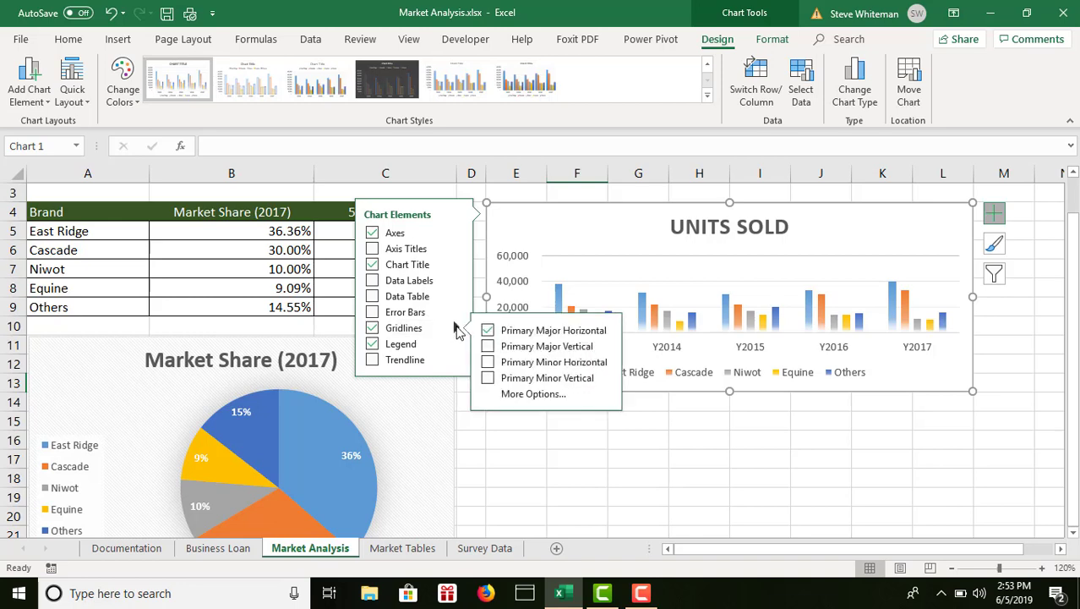
left_click(490, 347)
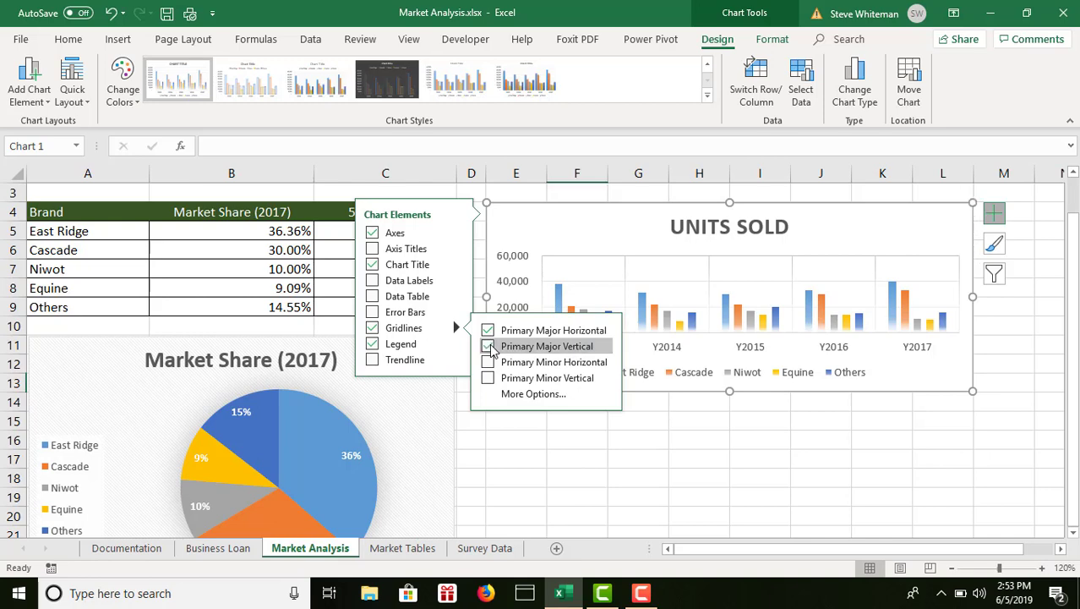
left_click(707, 412)
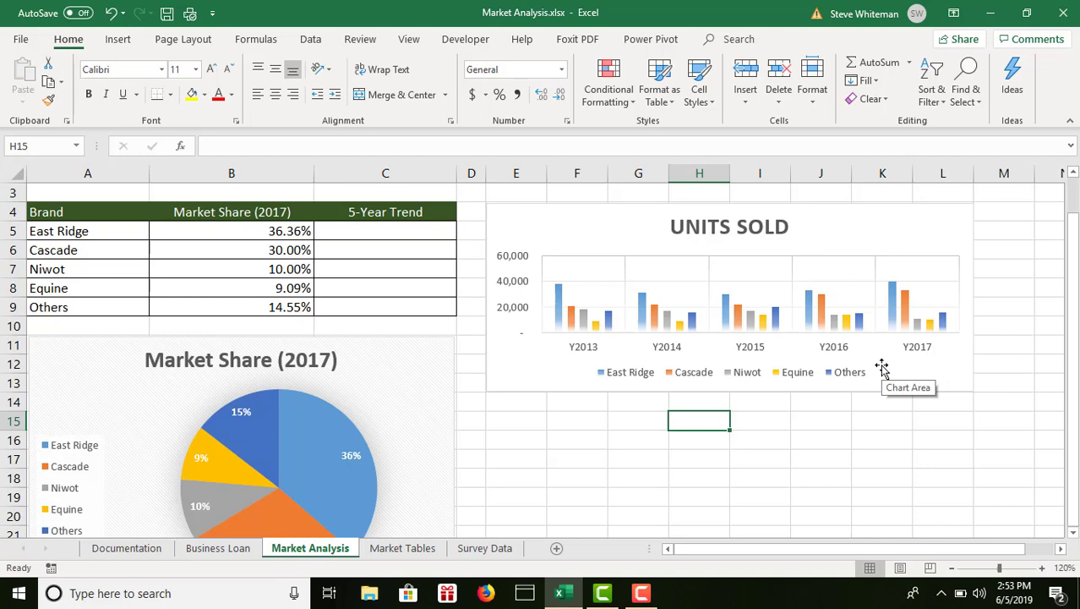
Fill the Units Sold chart area with the lightest gold theme color.
right_click(929, 224)
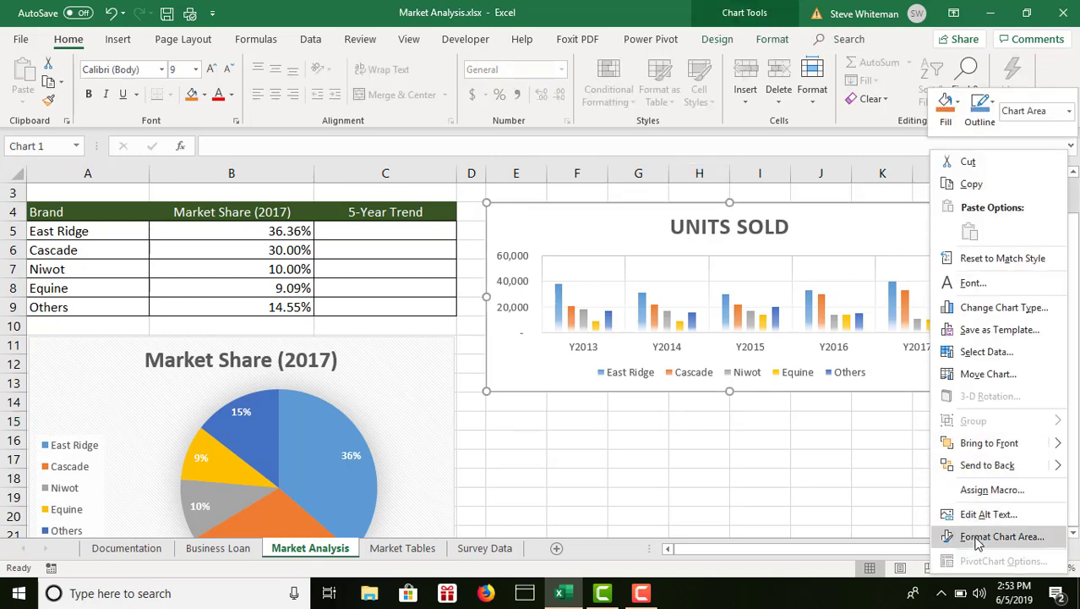
left_click(977, 538)
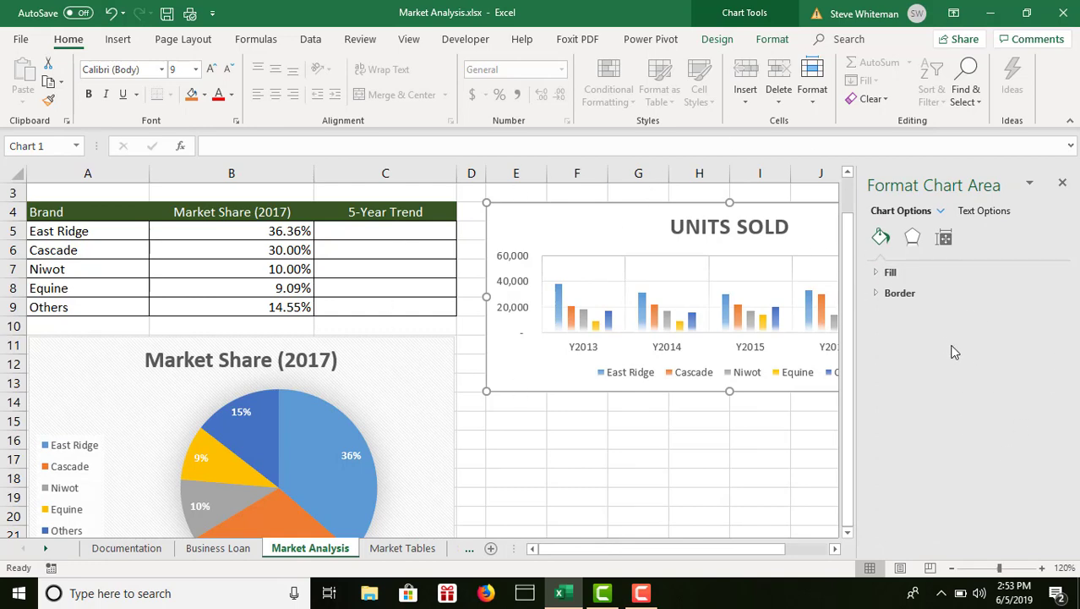
left_click(879, 274)
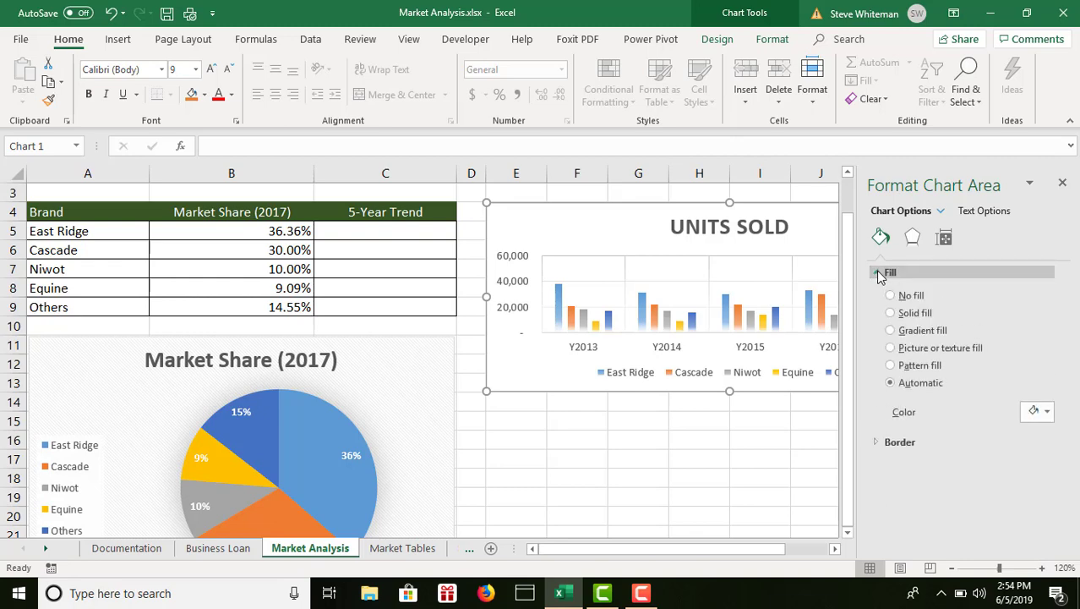
left_click(1048, 413)
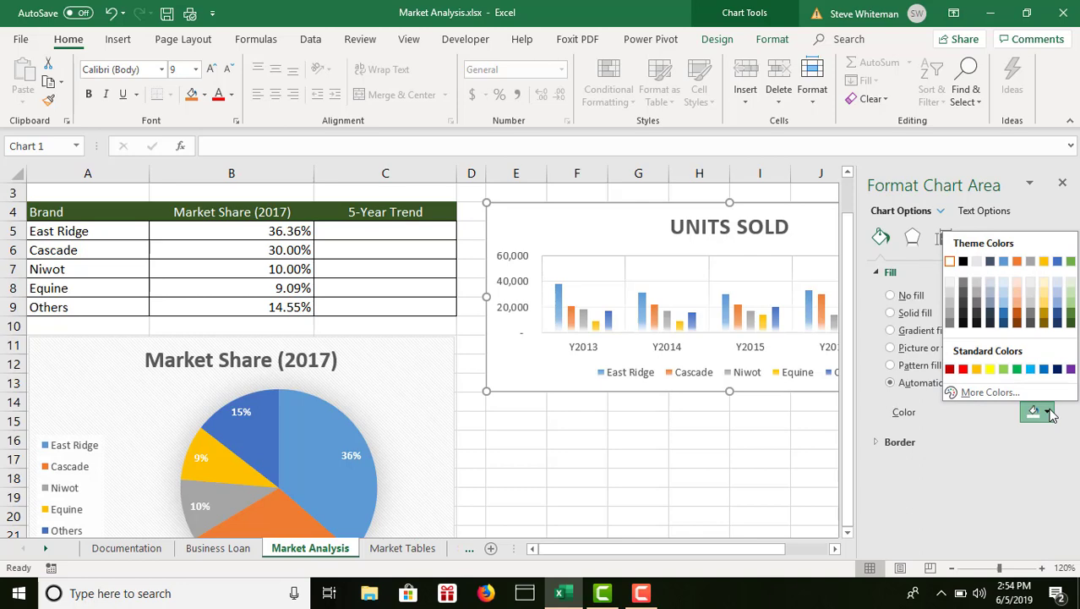
left_click(1046, 286)
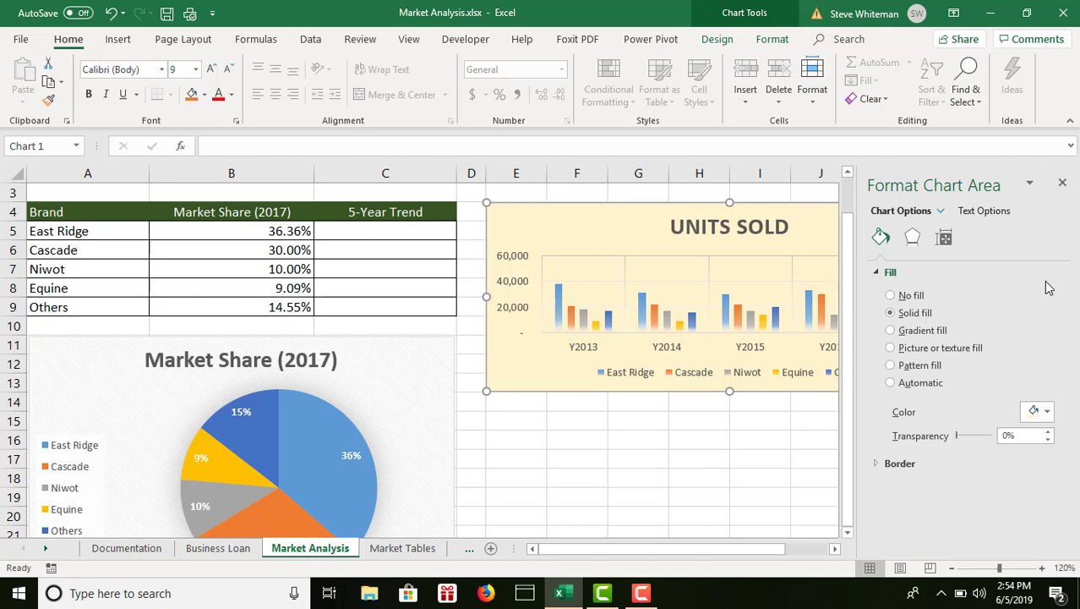
Fill the plot area of the Units Sold chart with solid white.
left_click(743, 280)
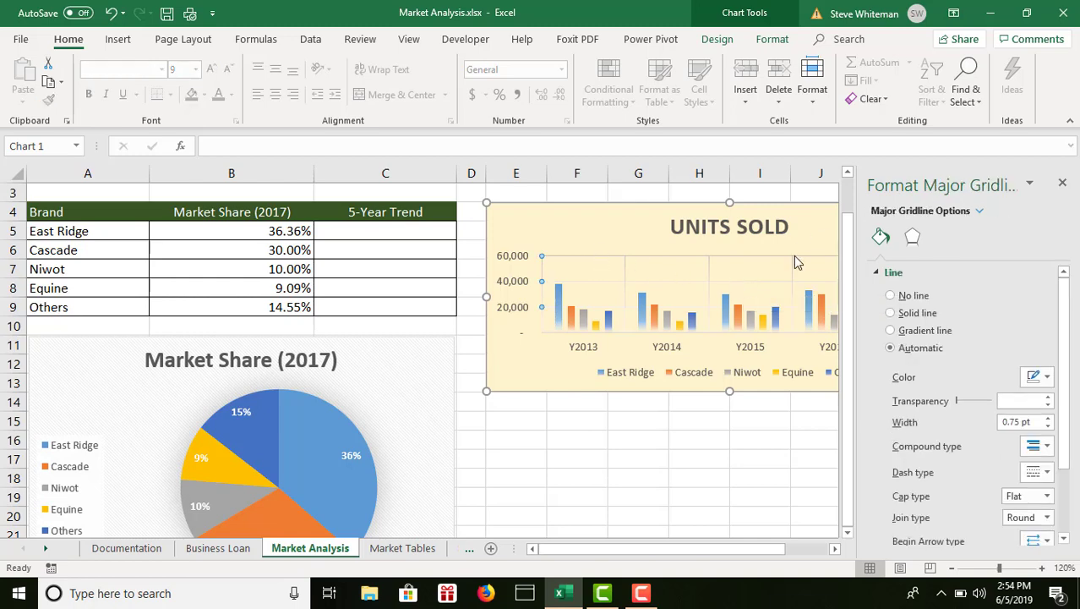
left_click(748, 270)
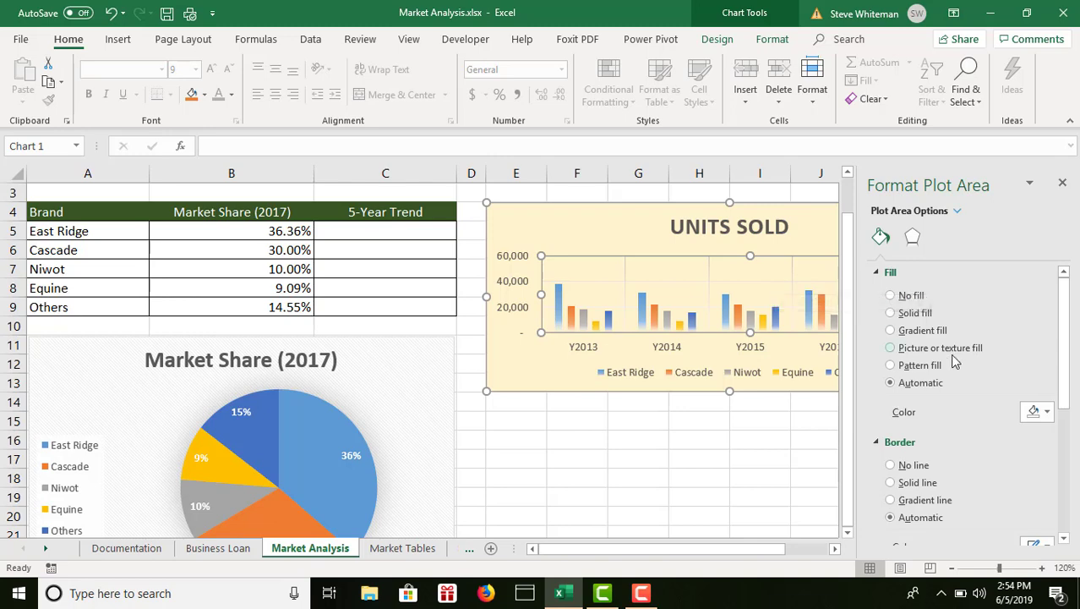
left_click(1047, 412)
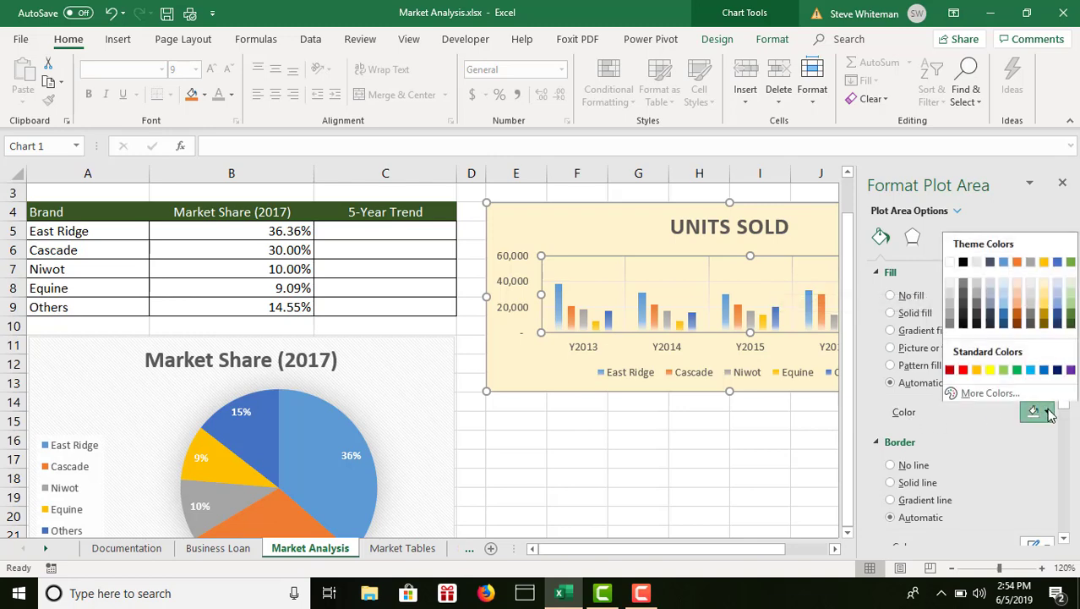
left_click(950, 262)
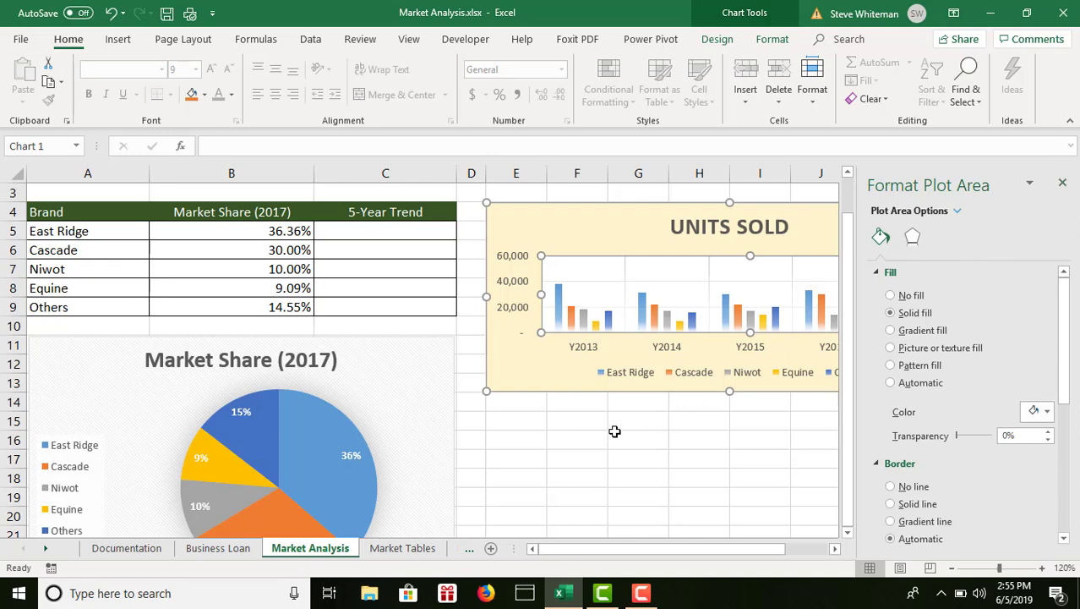
Set the Units Sold chart's legend position to Right and close the formatting options.
left_click(684, 378)
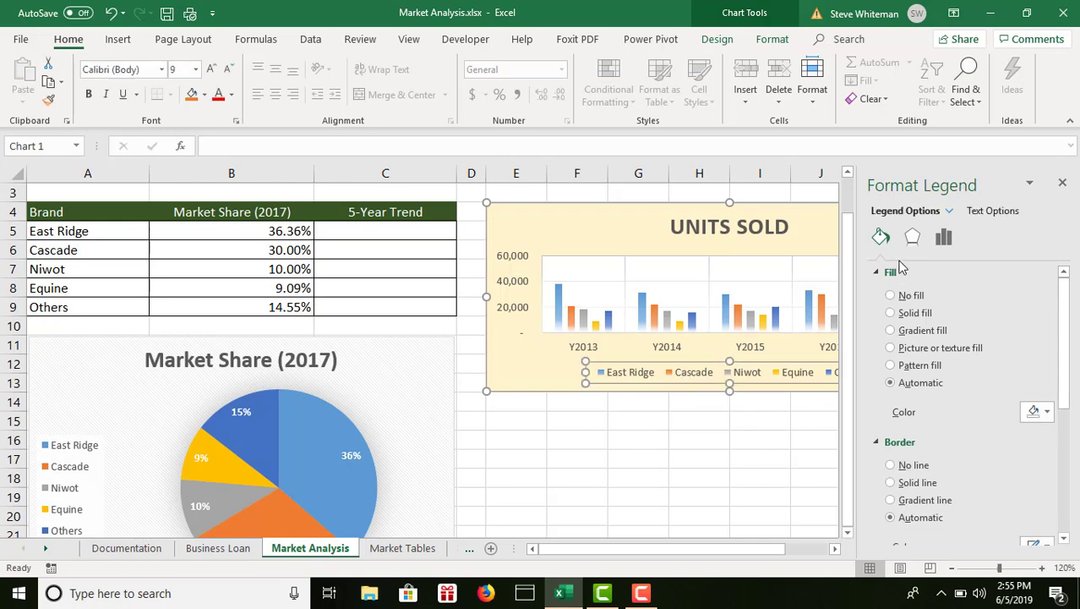
right_click(656, 375)
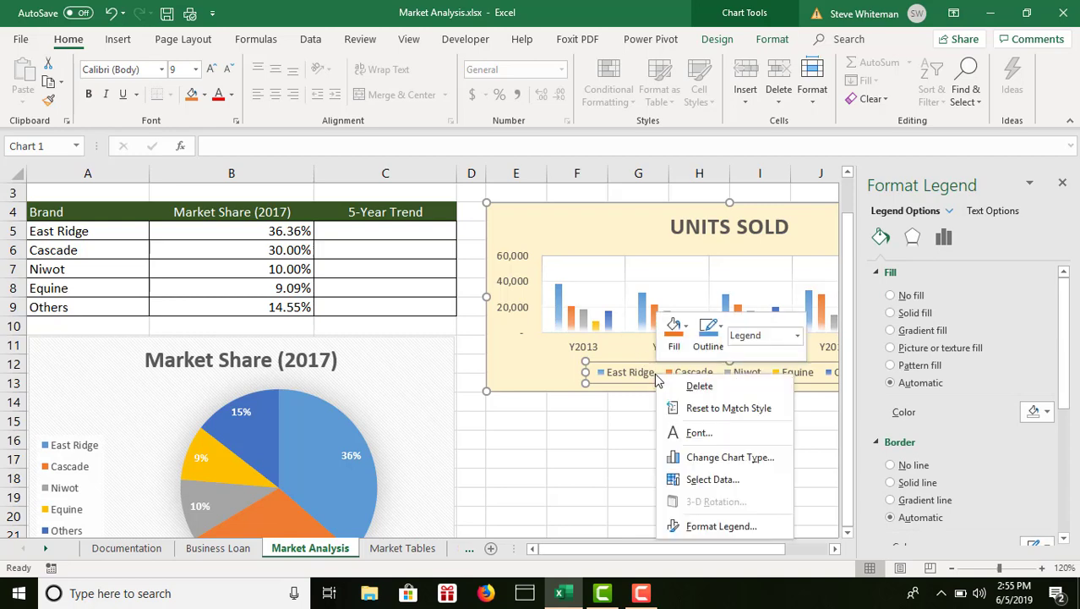
left_click(698, 527)
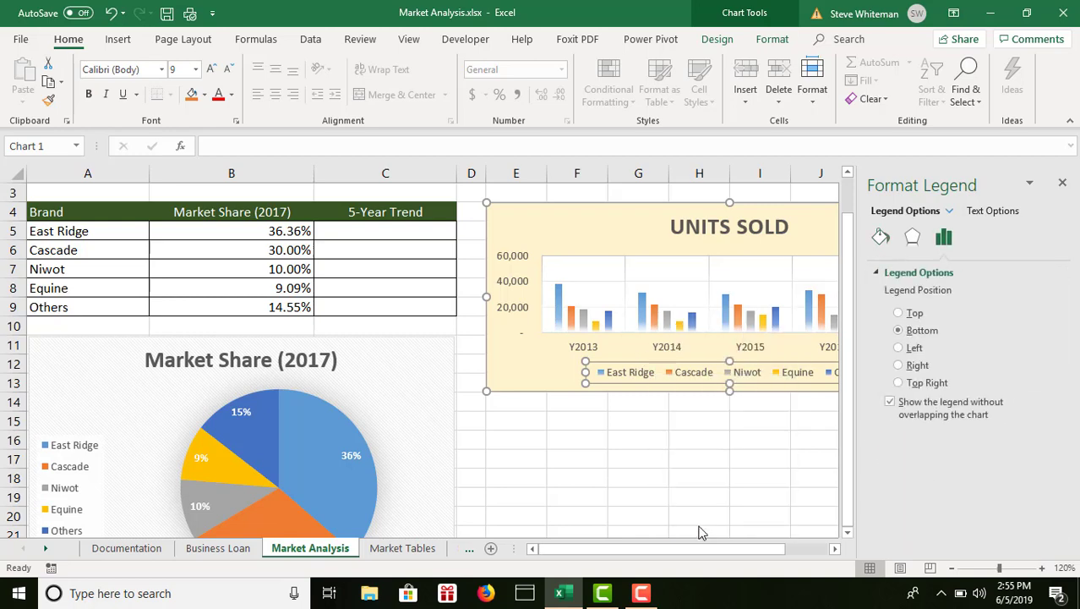
left_click(899, 365)
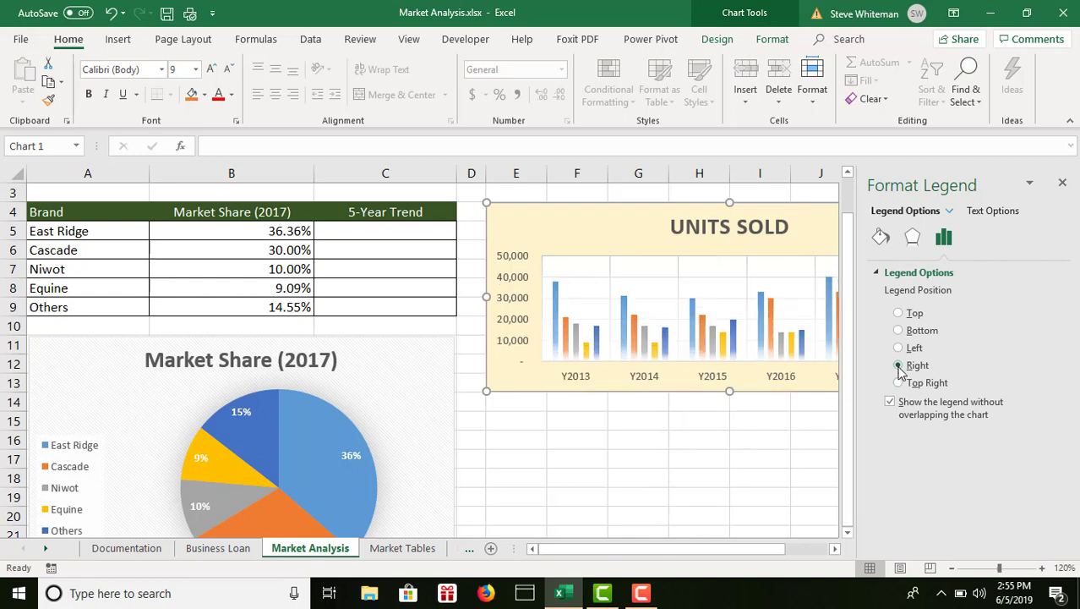
left_click(1062, 184)
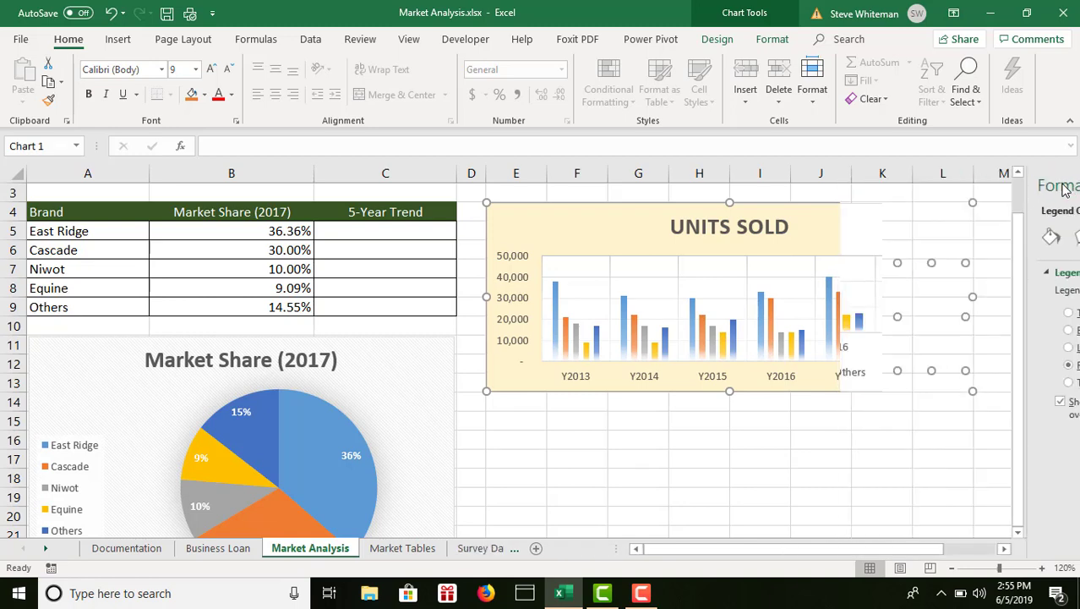
left_click(754, 457)
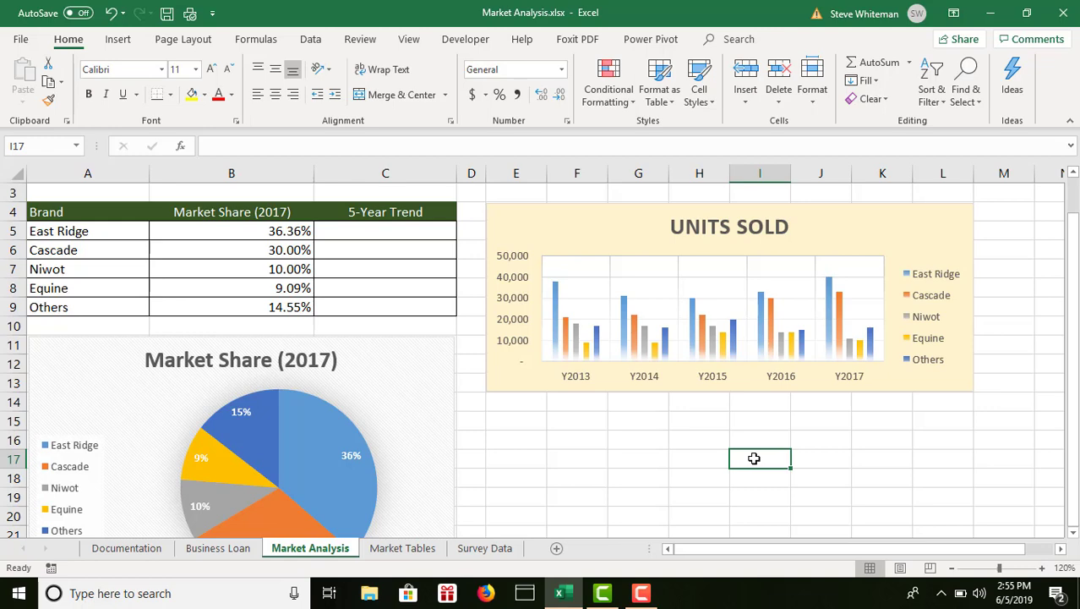
Insert a 2-D stacked column chart from the sales units data in A5:F10 of the Market Tables sheet.
left_click(426, 551)
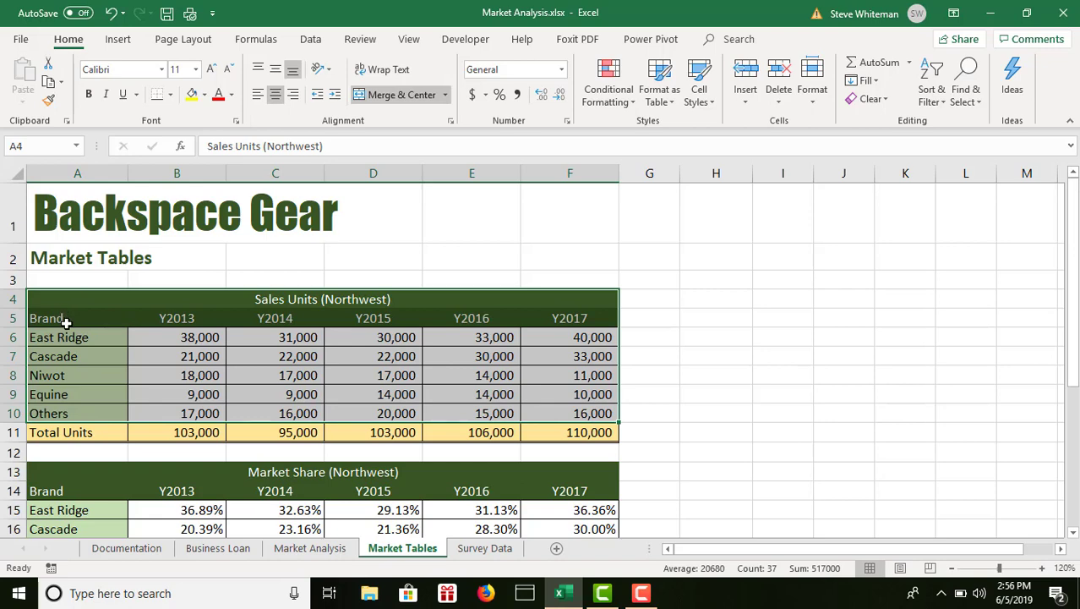
left_click(66, 323)
left_click_drag(39, 310, 548, 411)
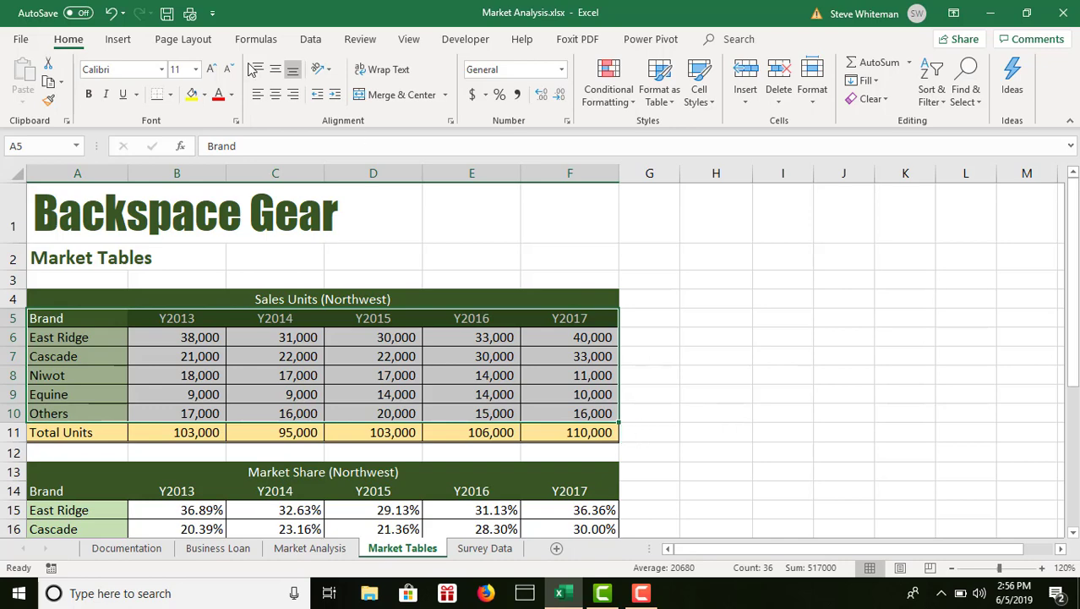
left_click(122, 41)
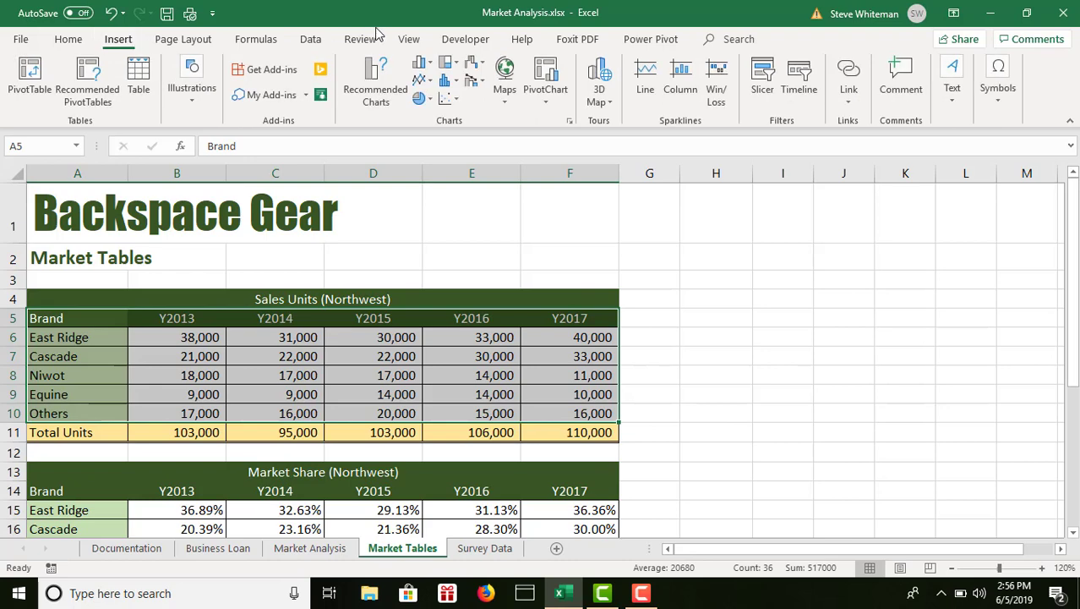
left_click(430, 64)
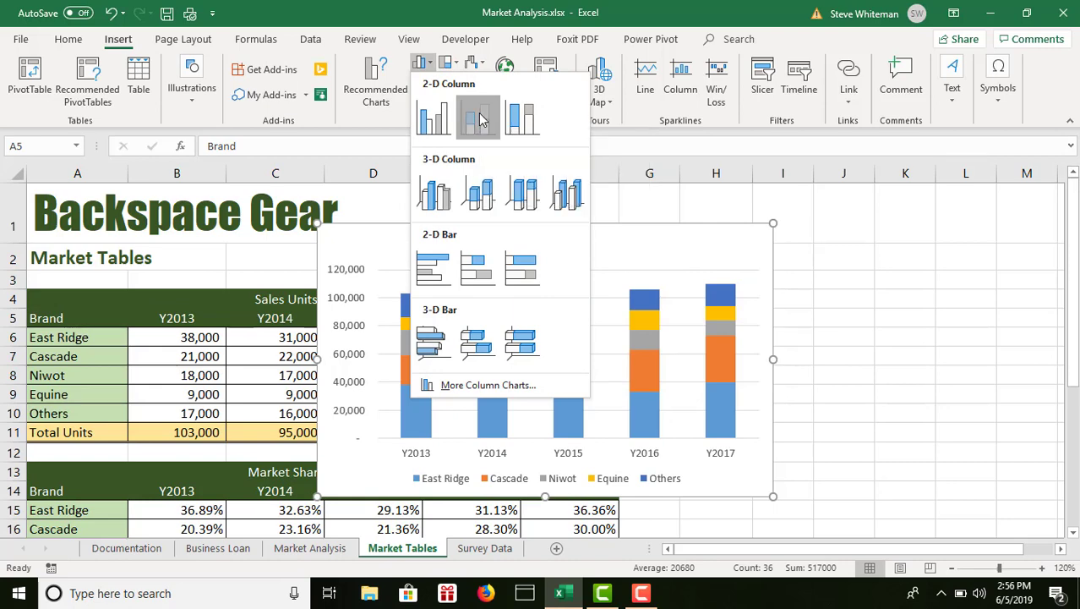
left_click(478, 119)
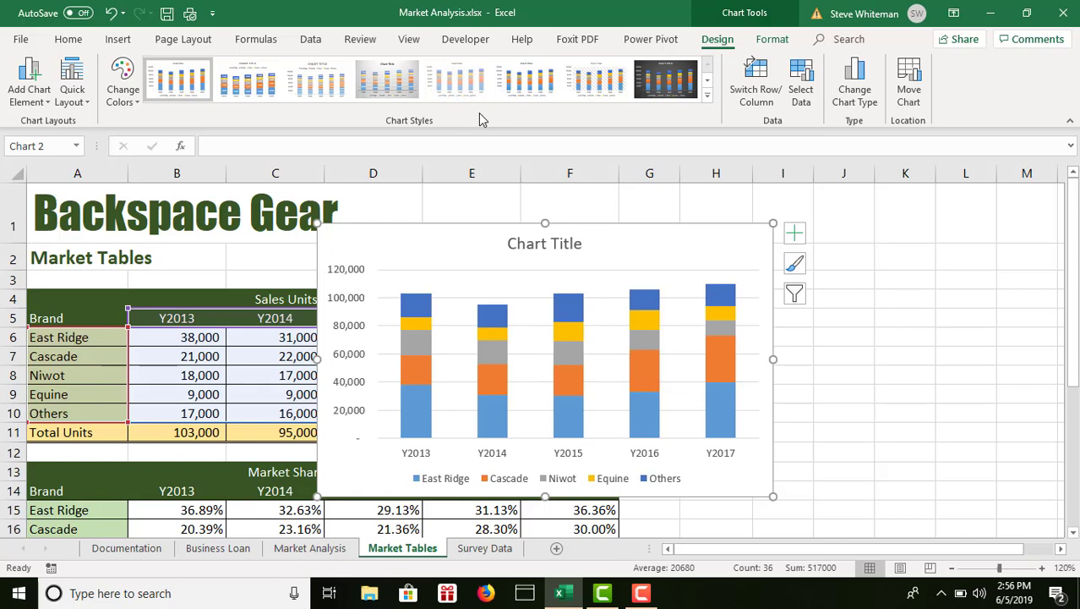
Move the stacked column chart to the Market Analysis sheet as an embedded object.
right_click(693, 249)
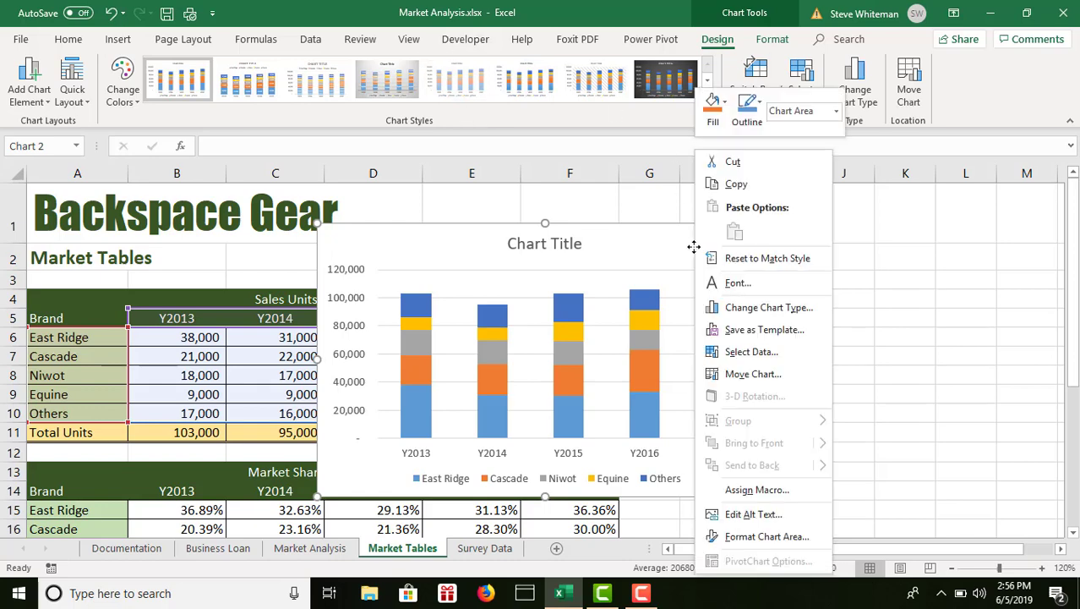
left_click(752, 375)
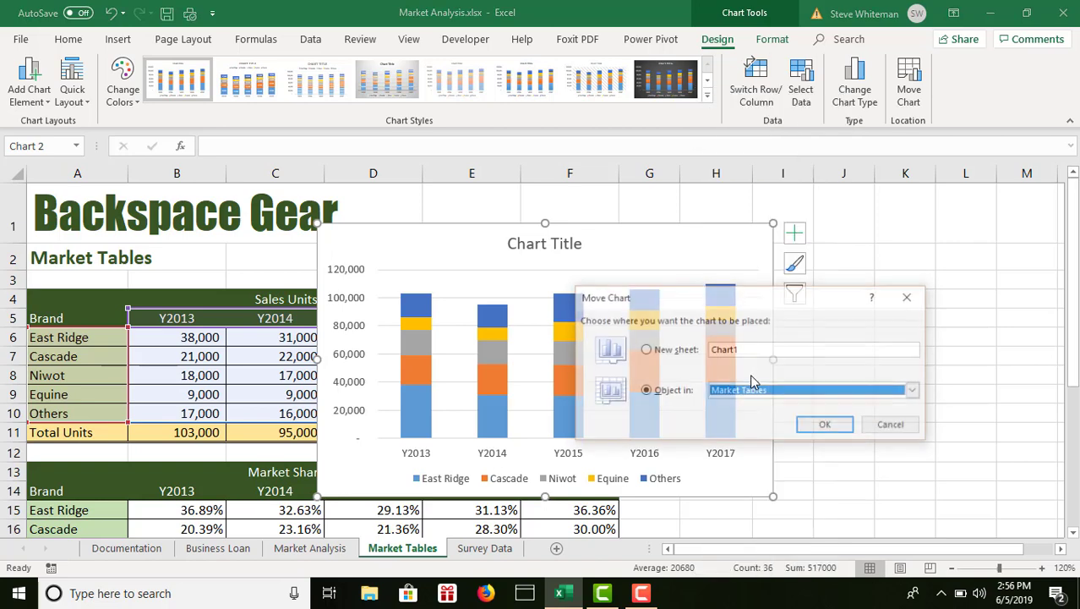
left_click(916, 391)
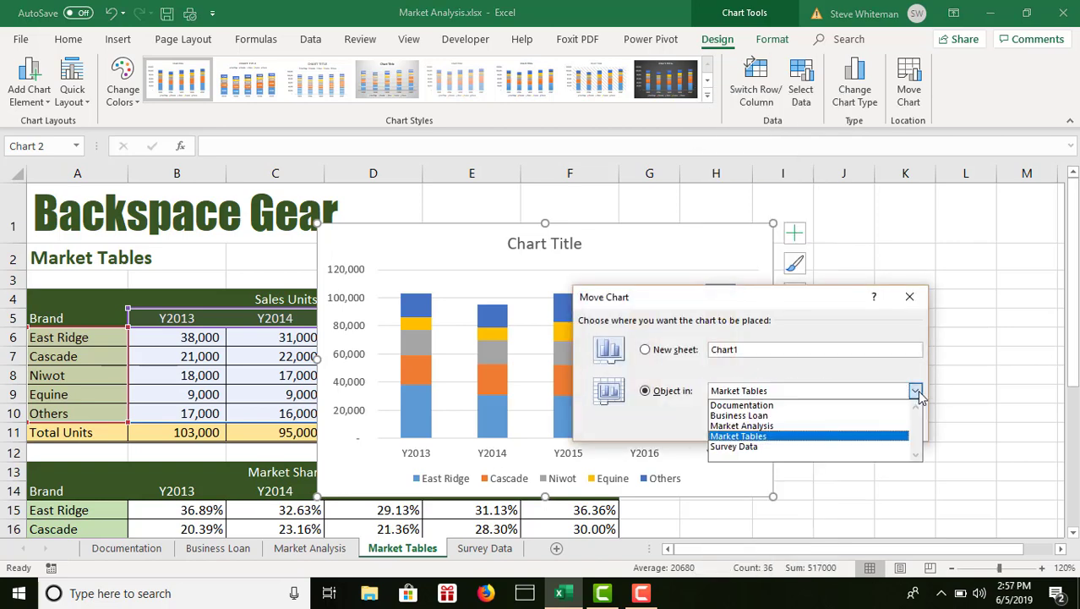
left_click(795, 427)
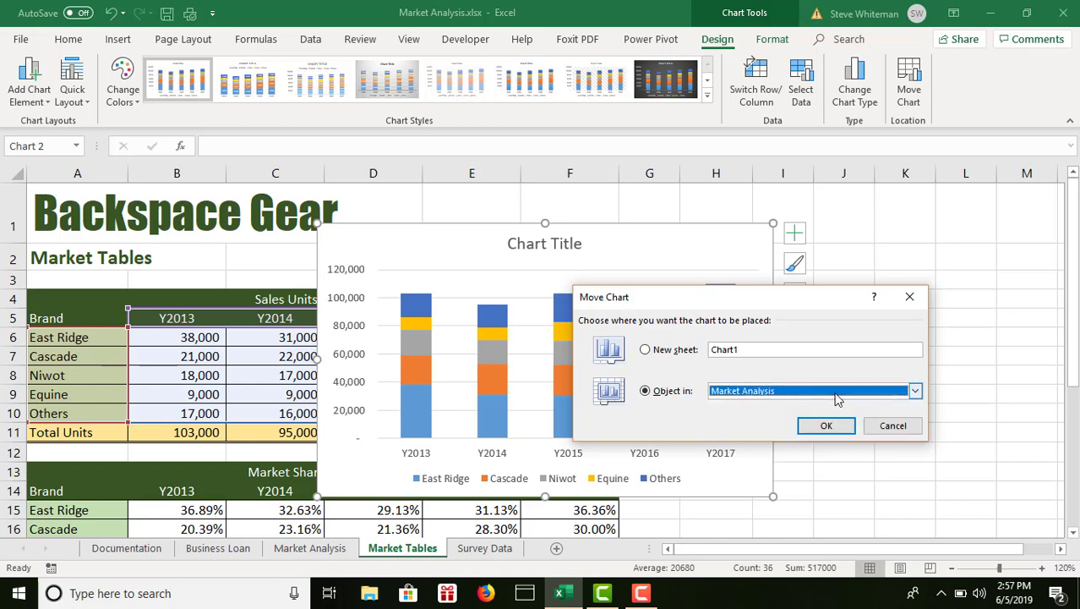
left_click(827, 426)
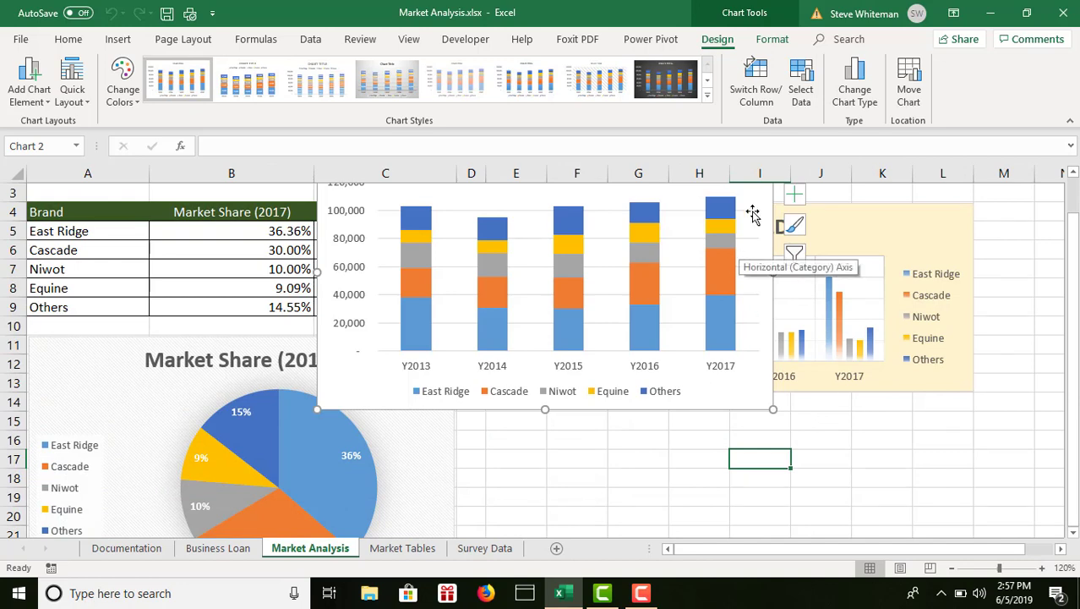
left_click_drag(757, 203, 885, 424)
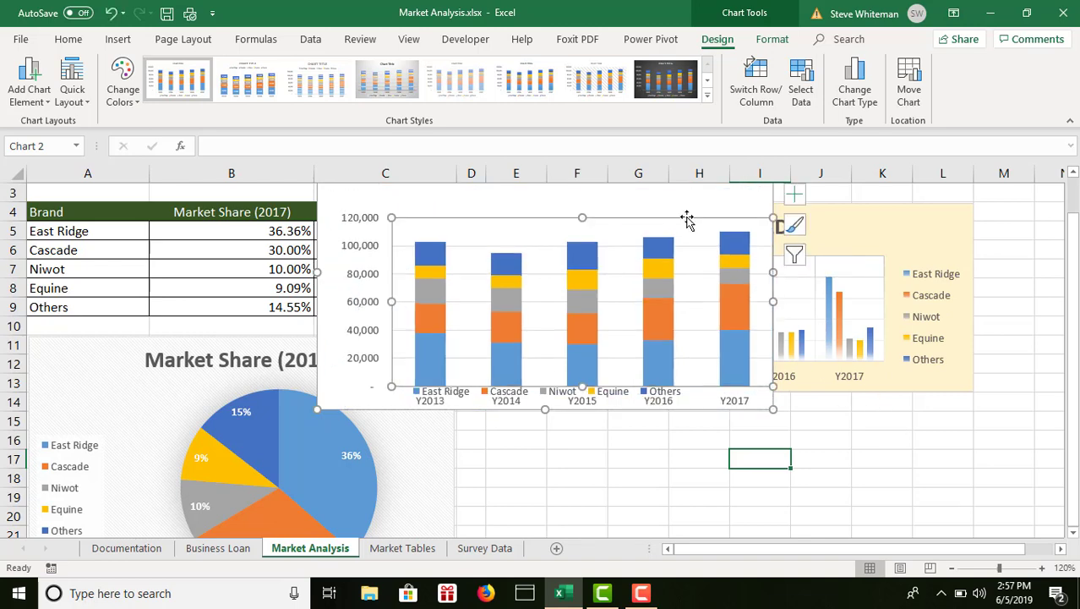
left_click(1071, 173)
left_click(1072, 172)
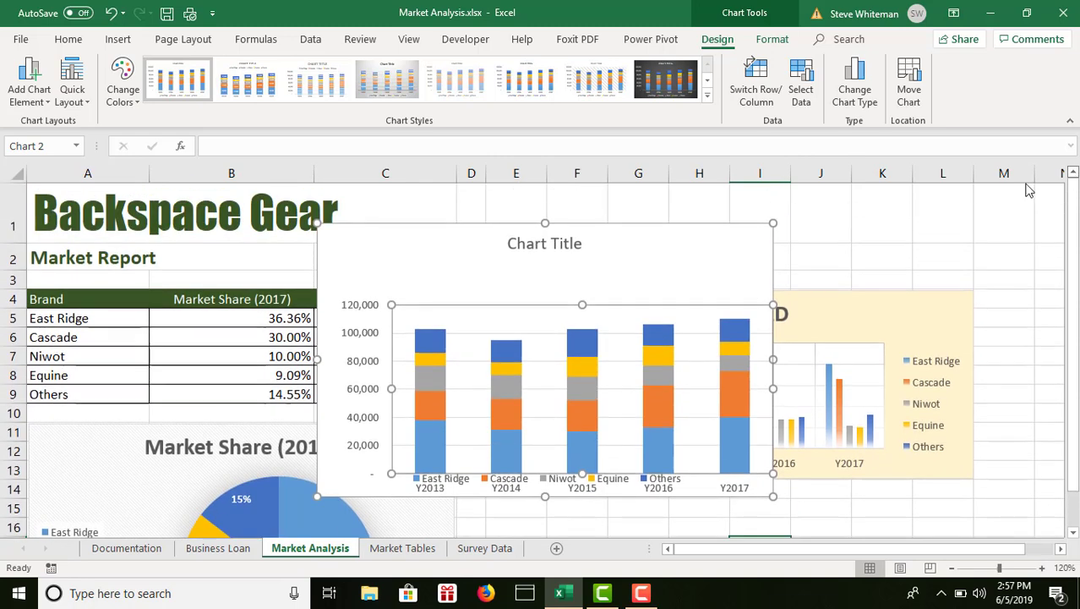
left_click(111, 13)
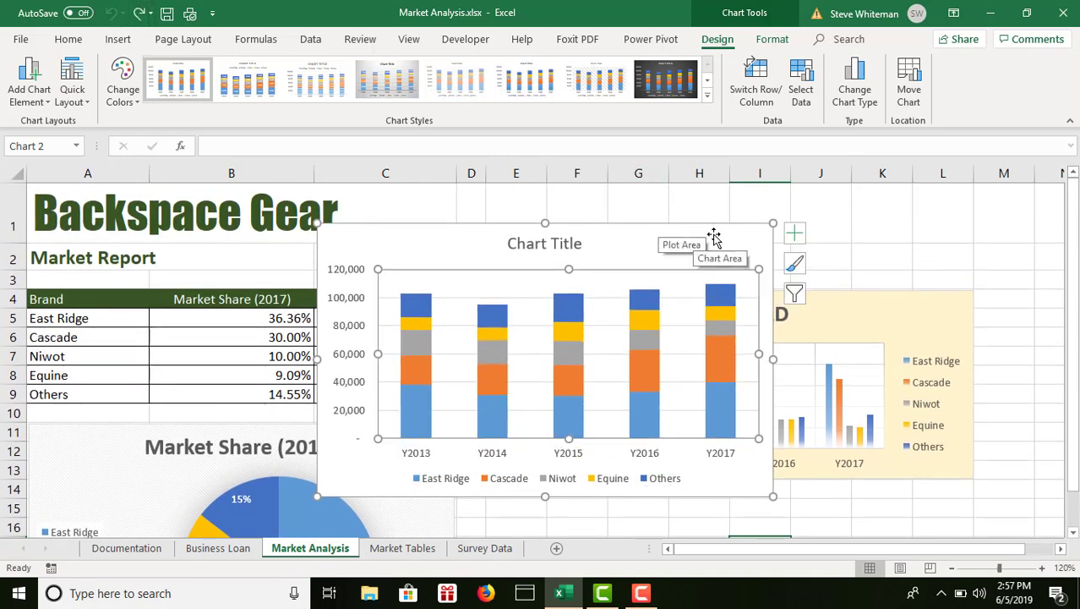
Move and resize the stacked column chart to cover the range E15:L24 beneath the Units Sold chart.
left_click_drag(728, 239, 910, 499)
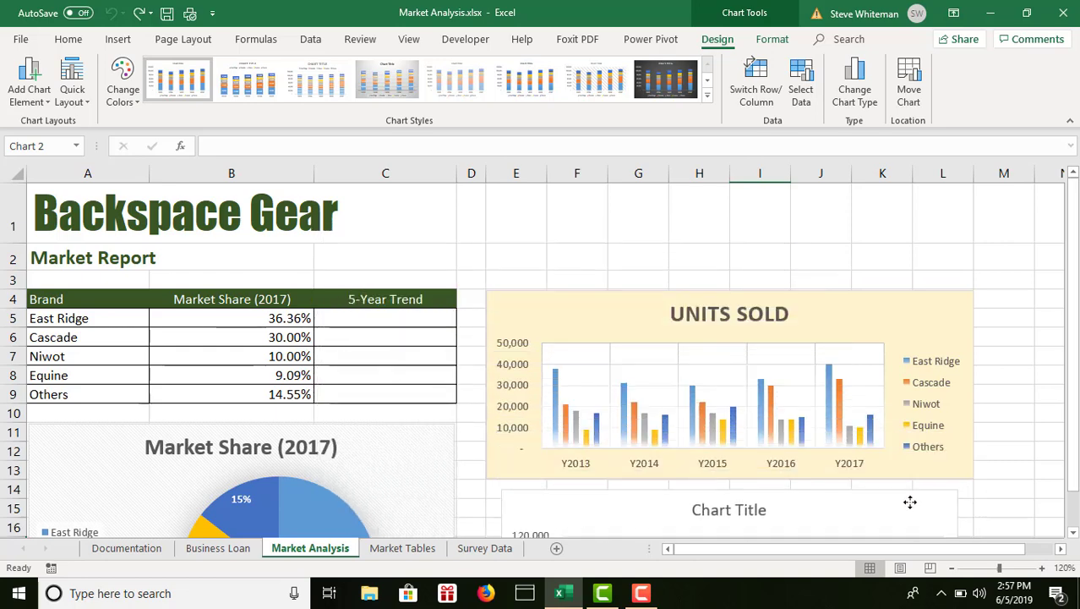
left_click(1074, 534)
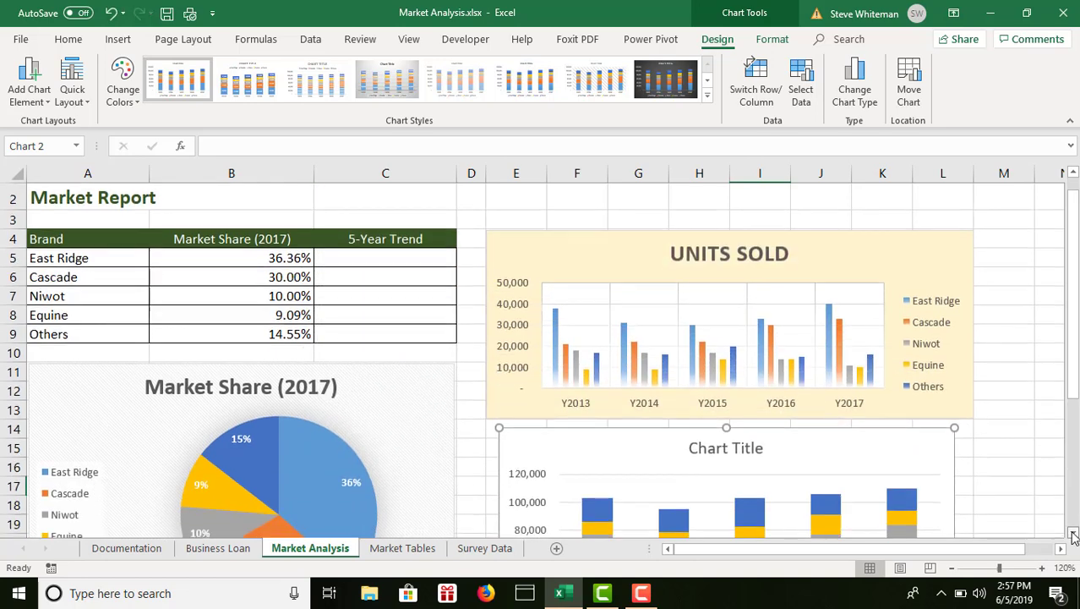
left_click(1073, 534)
left_click(1074, 534)
left_click(1073, 534)
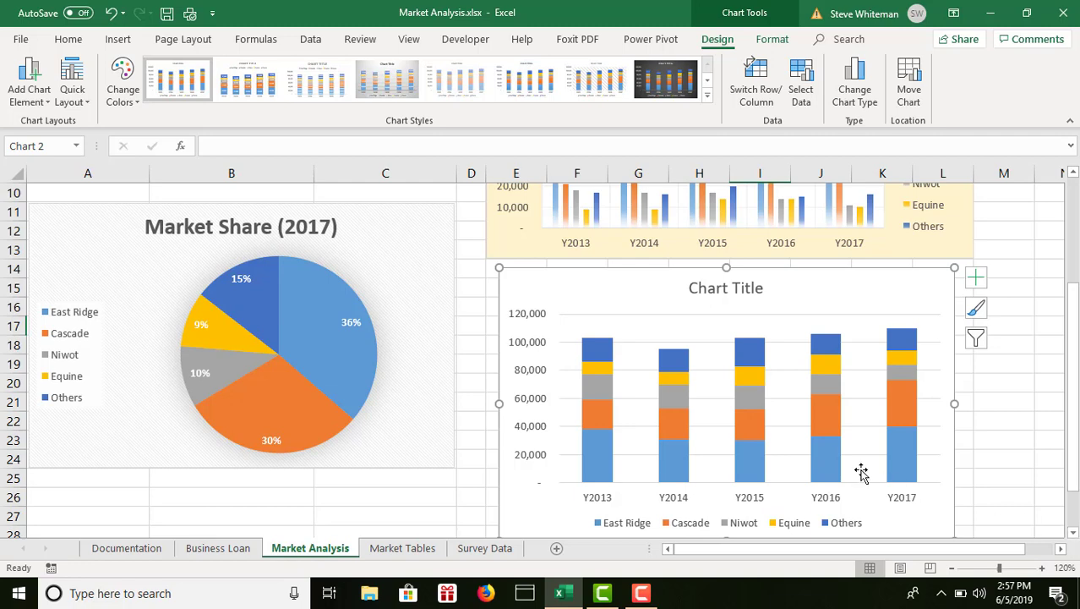
mouse_move(609, 288)
left_mouse_down()
mouse_move(608, 301)
mouse_move(596, 296)
left_mouse_up()
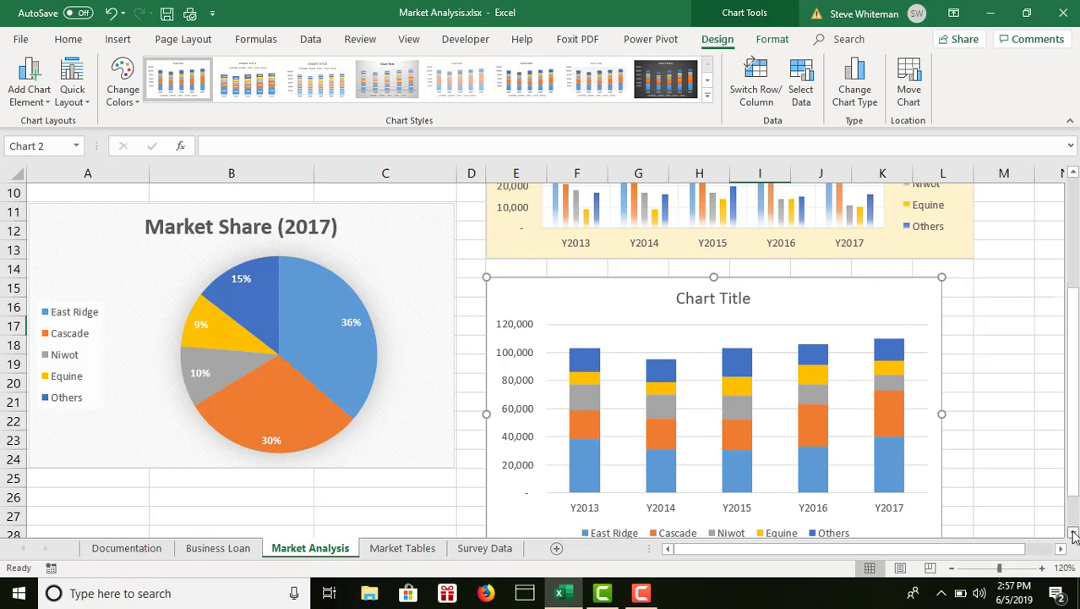
scroll(978, 495, "down", 1)
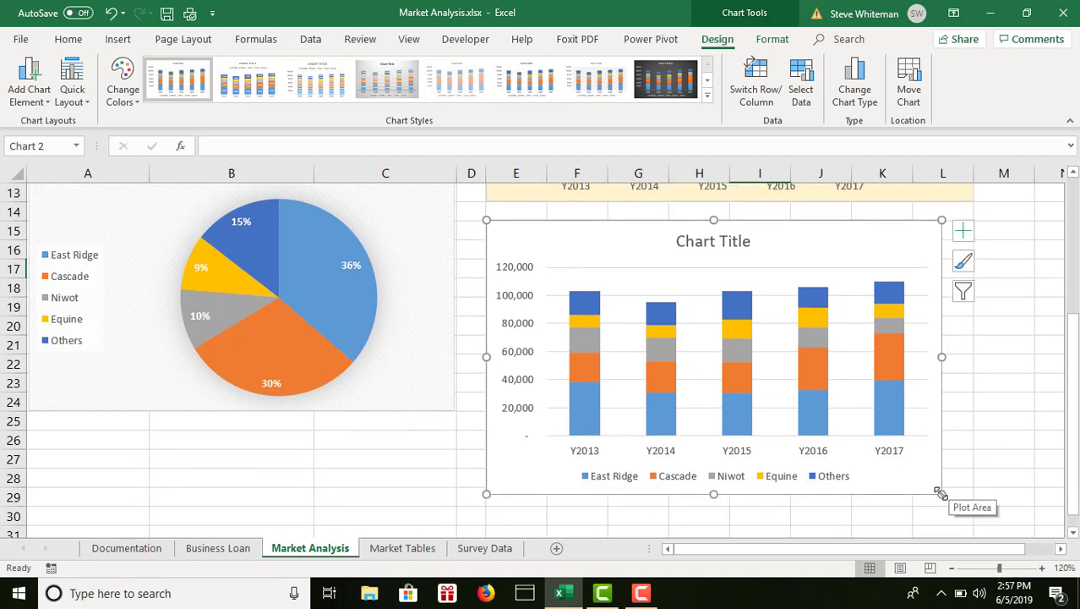
left_click_drag(941, 494, 970, 410)
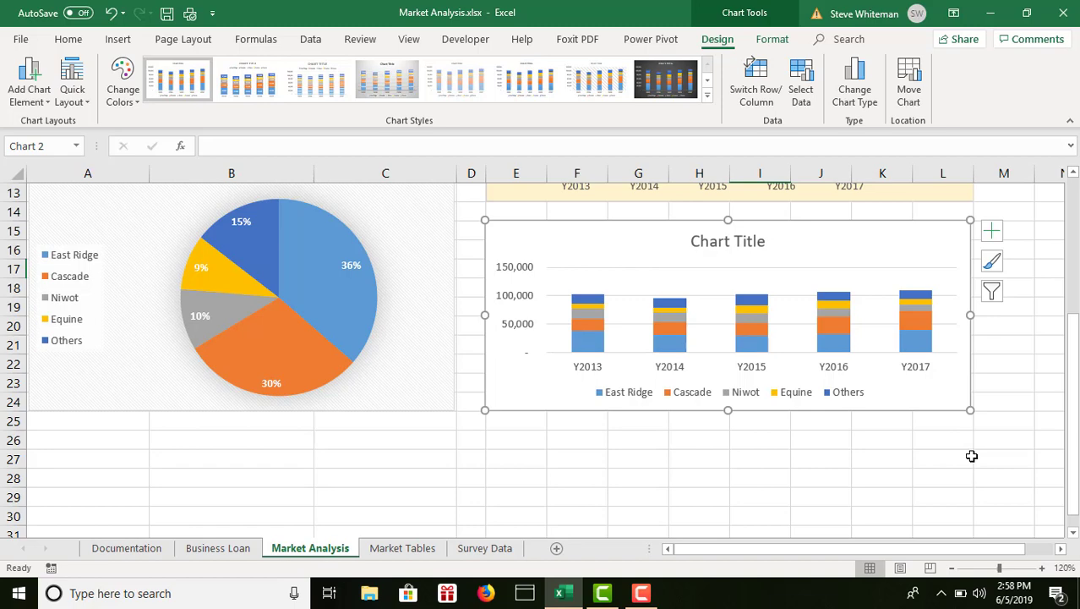
Change the stacked column chart's title to "Total Units Sold".
left_click(732, 244)
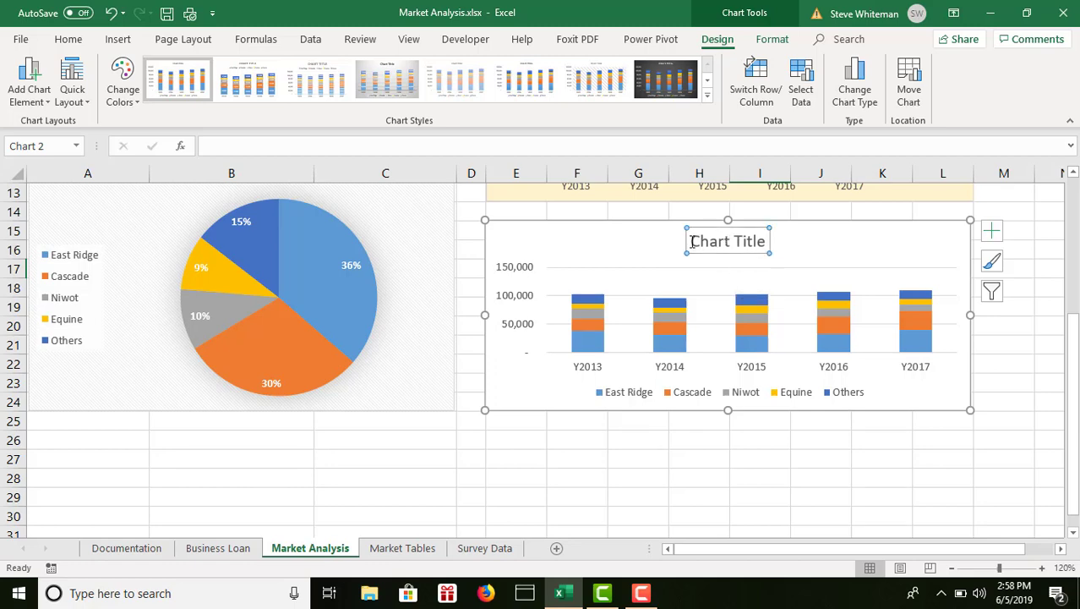
left_click_drag(692, 241, 763, 245)
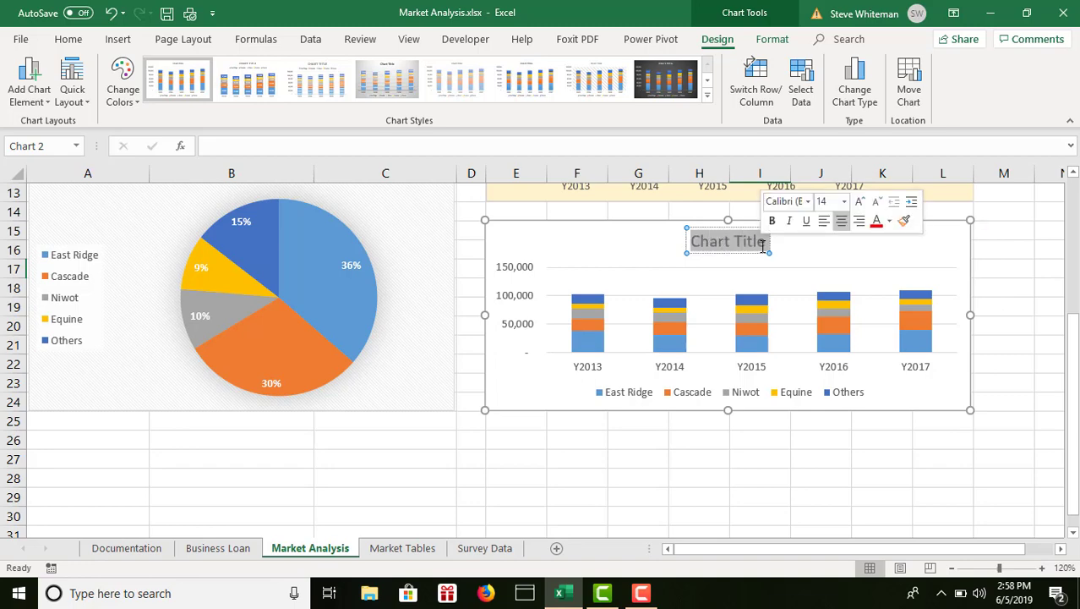
type("T")
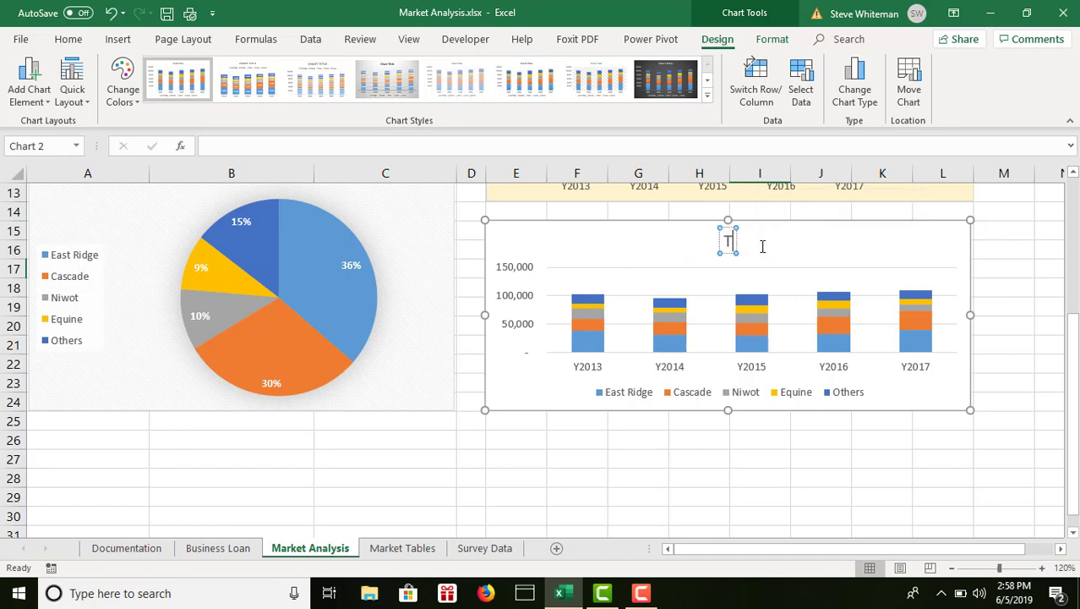
type("otal U")
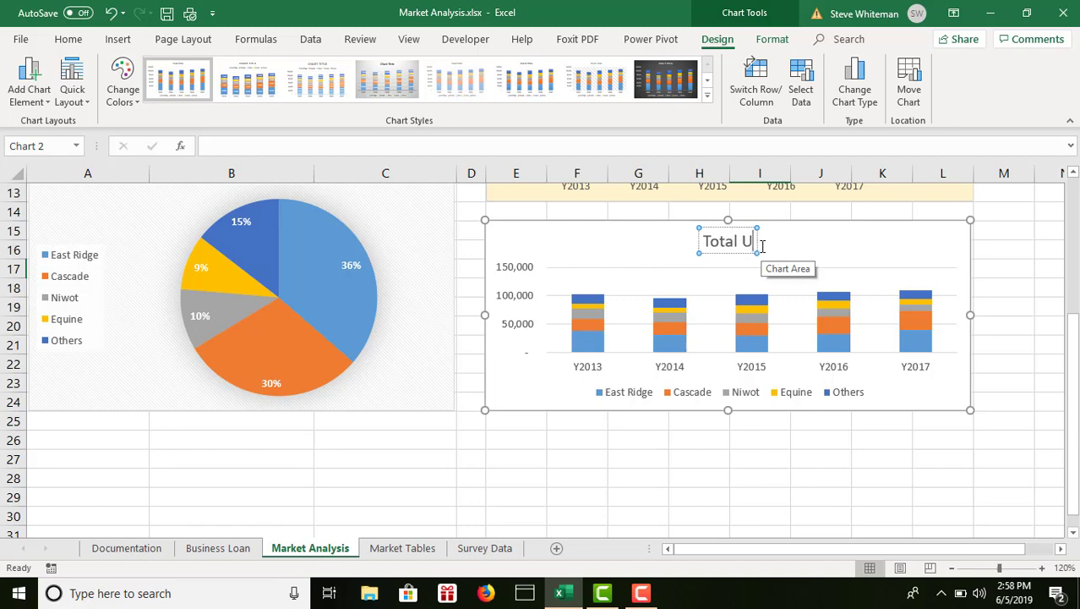
type("nits Sold")
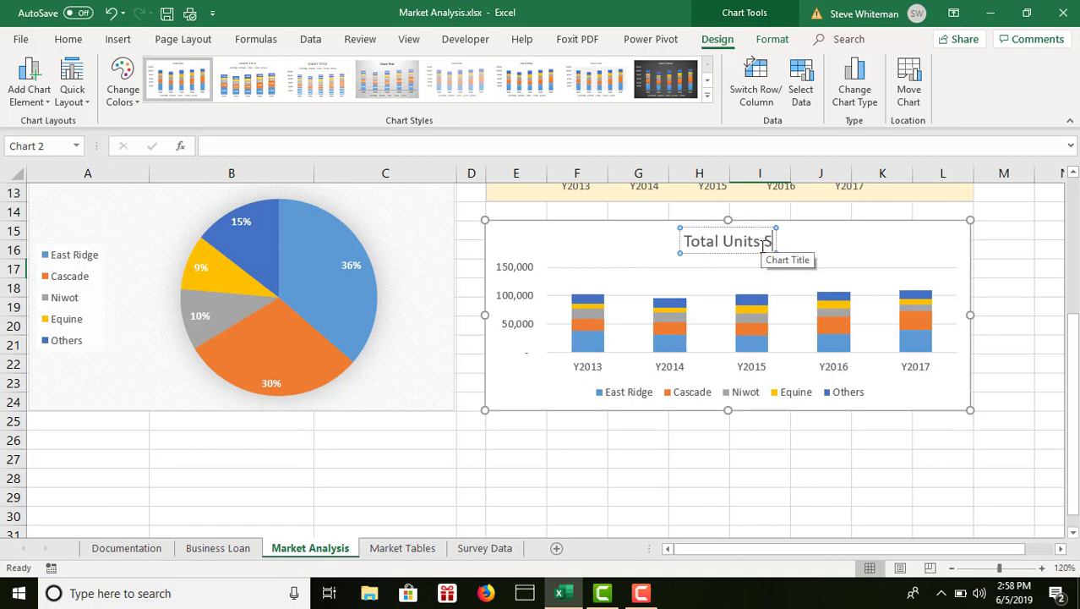
left_click(845, 240)
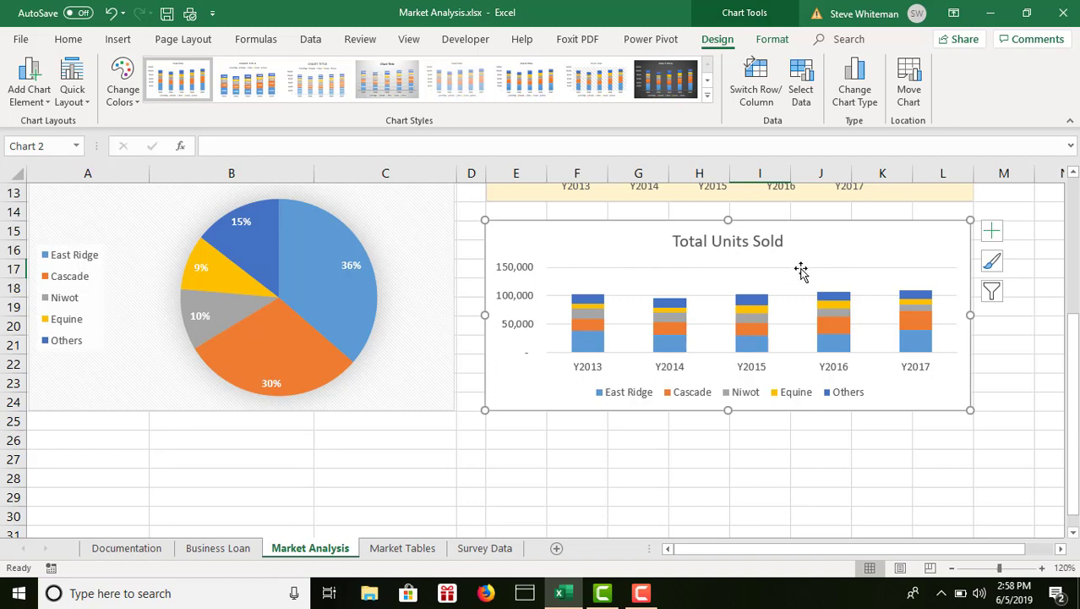
Fill the chart area of the Total Units Sold chart with the lightest gold theme color.
right_click(908, 235)
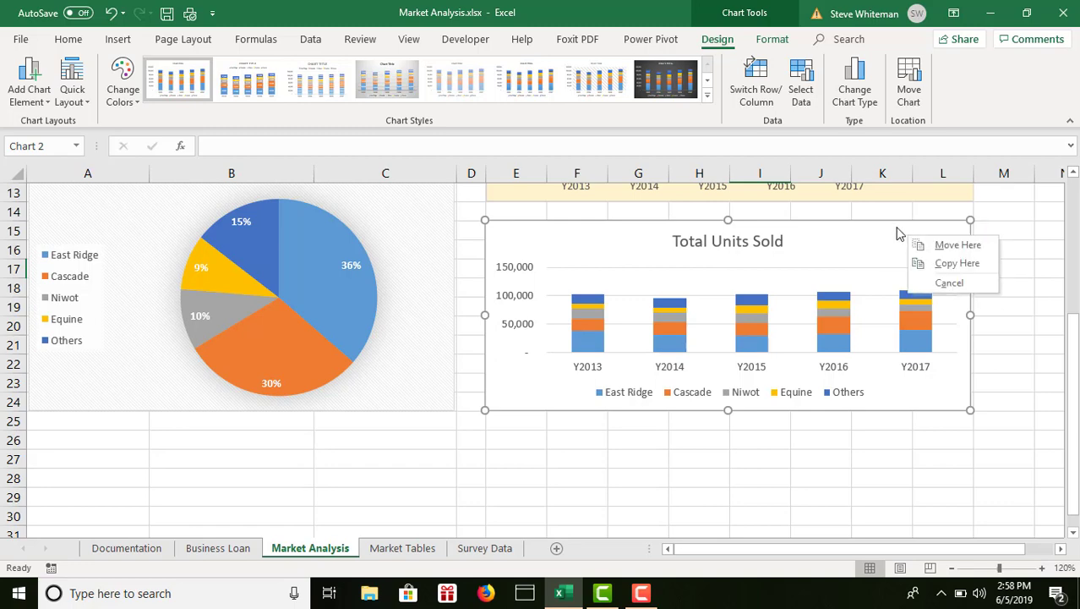
key("Escape")
right_click(896, 231)
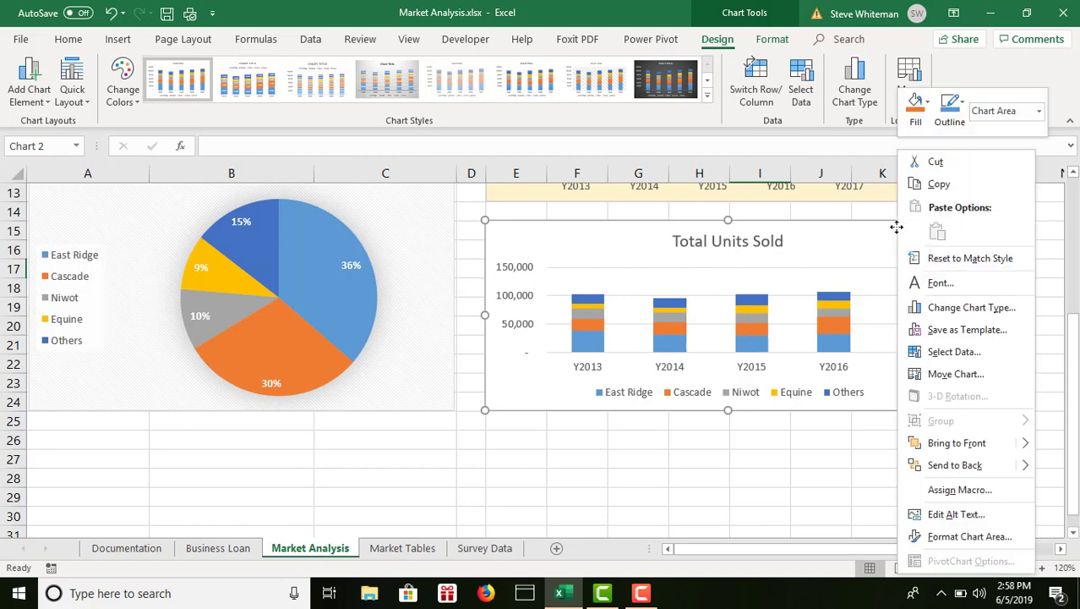
left_click(968, 537)
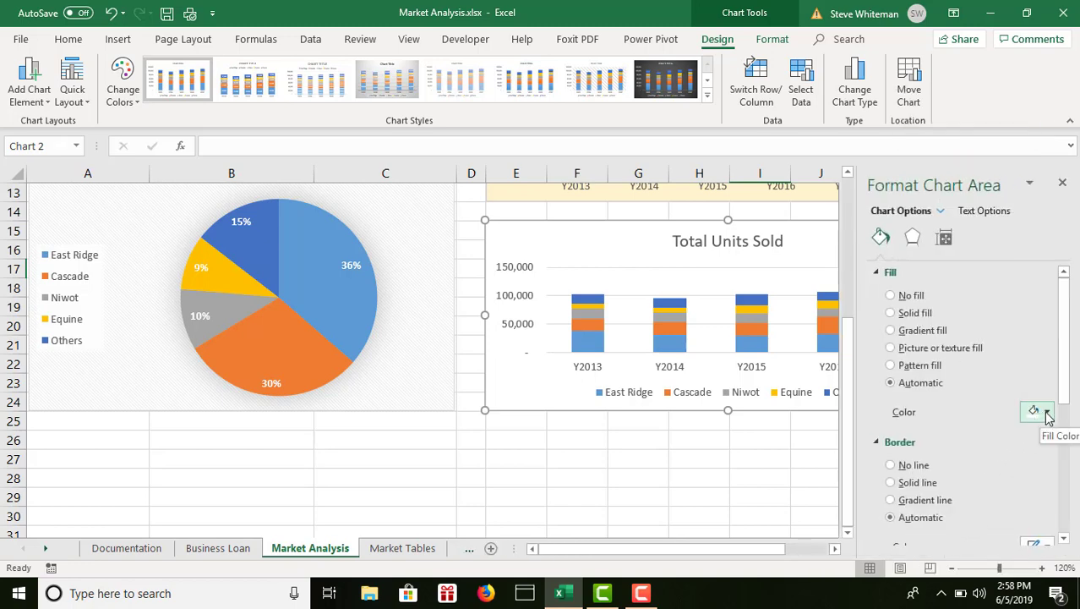
left_click(1046, 413)
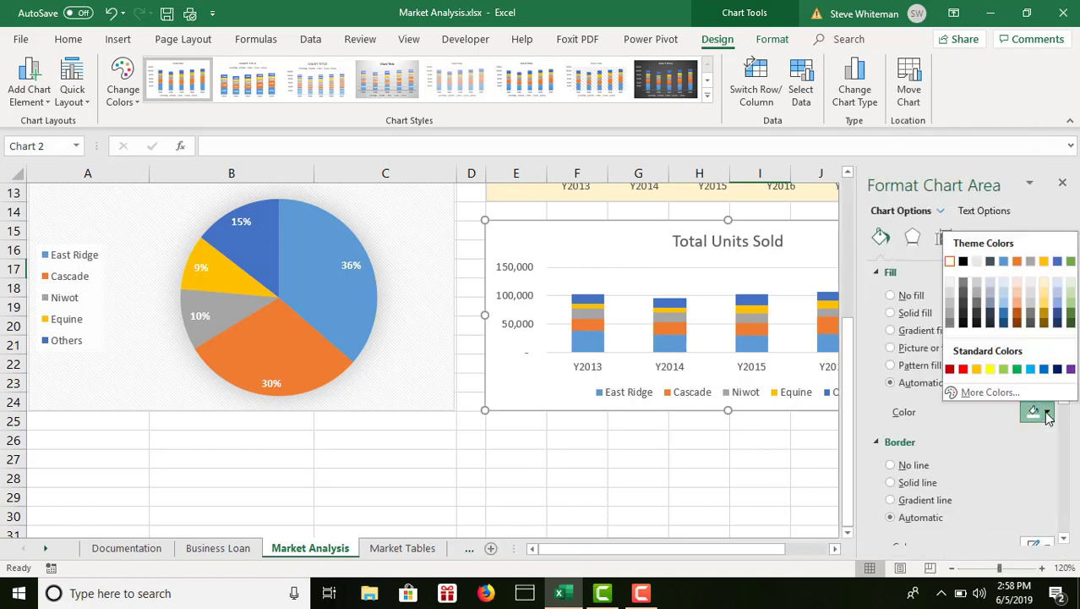
left_click(1044, 286)
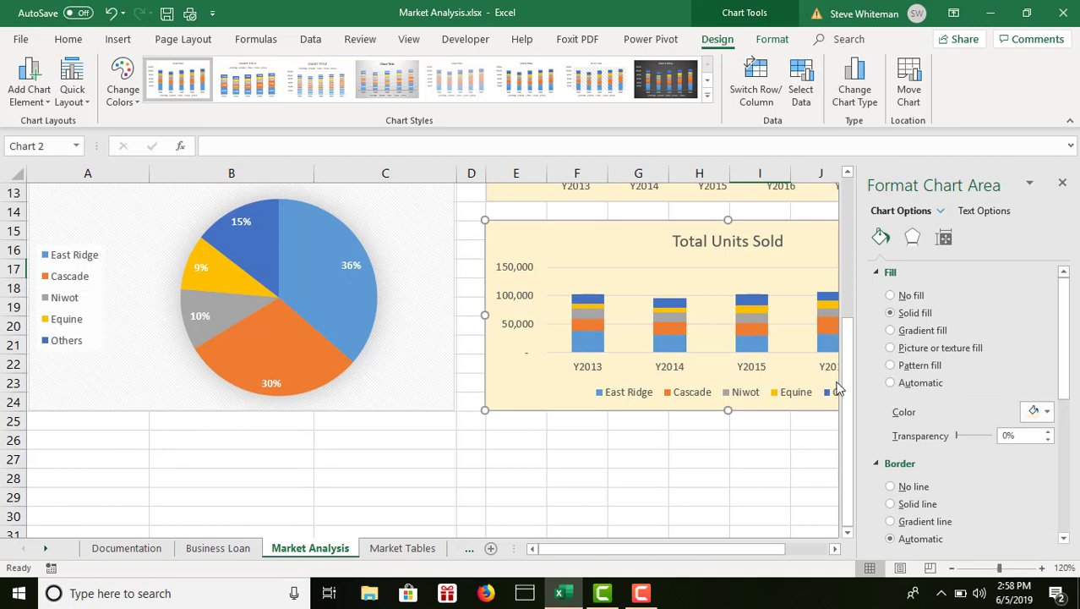
Fill the plot area of the Total Units Sold chart with solid white and close the formatting options.
left_click(711, 289)
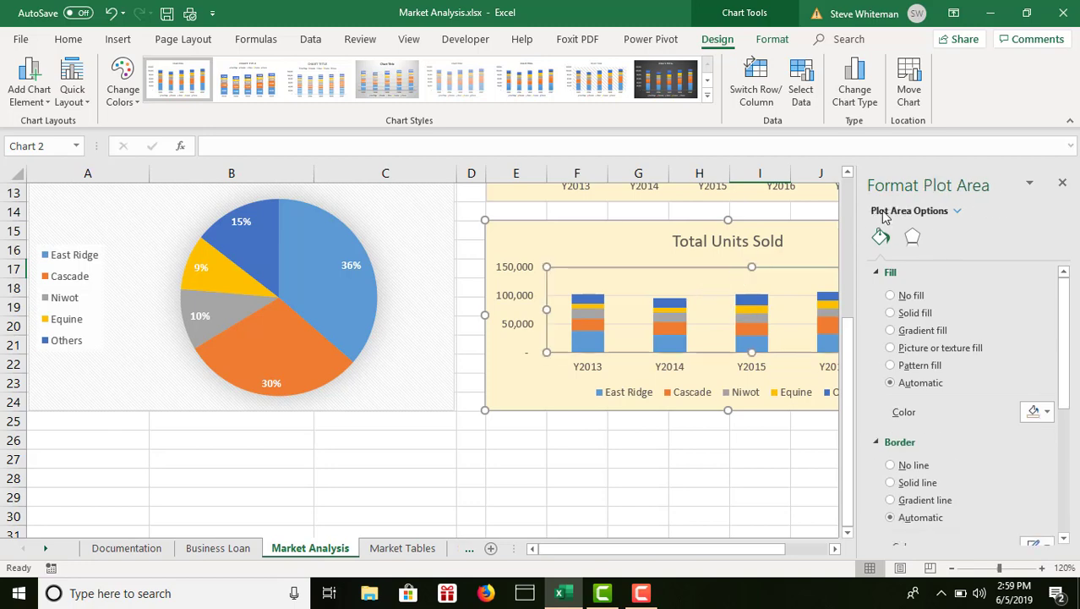
left_click(1047, 411)
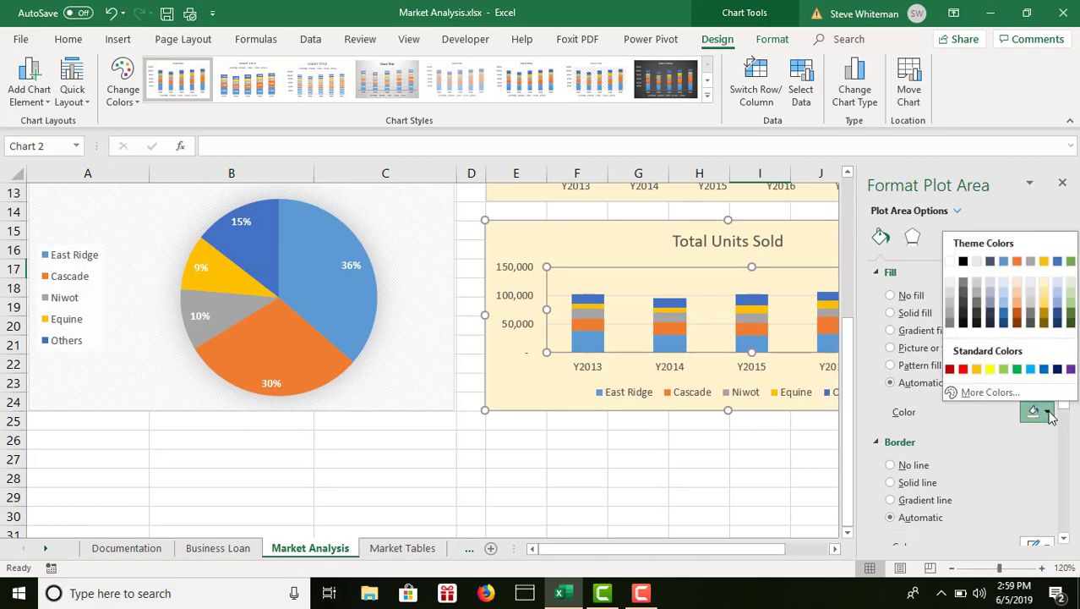
left_click(950, 262)
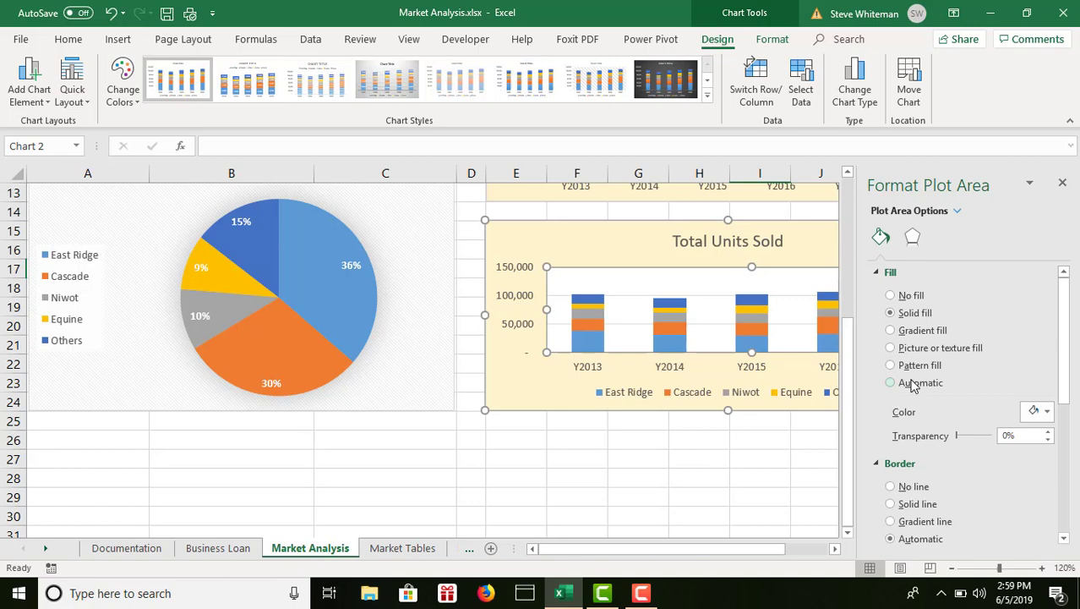
left_click(1063, 184)
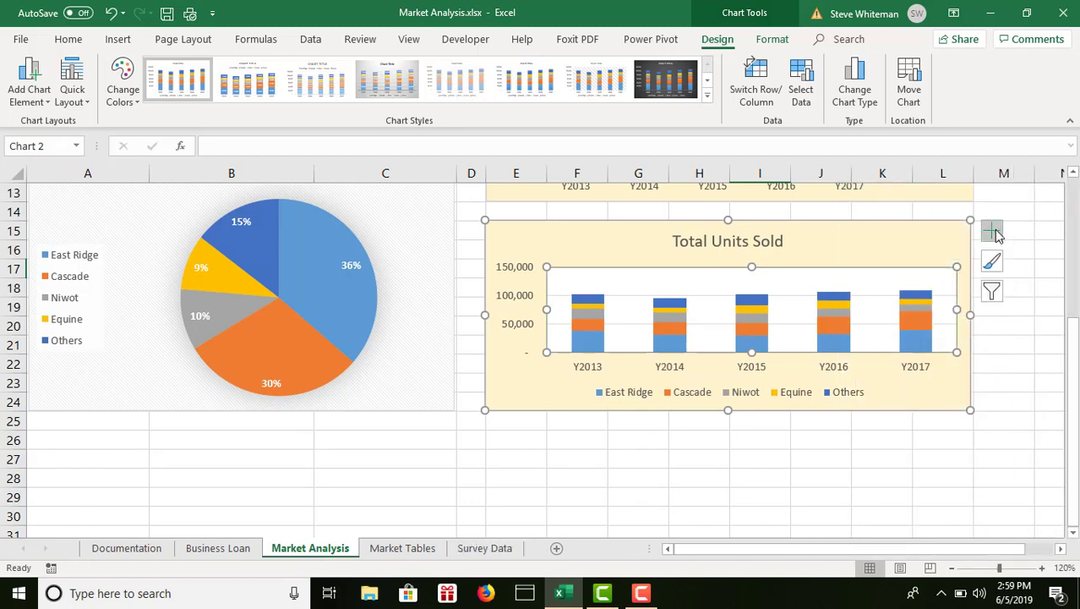
Add primary major vertical gridlines to the Total Units Sold chart.
left_click(994, 232)
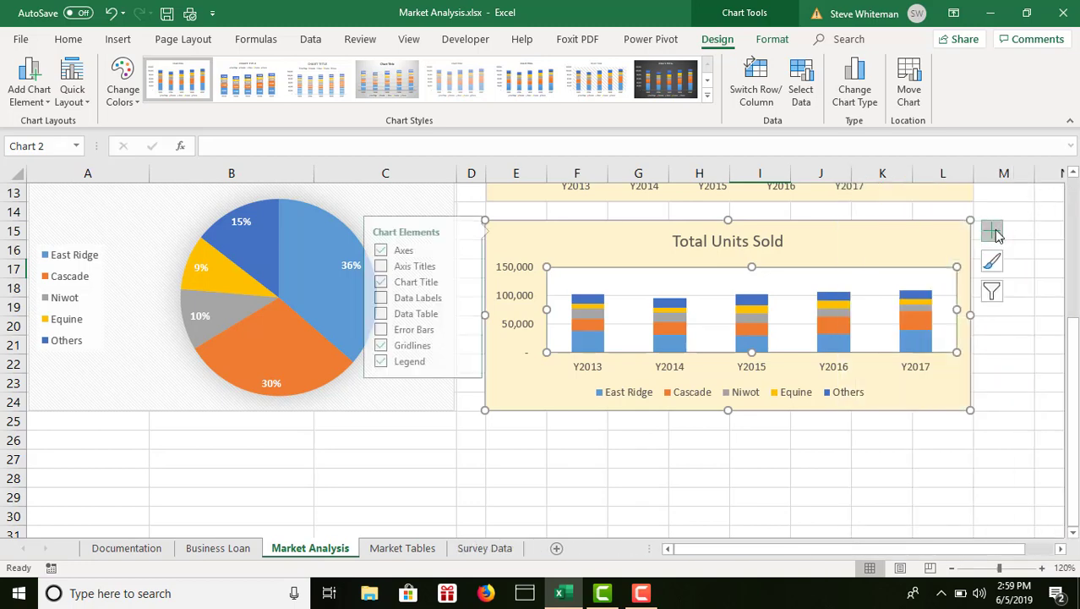
left_click(454, 346)
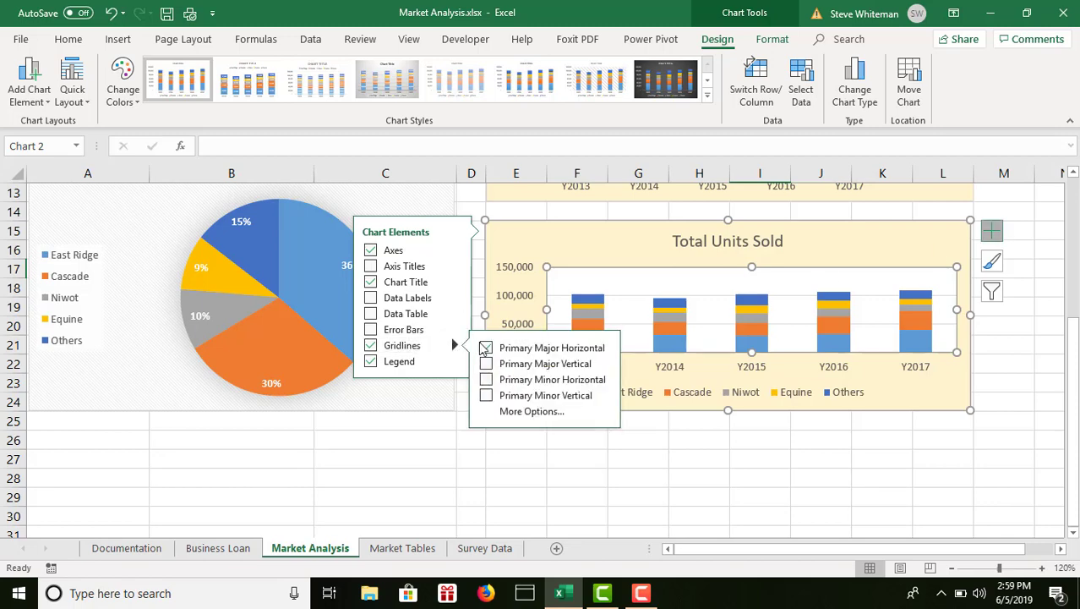
left_click(489, 364)
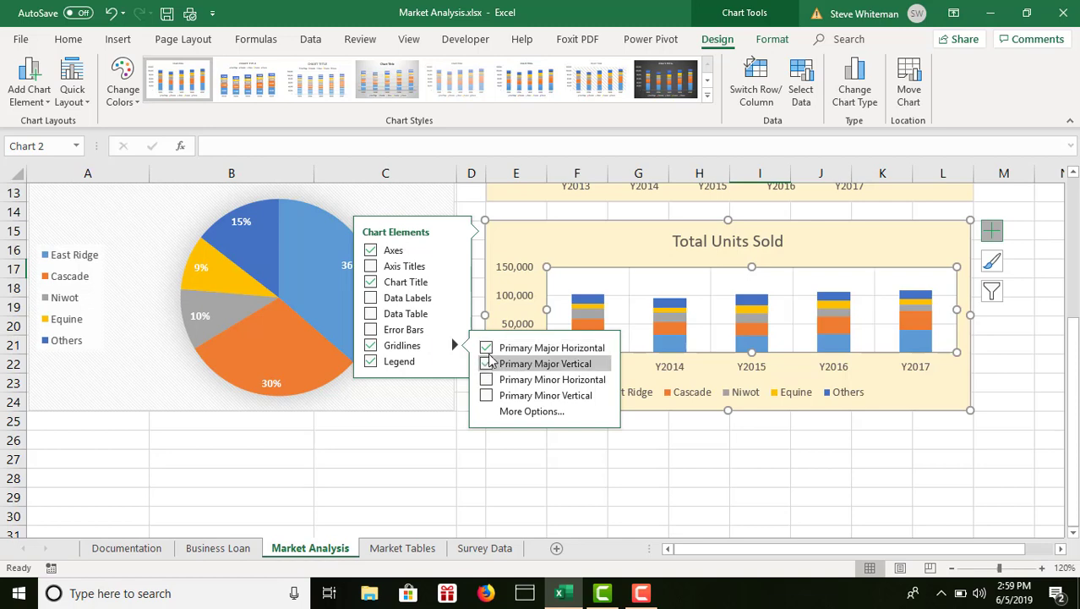
left_click(754, 466)
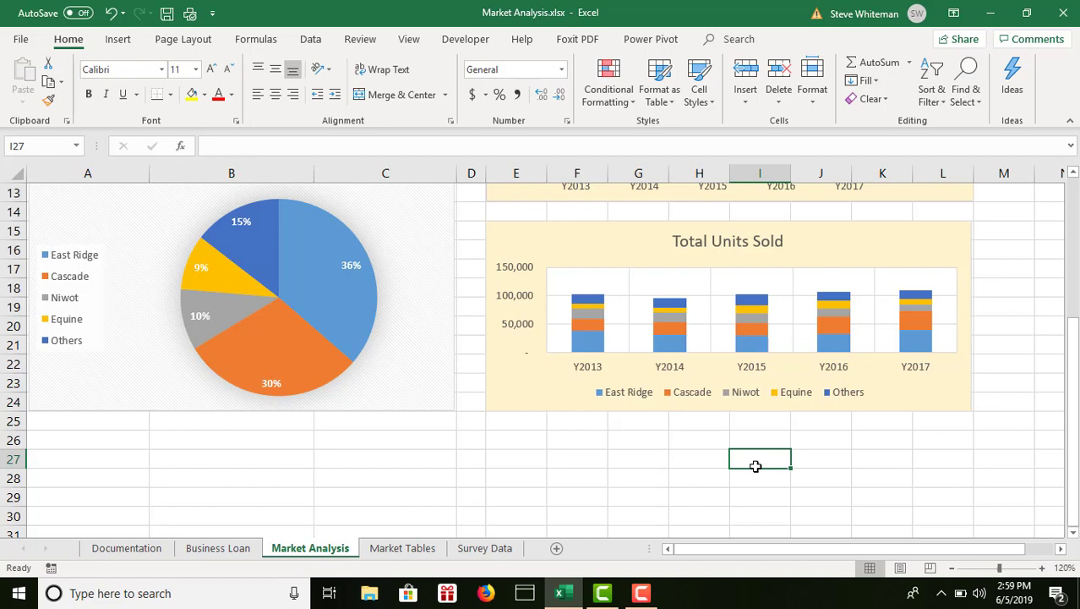
Set the Total Units Sold chart's legend position to Right and close the formatting options.
right_click(761, 396)
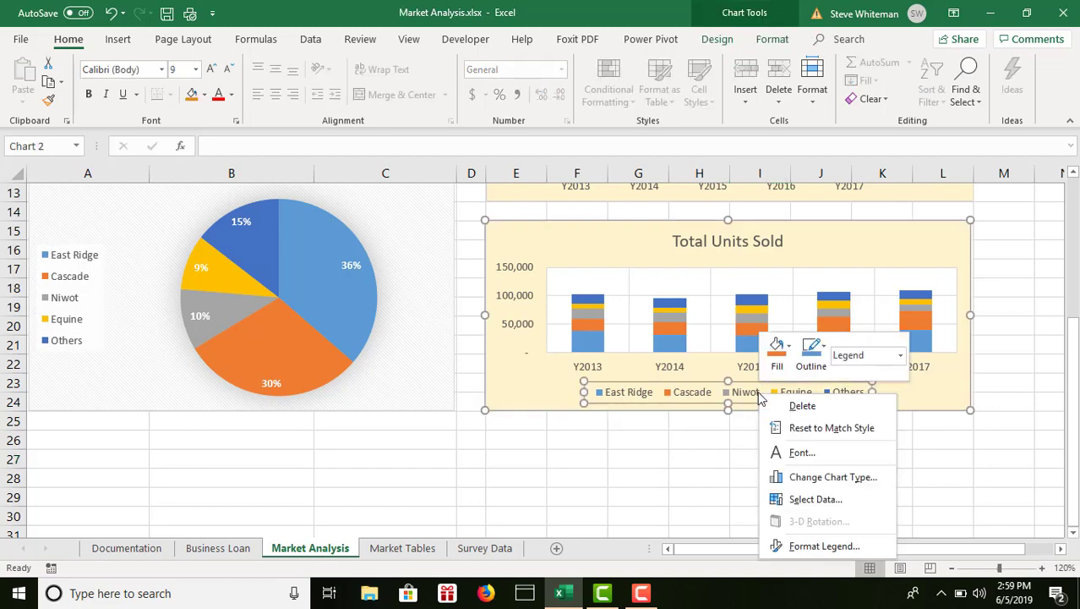
left_click(820, 546)
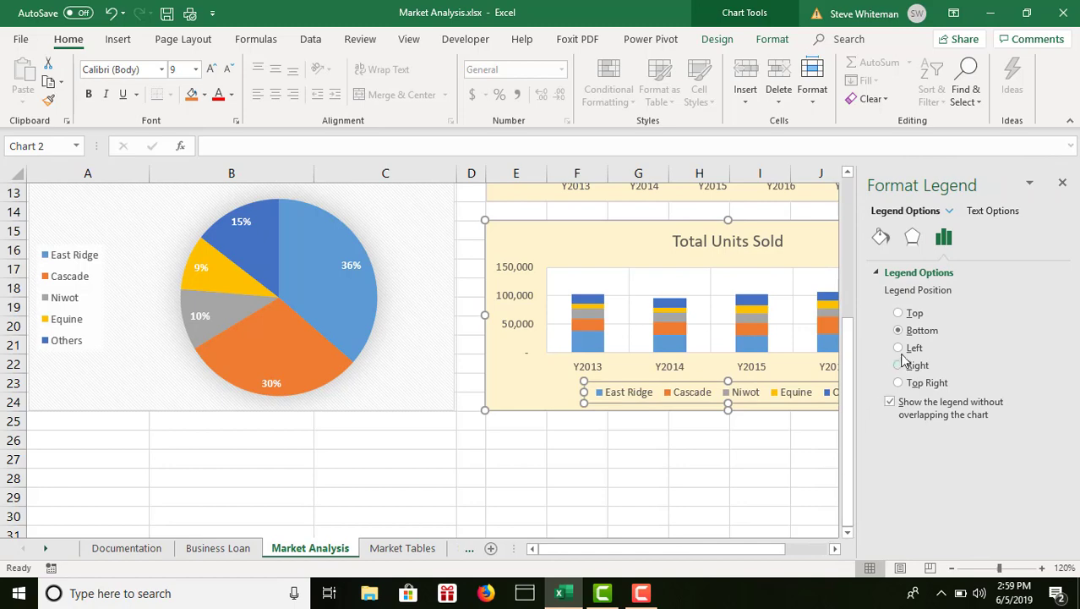
left_click(899, 365)
left_click(746, 452)
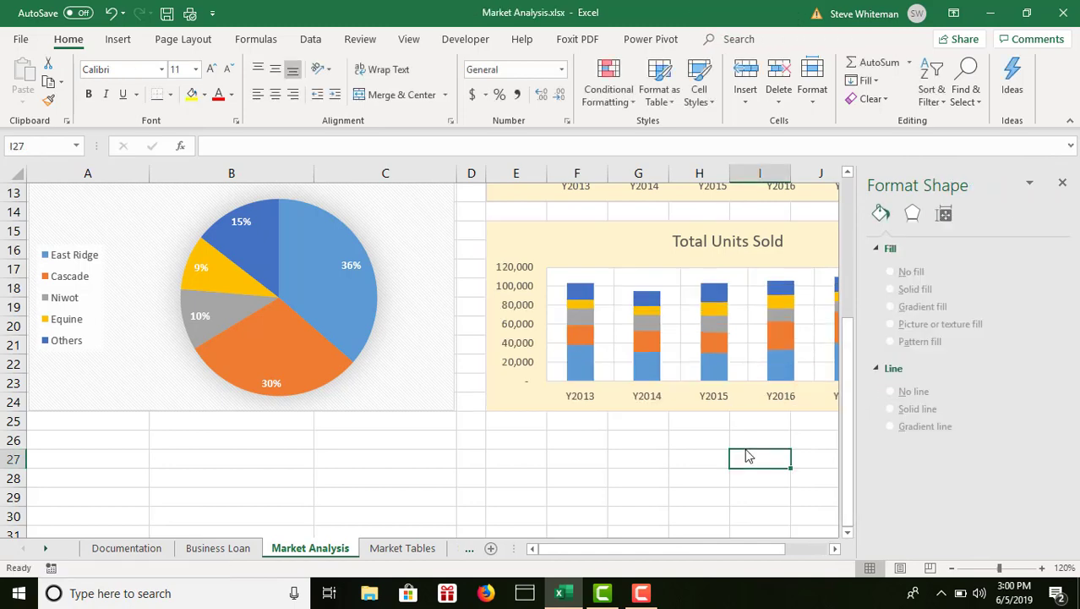
left_click(1062, 184)
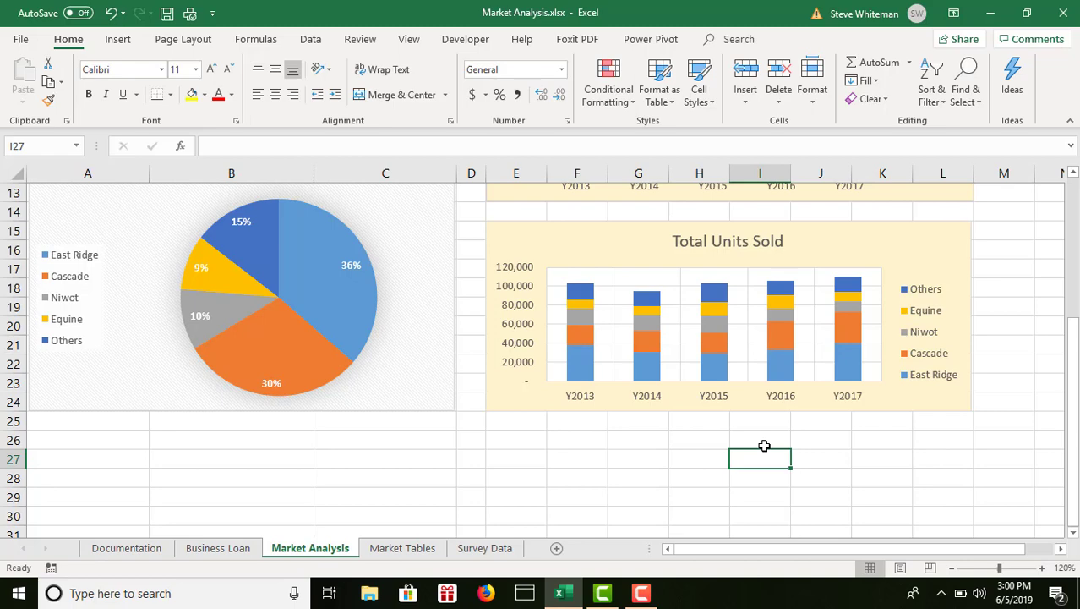
Insert a clustered column and line combo chart with a secondary axis from A5:F5, A11:F11 and A29:F29 on the Market Tables sheet.
left_click(426, 548)
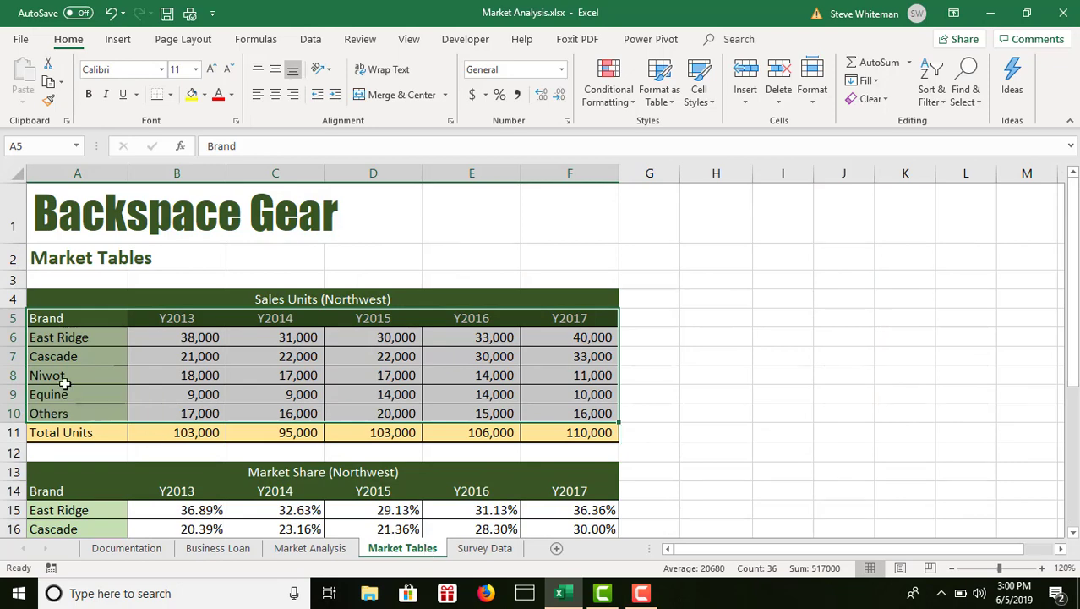
left_click(57, 319)
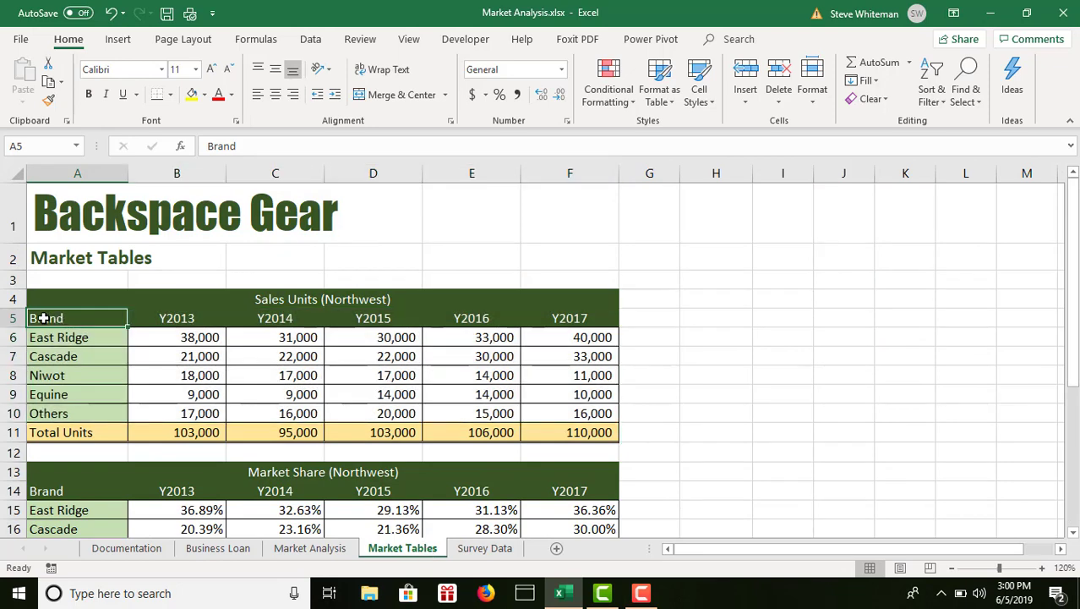
left_click_drag(156, 329, 548, 317)
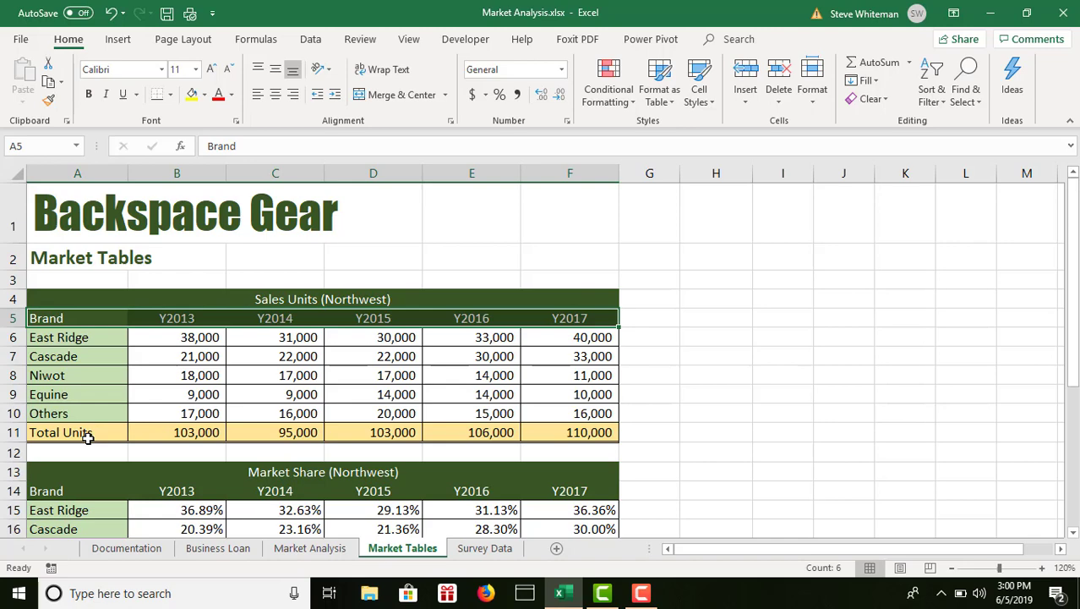
left_click_drag(86, 432, 566, 436)
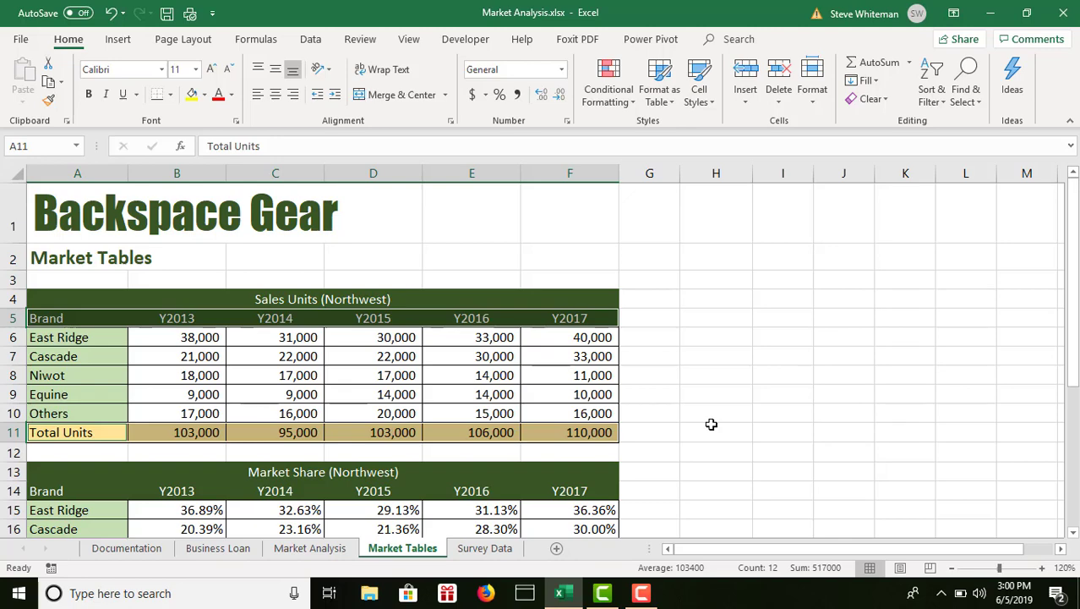
left_click(1073, 533)
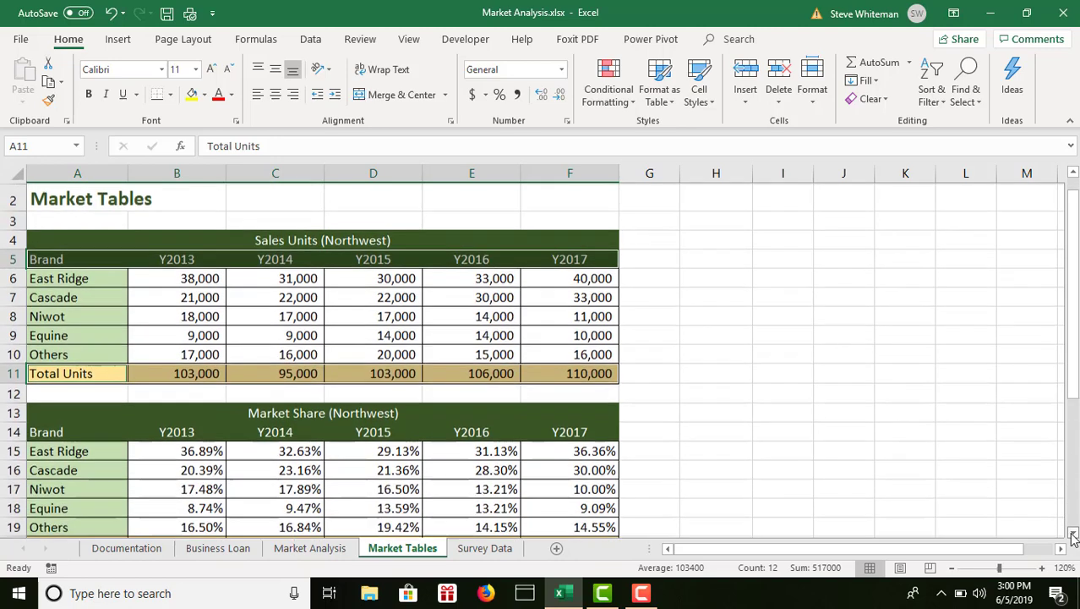
scroll(1073, 536, "down", 2)
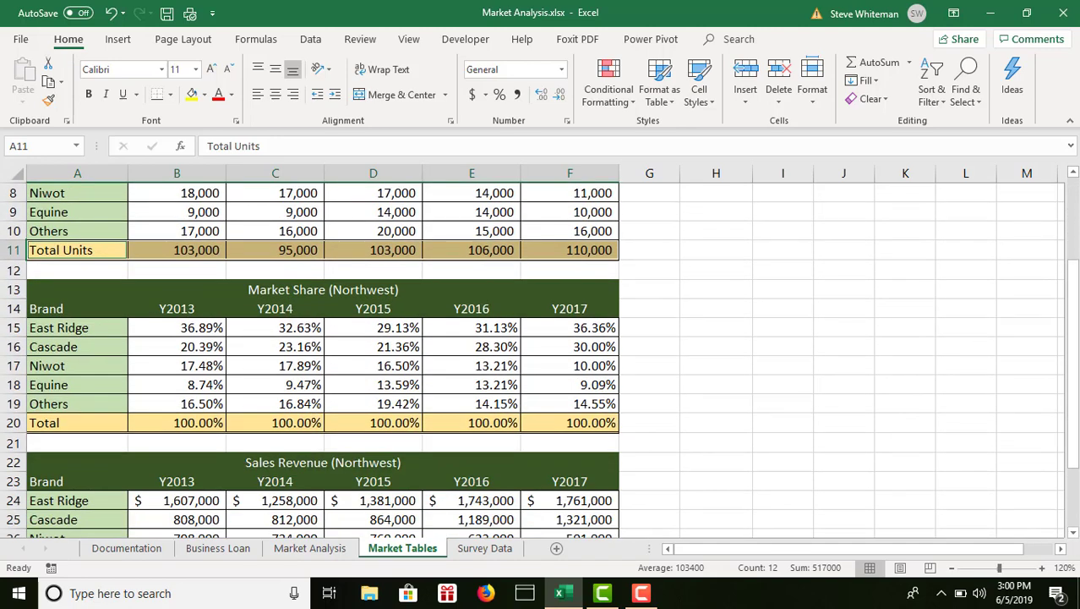
left_click(1074, 533)
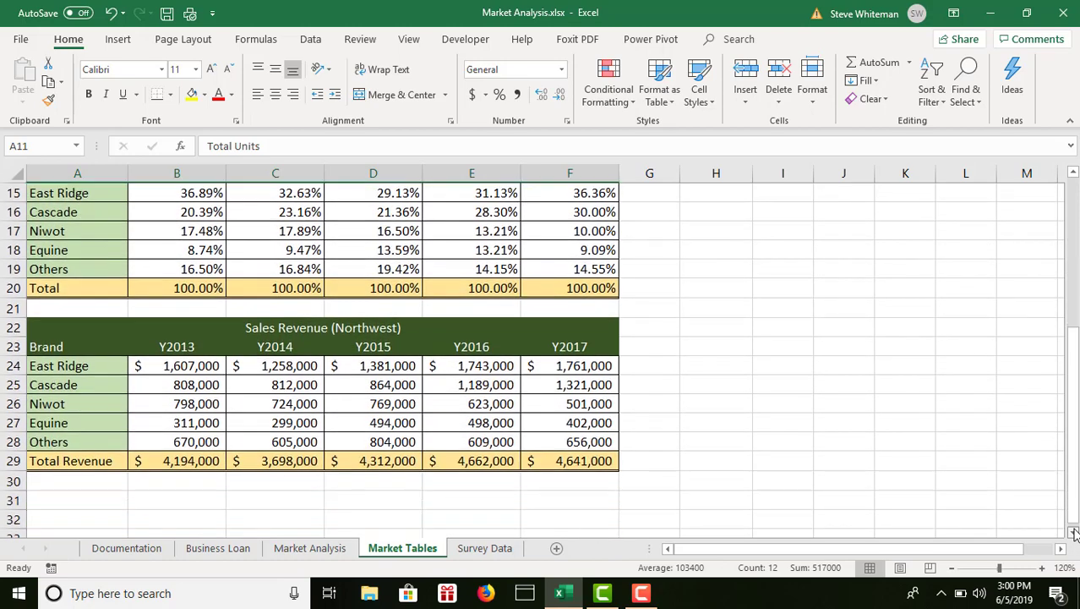
left_click(1073, 532)
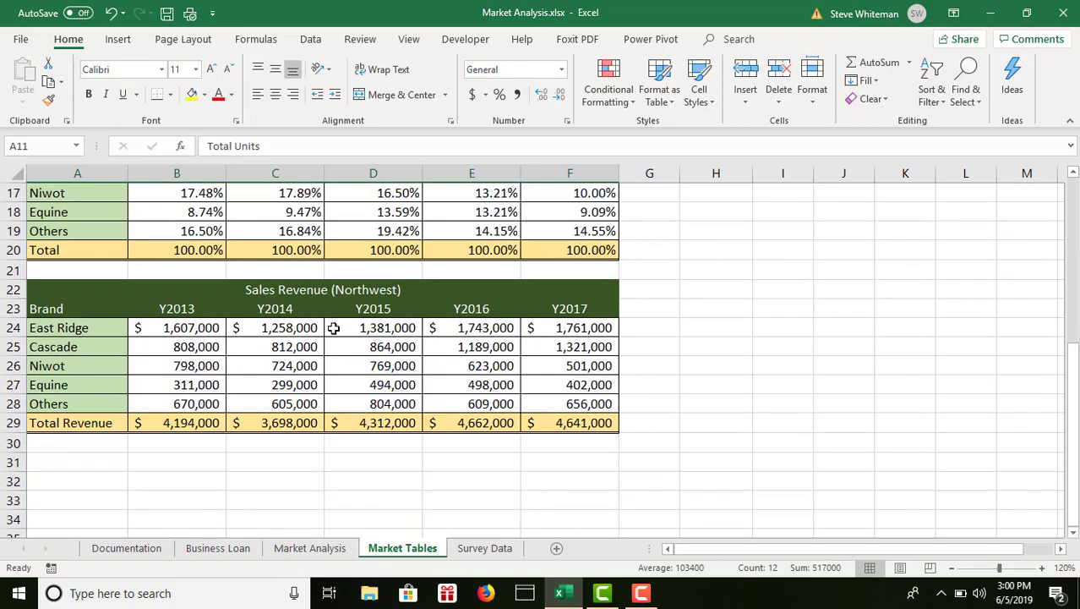
left_click_drag(80, 424, 566, 417)
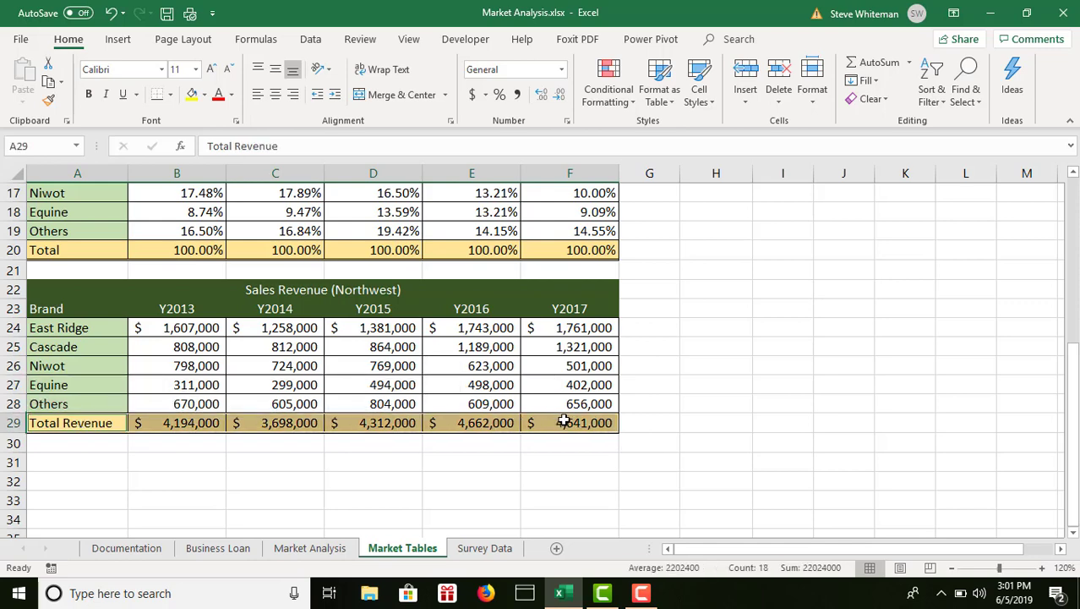
left_click(1073, 174)
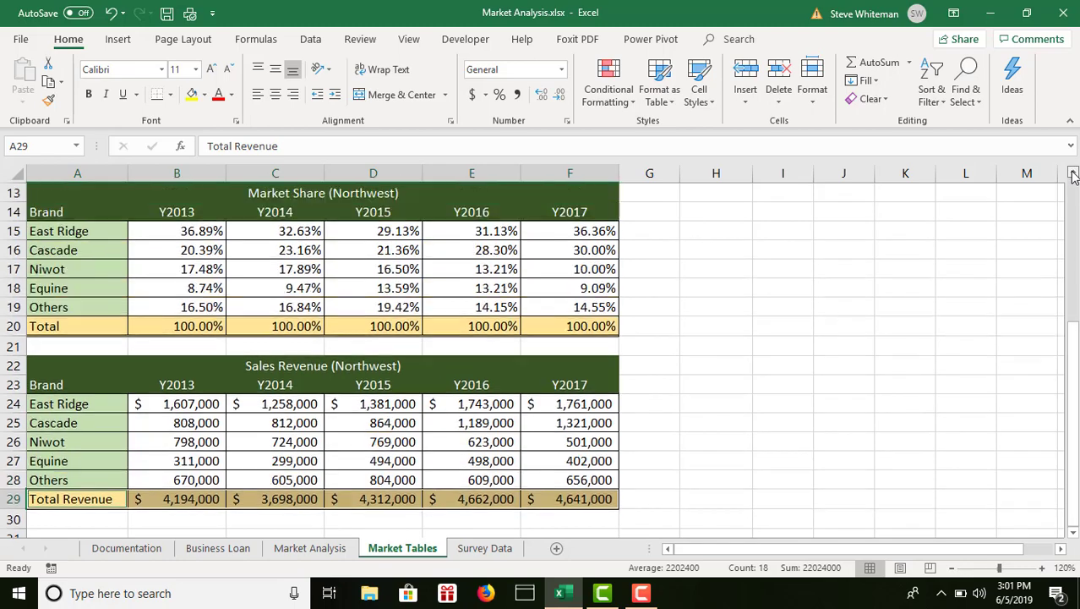
left_click(1073, 174)
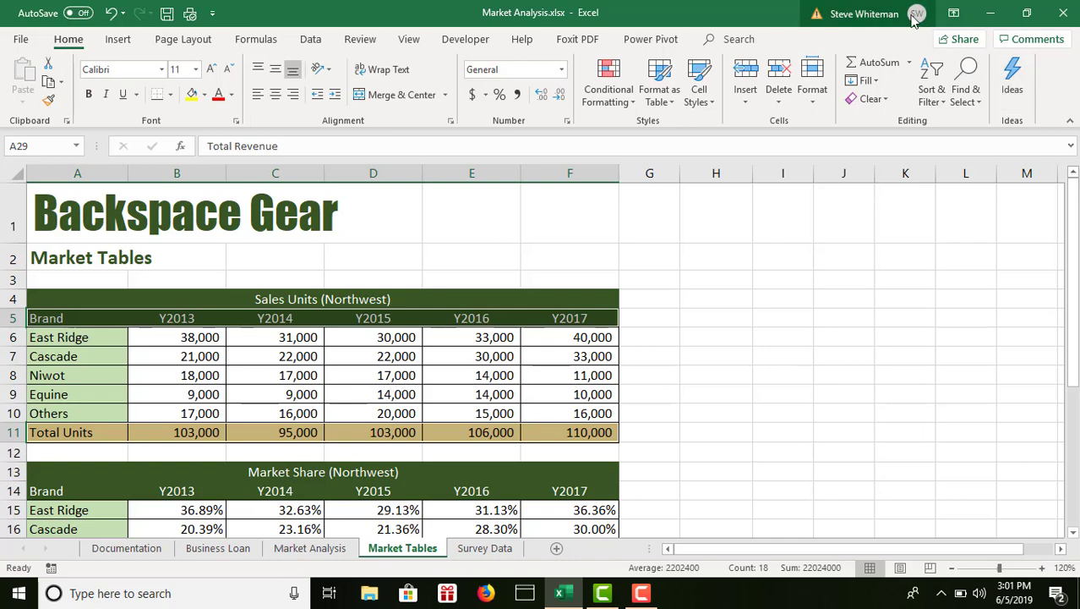
left_click(119, 39)
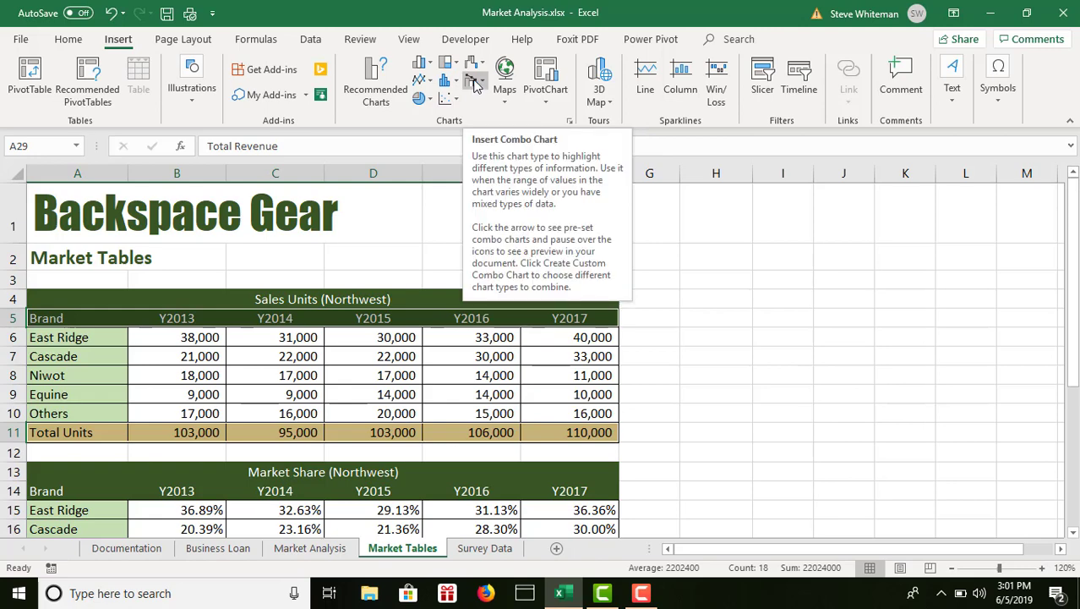
left_click(476, 82)
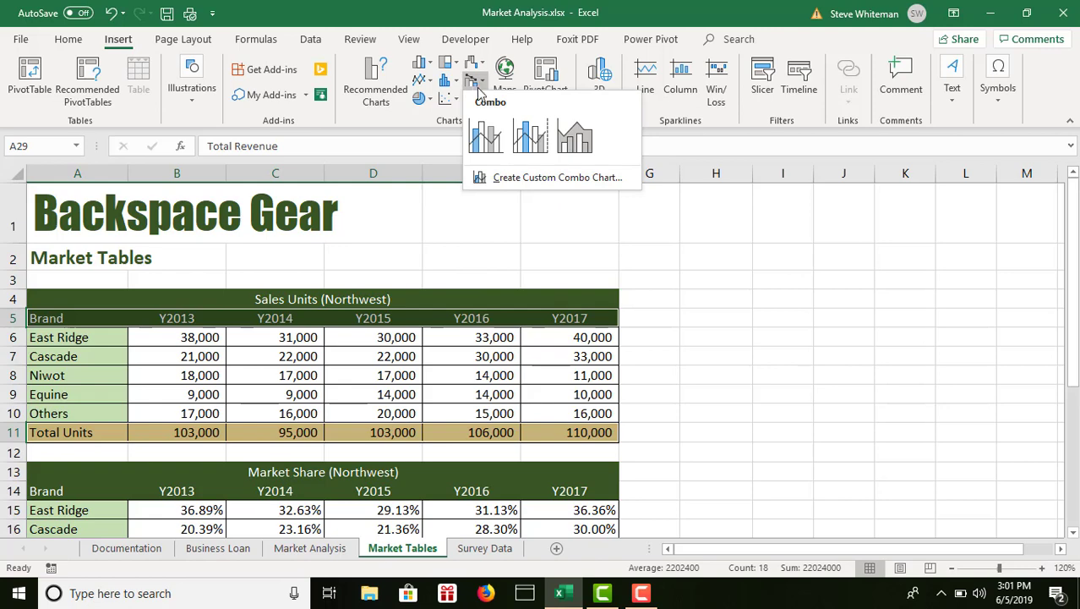
left_click(528, 131)
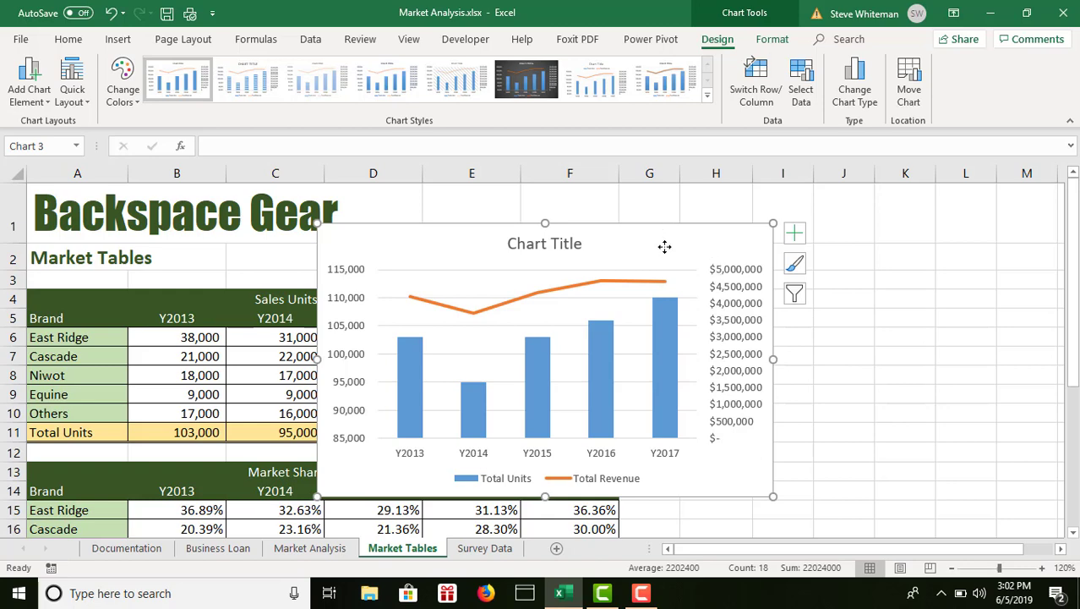
Move the new combo chart to the Market Analysis sheet as an embedded object.
right_click(665, 246)
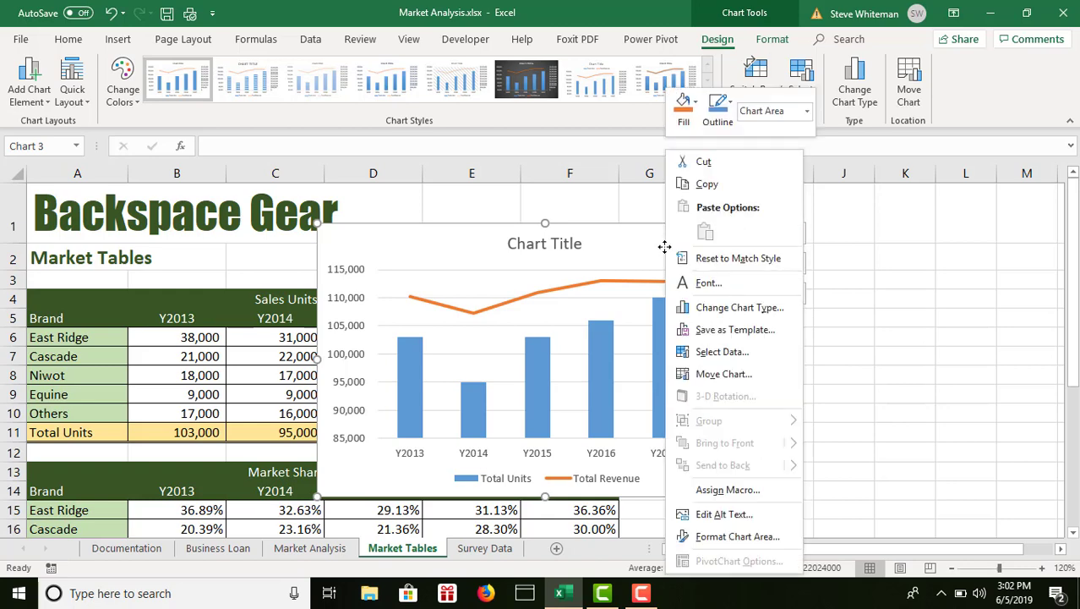
left_click(716, 373)
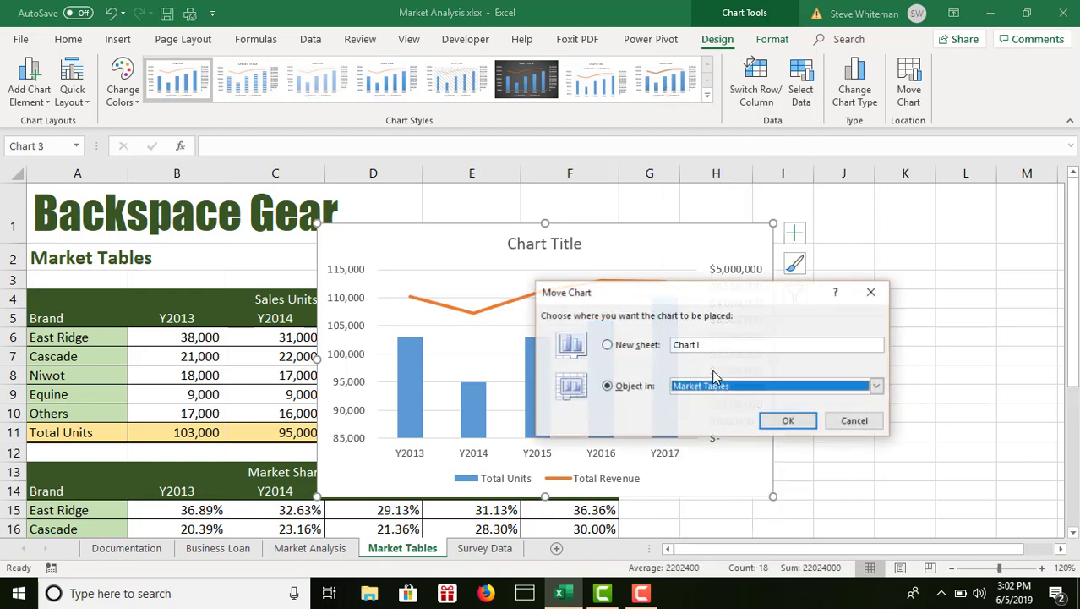
left_click(879, 387)
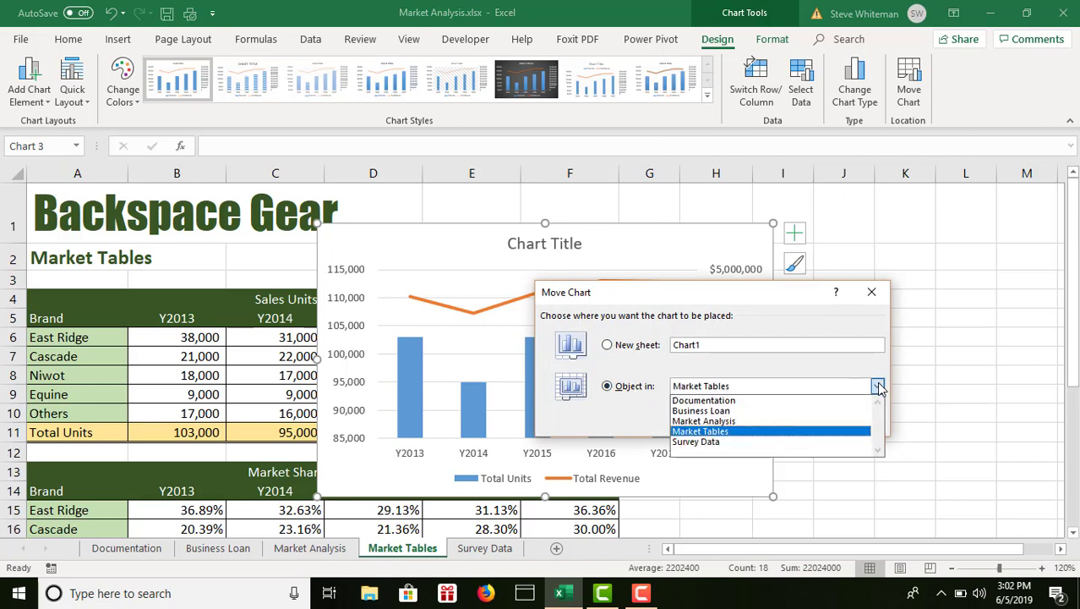
left_click(754, 421)
left_click(791, 419)
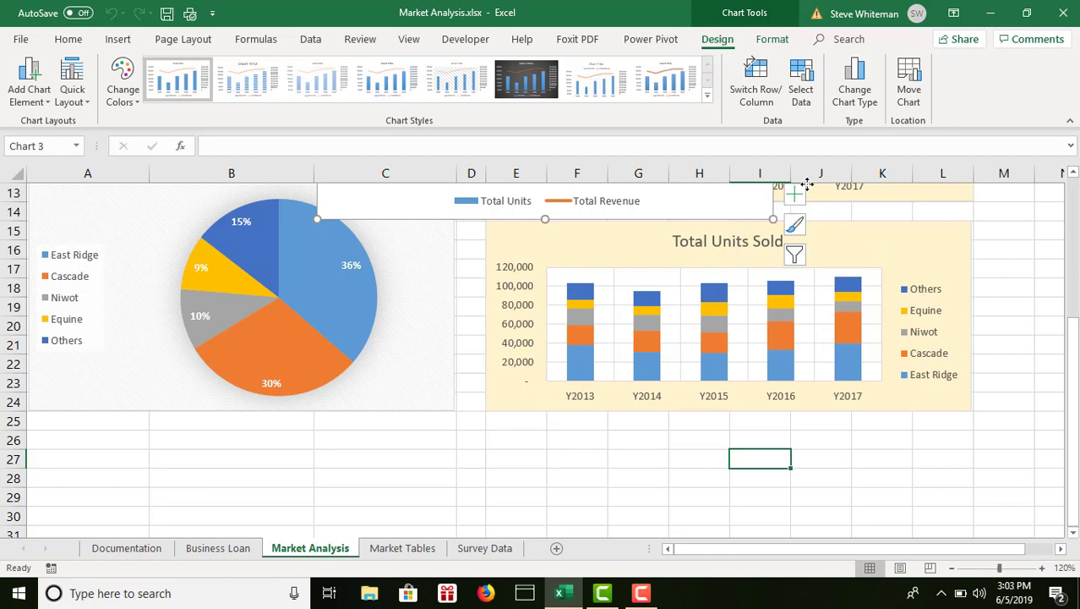
Place the combo chart below the Total Units Sold chart with its upper-left corner in cell E26.
left_click(1074, 173)
scroll(1074, 173, "up", 4)
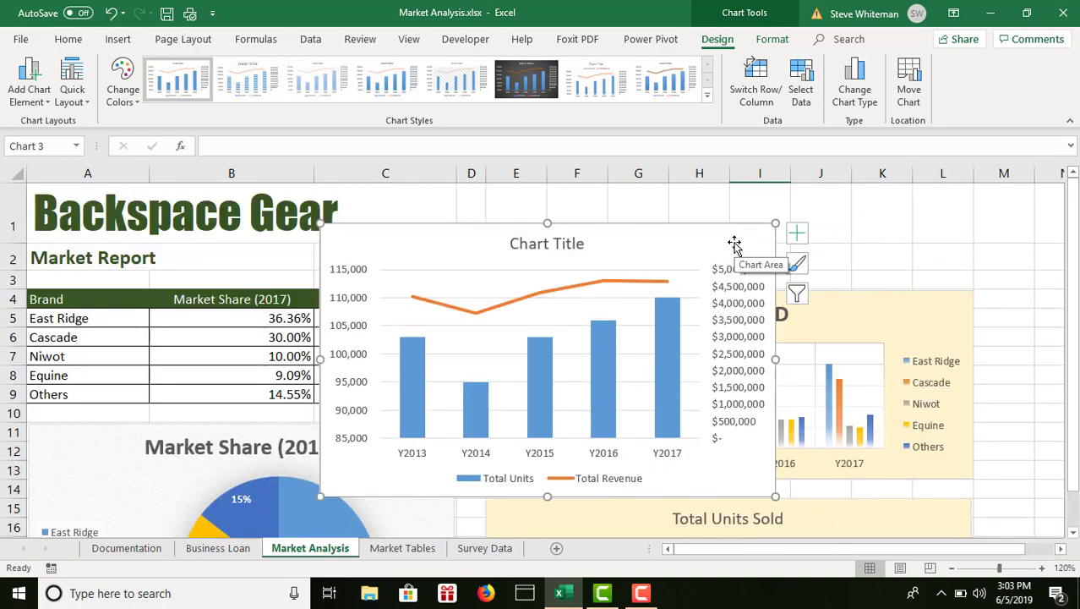
left_click_drag(735, 241, 747, 596)
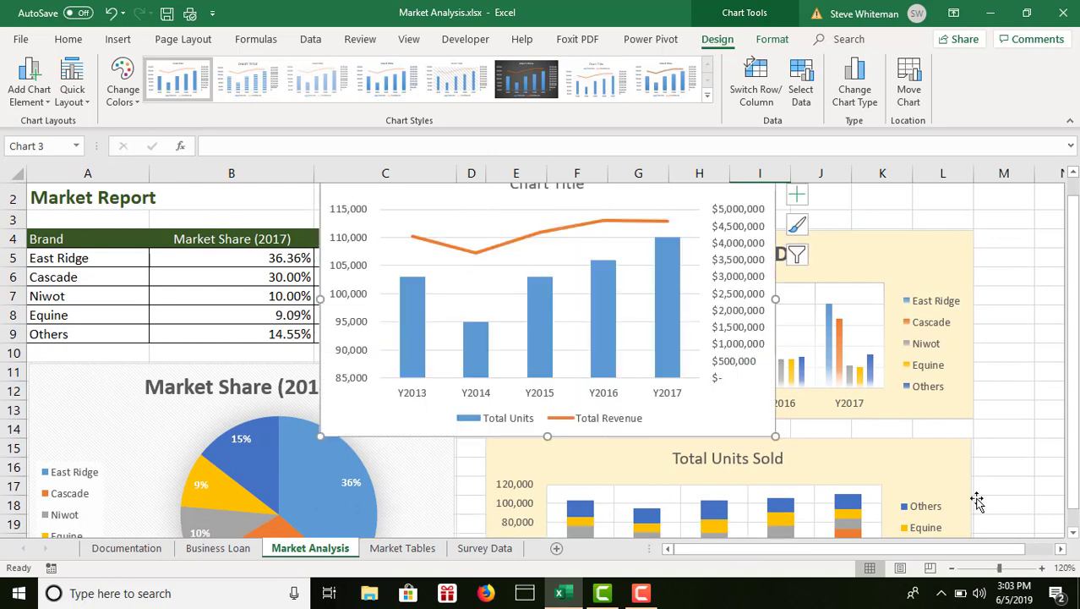
left_click_drag(695, 209, 693, 465)
scroll(1073, 533, "down", 4)
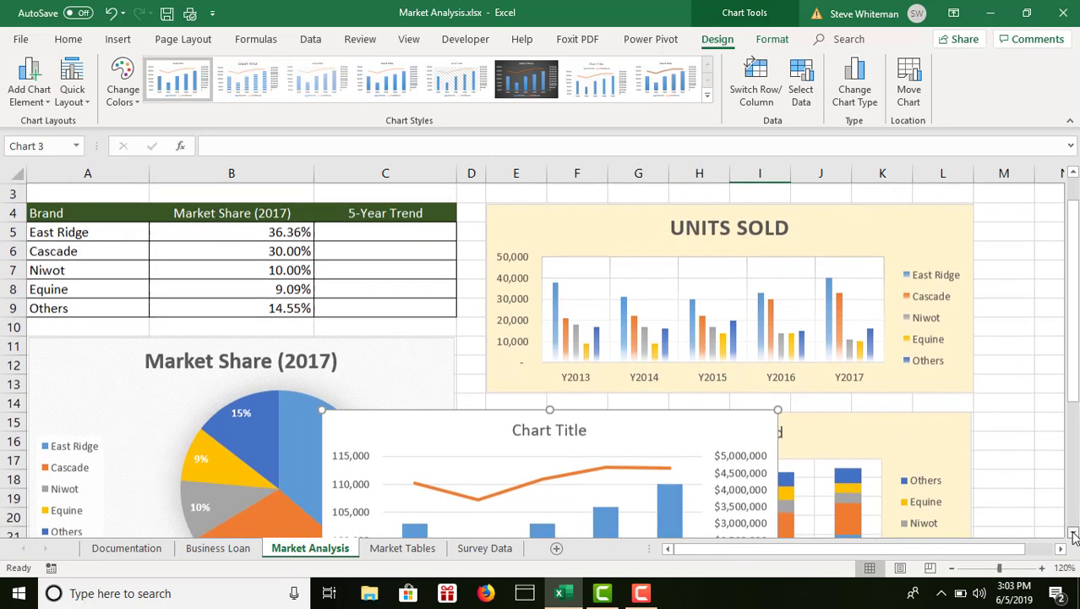
scroll(1073, 533, "down", 2)
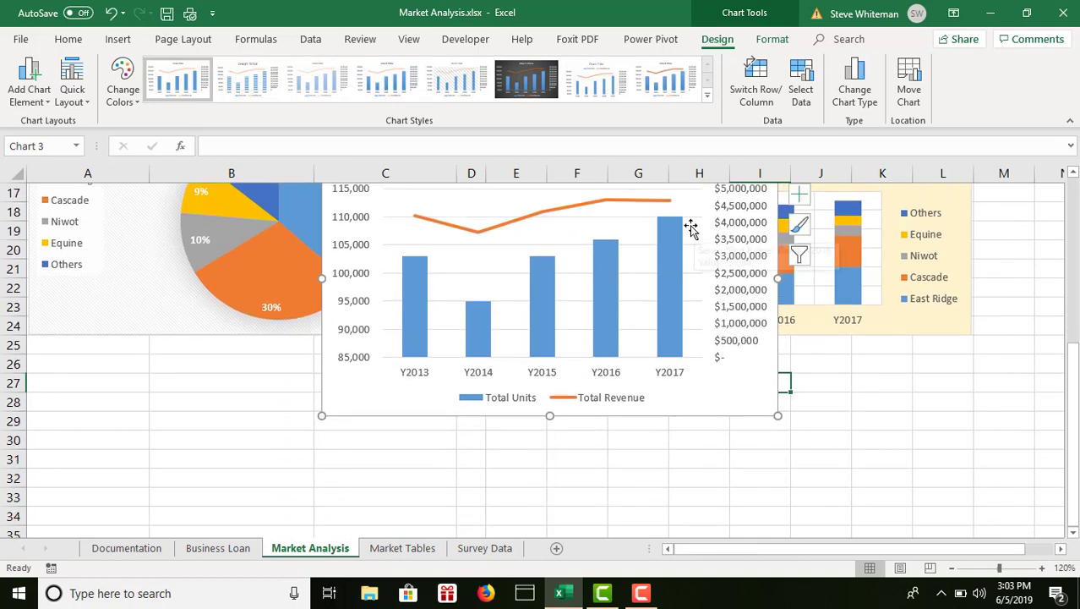
scroll(1075, 184, "up", 2)
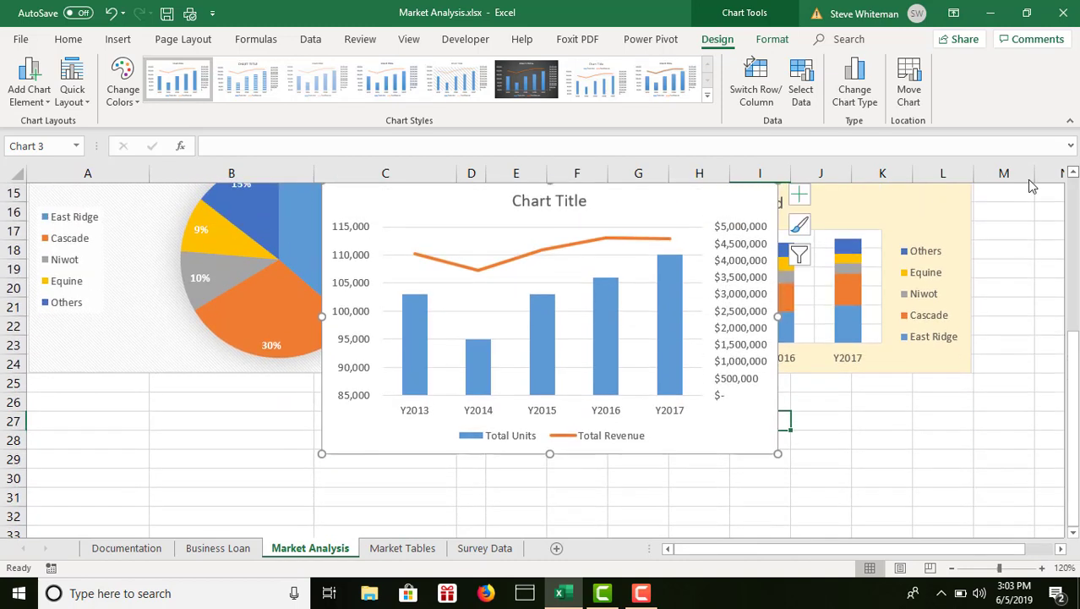
left_click_drag(755, 205, 917, 409)
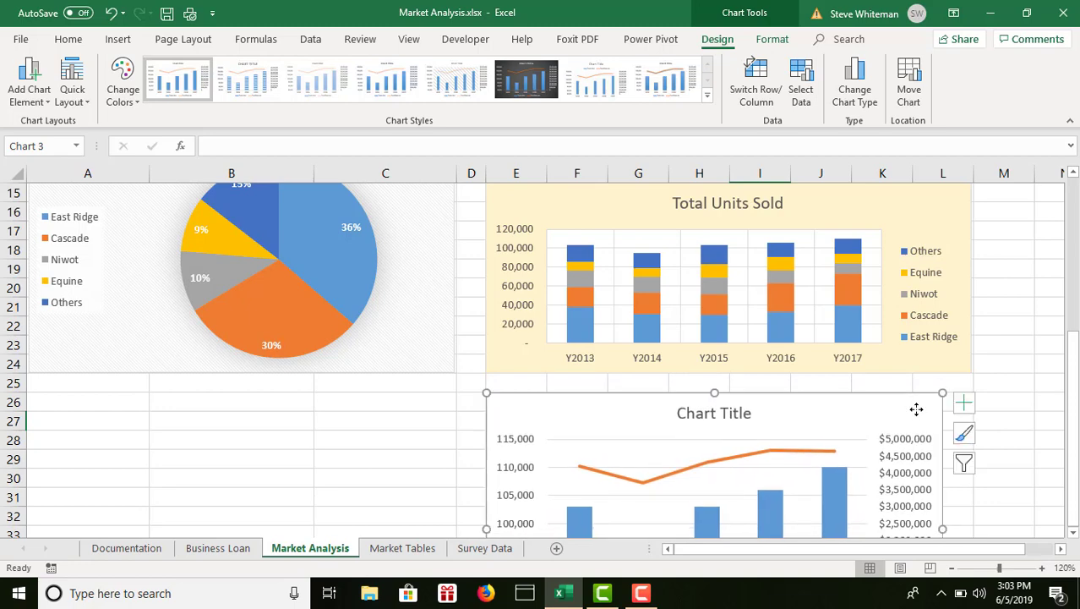
Widen and lengthen the combo chart so it covers the range E26:L40.
left_click(1074, 533)
left_click(1073, 533)
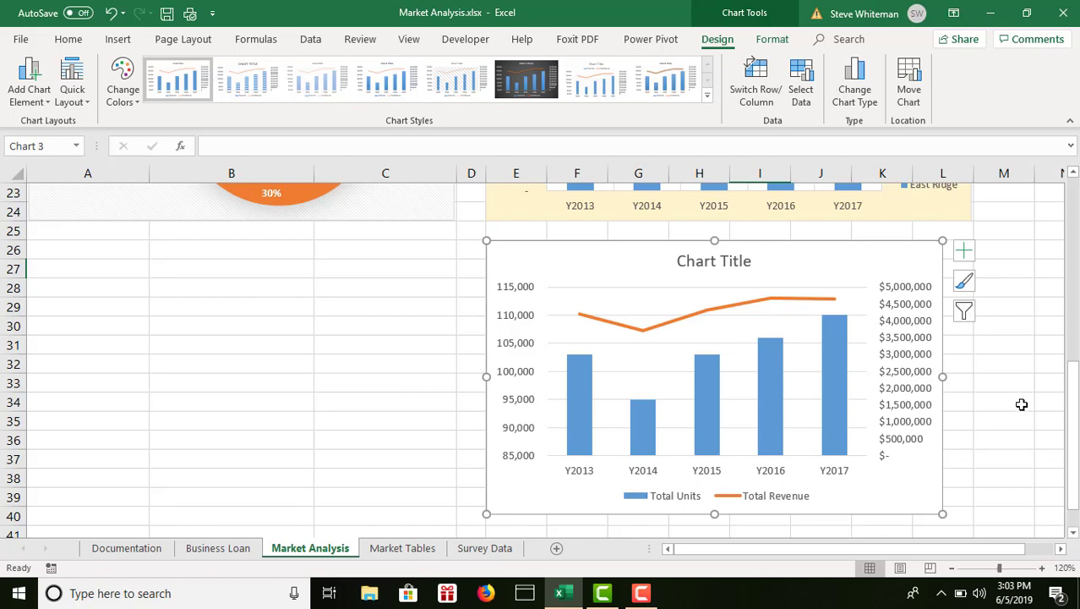
left_click_drag(948, 375, 972, 377)
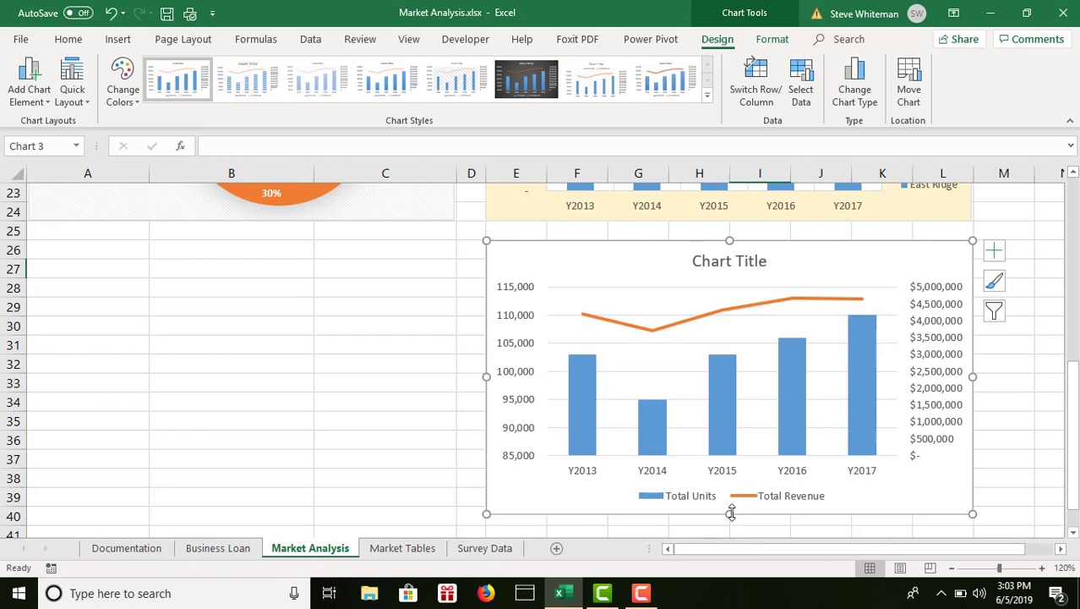
left_click_drag(731, 513, 730, 524)
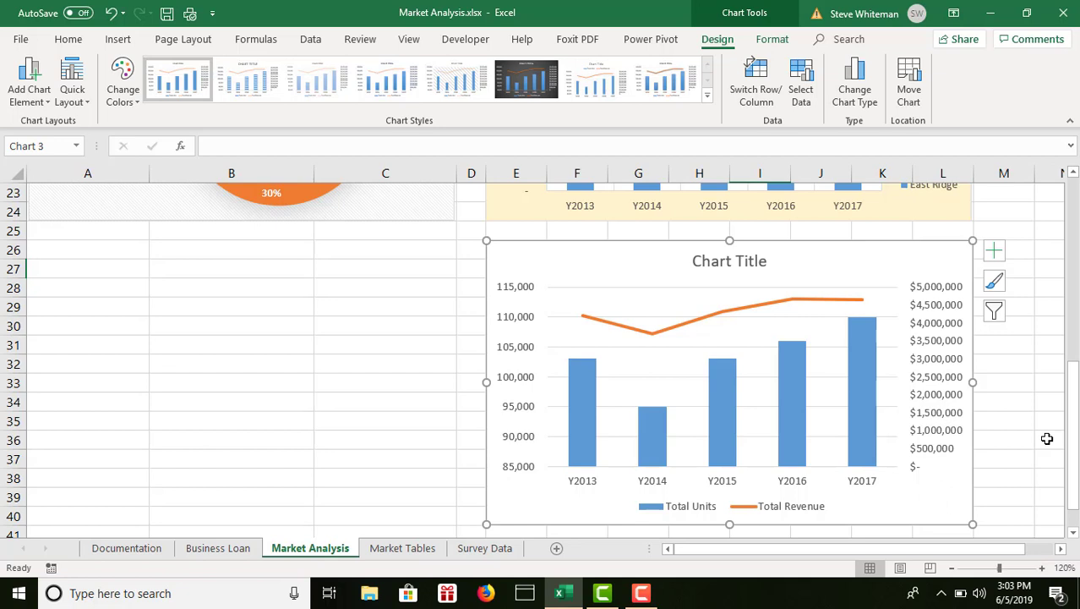
Change the combo chart's title to "Units Sold and Revenue".
left_click(734, 263)
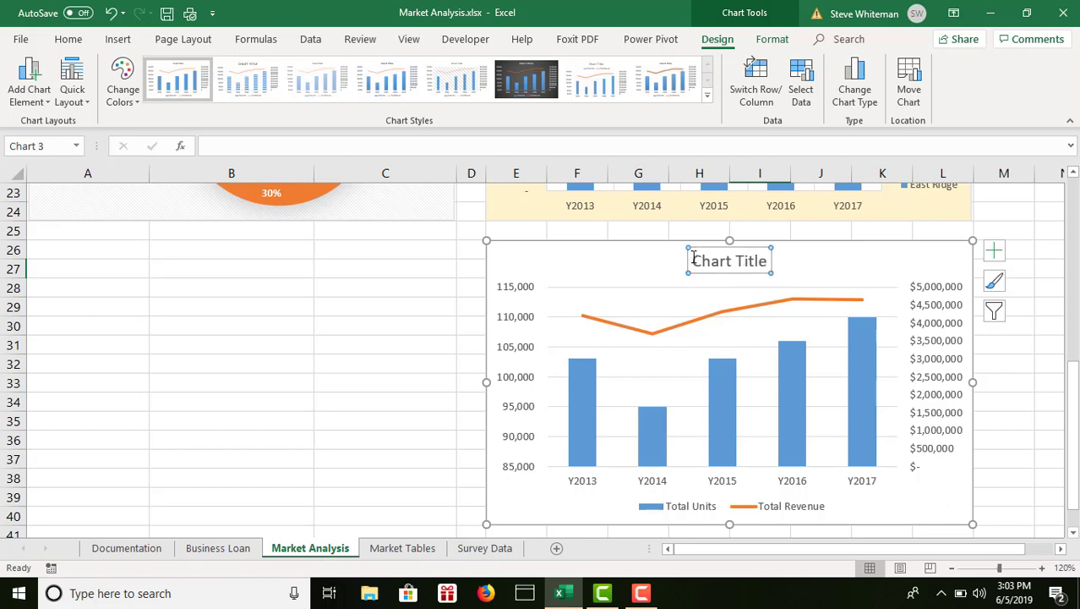
left_click_drag(694, 261, 770, 263)
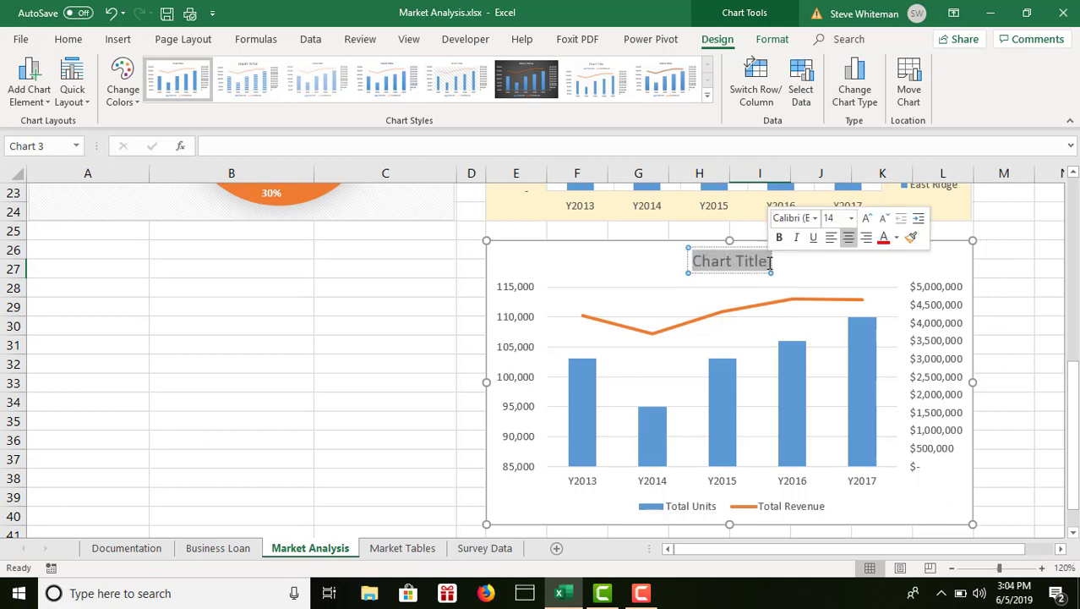
type("Uni")
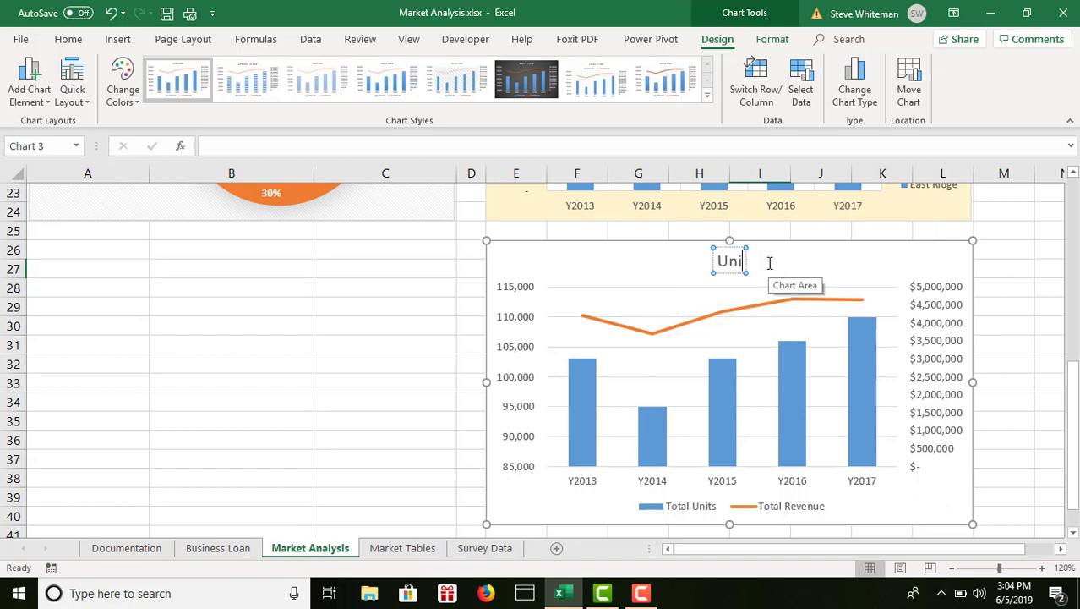
type("ts So")
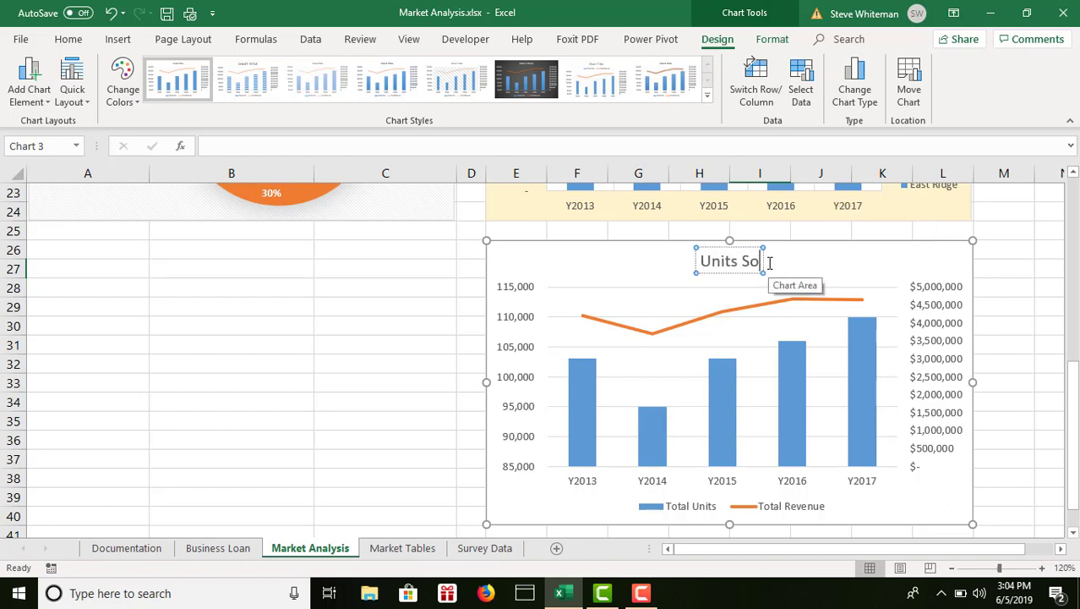
type("ld and")
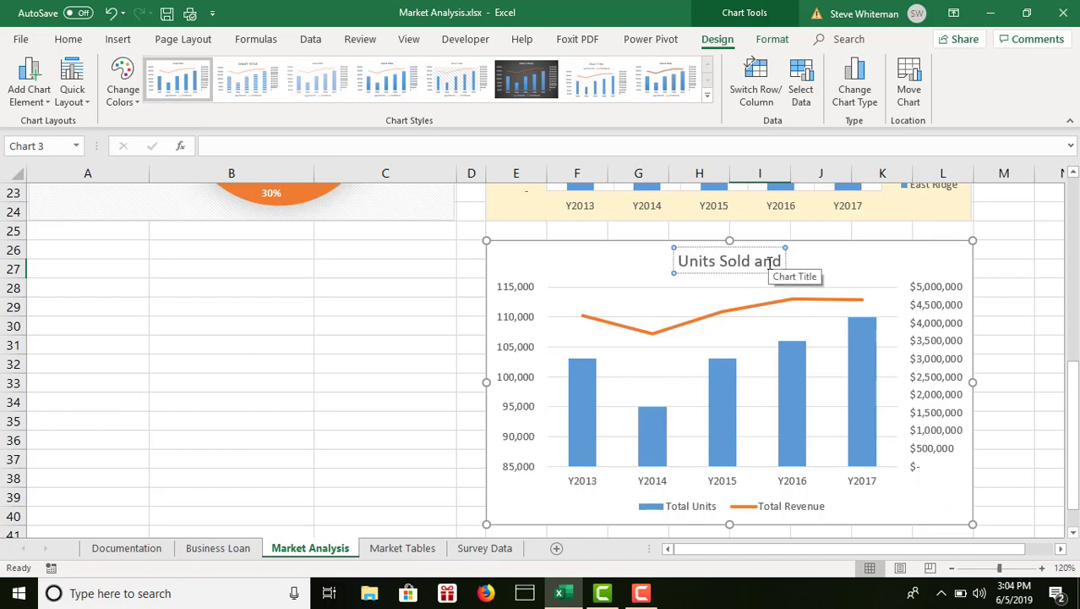
type(" Revenue")
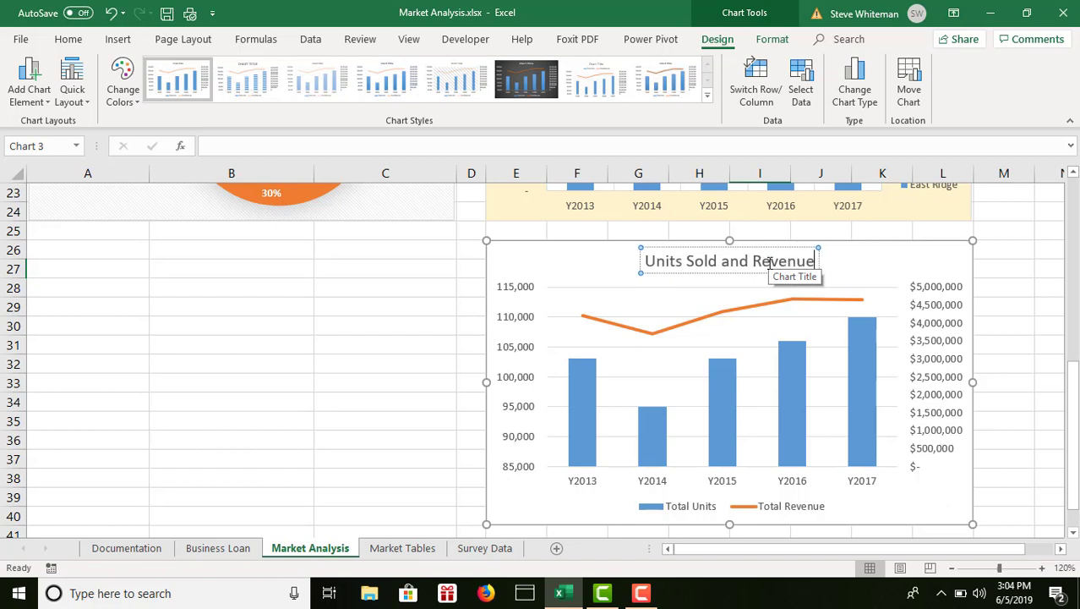
left_click(873, 260)
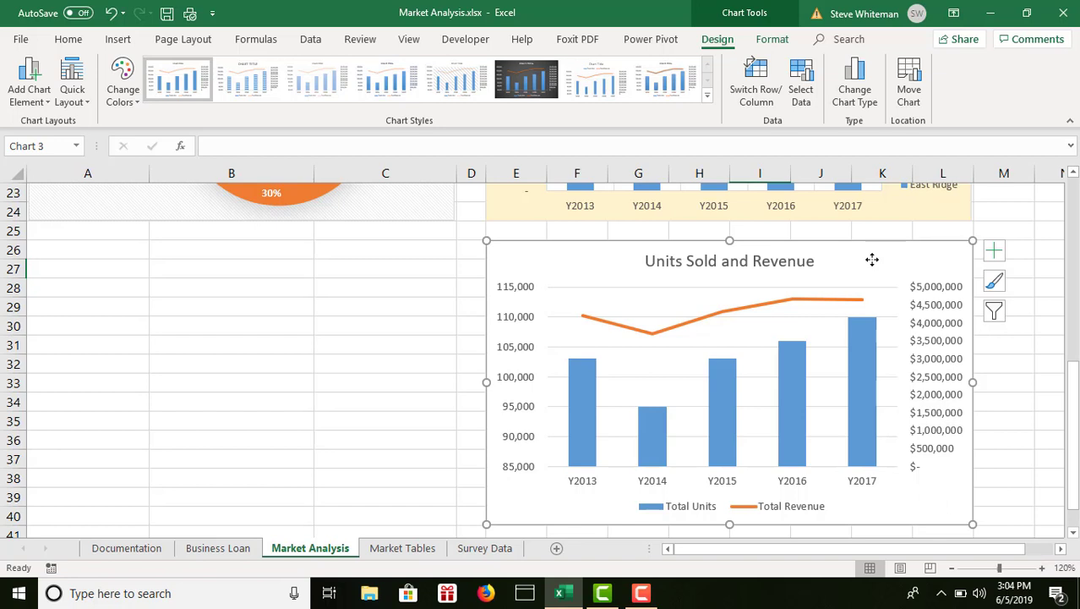
Remove the legend from the Units Sold and Revenue chart and fill its chart area with the lightest gold theme color.
left_click(779, 510)
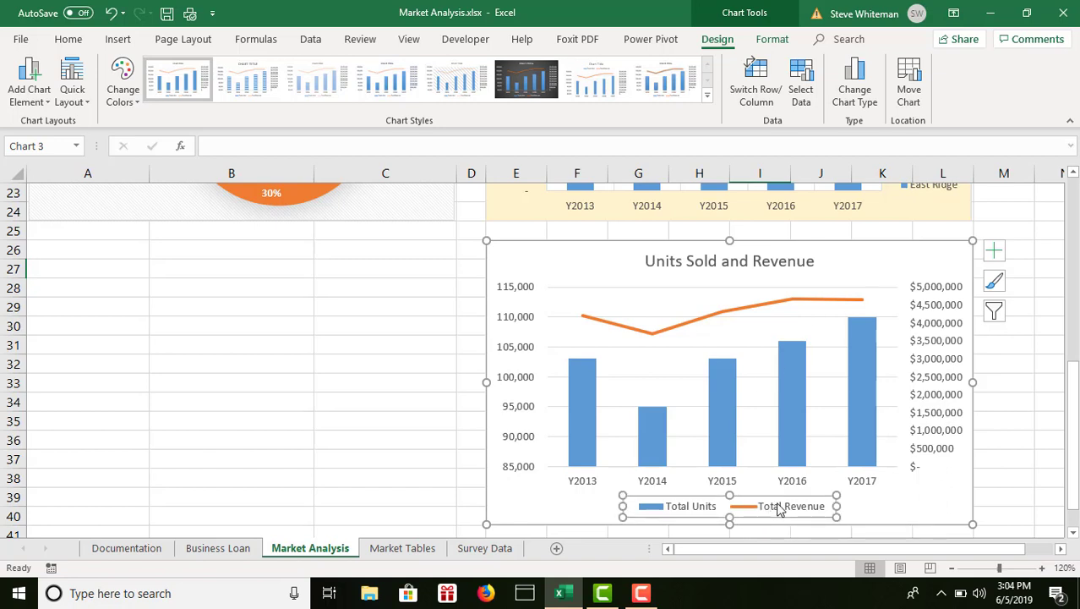
key("Delete")
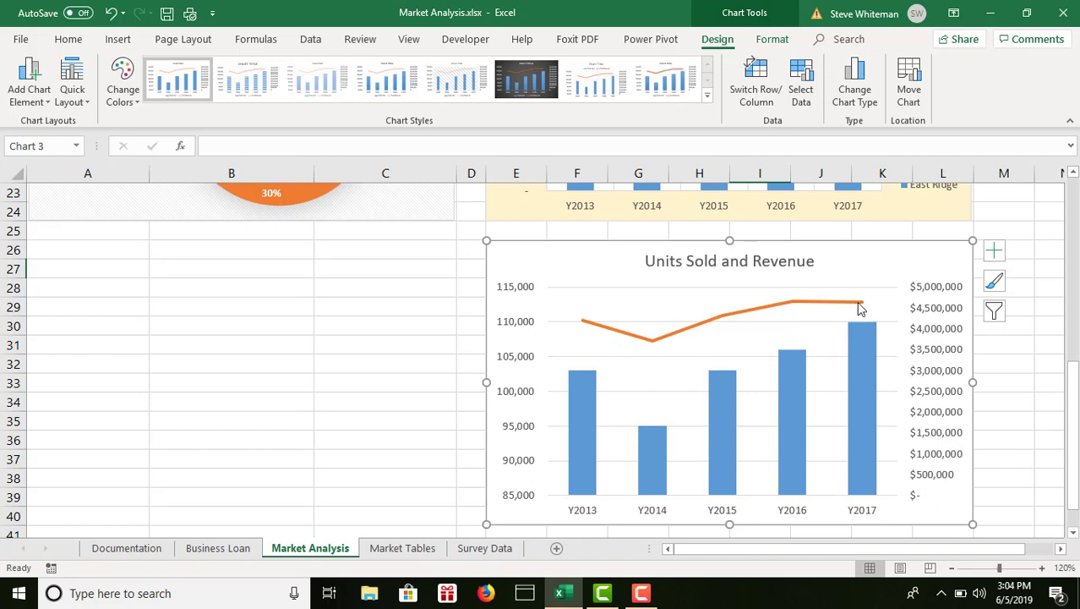
right_click(918, 253)
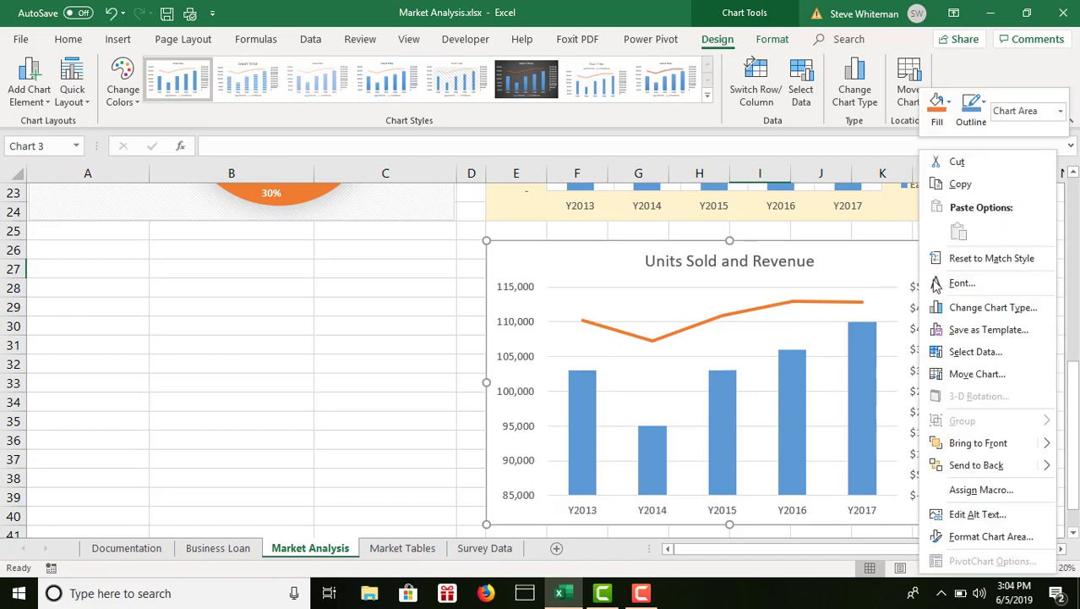
left_click(969, 537)
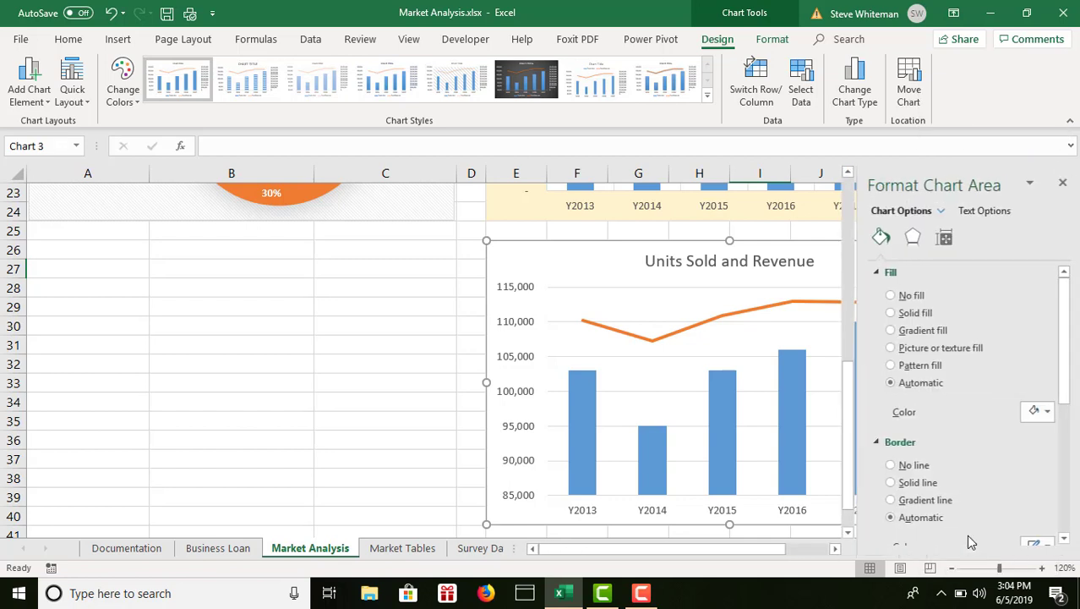
left_click(1043, 413)
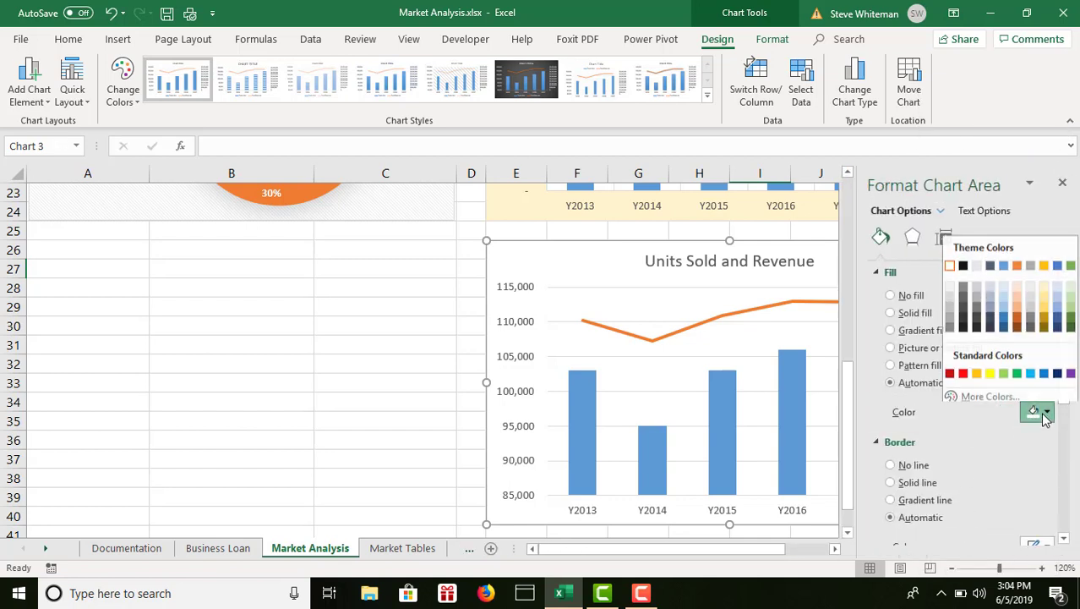
left_click(1045, 286)
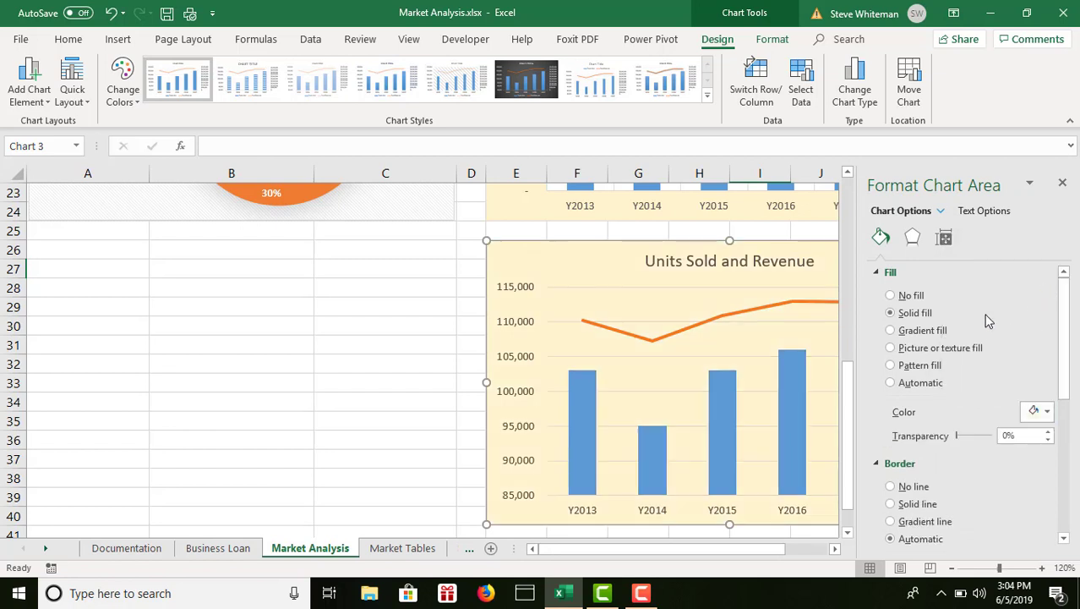
left_click(1062, 183)
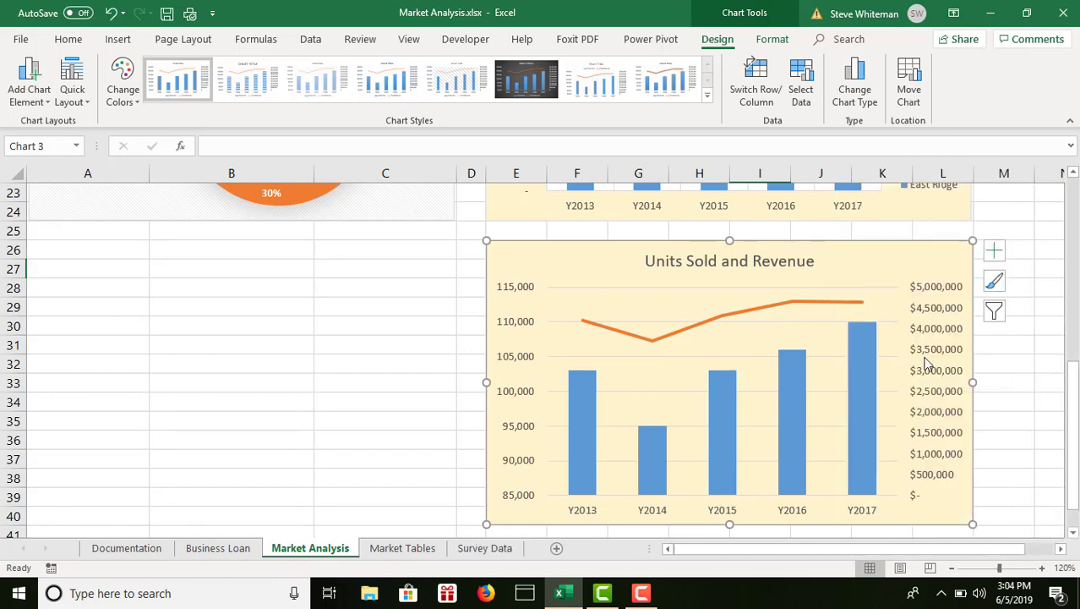
Fill the plot area of the Units Sold and Revenue chart with solid white.
right_click(879, 304)
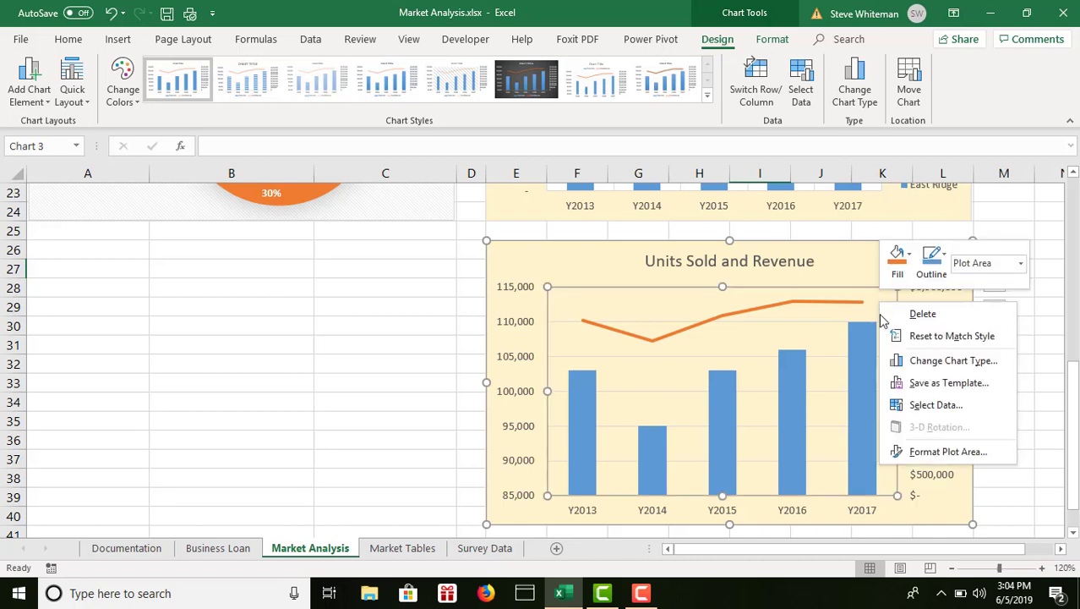
left_click(917, 456)
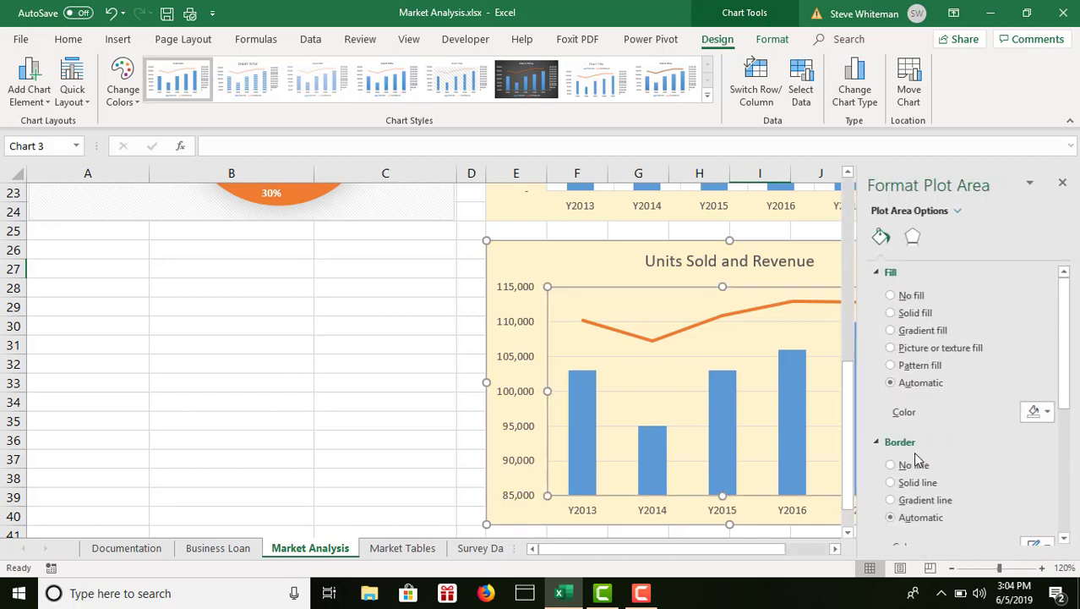
left_click(1048, 412)
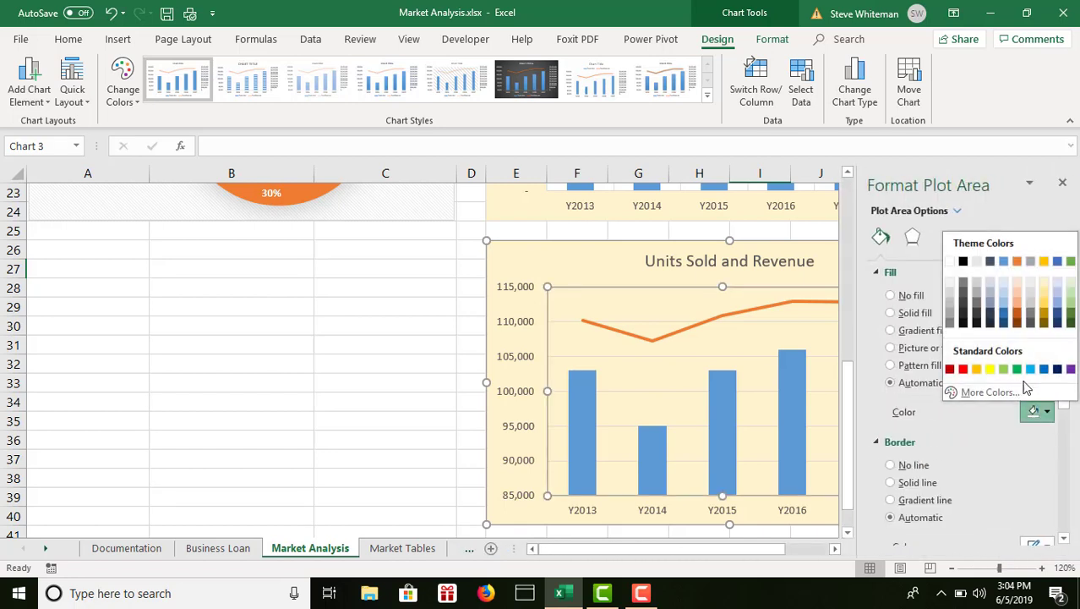
left_click(950, 262)
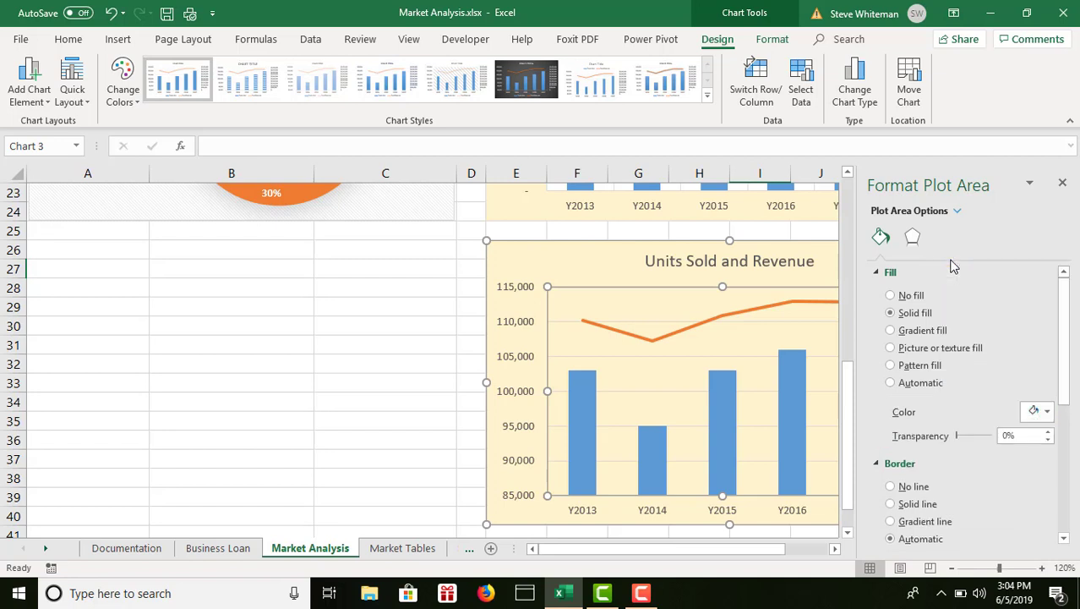
left_click(1062, 182)
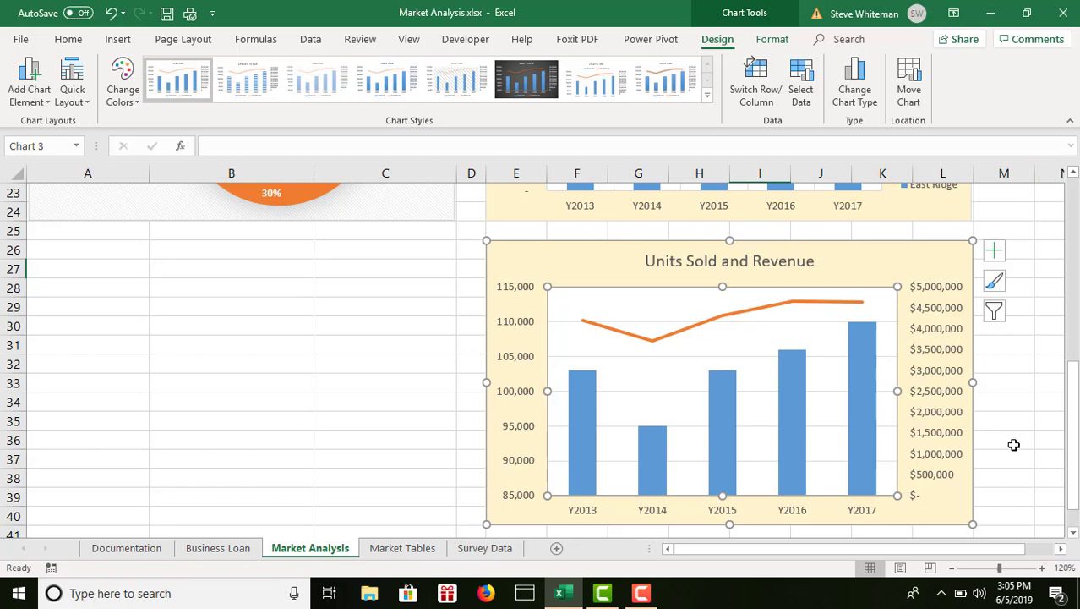
Add primary major vertical gridlines to the Units Sold and Revenue chart.
left_click(1074, 534)
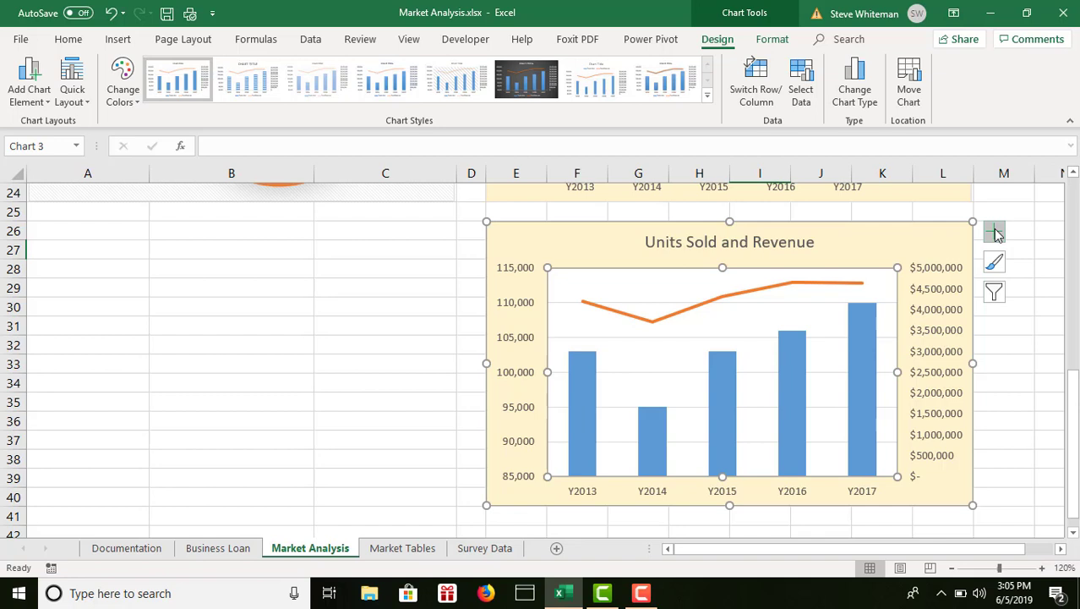
left_click(995, 233)
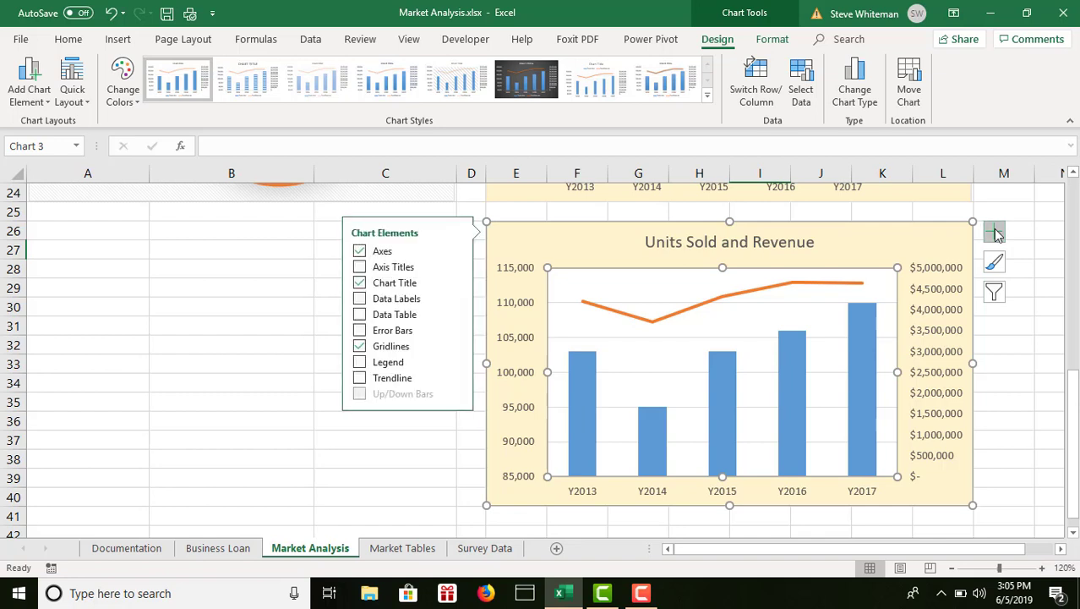
left_click(457, 346)
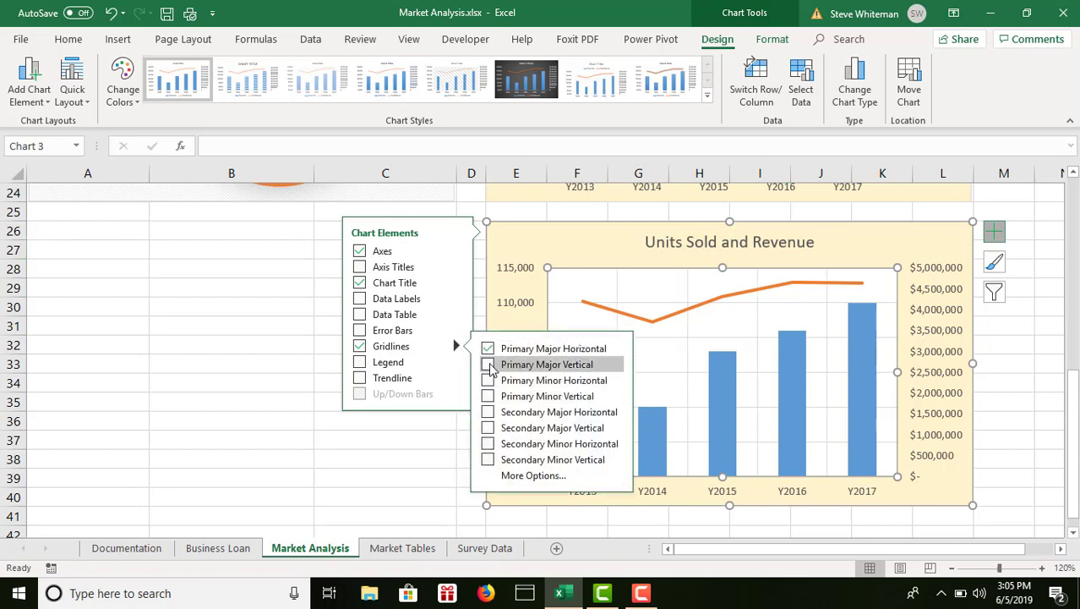
left_click(490, 366)
left_click(346, 458)
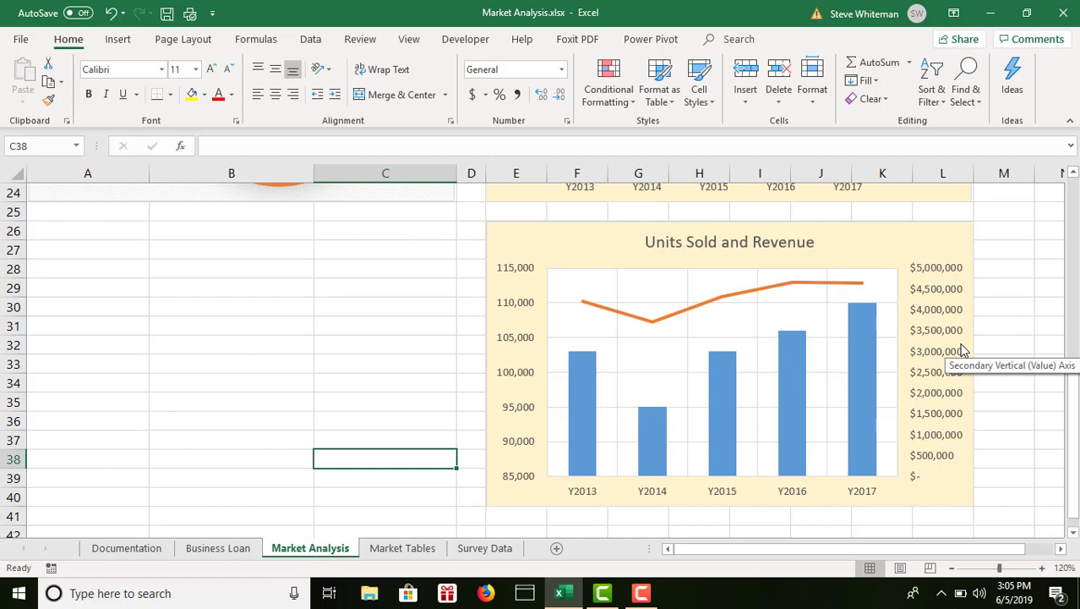
Add axis titles to the Units Sold and Revenue combo chart.
left_click(931, 247)
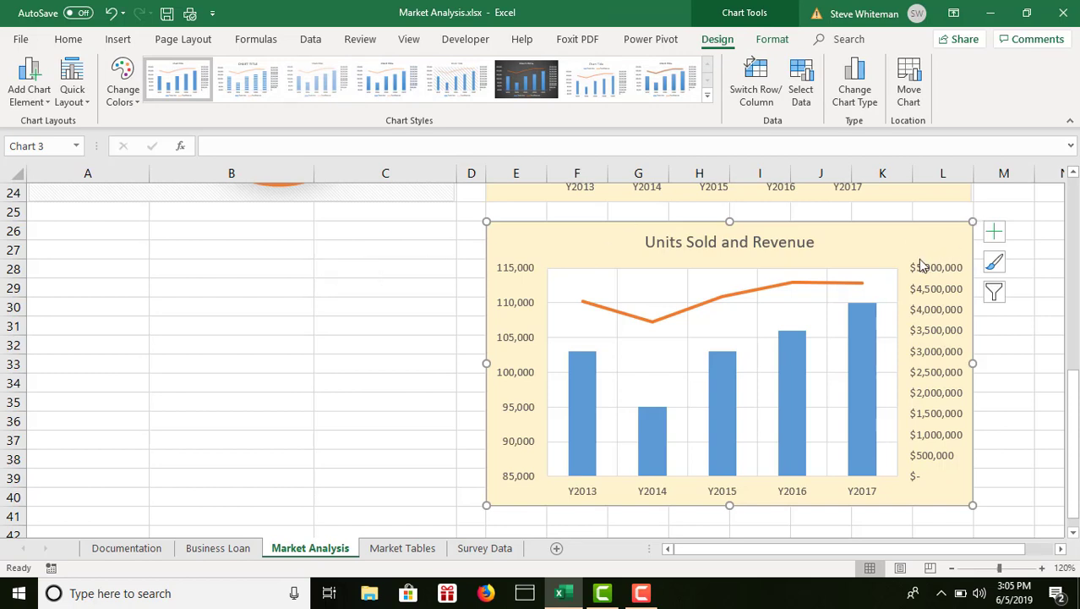
left_click(996, 238)
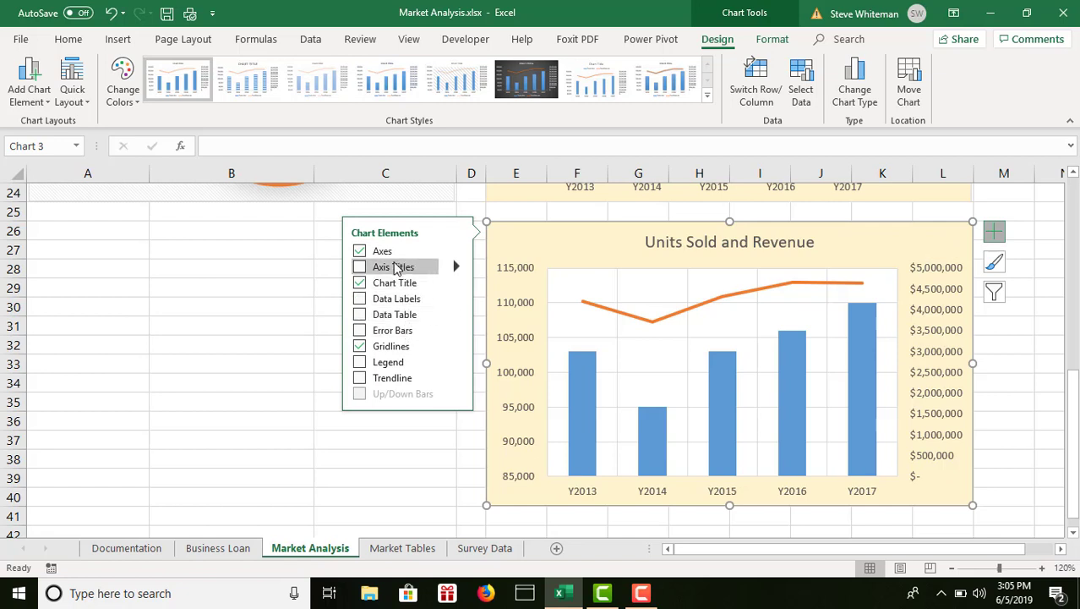
left_click(394, 268)
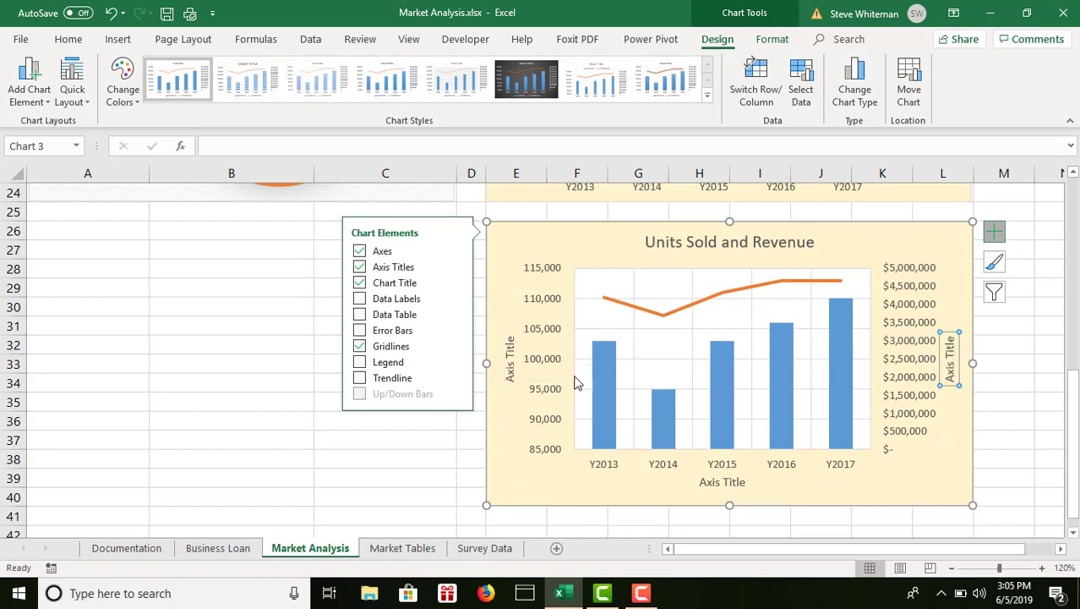
Change the primary vertical axis title of the combo chart to "Total Units".
left_click(509, 359)
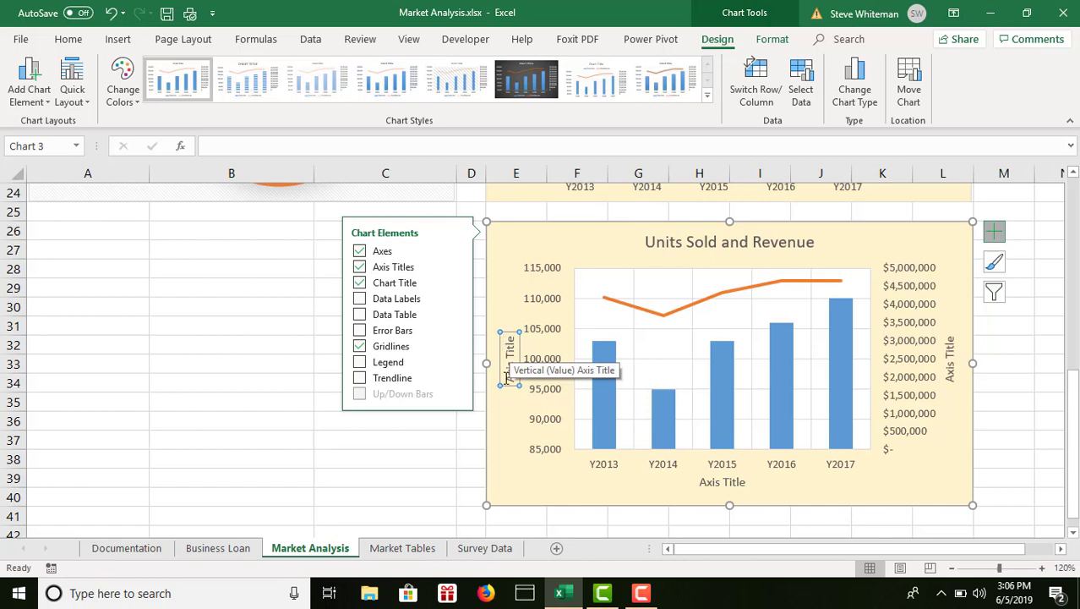
left_click_drag(507, 378, 512, 335)
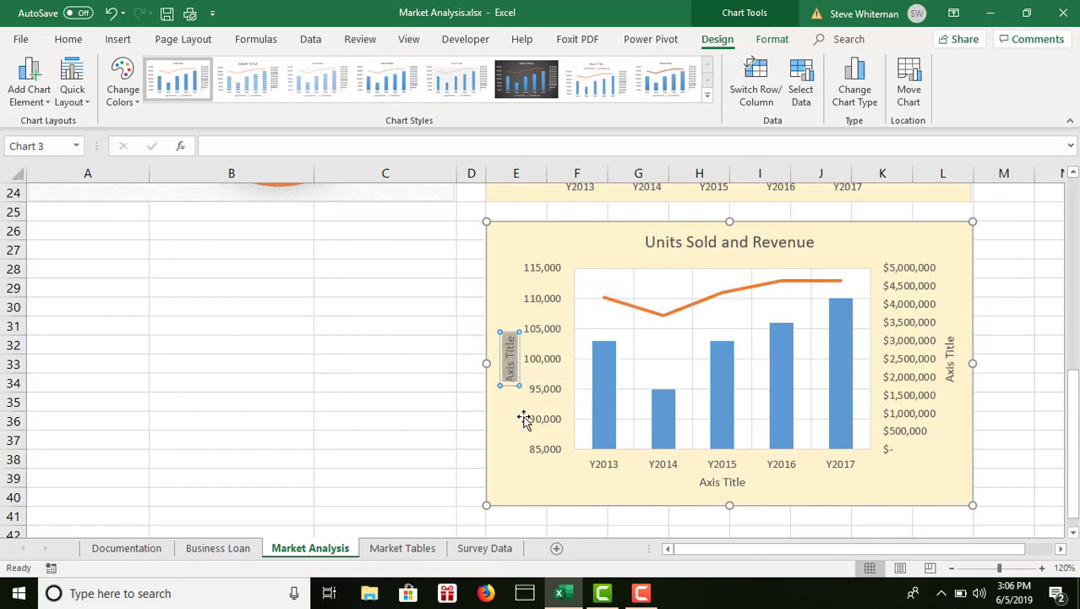
type("Total")
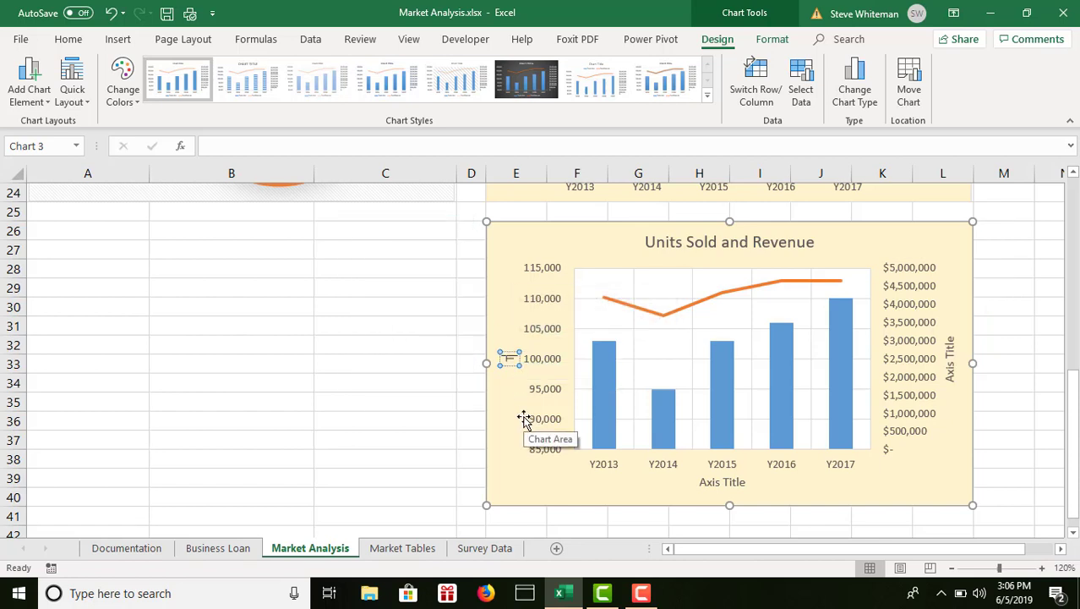
type(" Units")
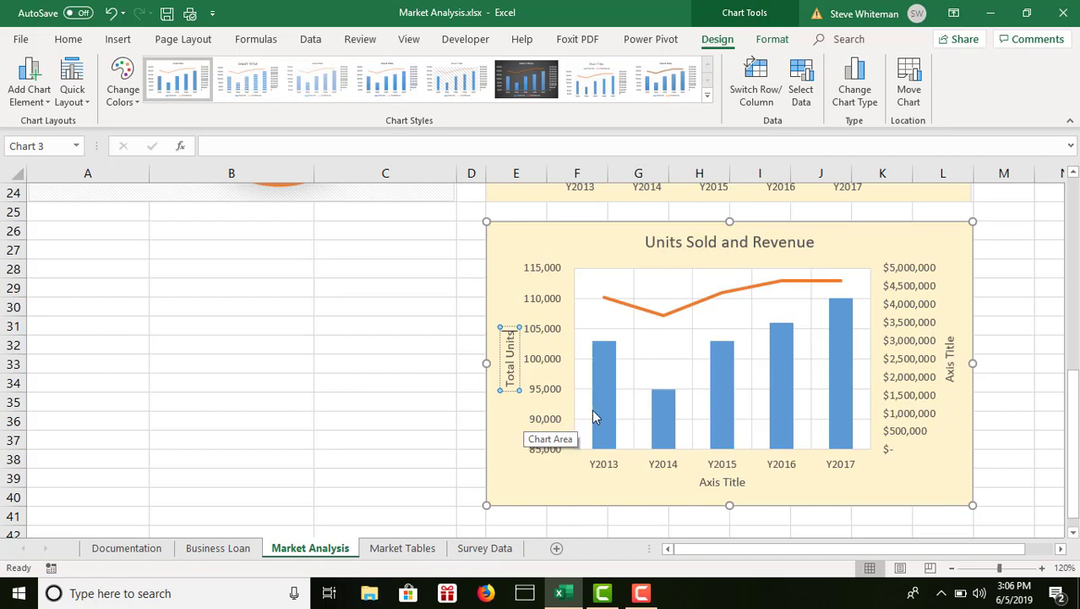
Change the secondary vertical axis title of the combo chart to "Total Revenue".
left_click(951, 355)
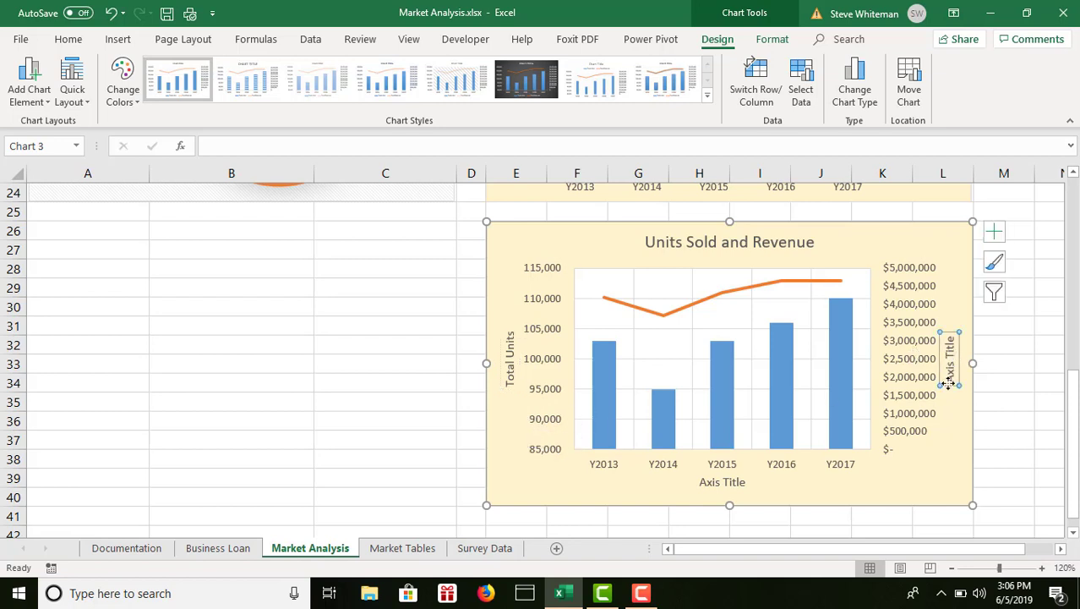
left_click_drag(946, 379, 955, 340)
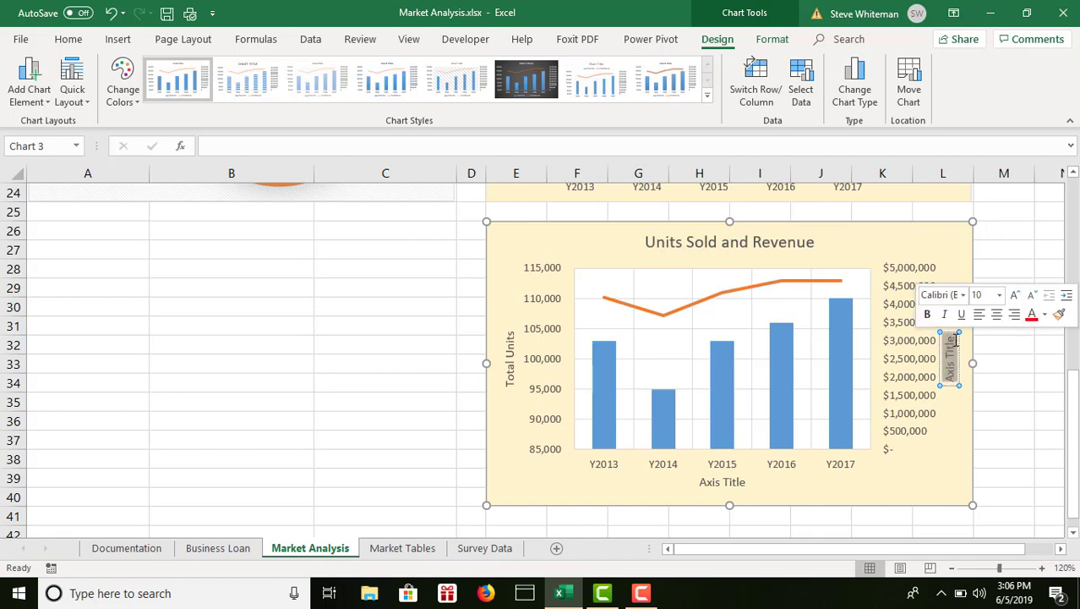
type("Total")
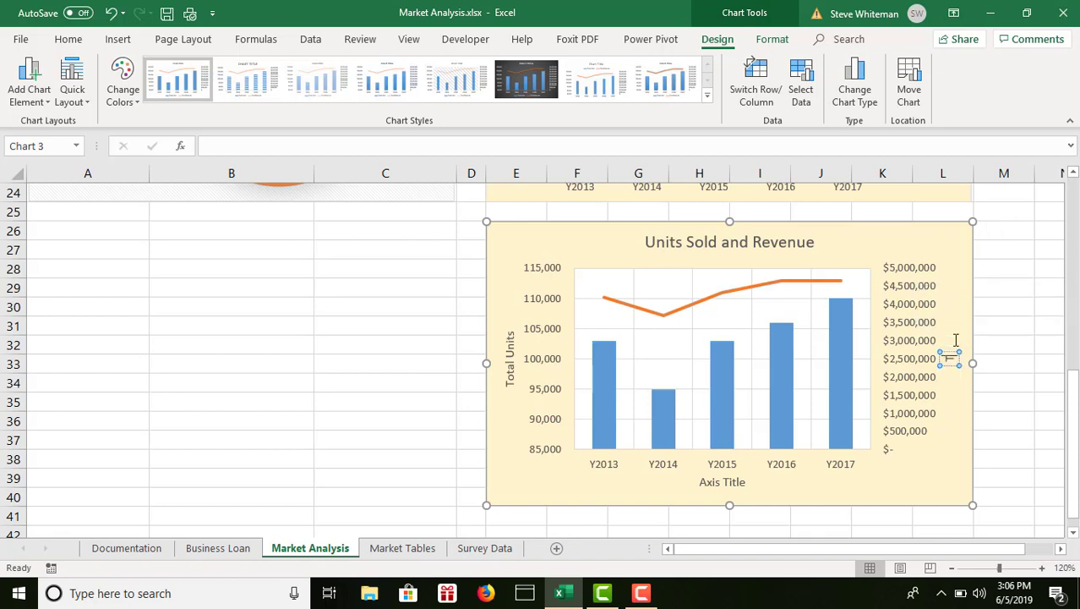
type(" Re")
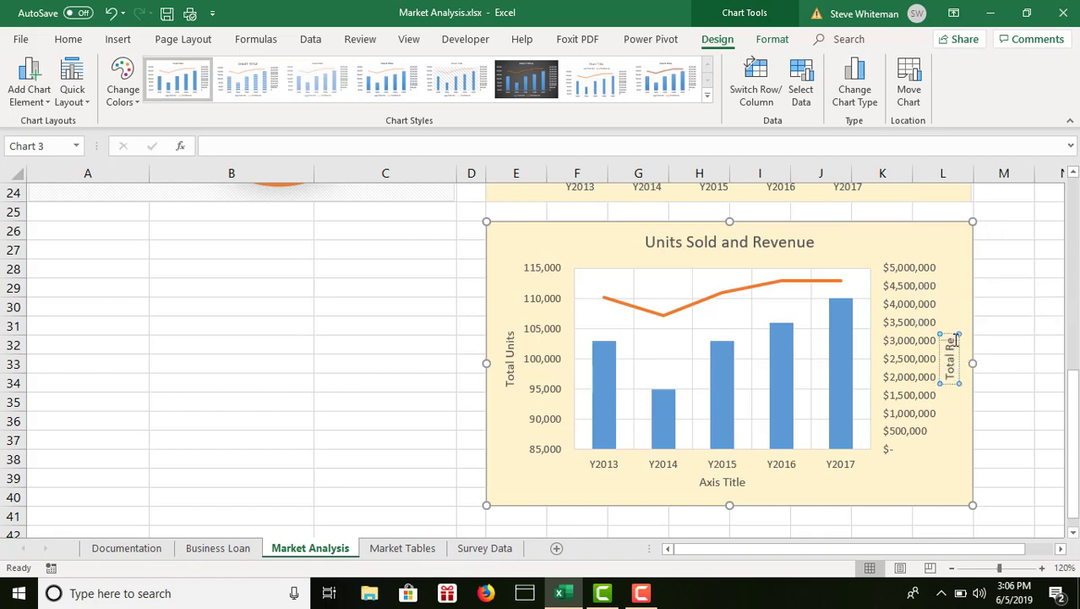
type("venue")
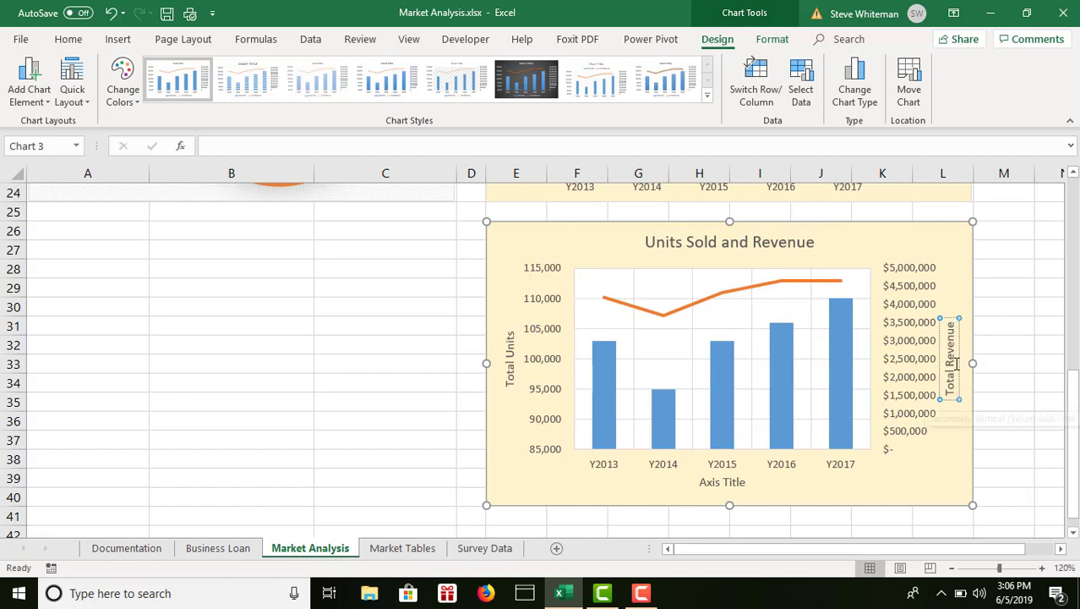
left_click(957, 279)
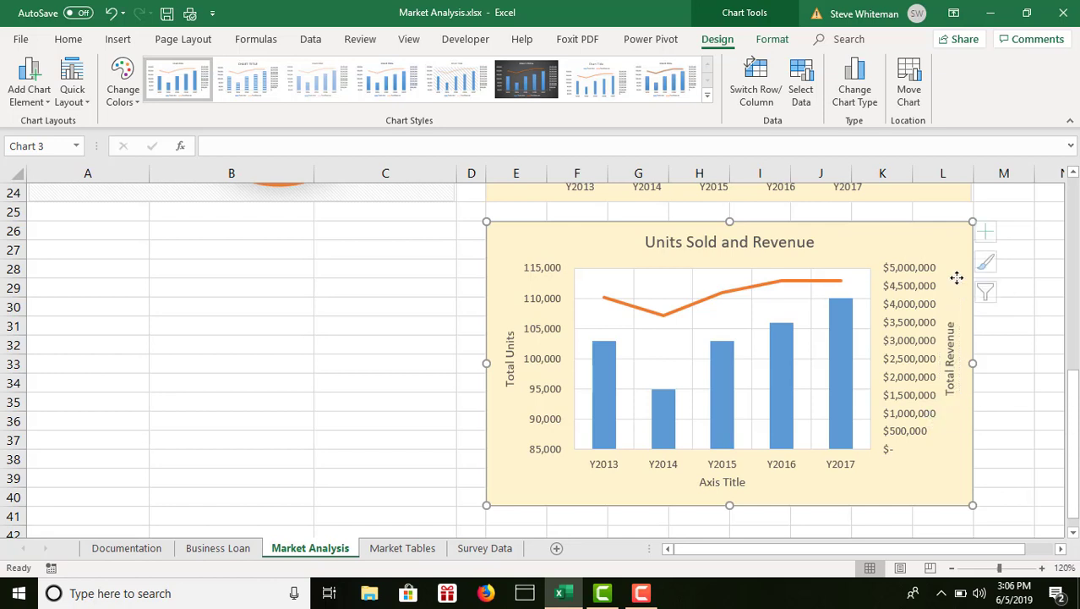
Set the orientation of the Total Revenue axis title to Rotate Text Down.
left_click(952, 339)
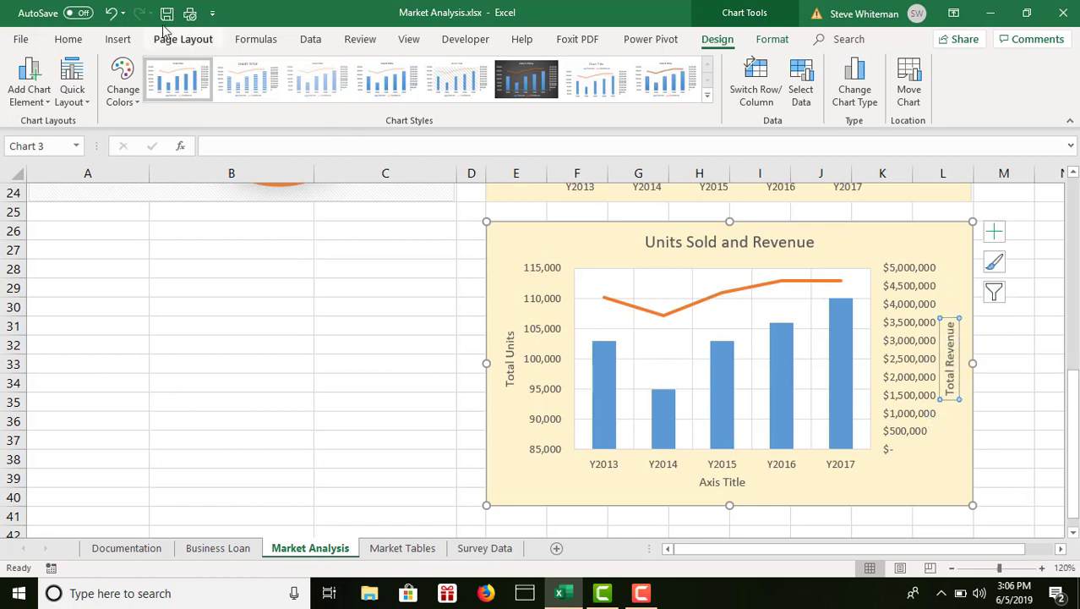
left_click(69, 40)
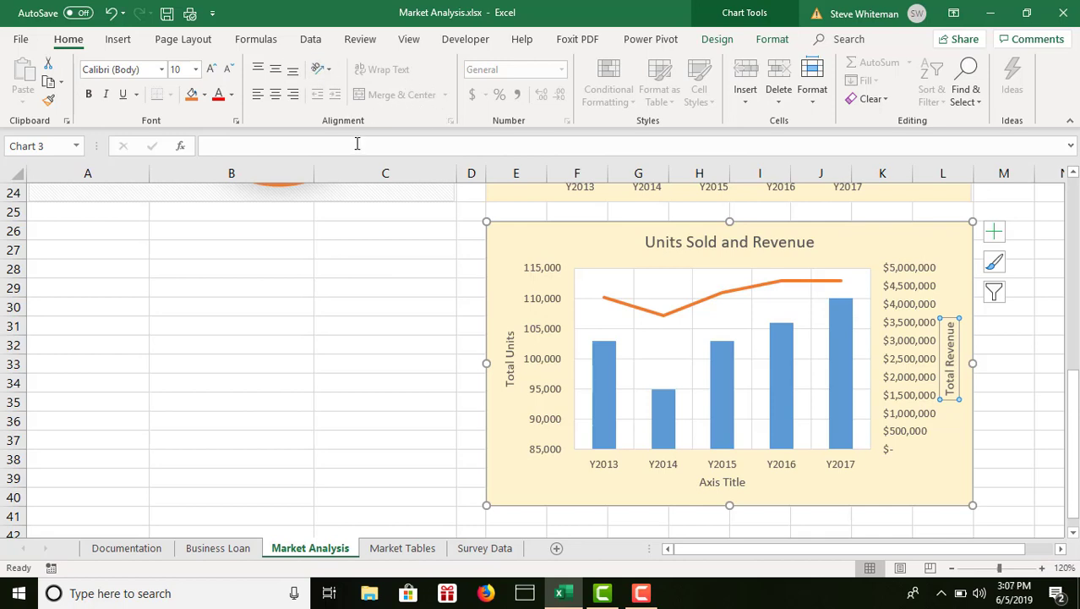
left_click(331, 67)
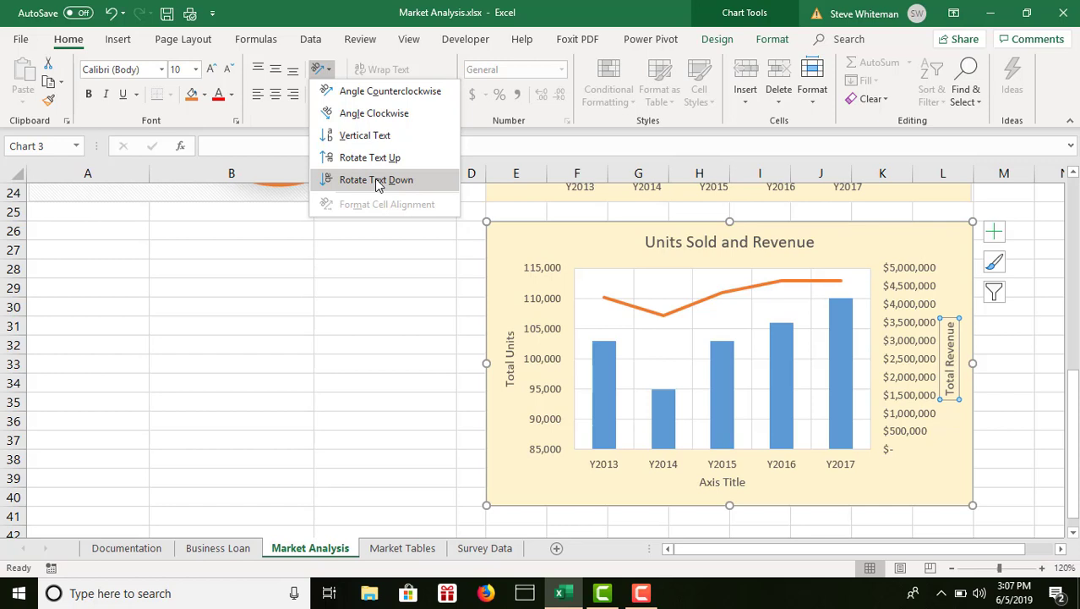
left_click(378, 182)
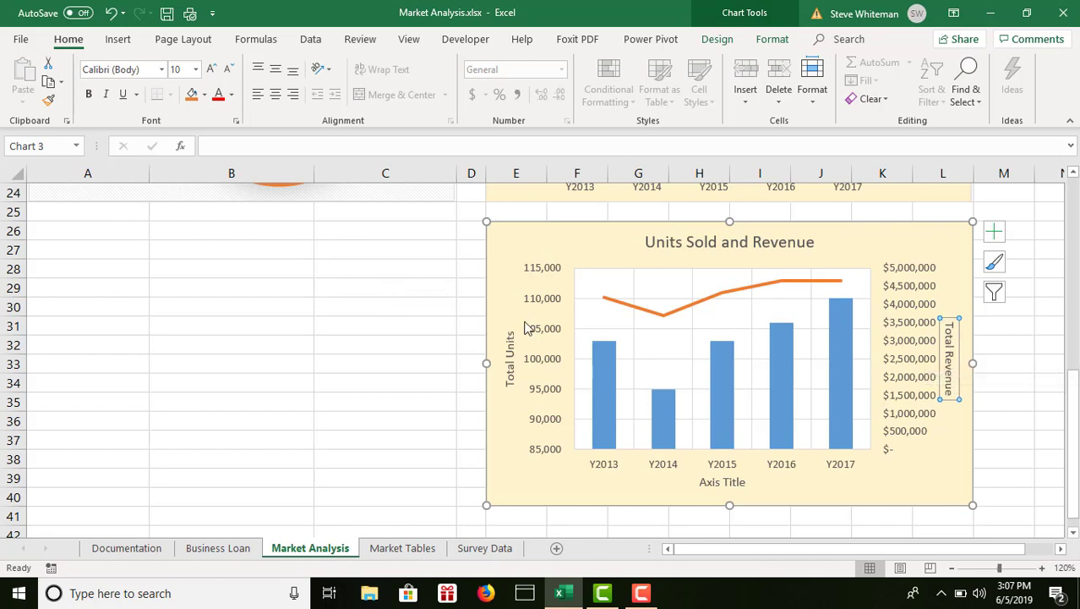
Set the text fill of the Total Units axis title in the combo chart to Light Blue.
left_click(510, 366)
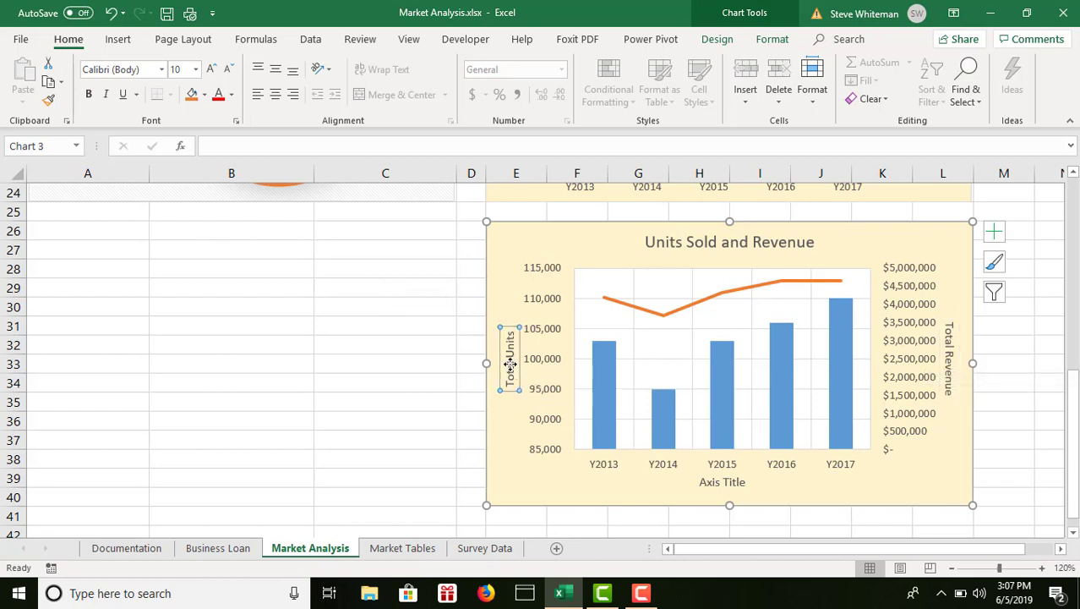
right_click(510, 366)
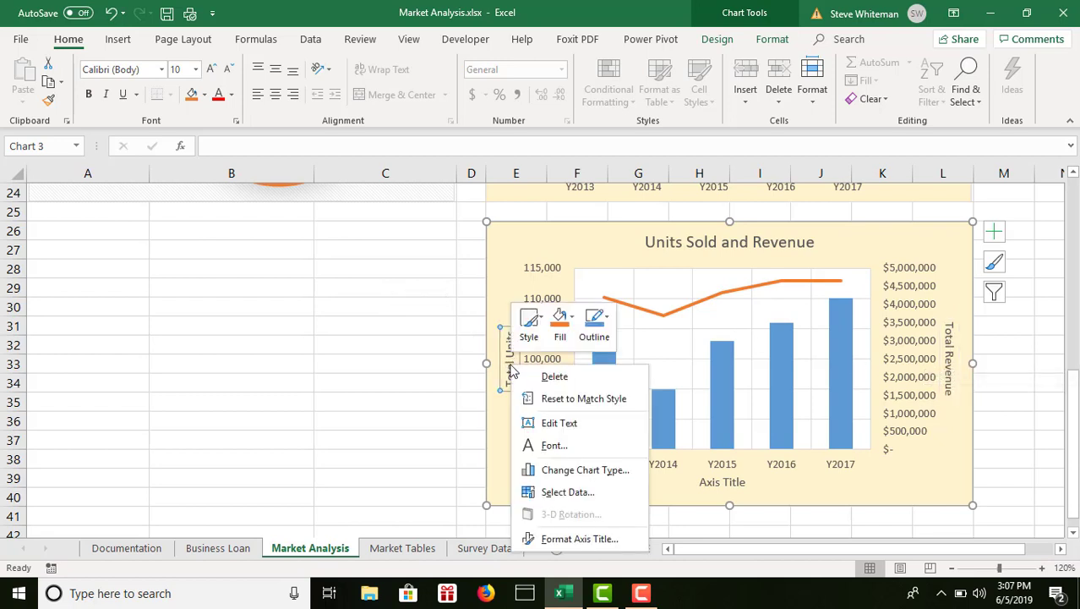
left_click(564, 540)
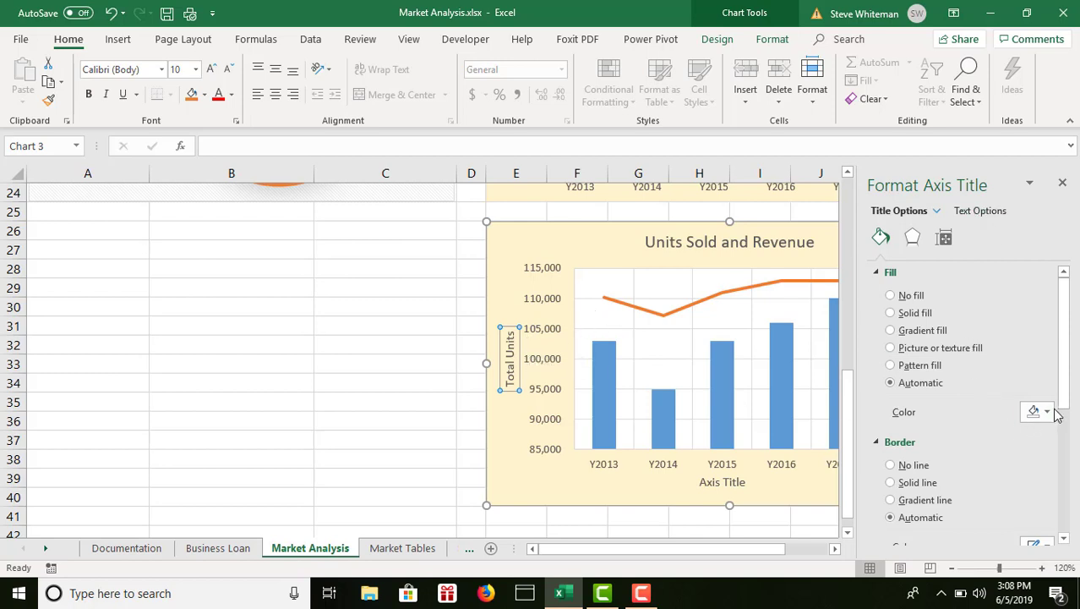
left_click(978, 212)
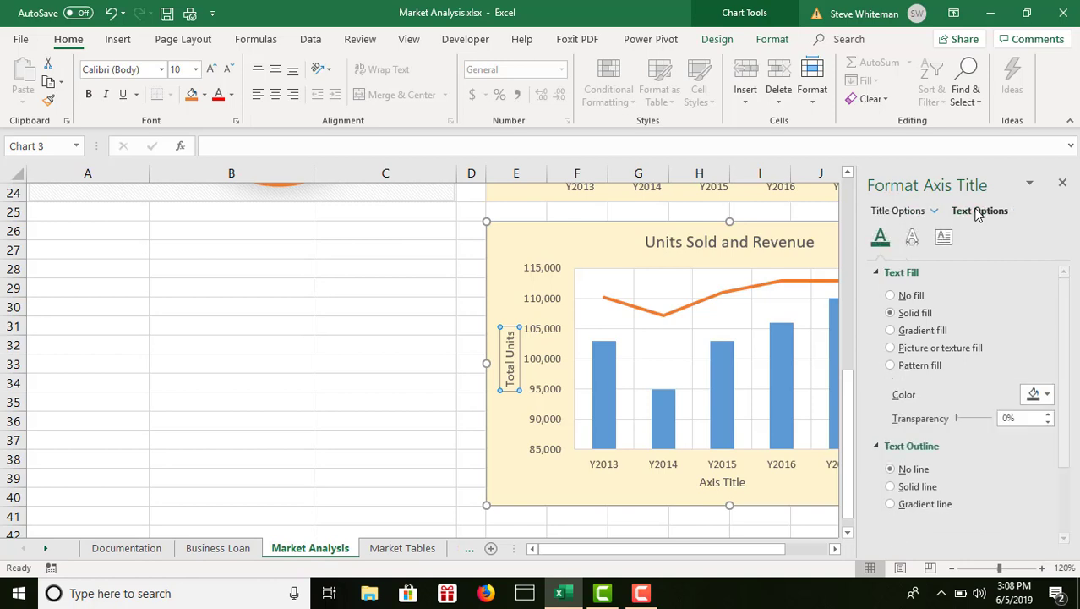
left_click(1048, 396)
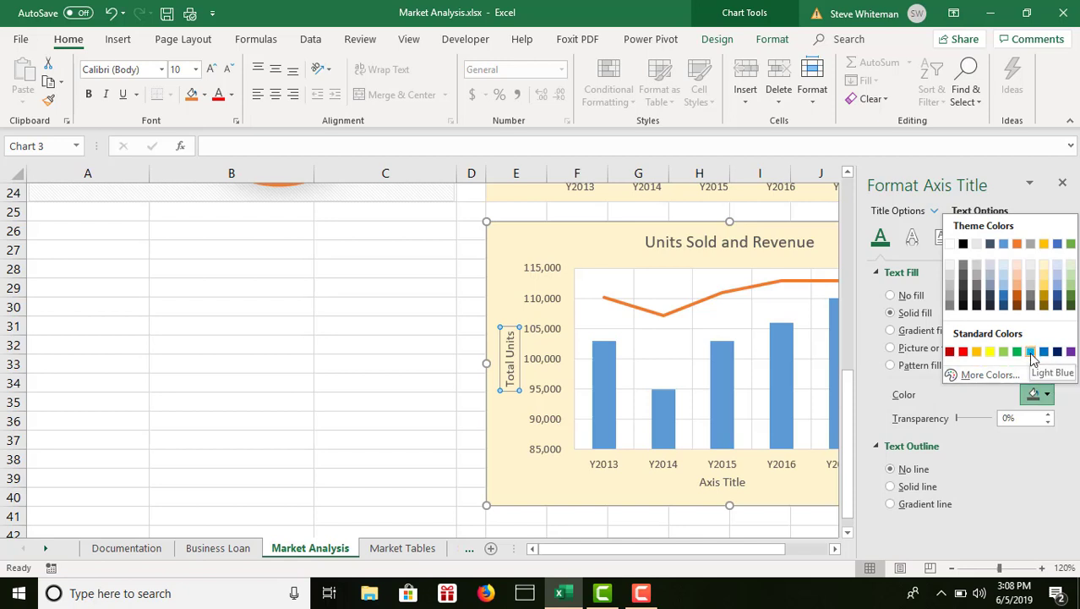
left_click(1030, 352)
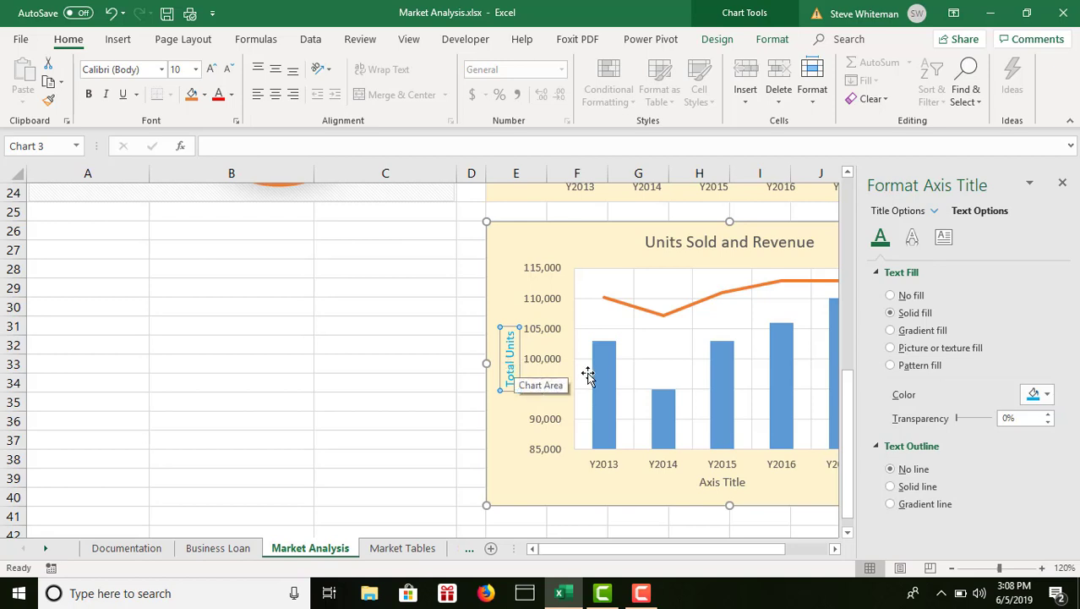
mouse_move(606, 378)
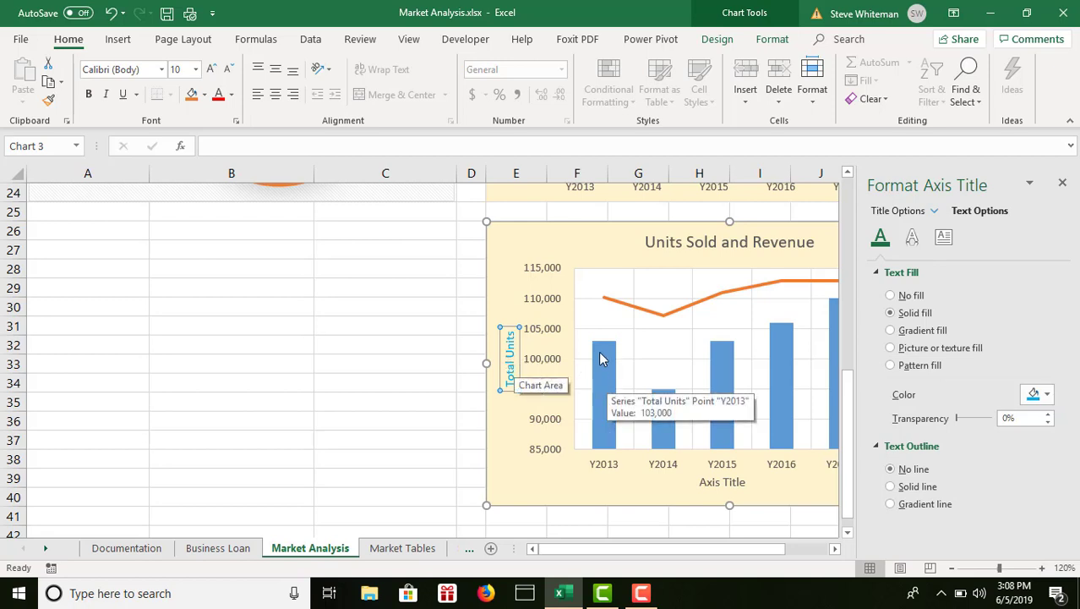
Set the text fill of the primary vertical axis labels to Light Blue.
left_click(544, 273)
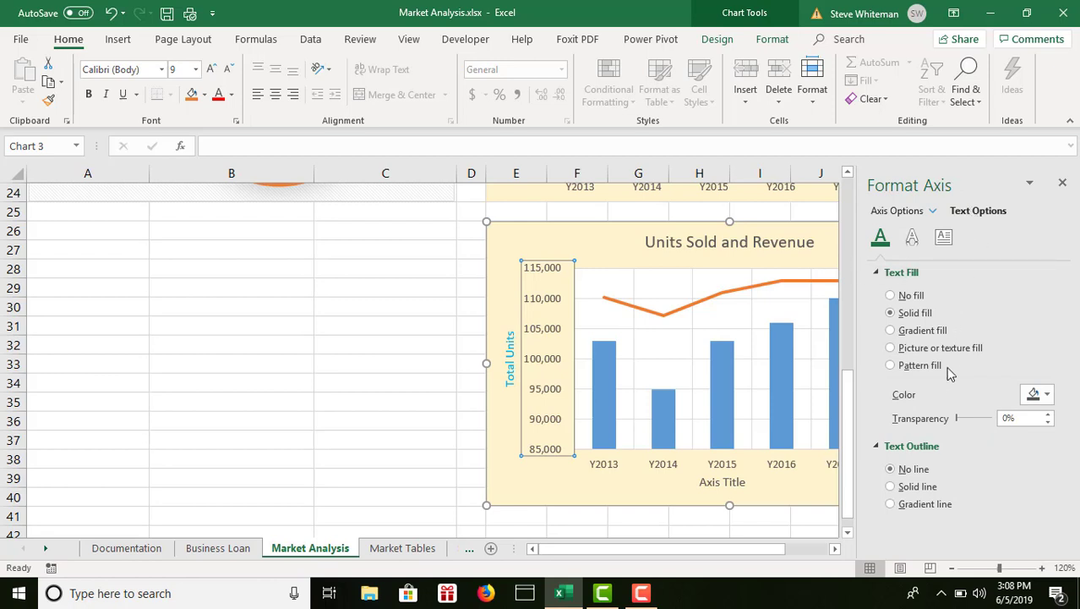
left_click(1047, 395)
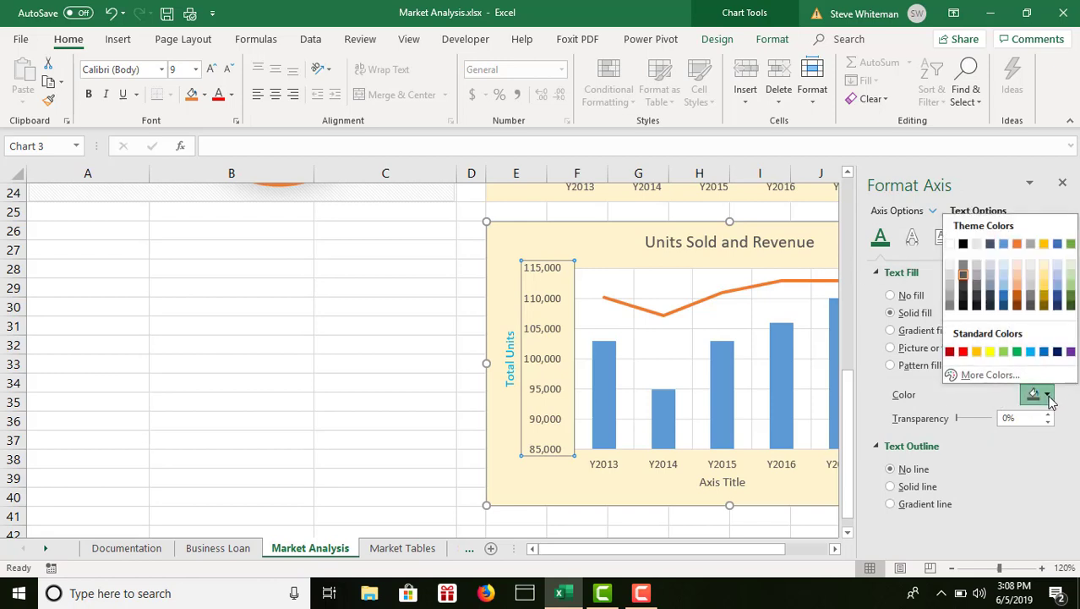
left_click(1030, 352)
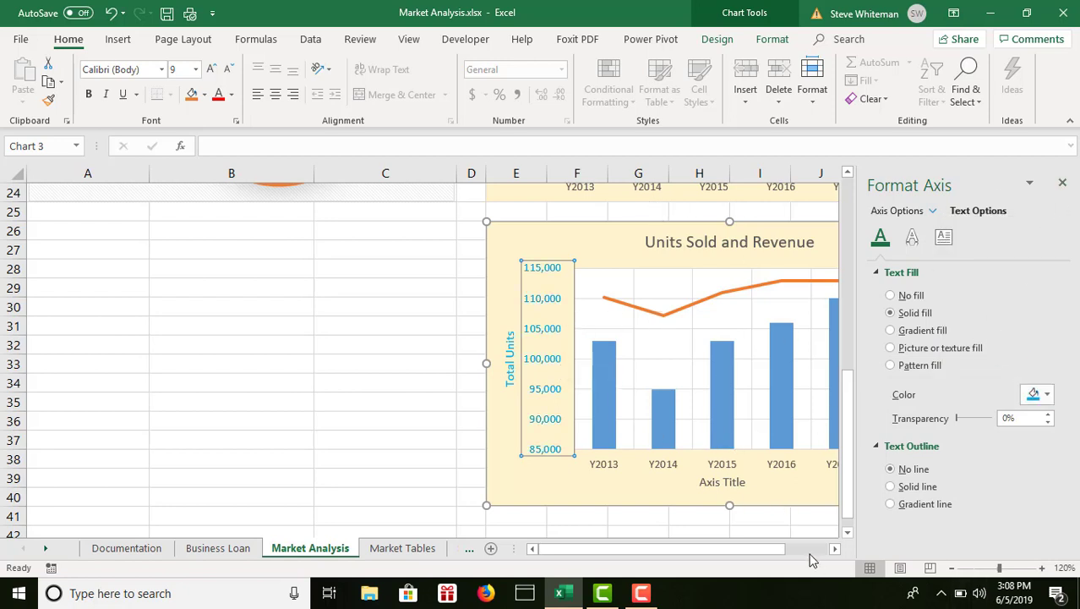
Set the text fill of the Total Revenue axis title to the orange theme color.
left_click(835, 551)
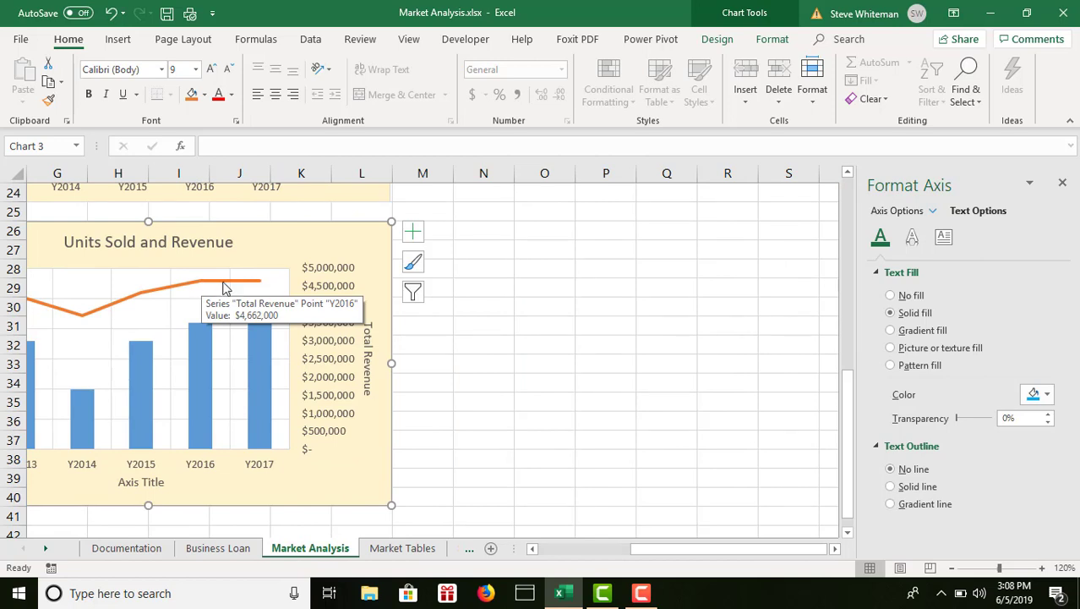
left_click(368, 341)
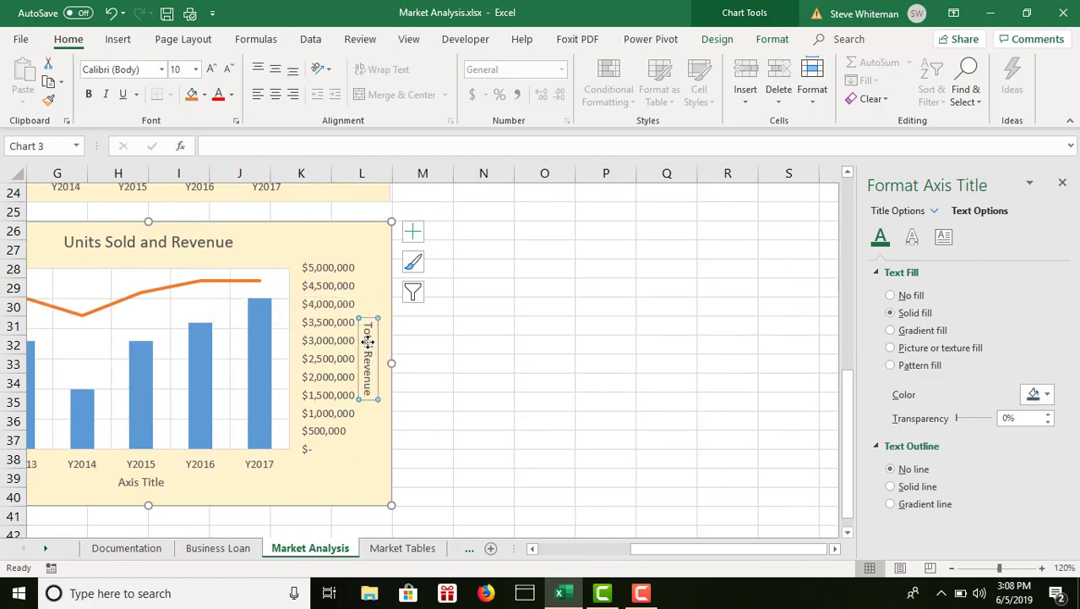
left_click(1048, 396)
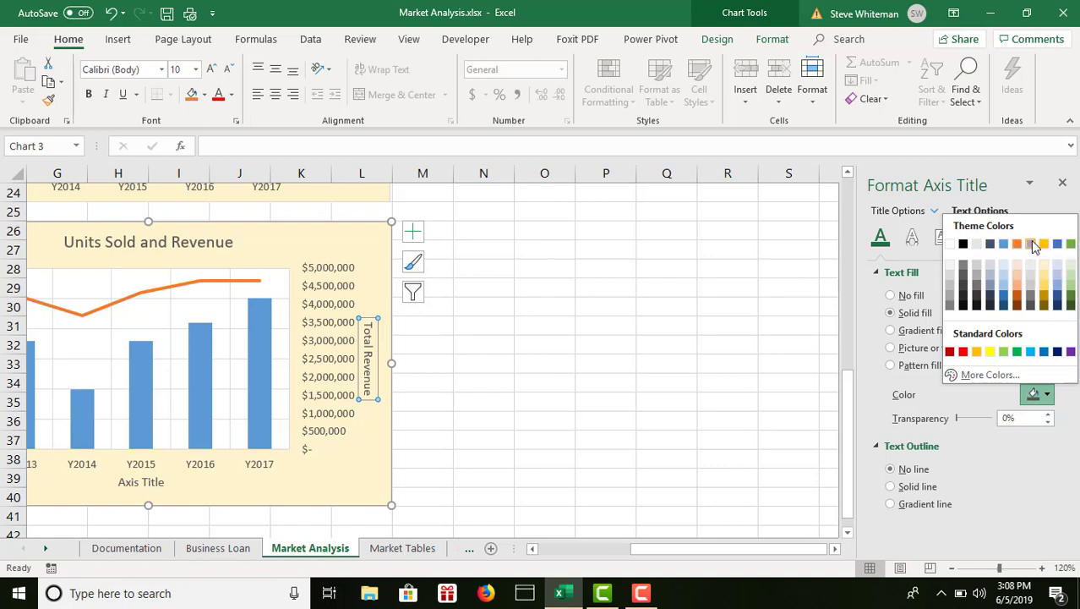
left_click(1017, 244)
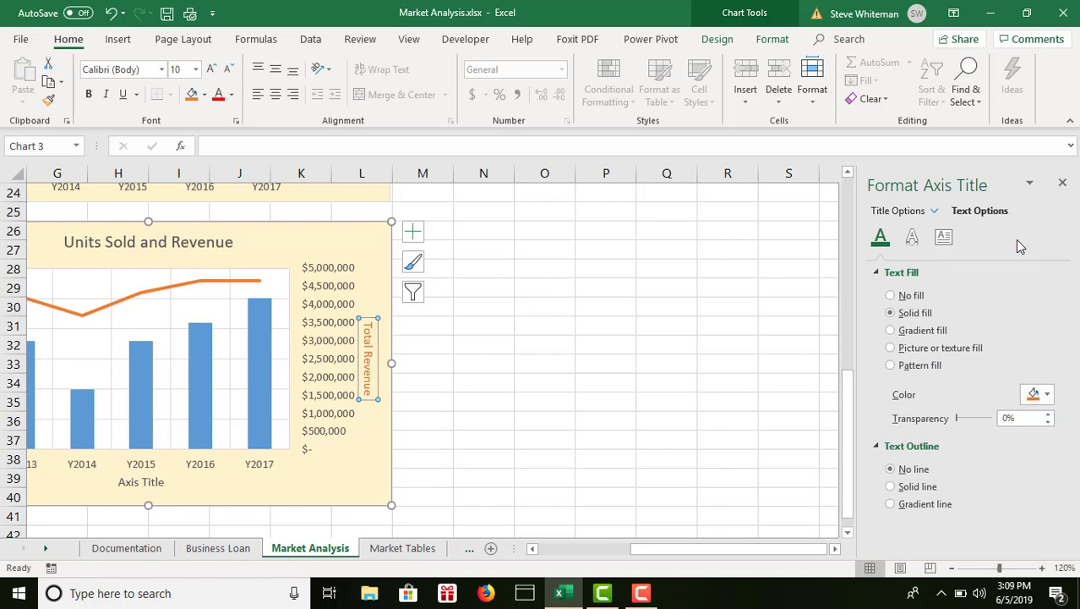
Set the text fill of the secondary vertical axis labels to the orange theme color.
left_click(333, 269)
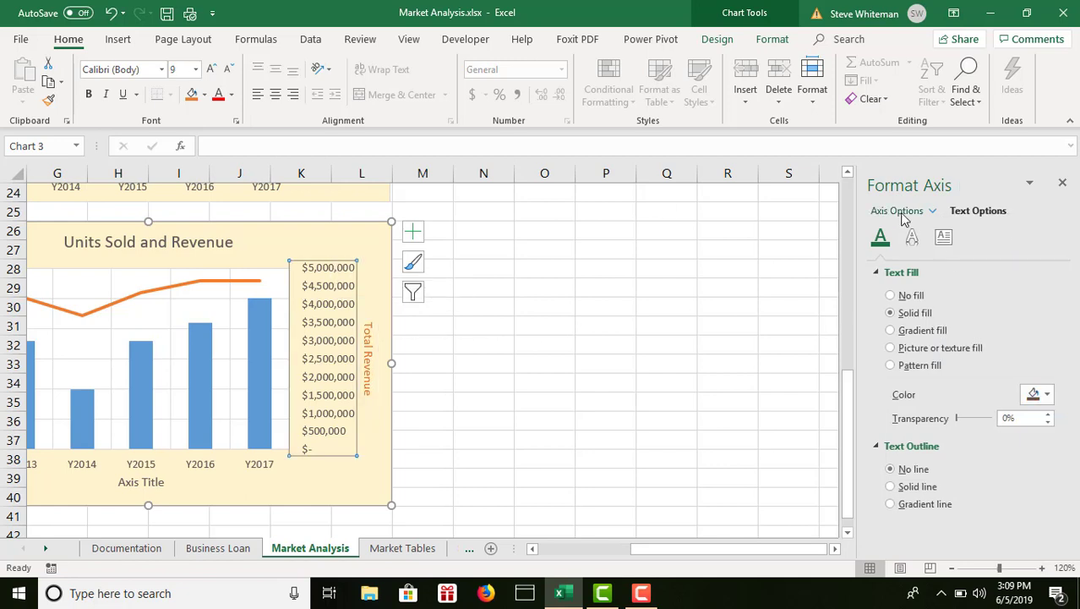
left_click(1048, 394)
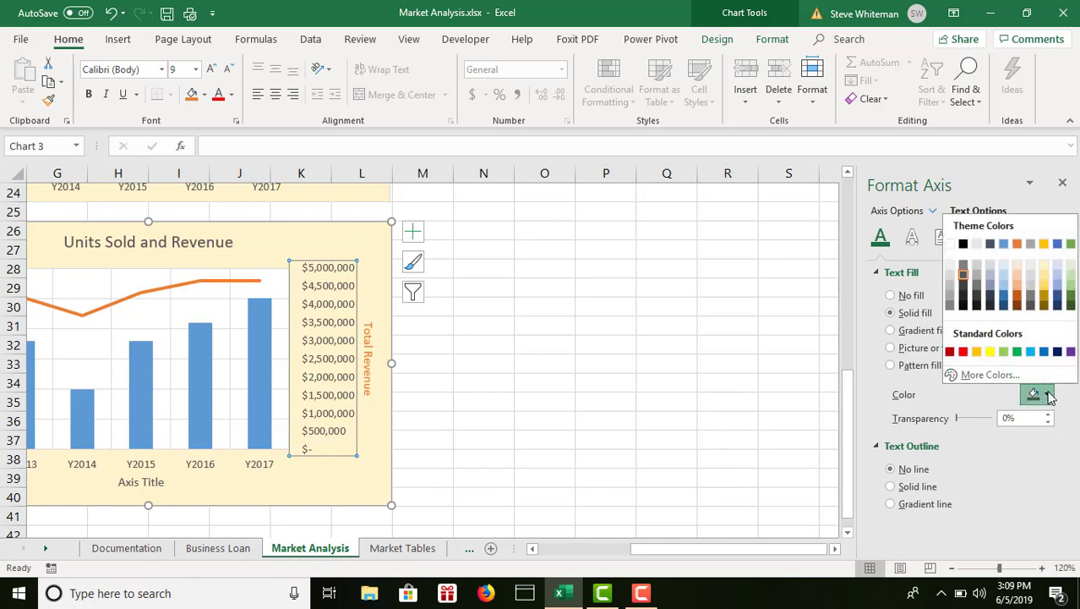
left_click(1017, 244)
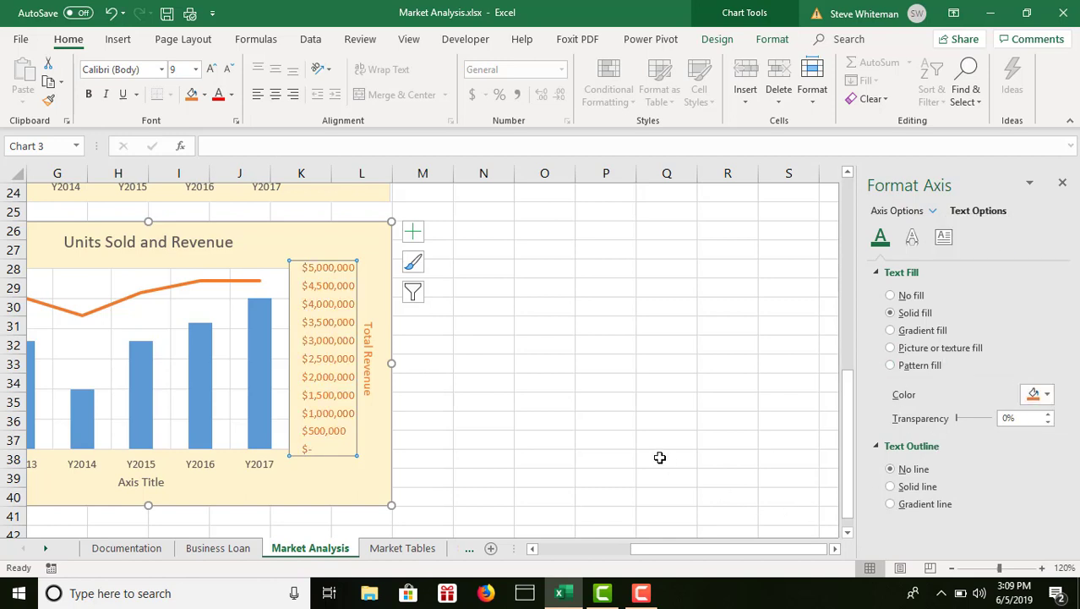
left_click(532, 548)
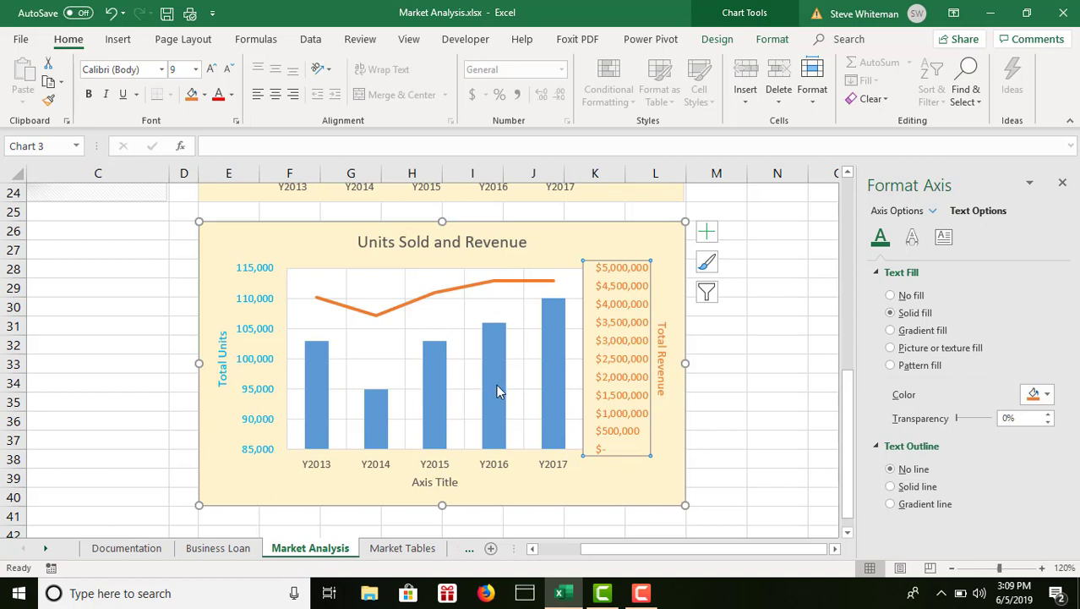
left_click(752, 404)
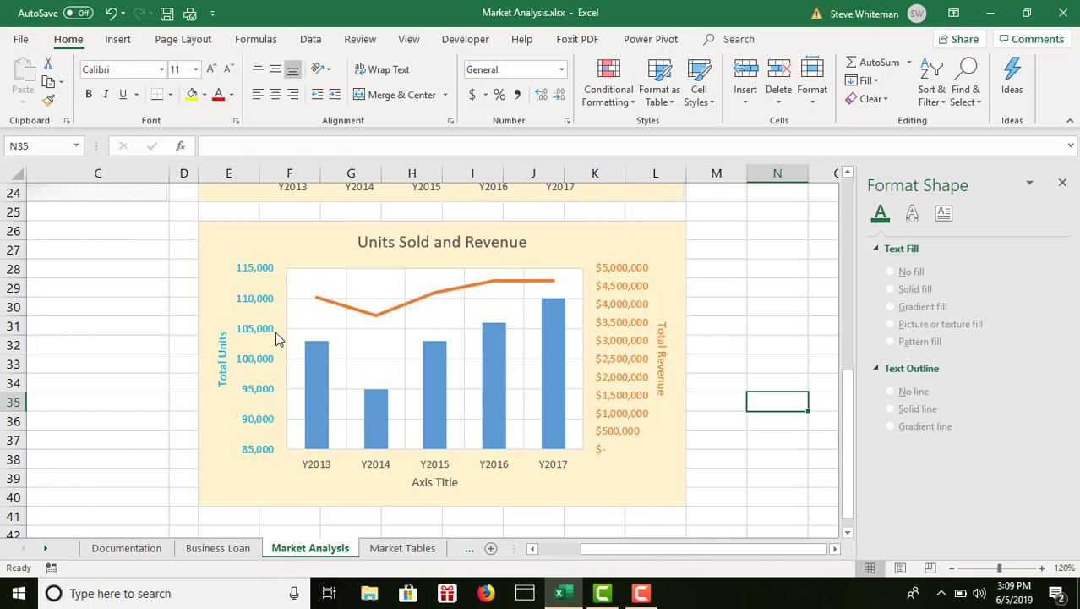
Try a major unit of 3500000 on the secondary vertical axis of the combo chart.
right_click(615, 273)
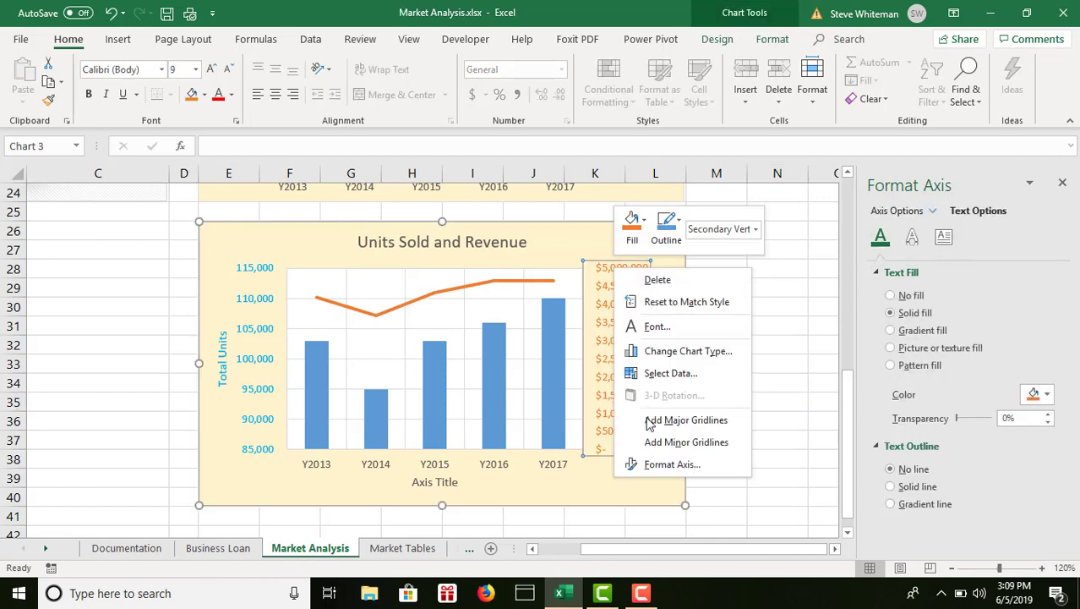
left_click(656, 465)
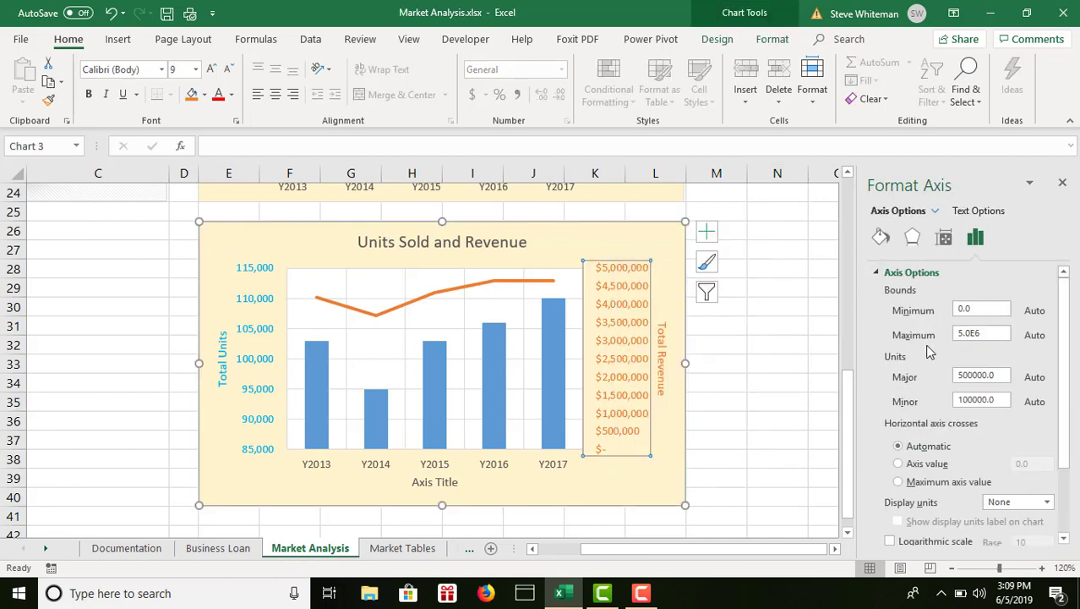
left_click(979, 378)
double_click(979, 377)
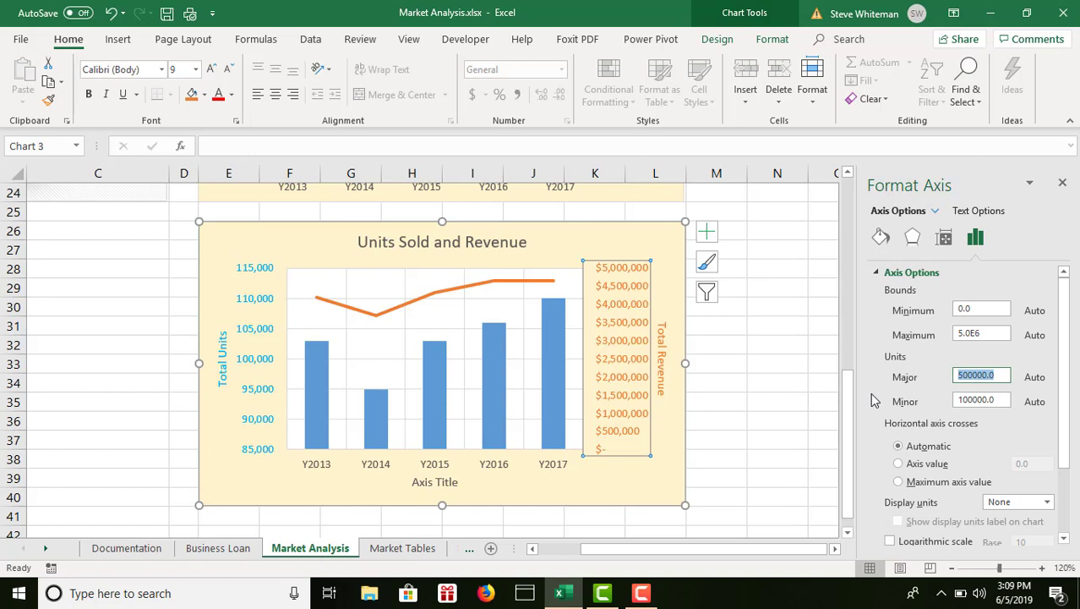
type("35")
type("00000")
left_click(1005, 398)
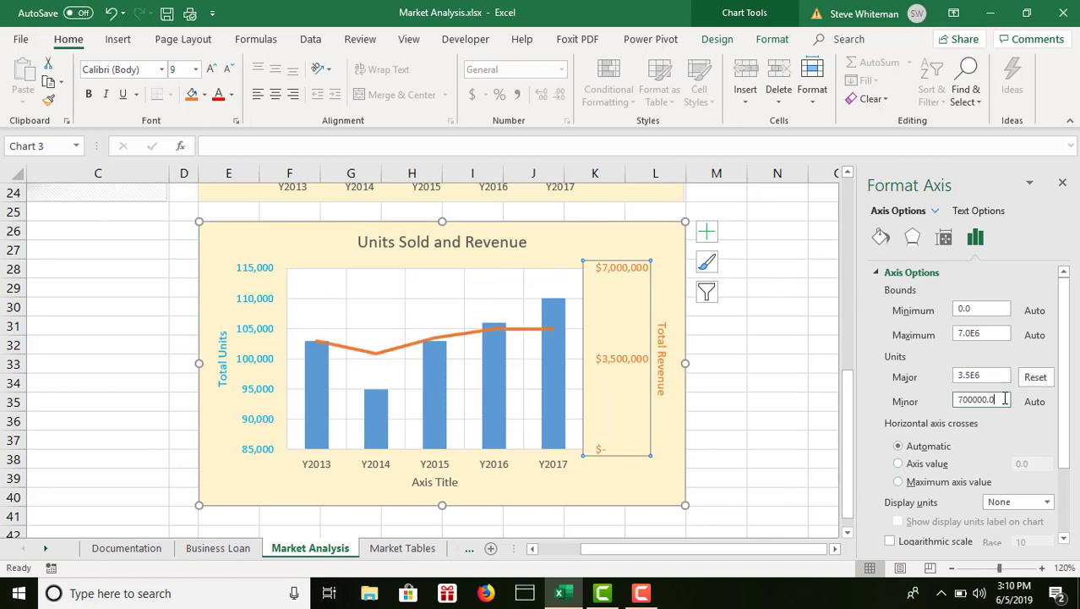
Try a minor unit of 3500000 and a major unit of 5000000 on the secondary vertical axis.
left_click_drag(1001, 399, 940, 398)
type("3500000")
left_click_drag(992, 375, 931, 373)
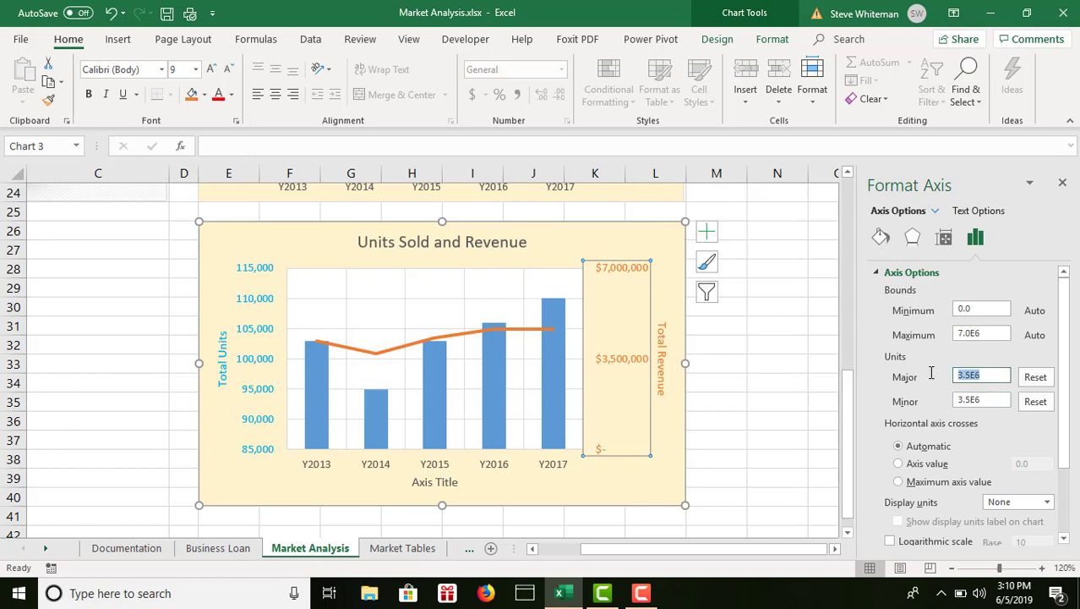
type("5000000")
left_click(756, 366)
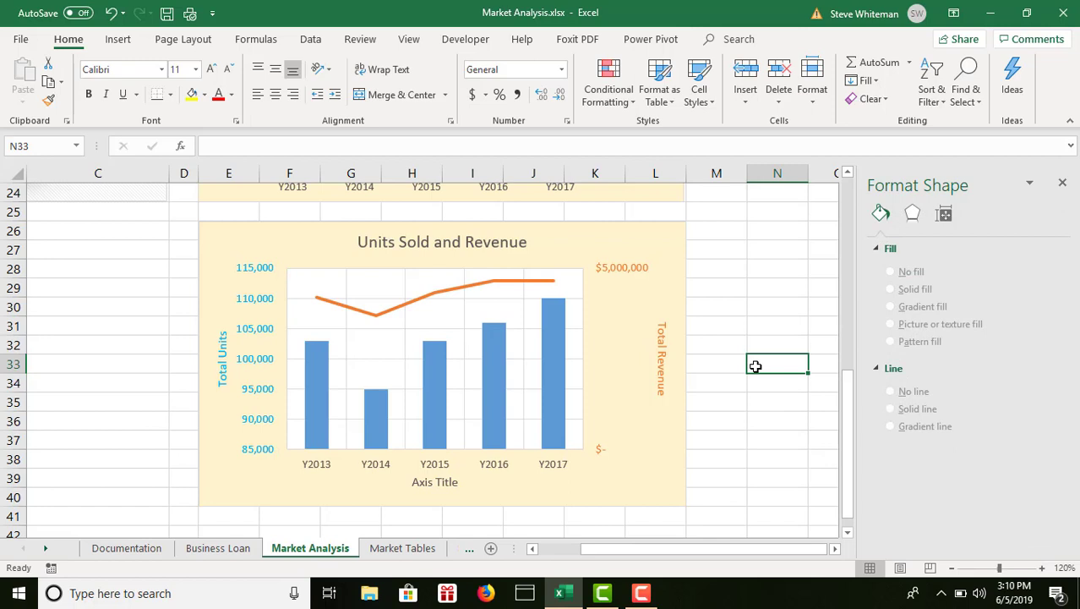
Undo the major and minor unit changes on the secondary vertical axis.
right_click(618, 271)
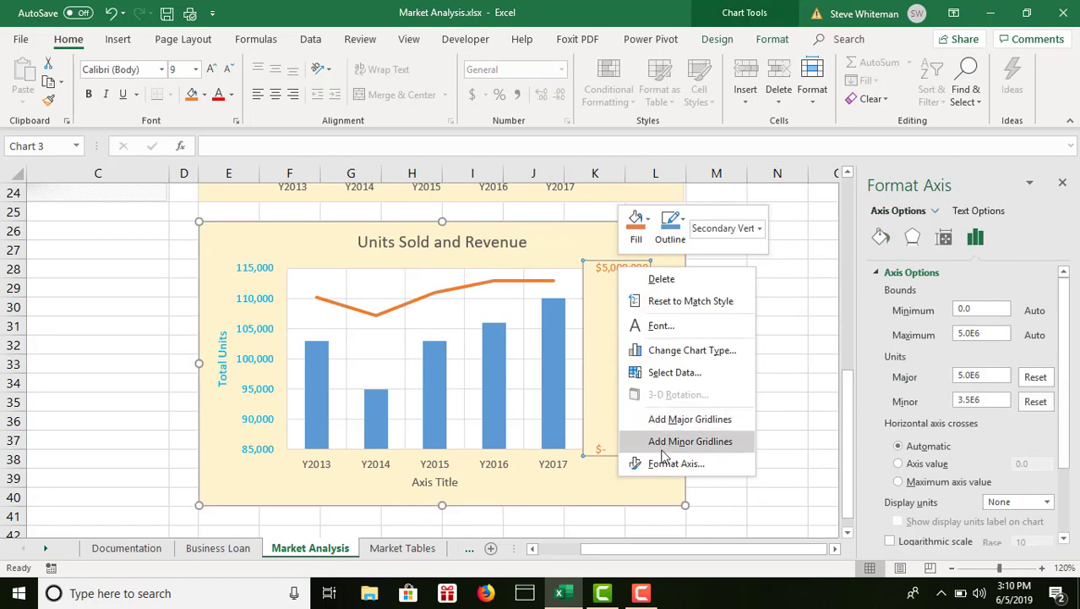
left_click(665, 464)
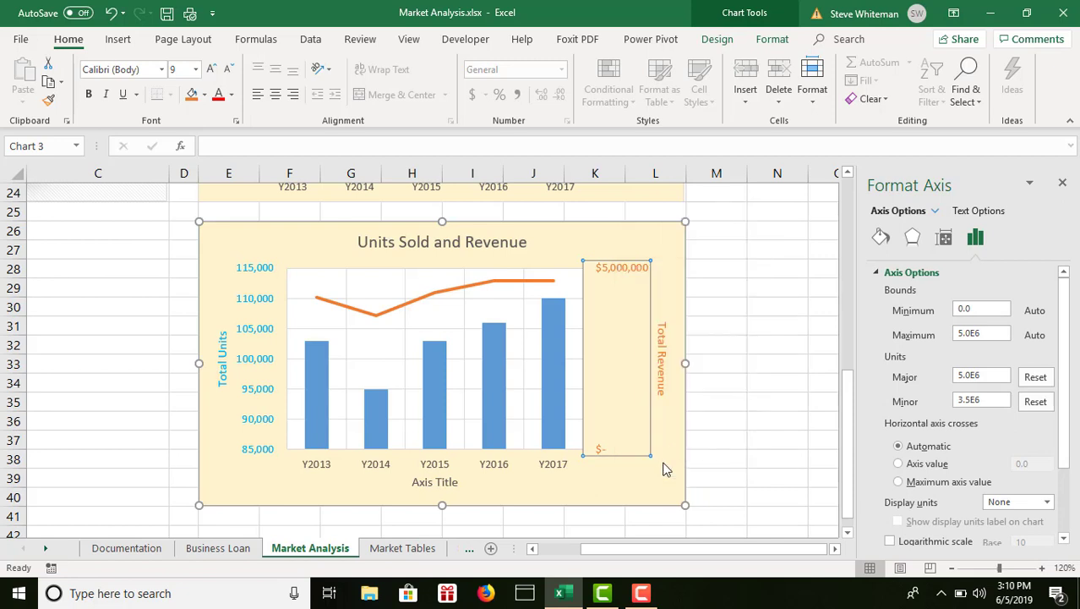
left_click(111, 16)
left_click(111, 15)
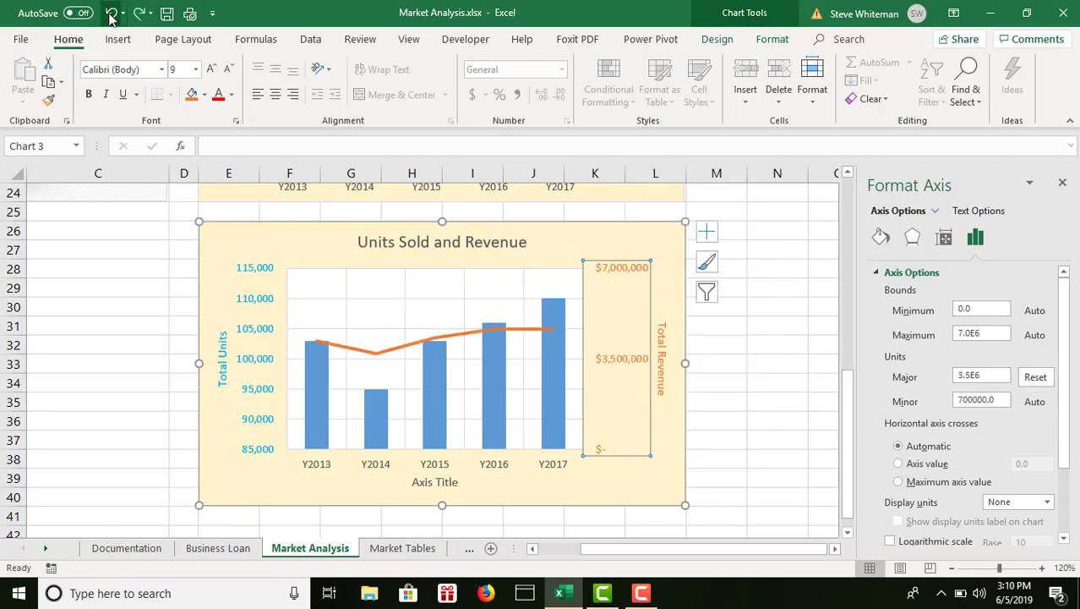
left_click(111, 15)
left_click(111, 15)
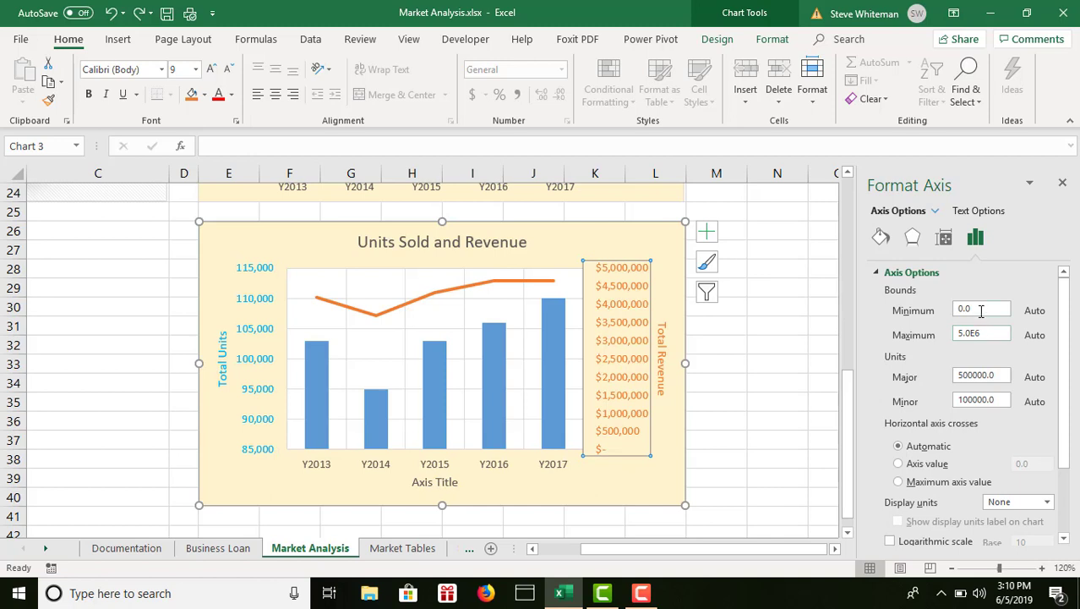
Set the secondary vertical axis bounds to a minimum of 3500000 and a maximum of 5000000.
left_click_drag(980, 310, 926, 306)
type("3500000")
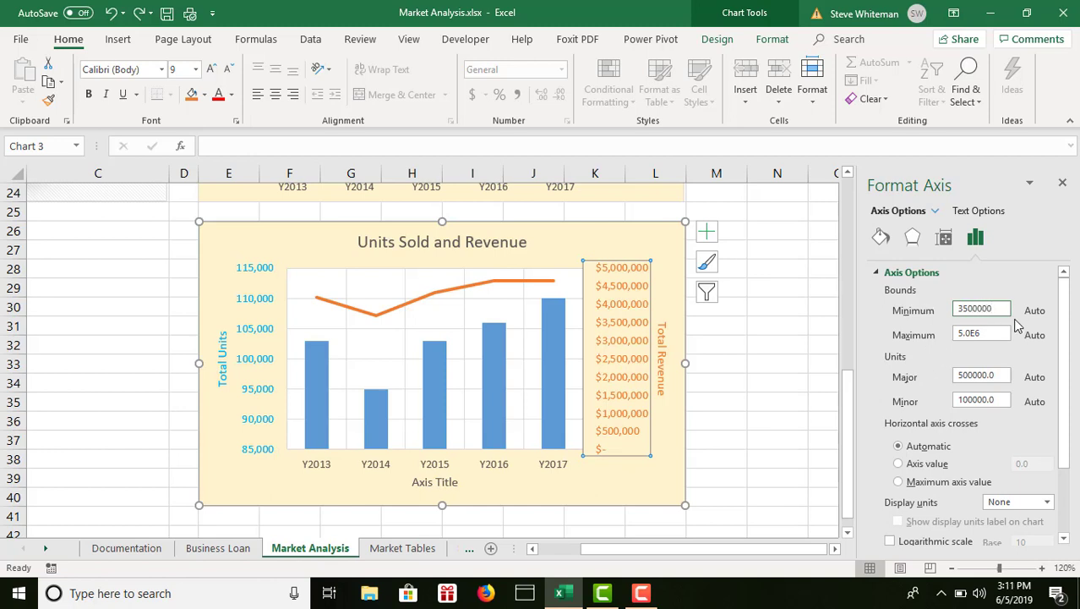
left_click_drag(993, 331, 939, 324)
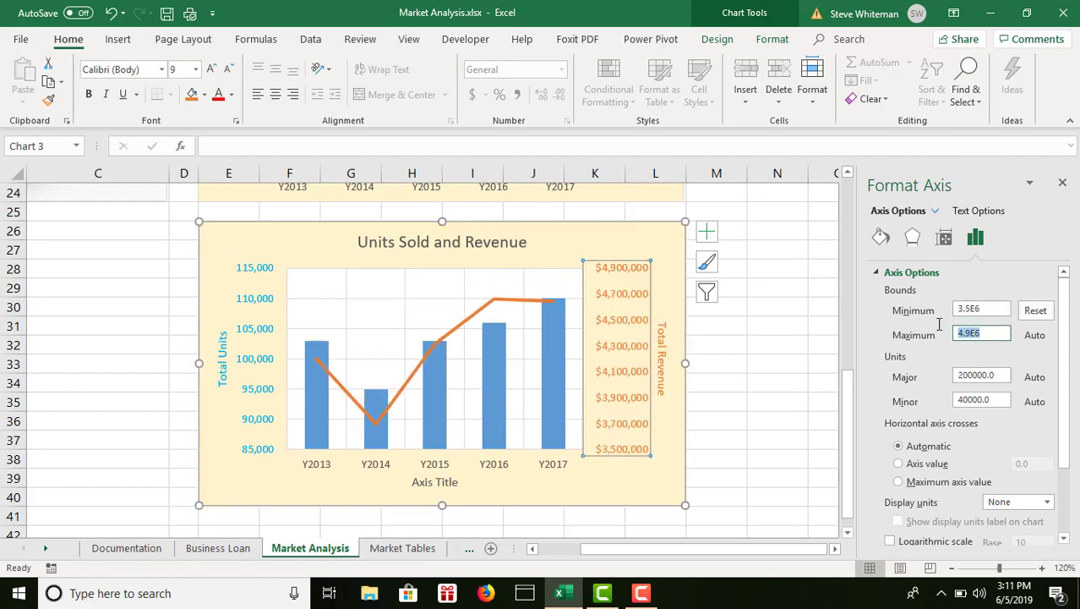
type("5000000")
left_click(767, 347)
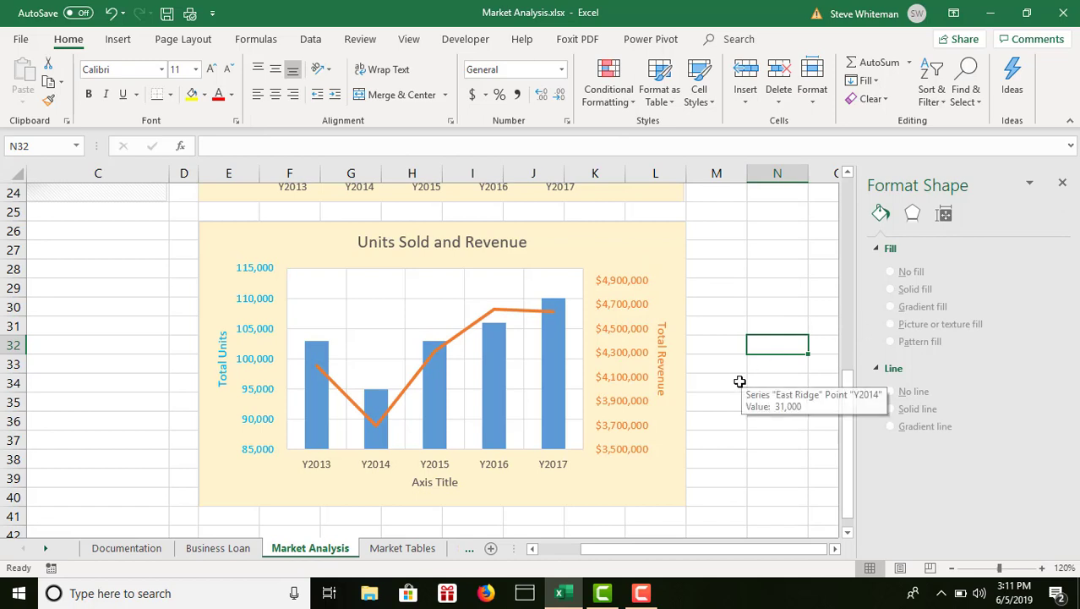
right_click(628, 312)
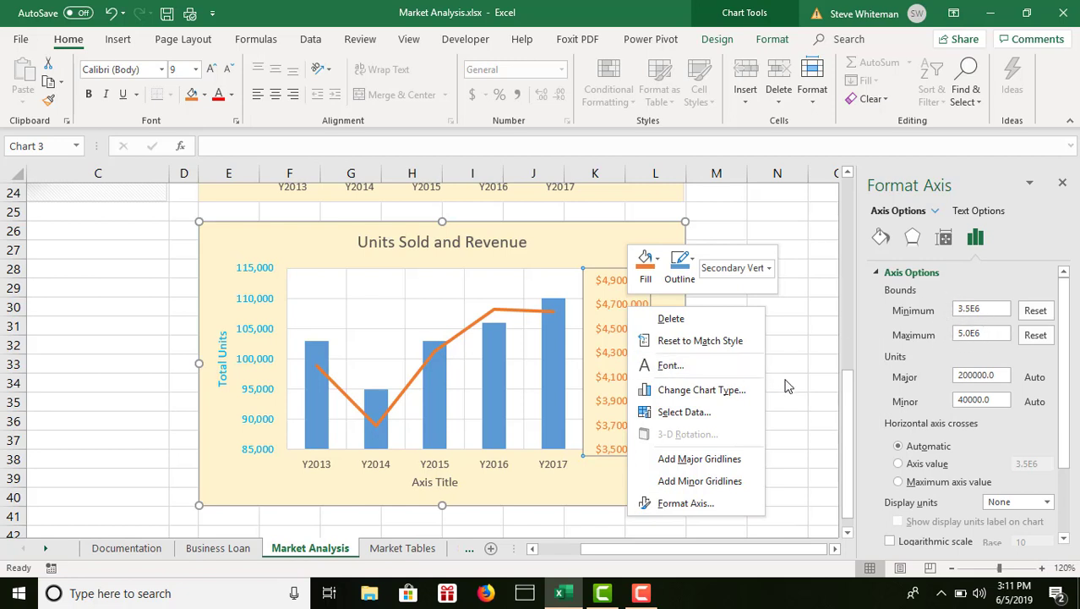
key("Escape")
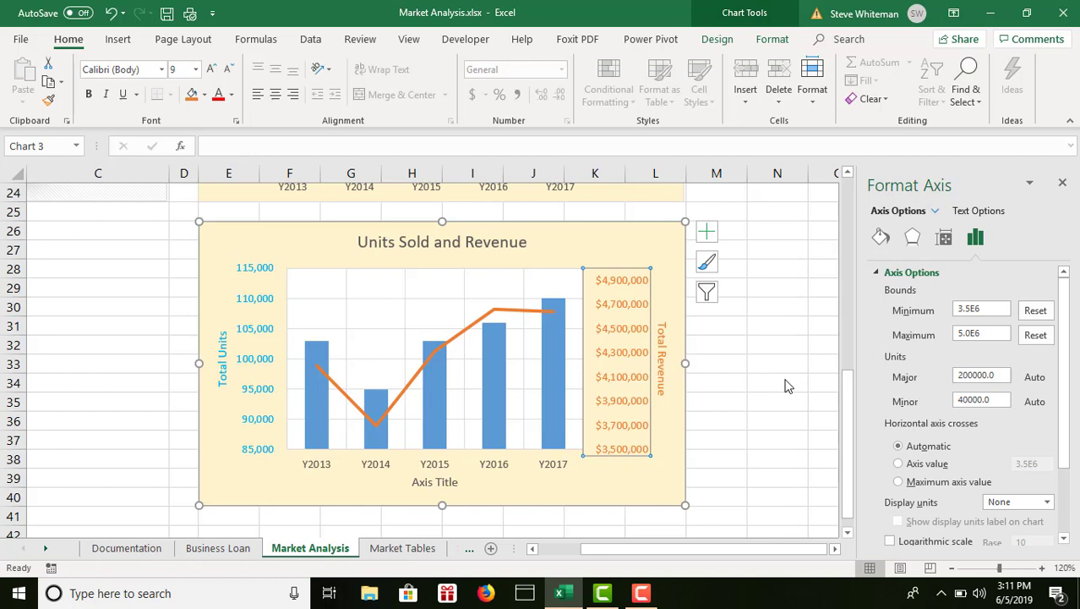
Insert a Pareto chart from the Sales Revenue brand and Y2017 ranges A23:A28 and F23:F28 on the Market Tables sheet.
left_click(414, 551)
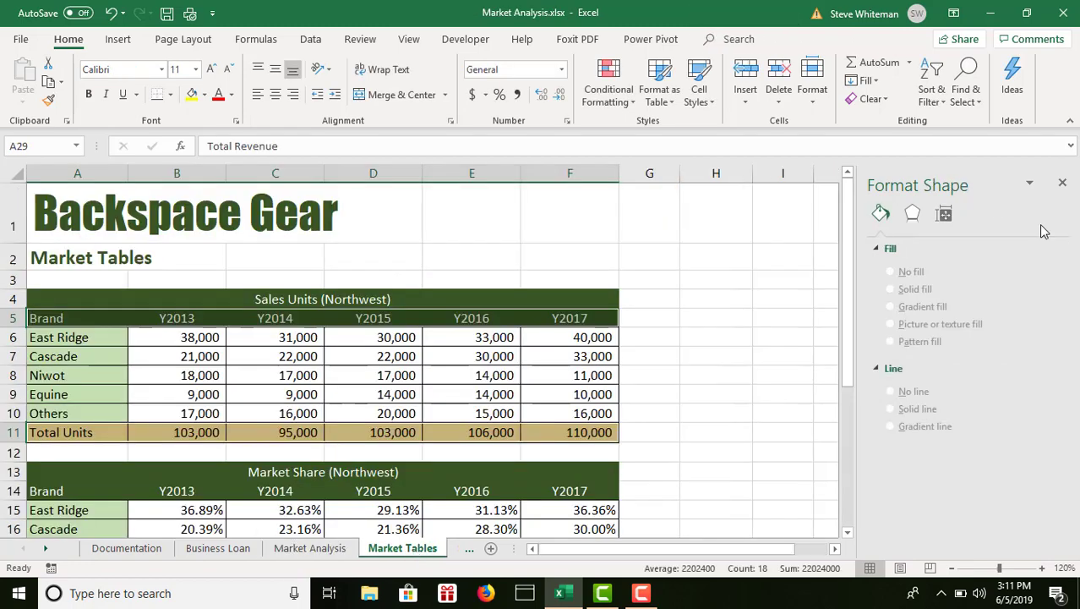
left_click(1063, 187)
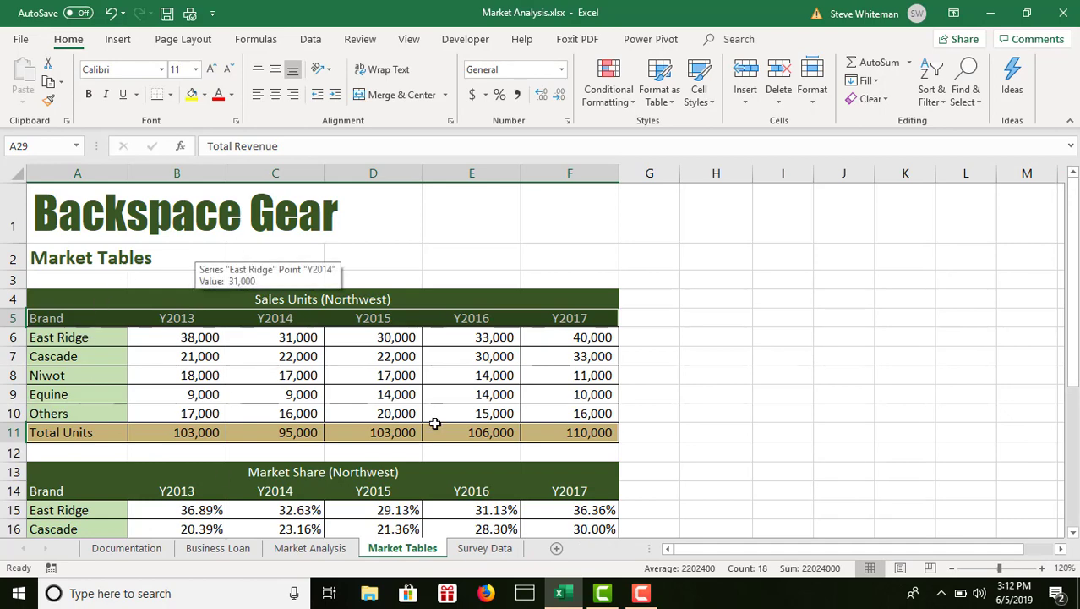
left_click_drag(1072, 239, 1078, 376)
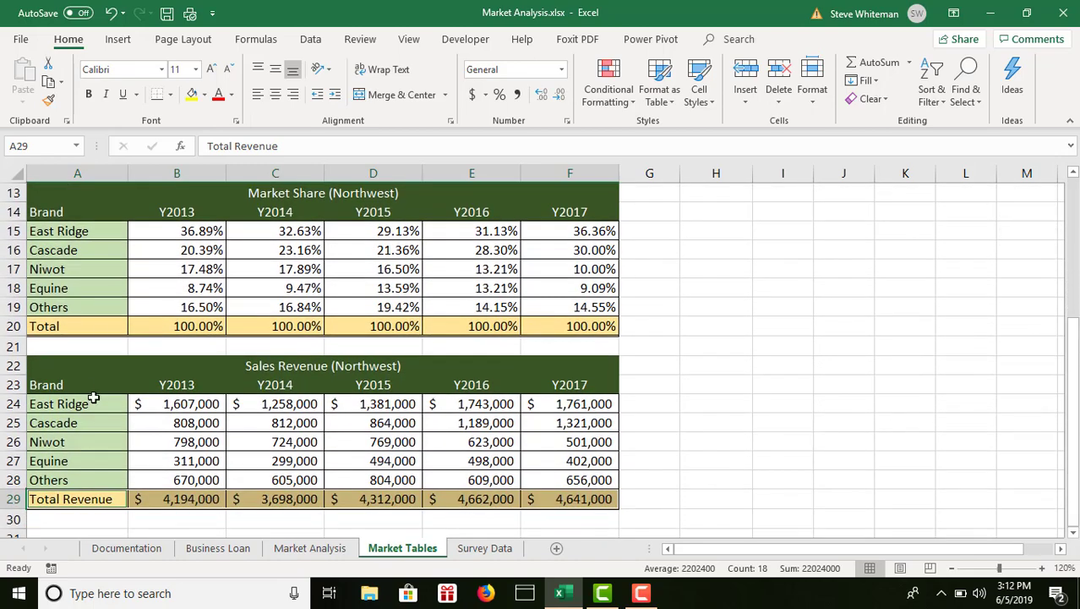
left_click_drag(75, 388, 76, 473)
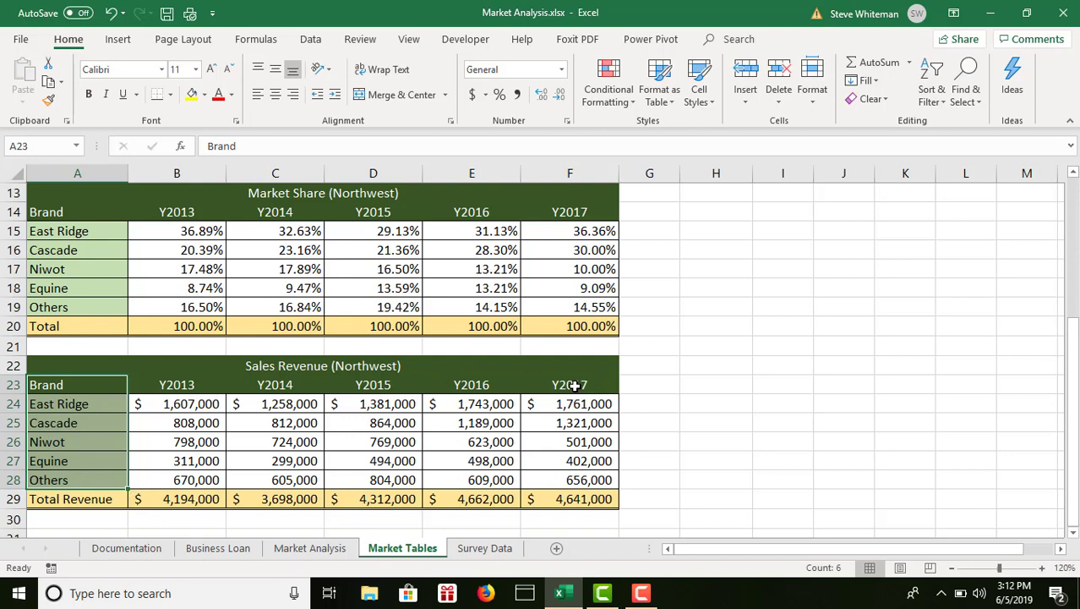
left_click_drag(573, 384, 572, 479)
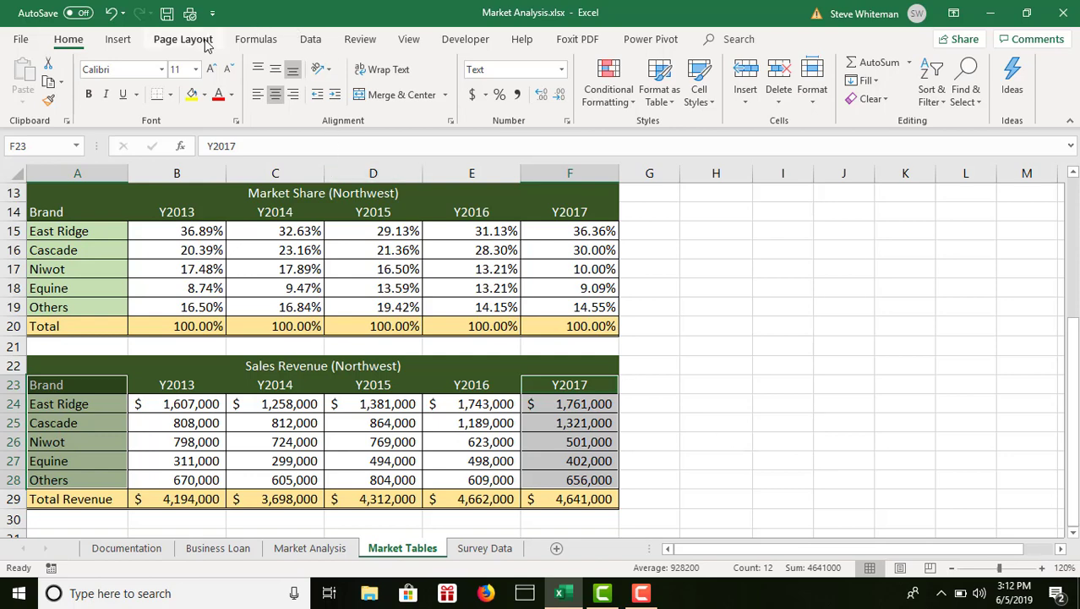
left_click(118, 39)
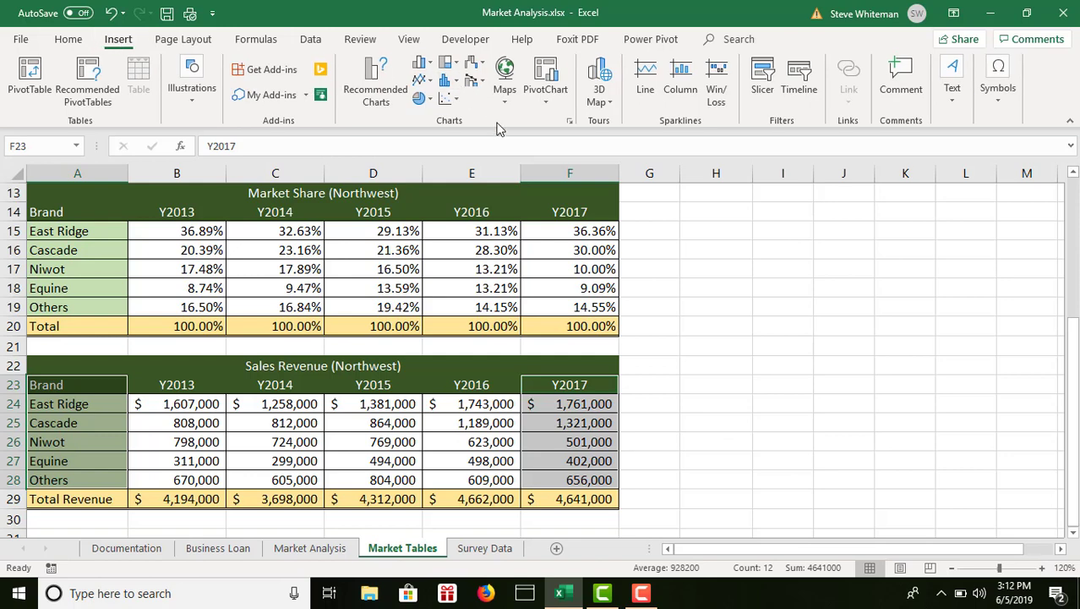
left_click(461, 83)
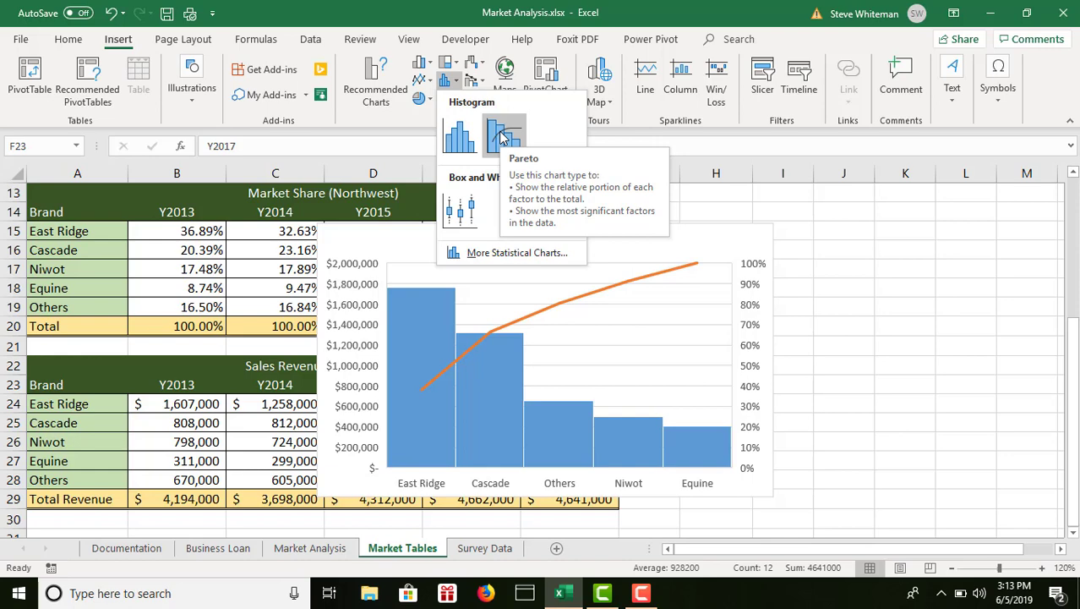
left_click(504, 135)
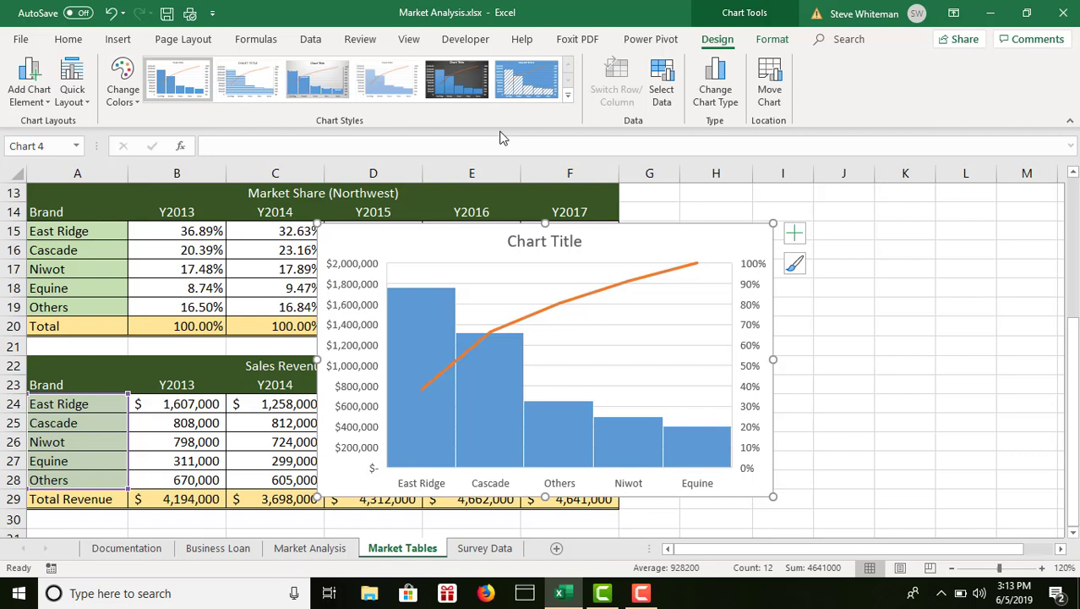
Move the Pareto chart to the Market Analysis worksheet as an embedded object.
right_click(708, 245)
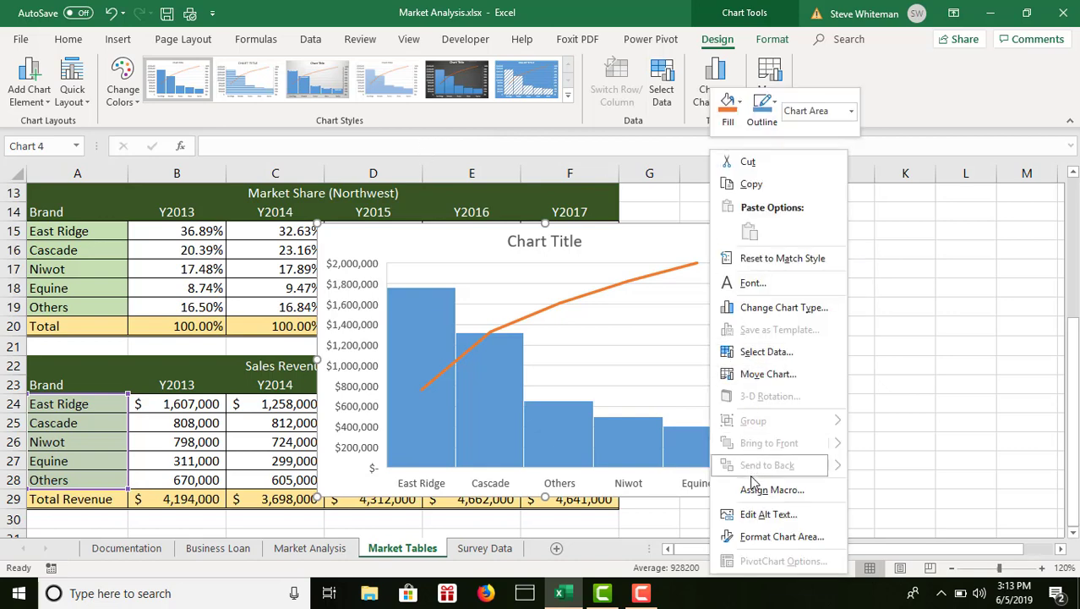
left_click(757, 379)
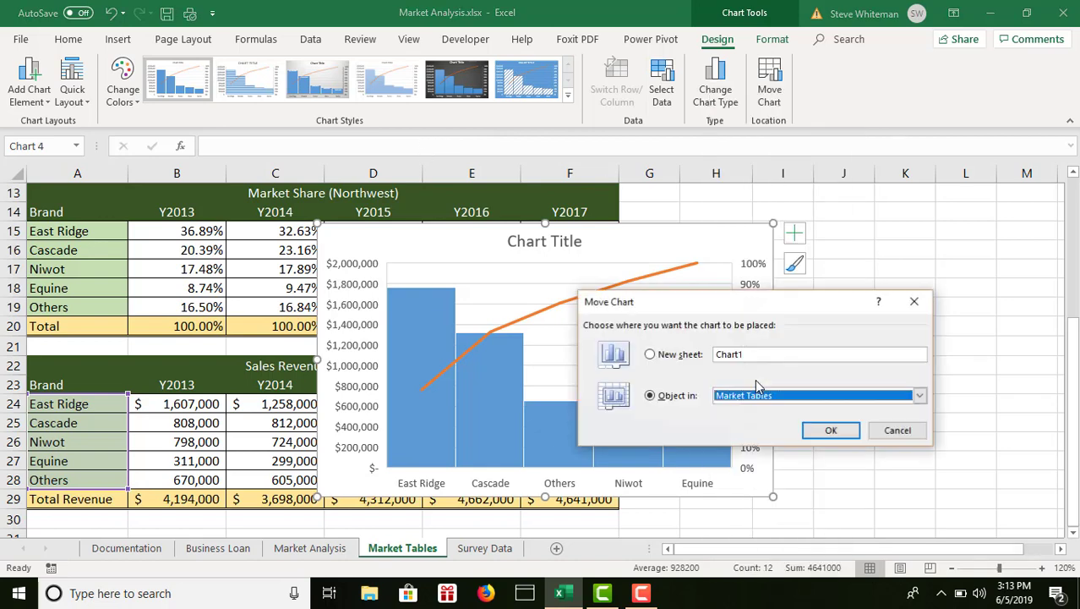
left_click(920, 395)
left_click(776, 430)
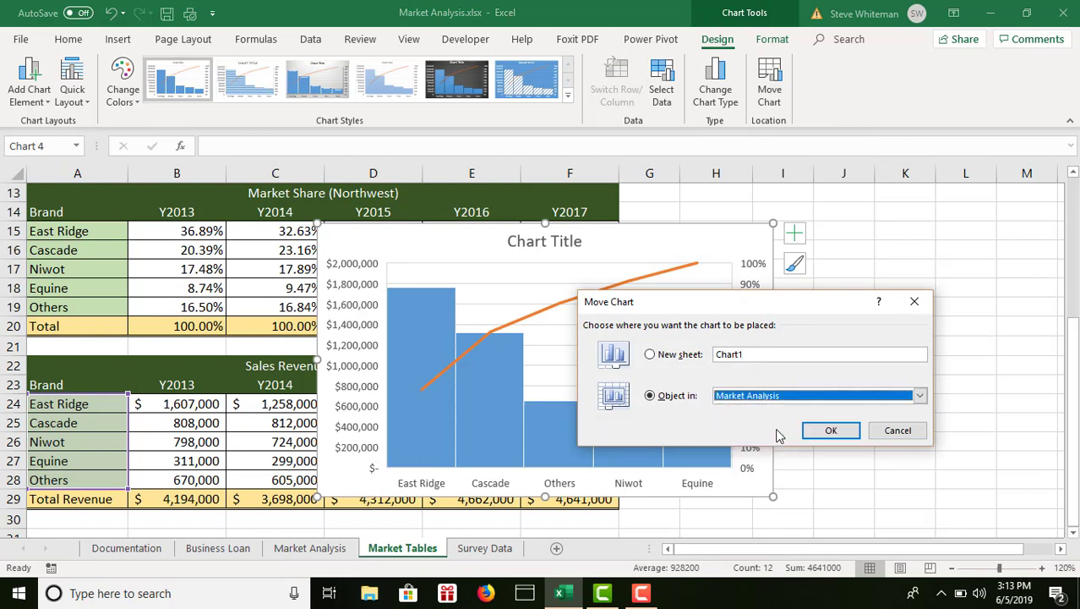
left_click(827, 431)
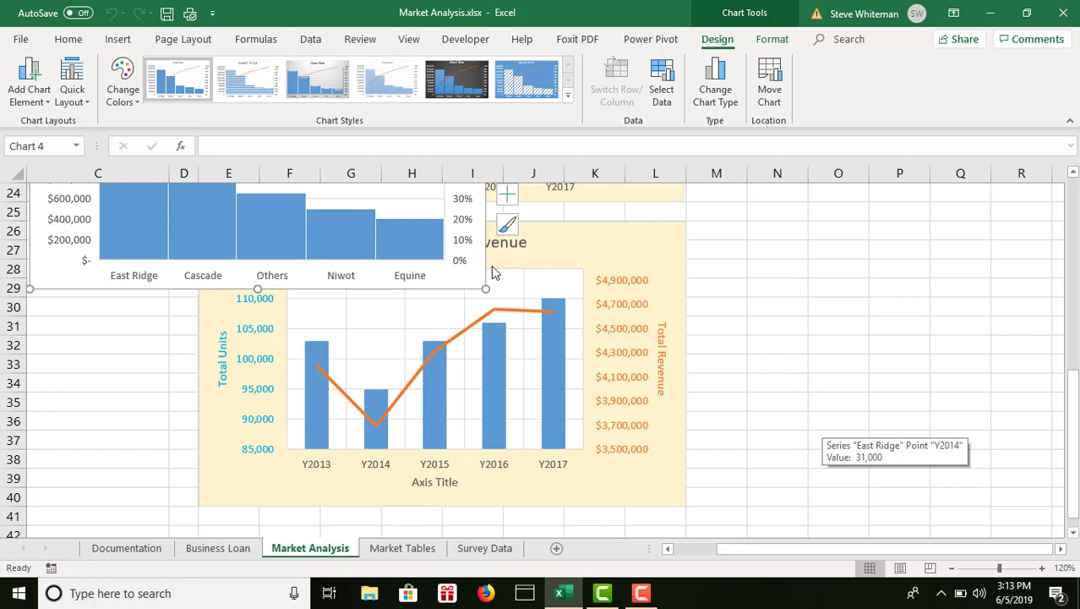
Position the Pareto chart below the pie chart with its upper-left corner at cell A26.
left_click(1074, 171)
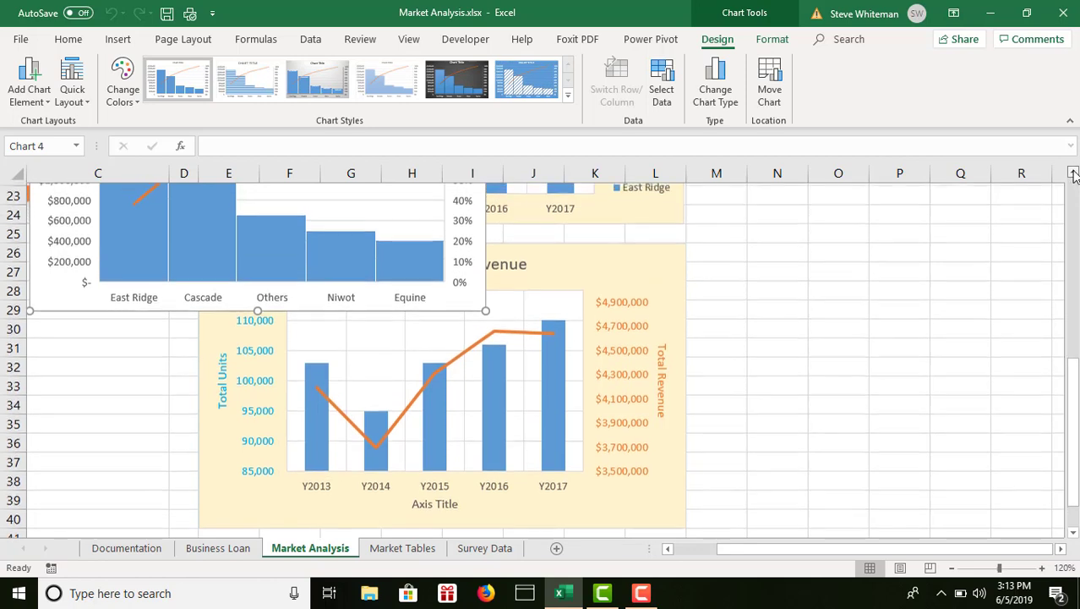
left_click_drag(357, 251, 269, 390)
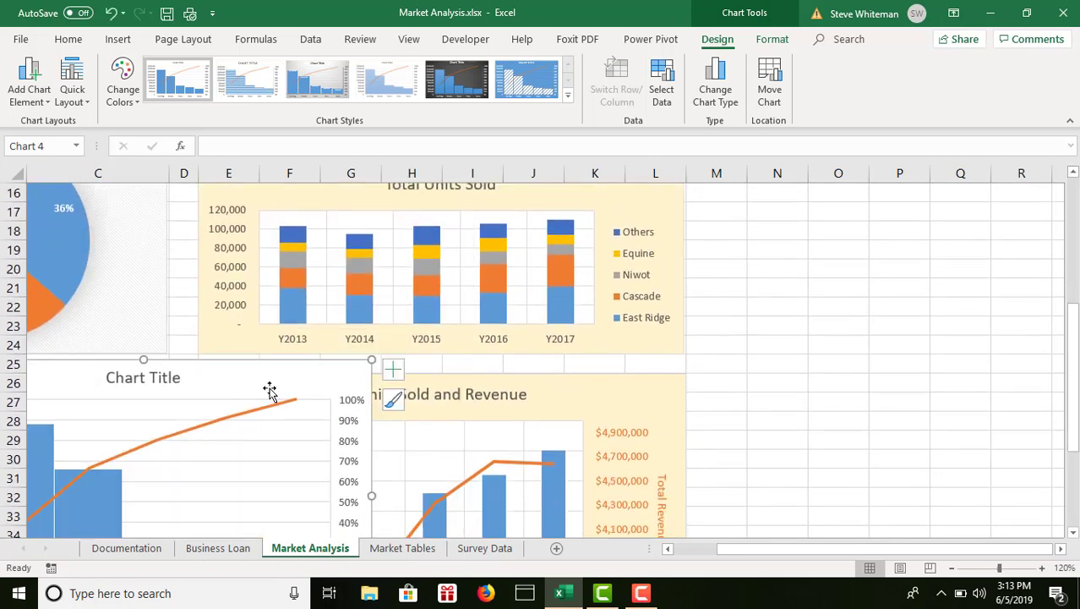
left_click(668, 548)
left_click(668, 549)
left_click(668, 549)
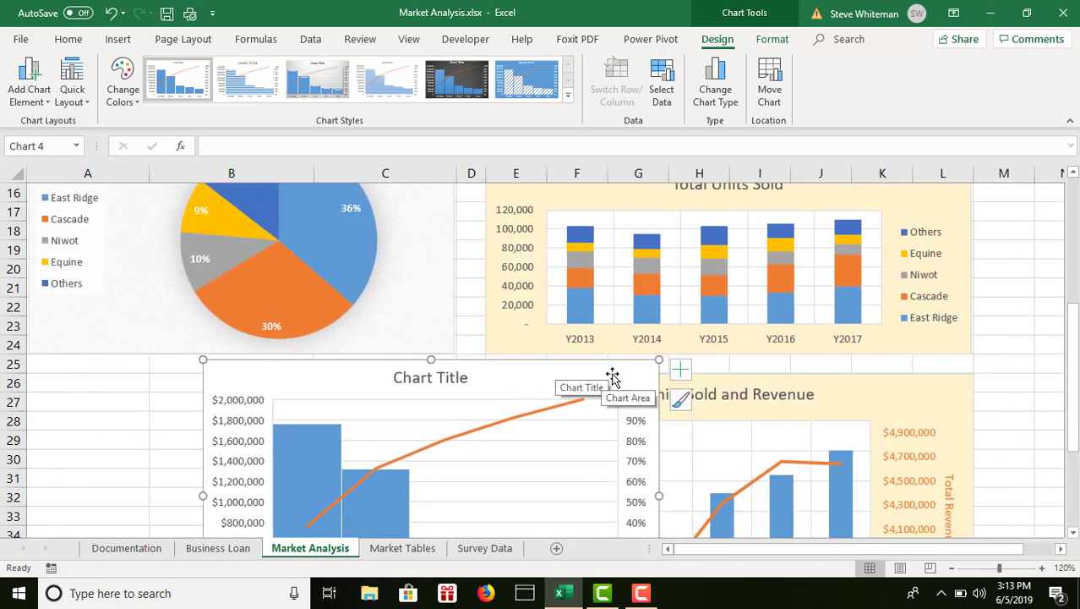
left_click_drag(621, 374, 437, 392)
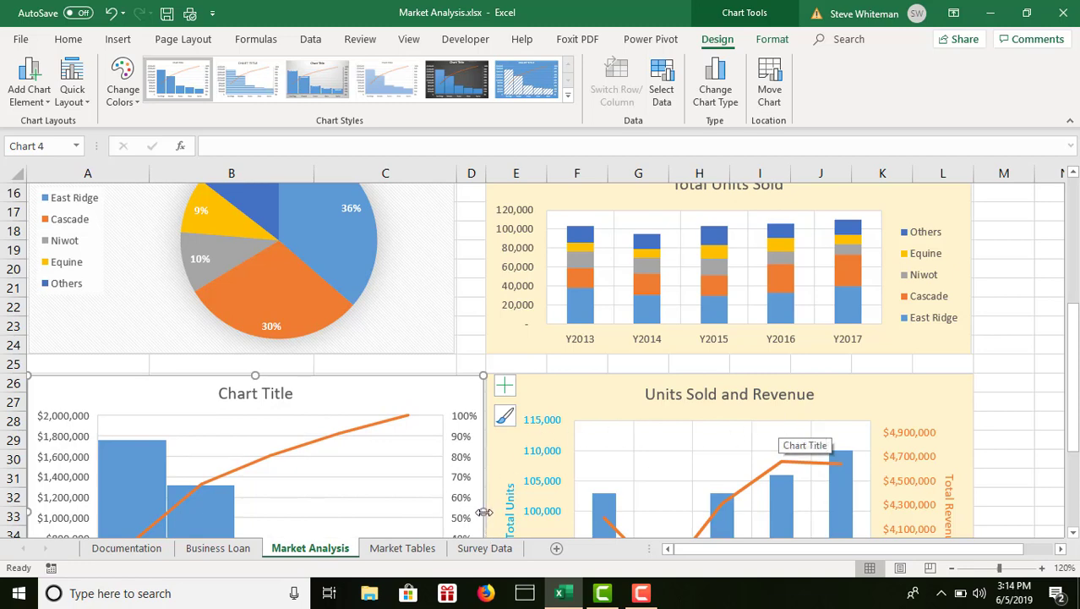
Resize the Pareto chart to cover A26:C40, aligned with the pie chart's width and the combo chart's lower edge.
left_click_drag(483, 510, 456, 506)
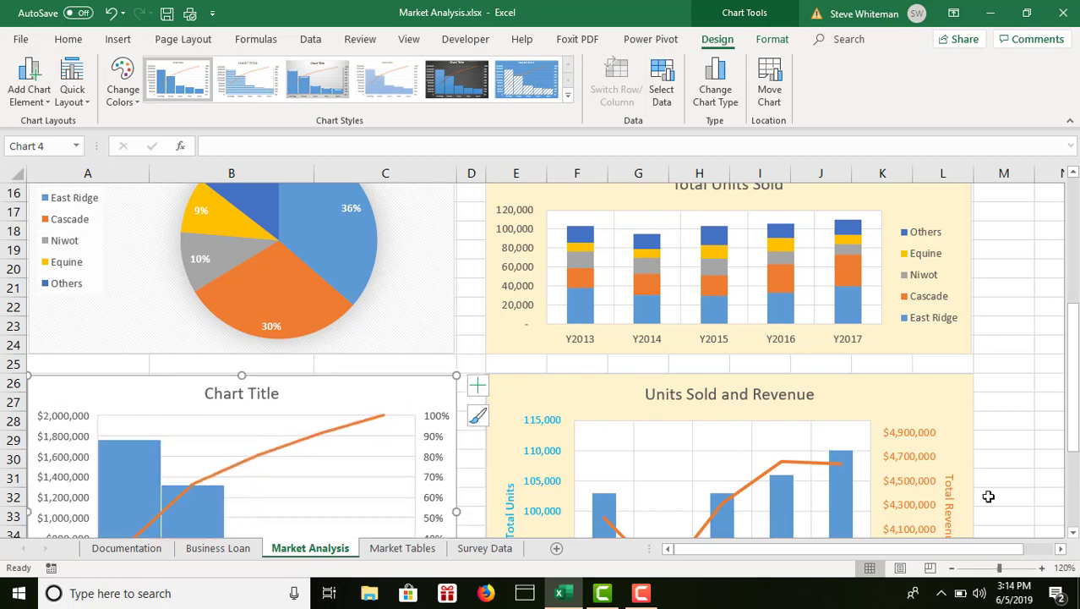
left_click(1073, 533)
scroll(1074, 534, "down", 4)
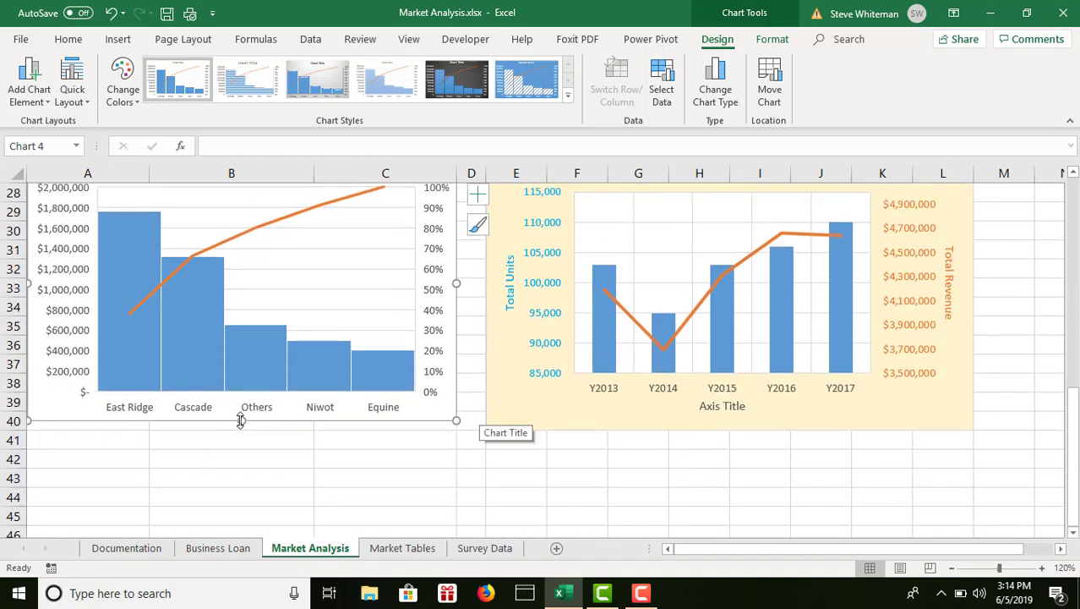
left_click_drag(240, 420, 242, 430)
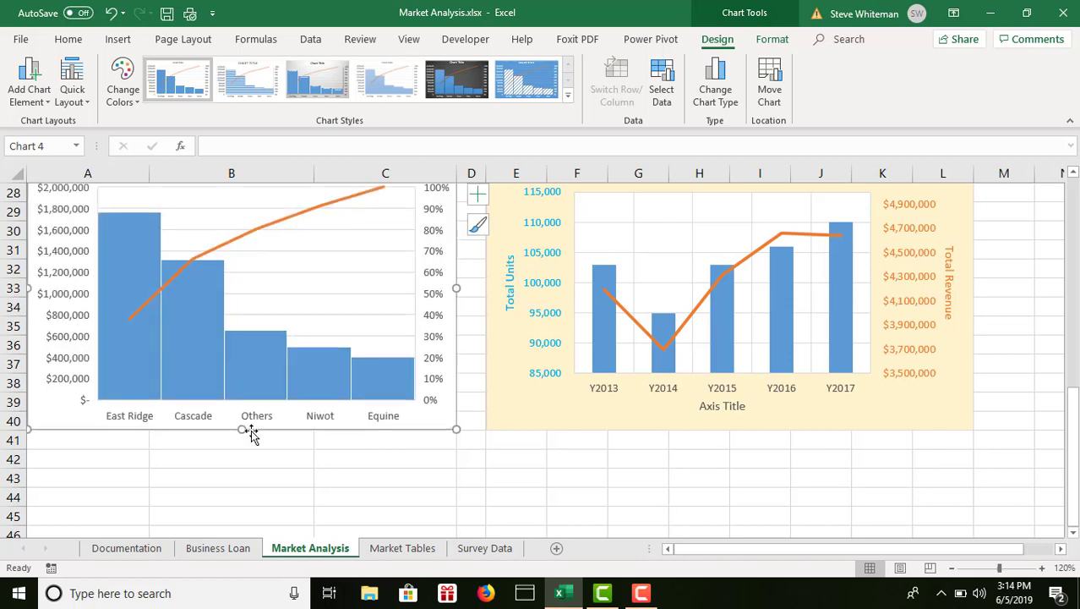
Change the Pareto chart title to "Market Revenue (2017)".
left_click(1073, 174)
left_click(1074, 175)
left_click(1074, 174)
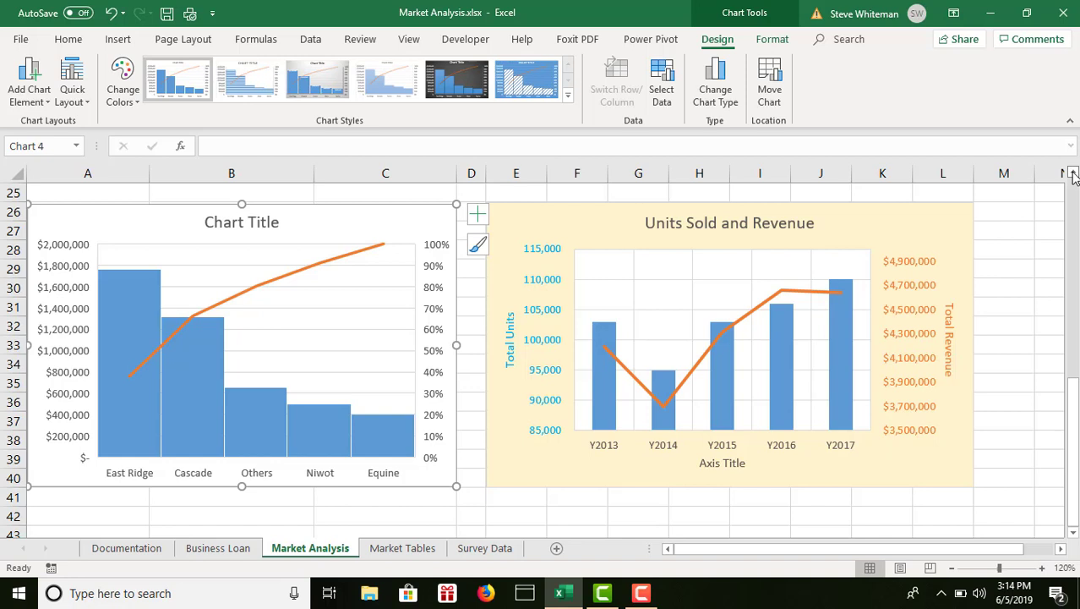
left_click(243, 223)
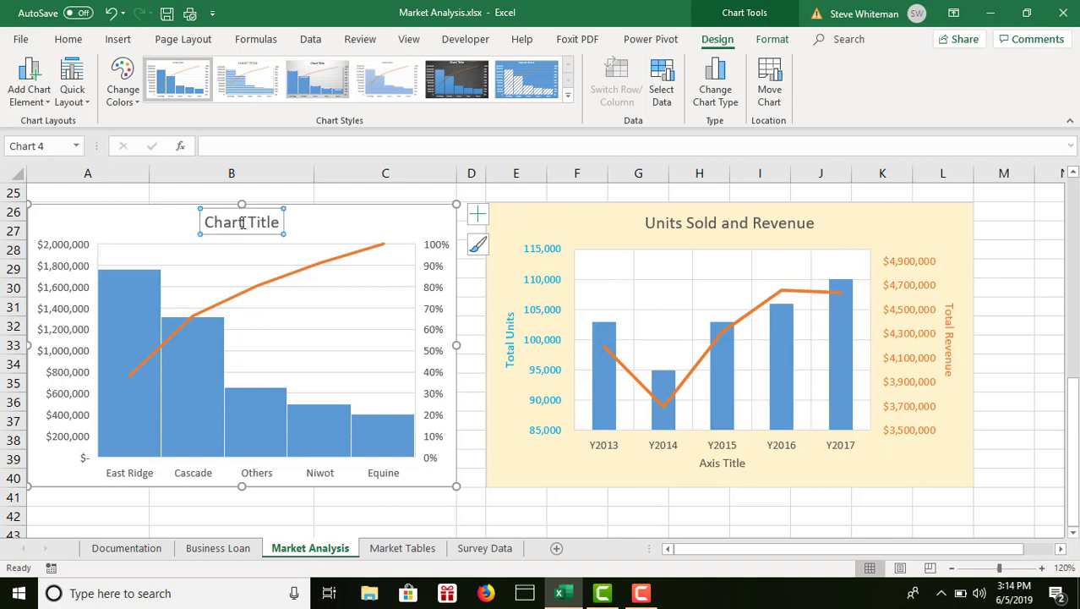
left_click_drag(205, 221, 281, 225)
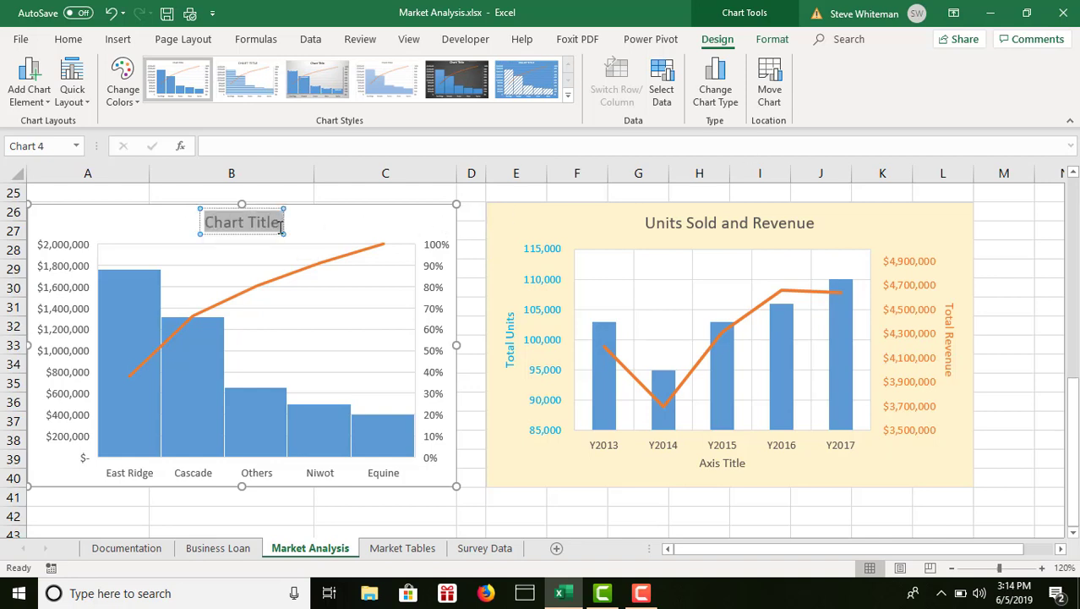
type("M")
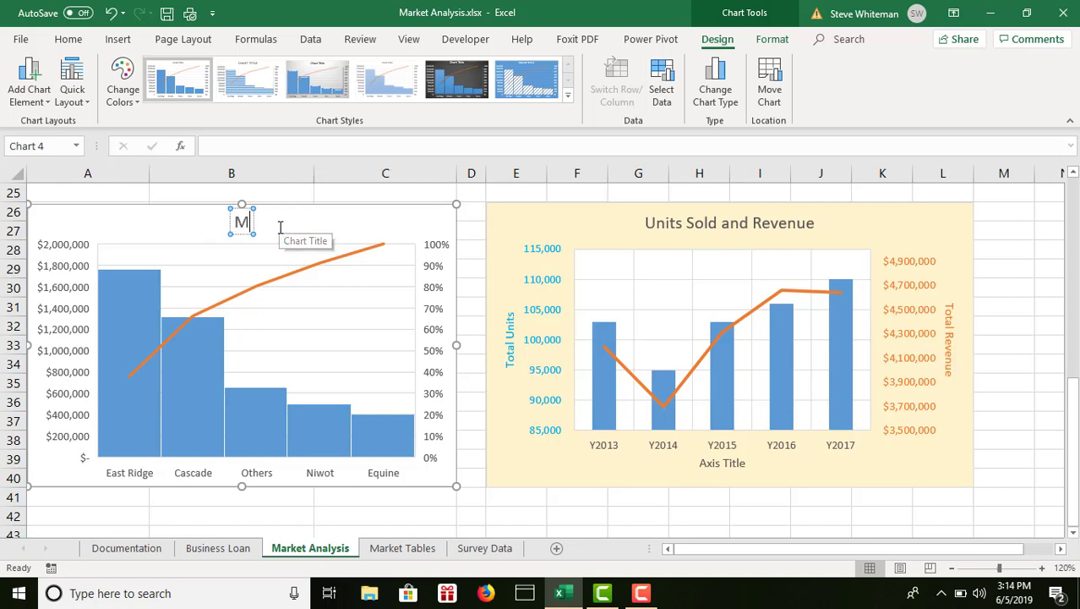
type("arket ")
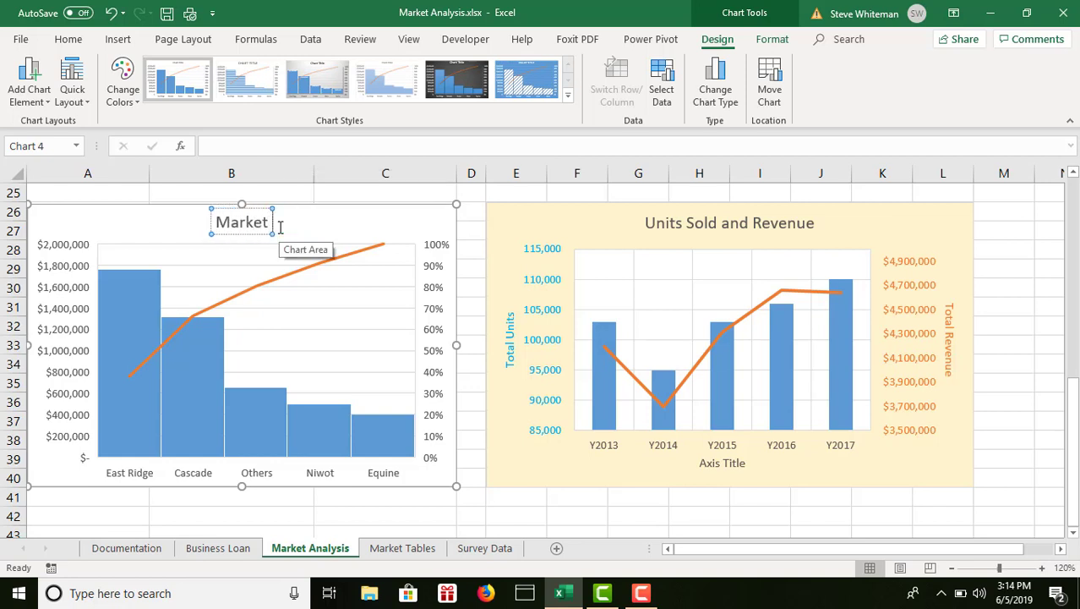
type("Revenue")
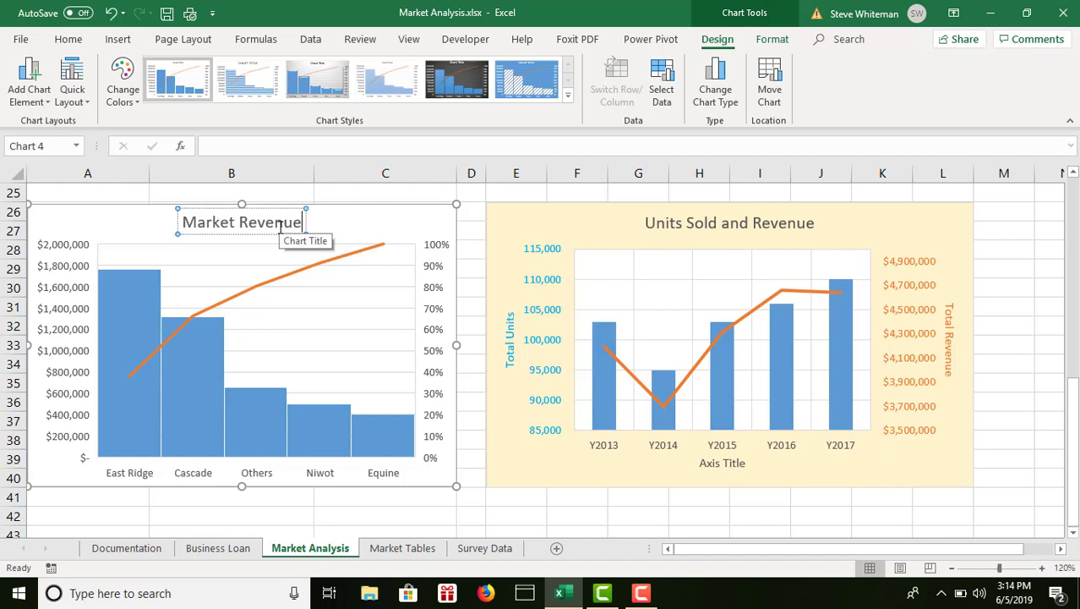
type(" (2017")
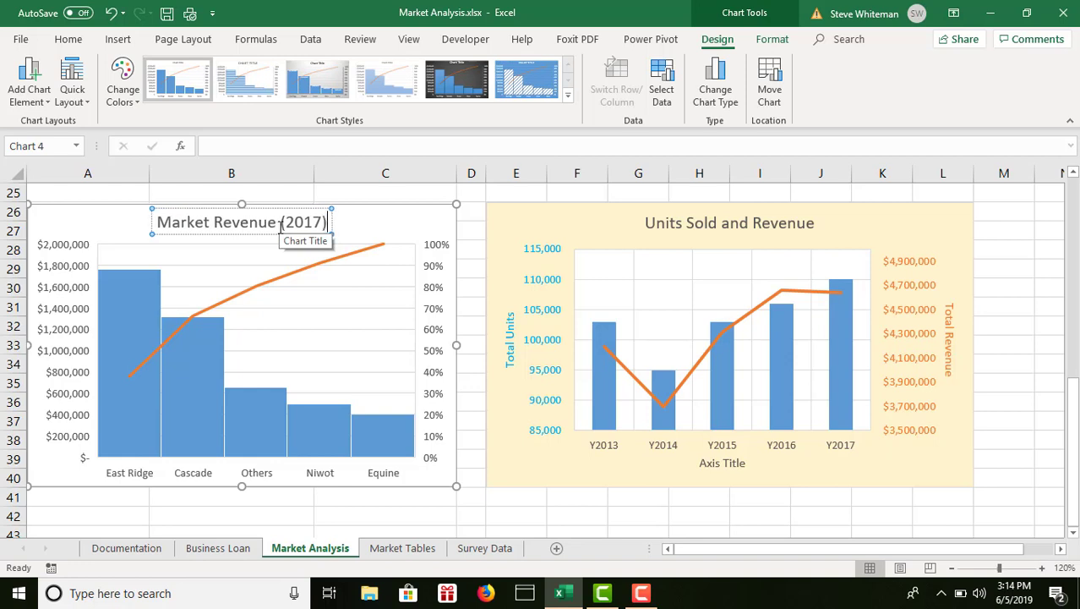
type(")")
left_click(379, 226)
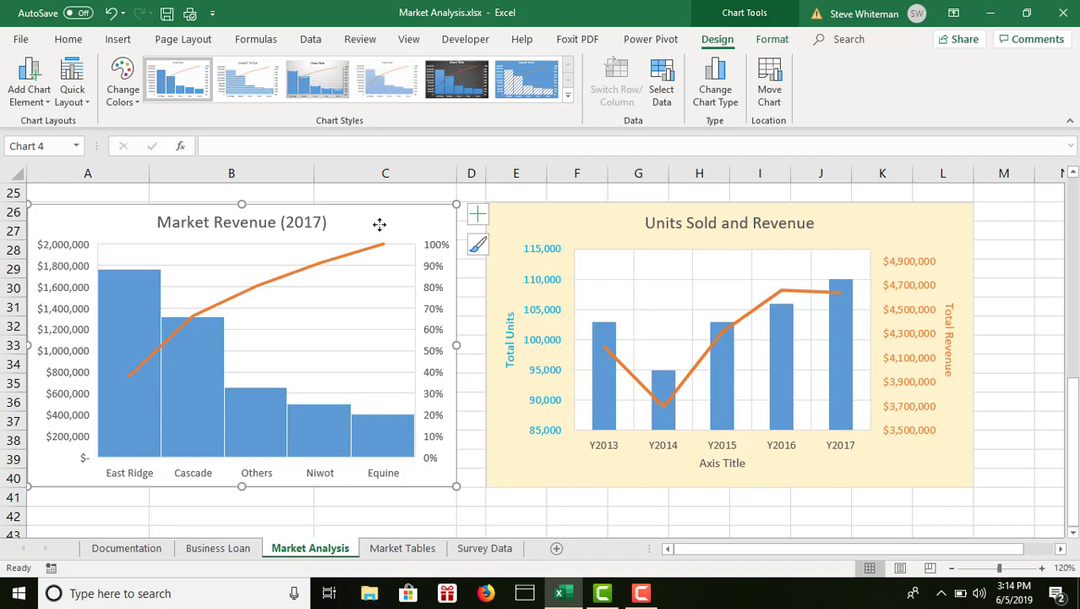
Fill the Pareto chart area with the lightest gold theme color, matching the neighboring combo chart.
right_click(429, 224)
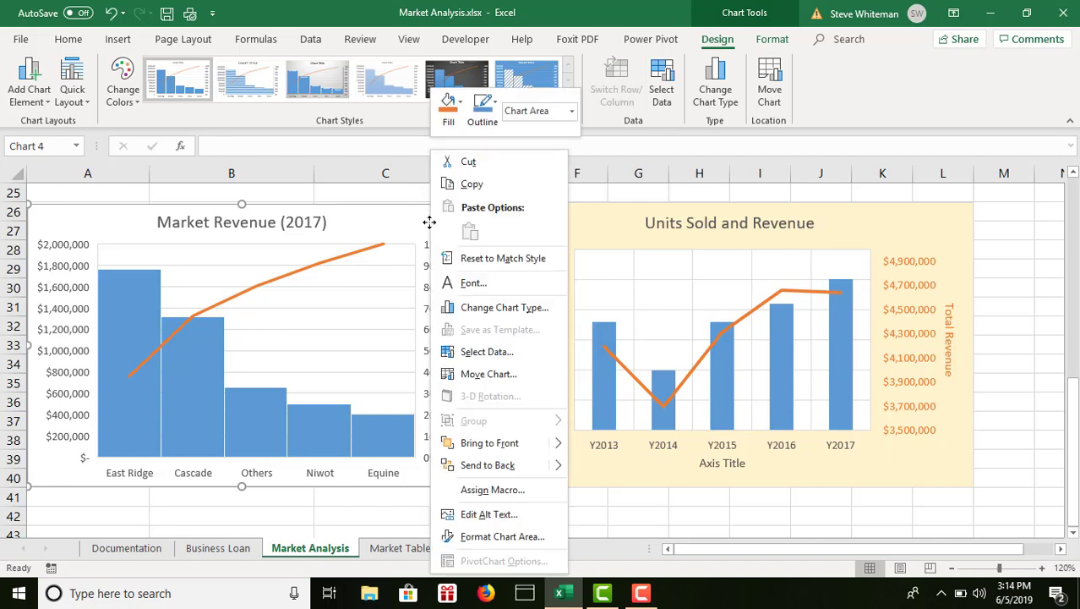
left_click(494, 539)
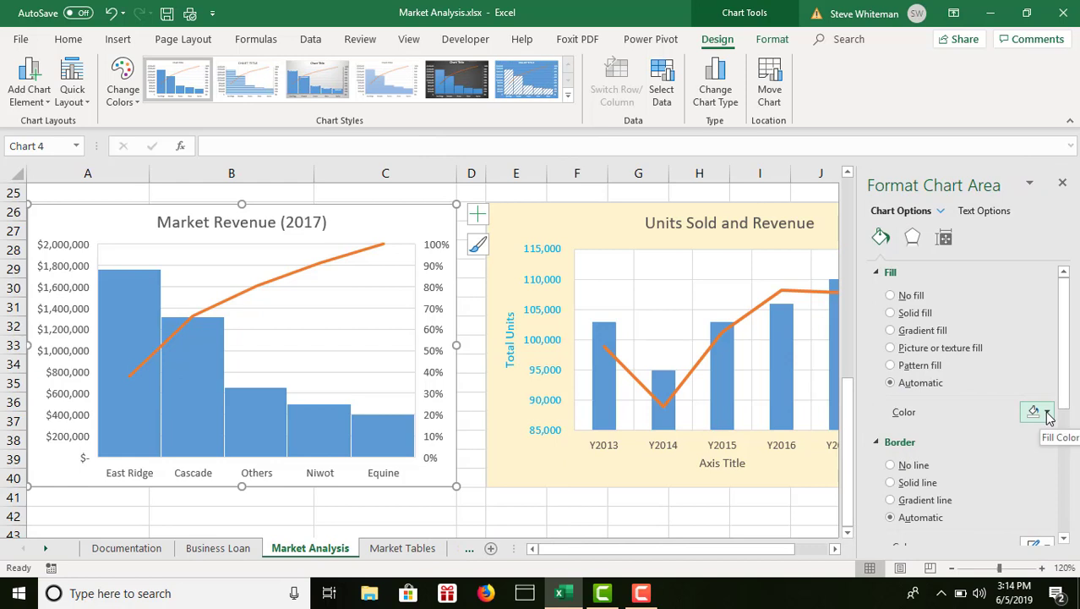
left_click(1047, 413)
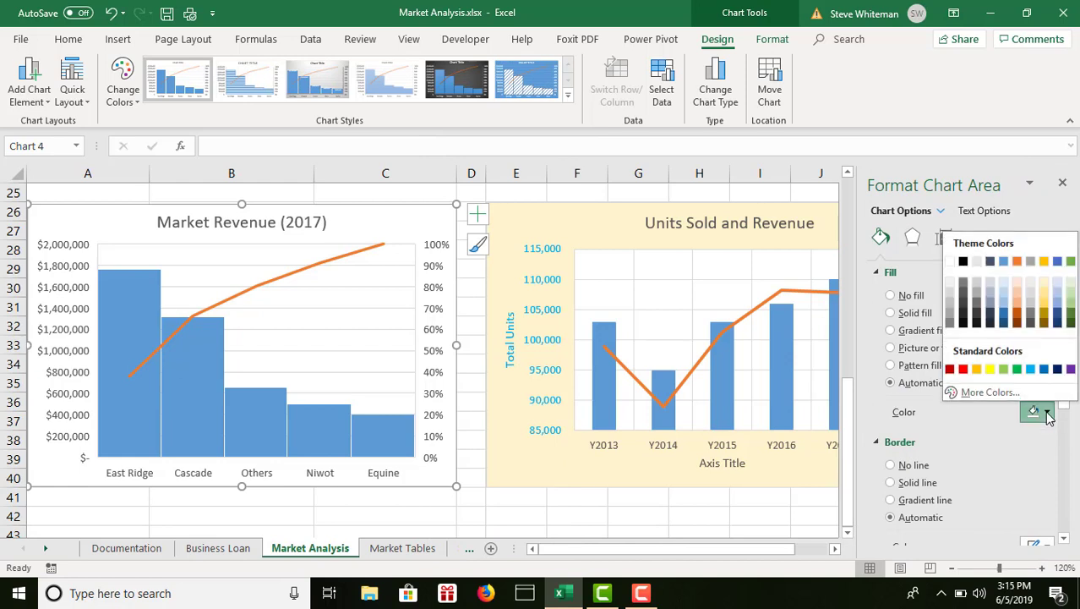
left_click(1046, 287)
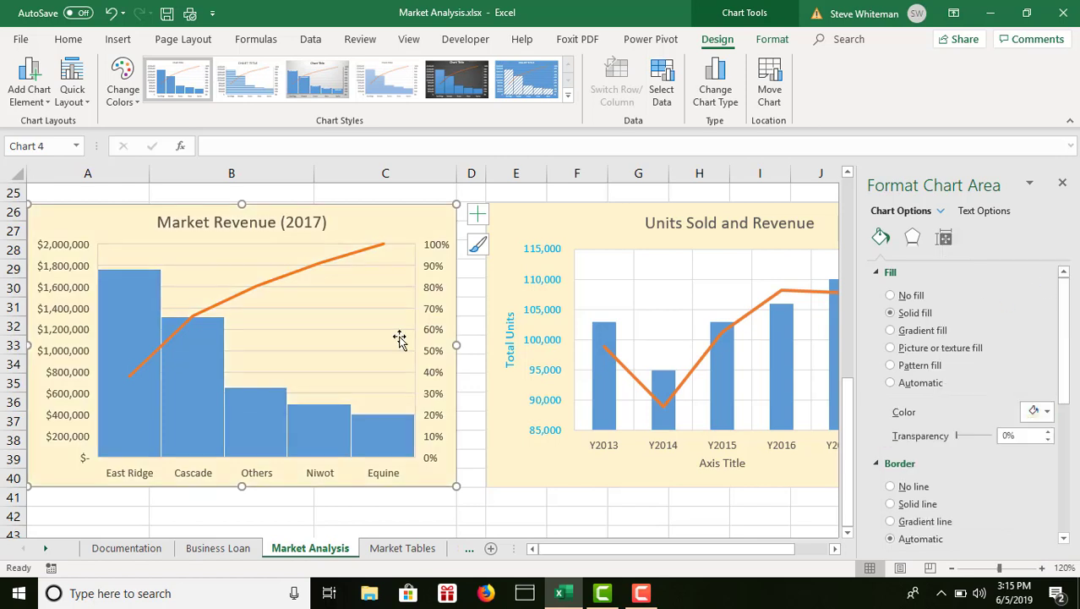
Fill the Pareto chart's plot area with solid white.
right_click(365, 280)
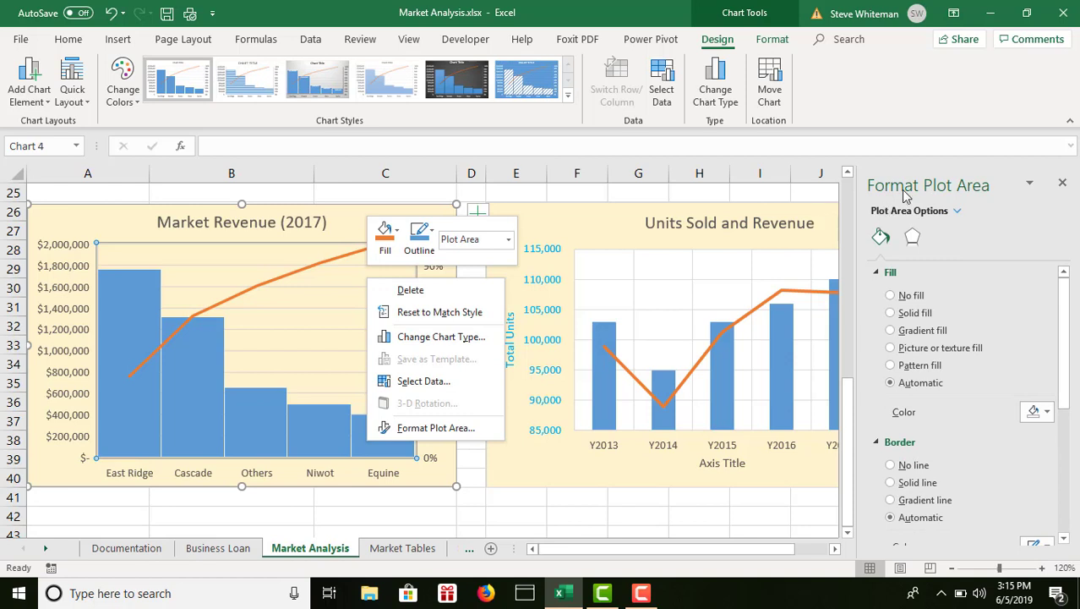
left_click(457, 427)
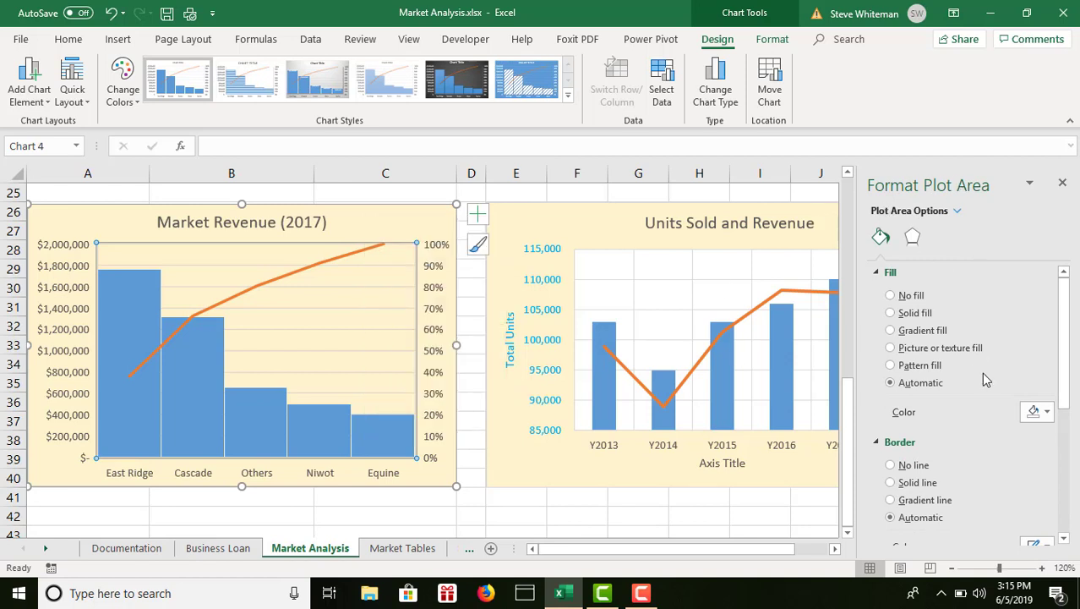
left_click(1046, 411)
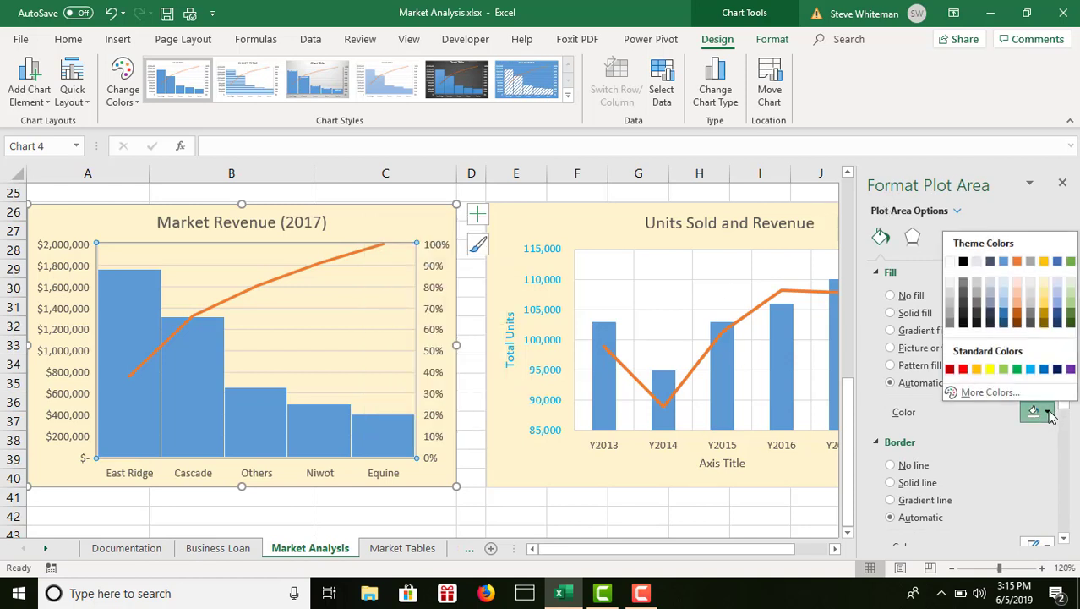
left_click(951, 263)
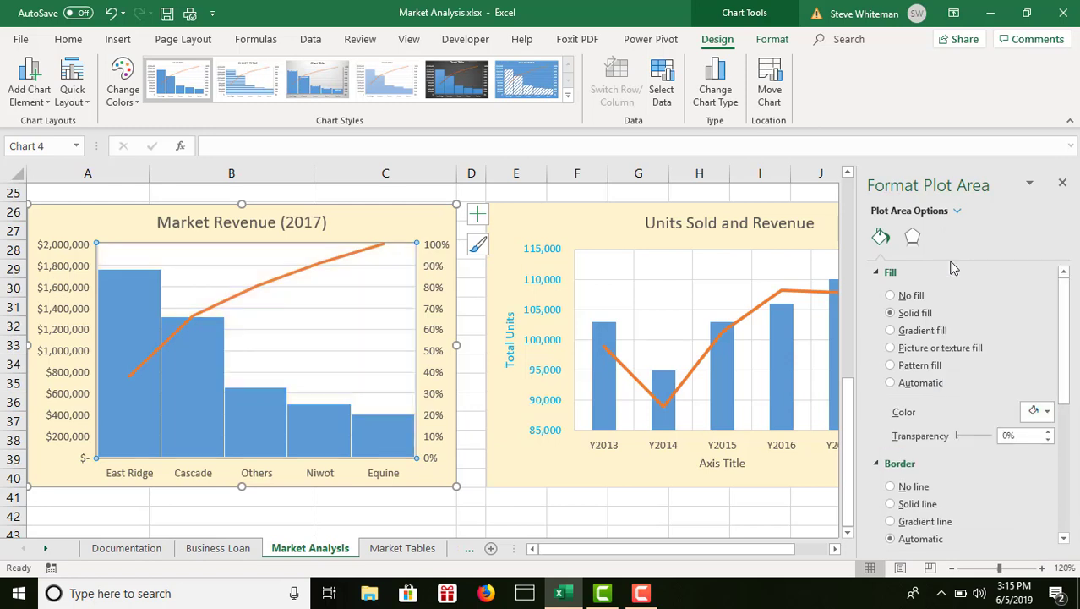
Add primary major vertical gridlines to the Pareto chart, then deselect it and close the formatting pane.
left_click(478, 222)
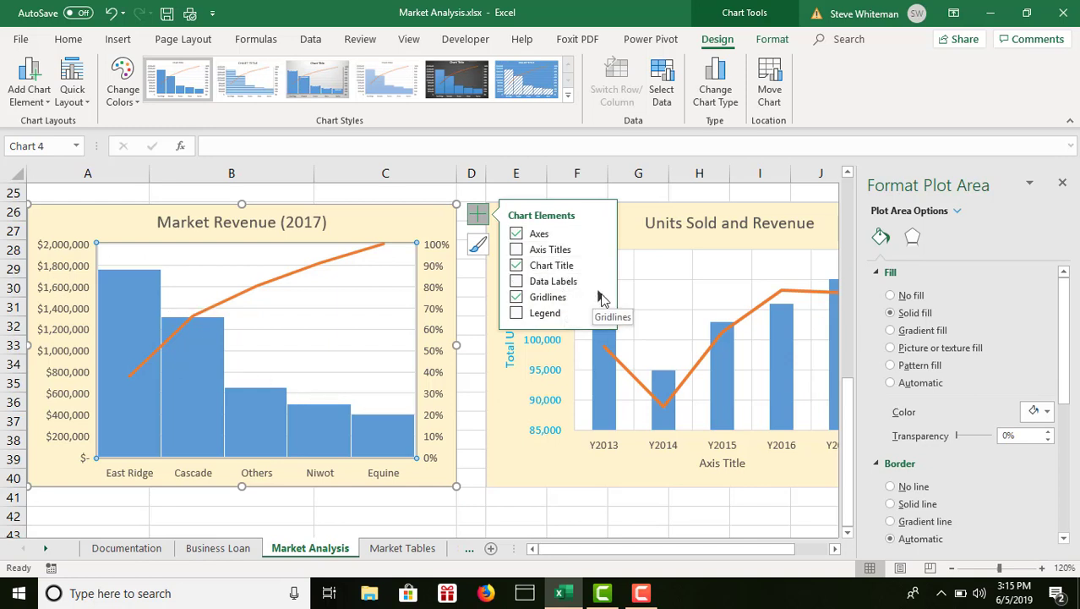
left_click(600, 297)
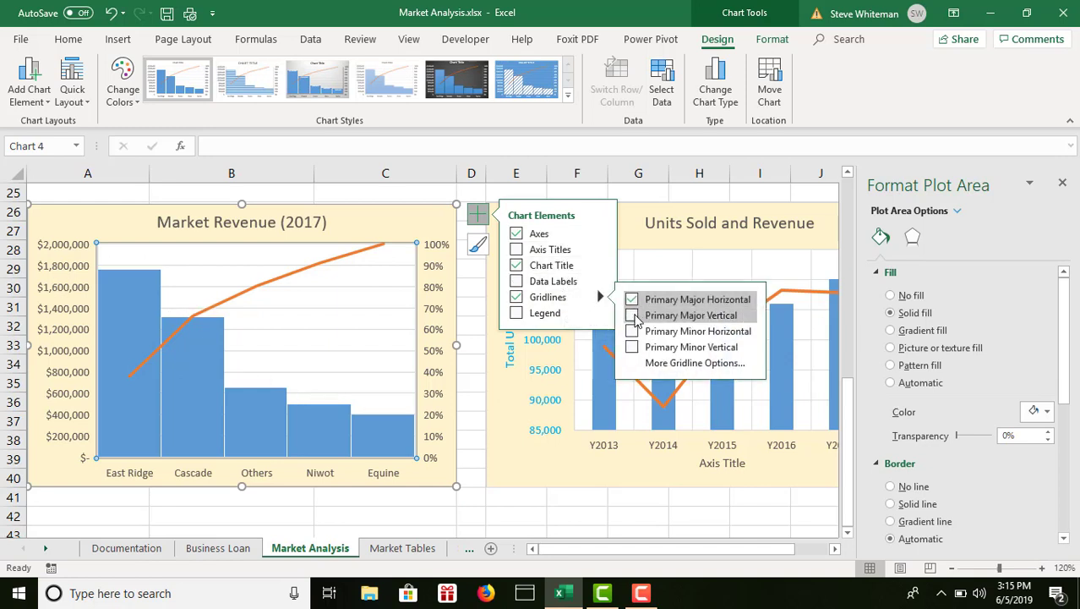
left_click(635, 315)
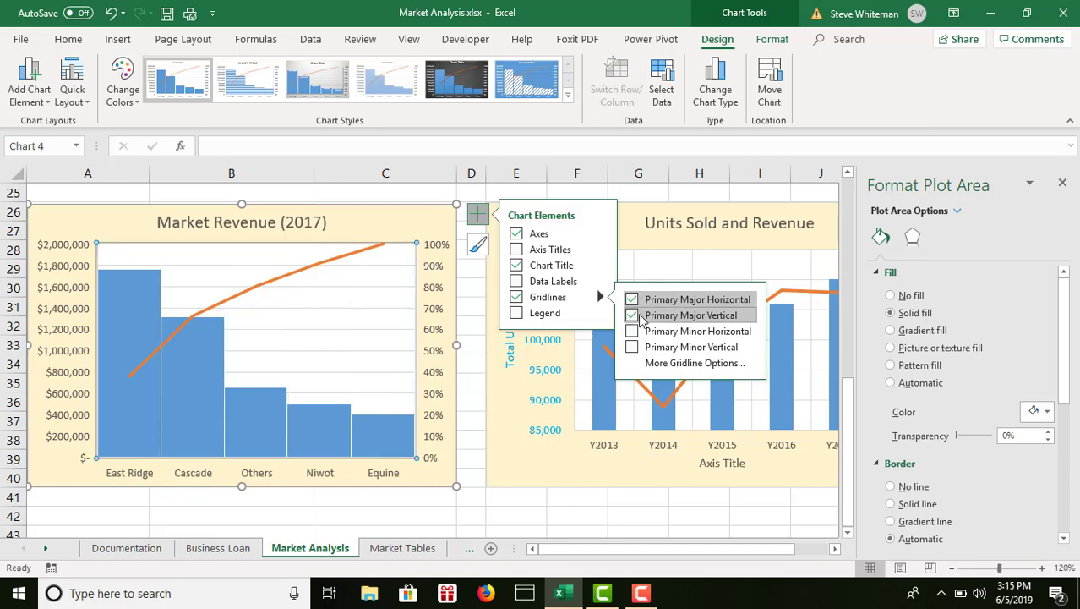
left_click(436, 517)
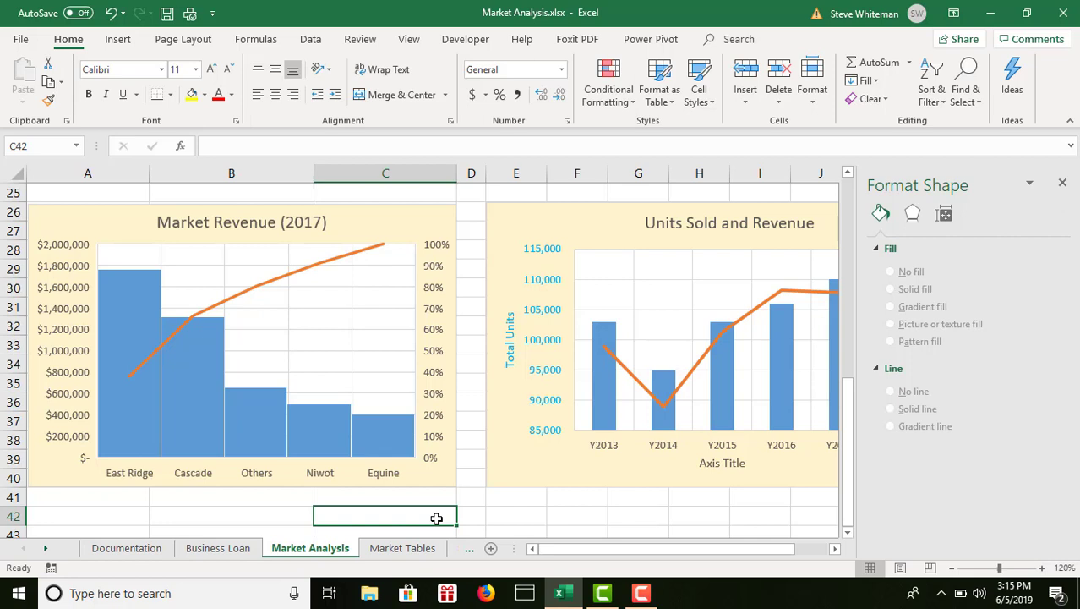
left_click(1063, 186)
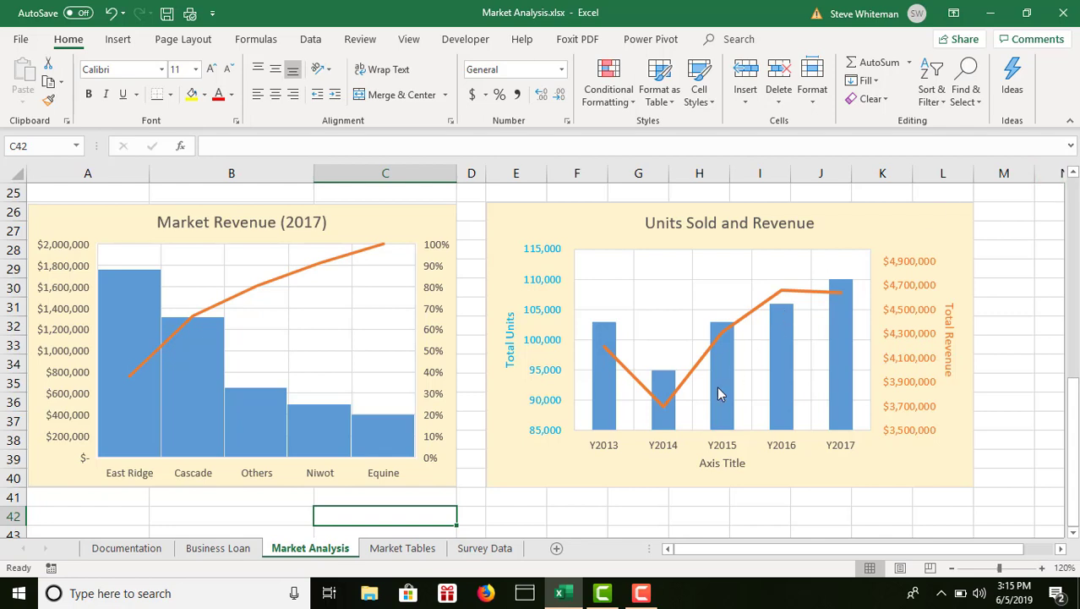
Insert a histogram of the survey ages in E7:E506 on the Survey Data sheet.
left_click(485, 549)
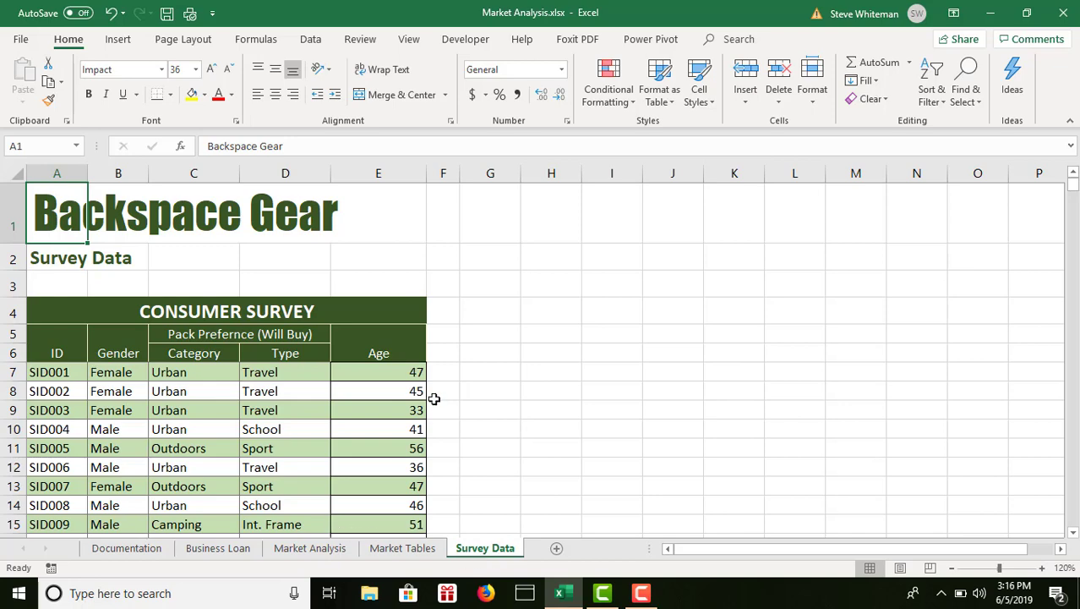
left_click(412, 372)
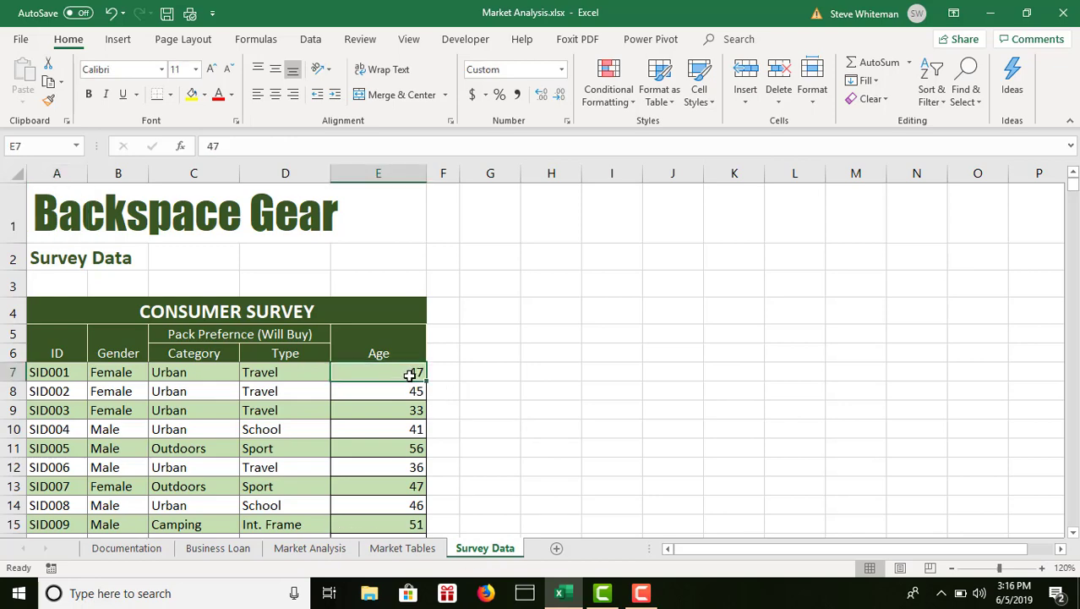
left_click_drag(400, 371, 374, 470)
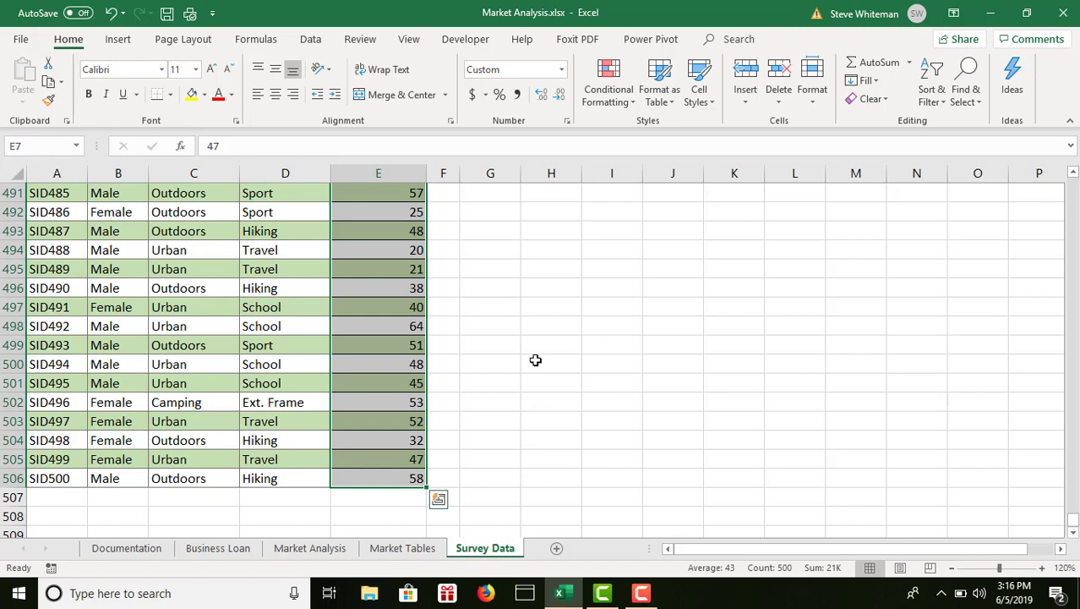
left_click(117, 40)
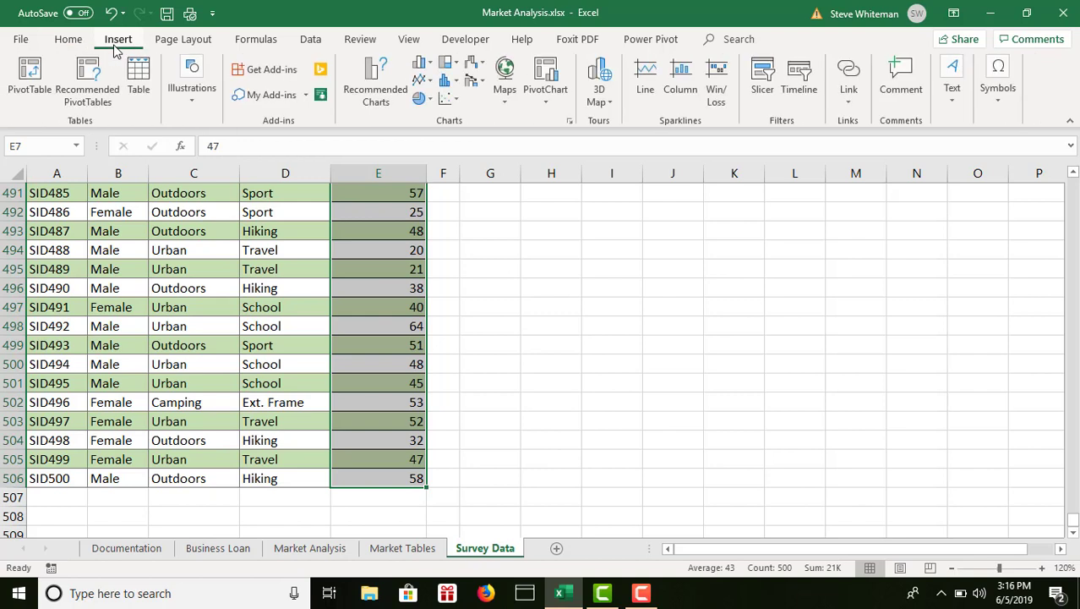
left_click(455, 81)
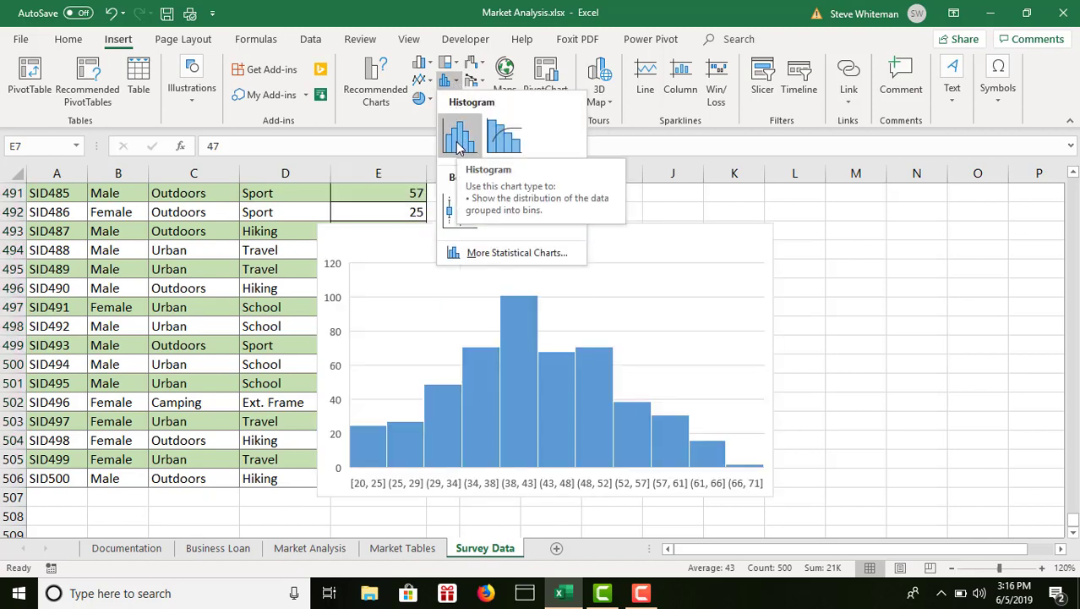
left_click(458, 139)
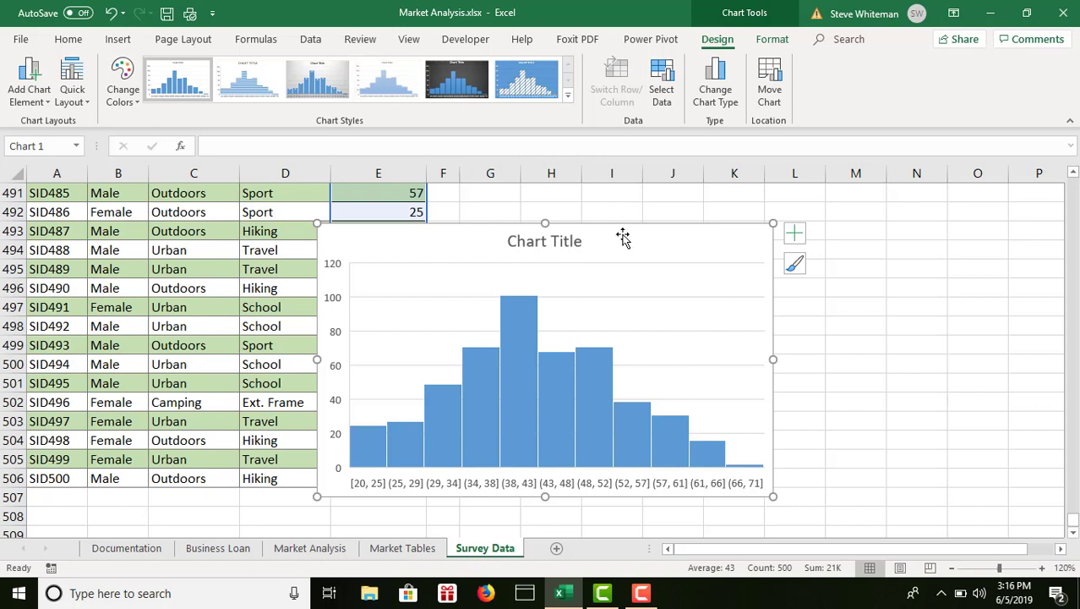
Change the histogram's chart title to "Age Distribution".
left_click(546, 241)
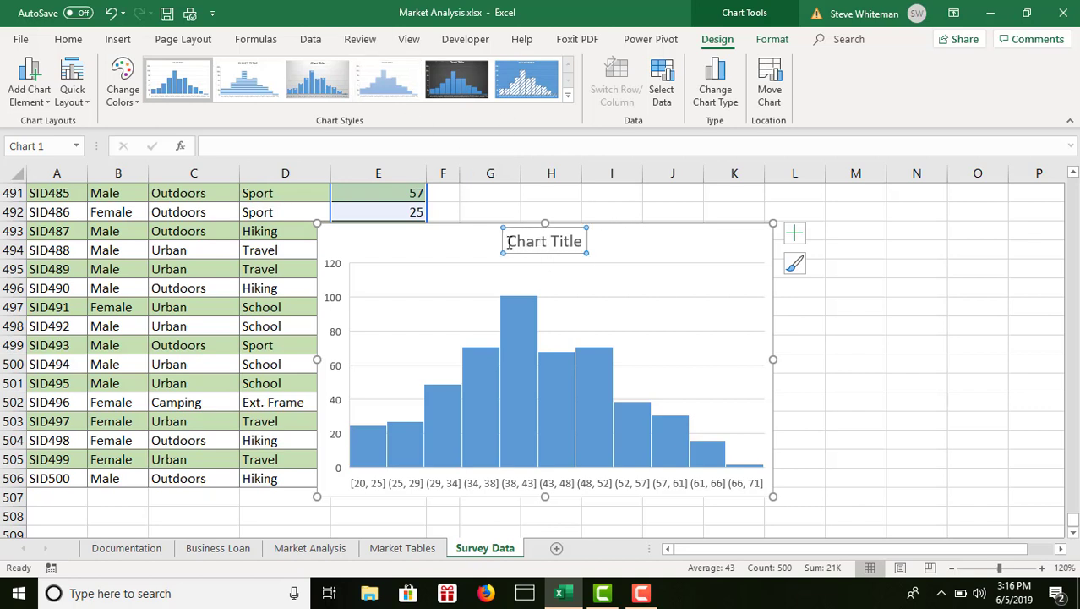
left_click_drag(507, 243, 581, 241)
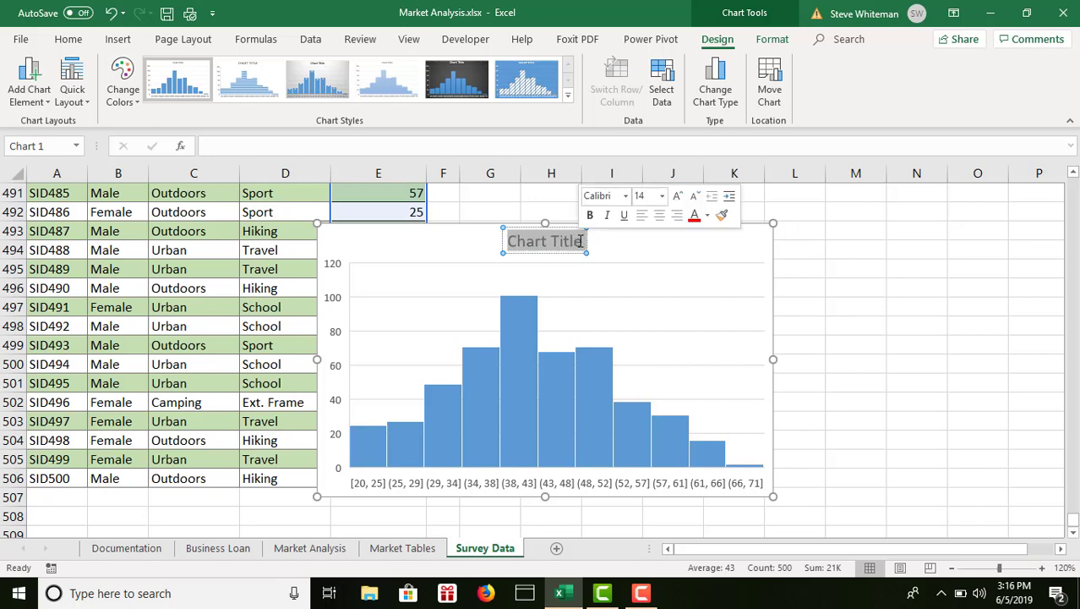
type("Age")
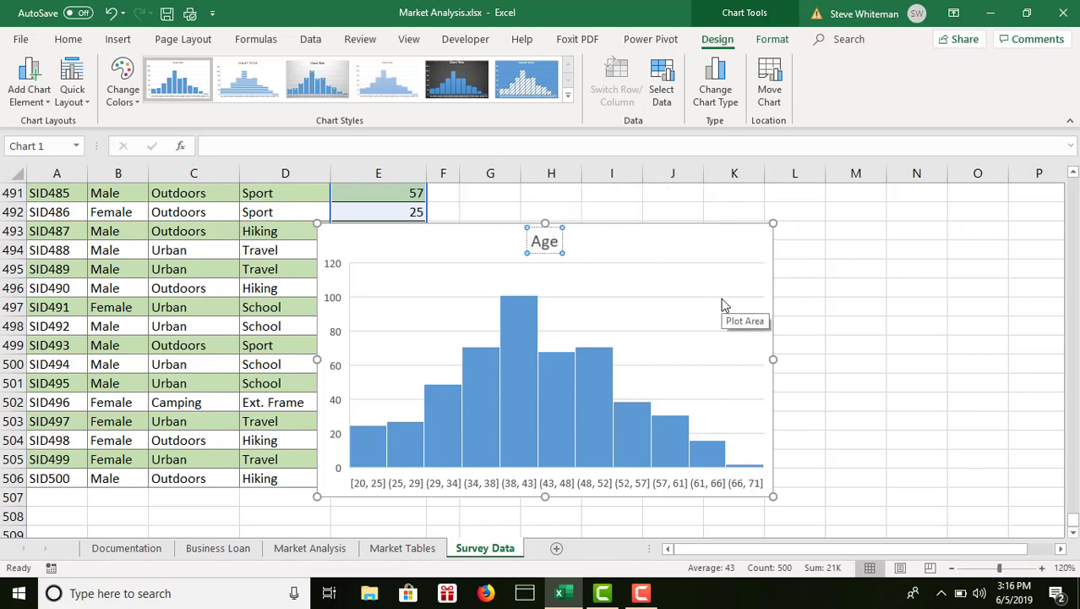
type(" S")
key("BackSpace")
type("Distributio")
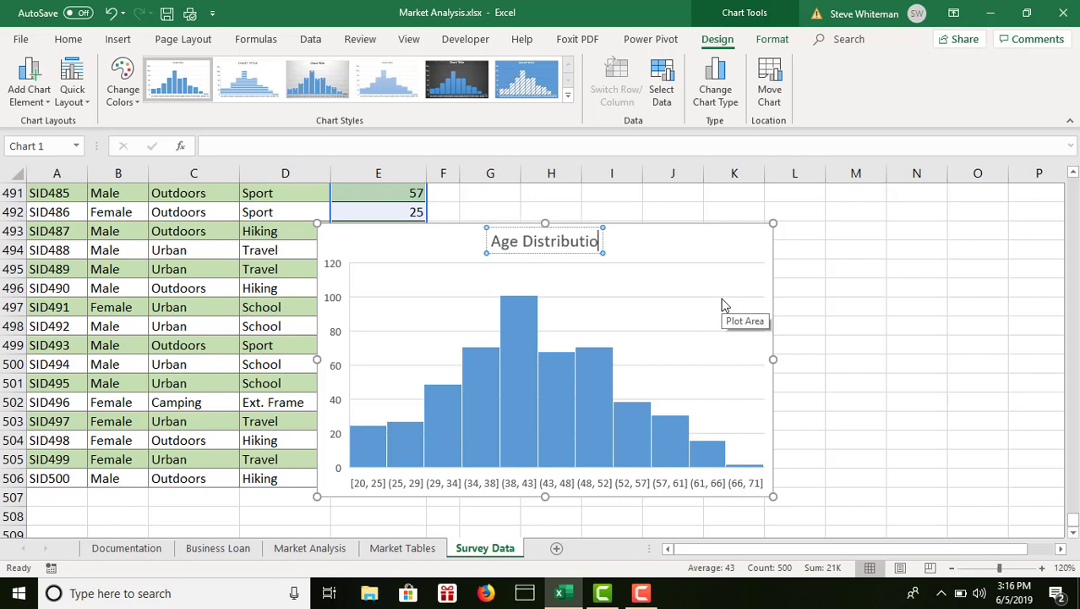
type("n")
left_click(657, 246)
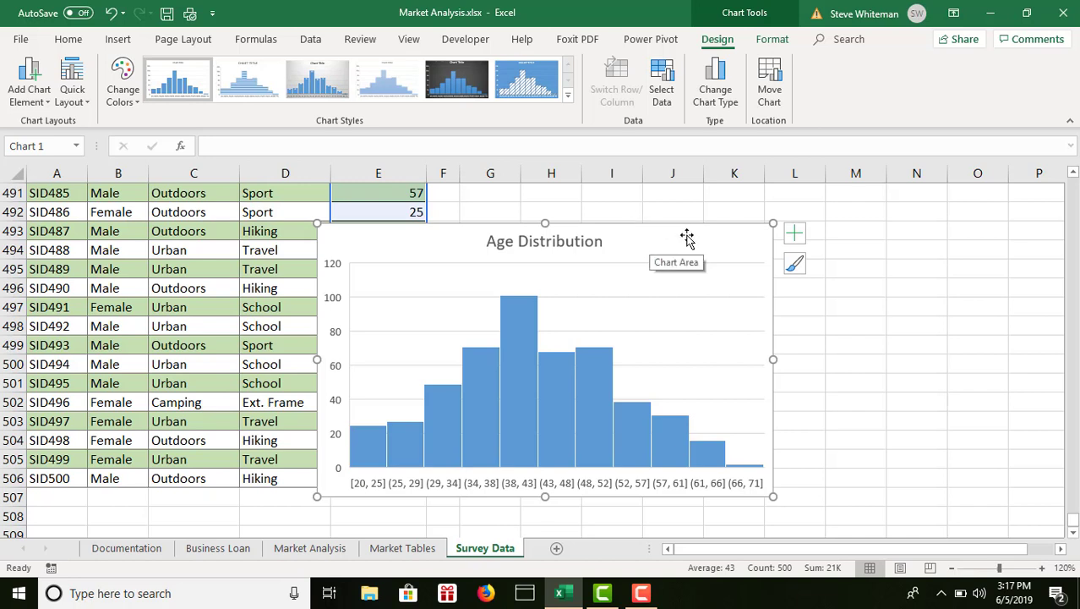
Move the Age Distribution histogram up beside the survey table's heading, placing its upper-left corner at cell G4.
left_click_drag(718, 242, 837, 187)
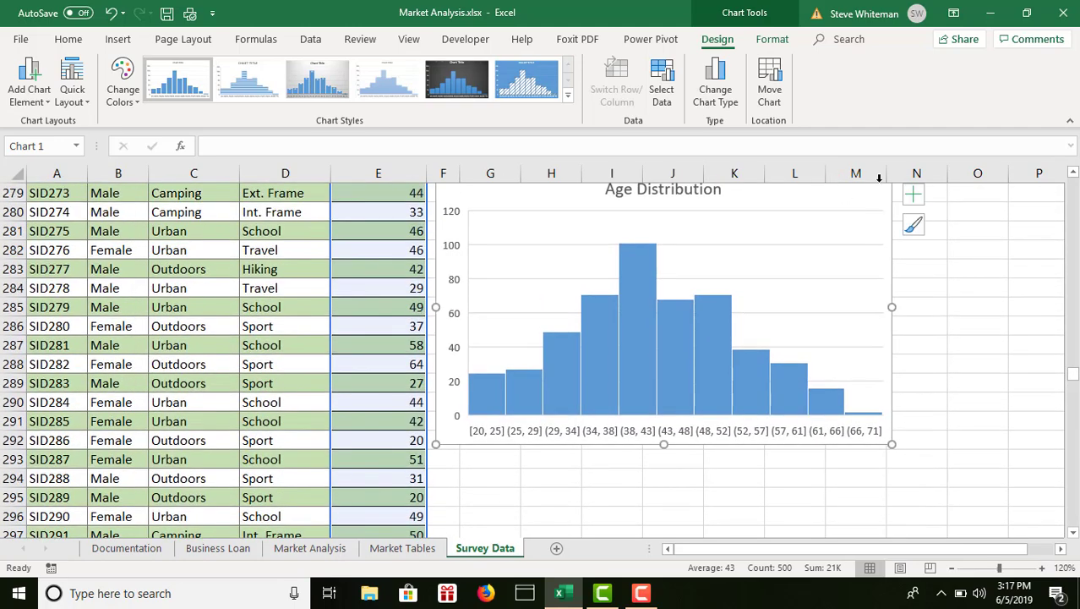
left_click(1074, 172)
left_click_drag(1074, 172, 1072, 173)
left_click_drag(852, 531, 849, 211)
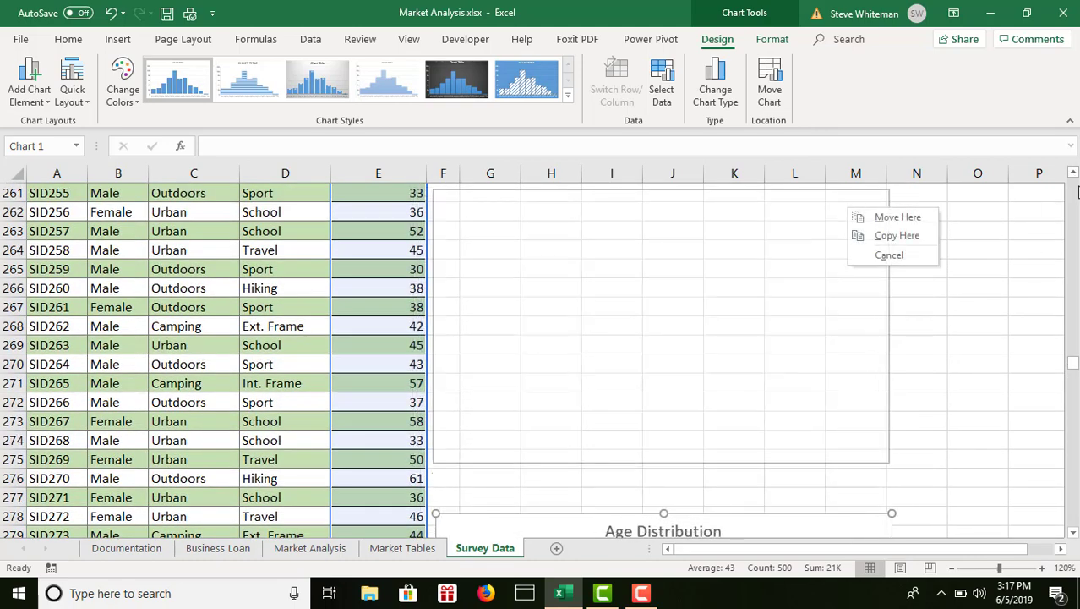
left_click_drag(1073, 175, 1074, 175)
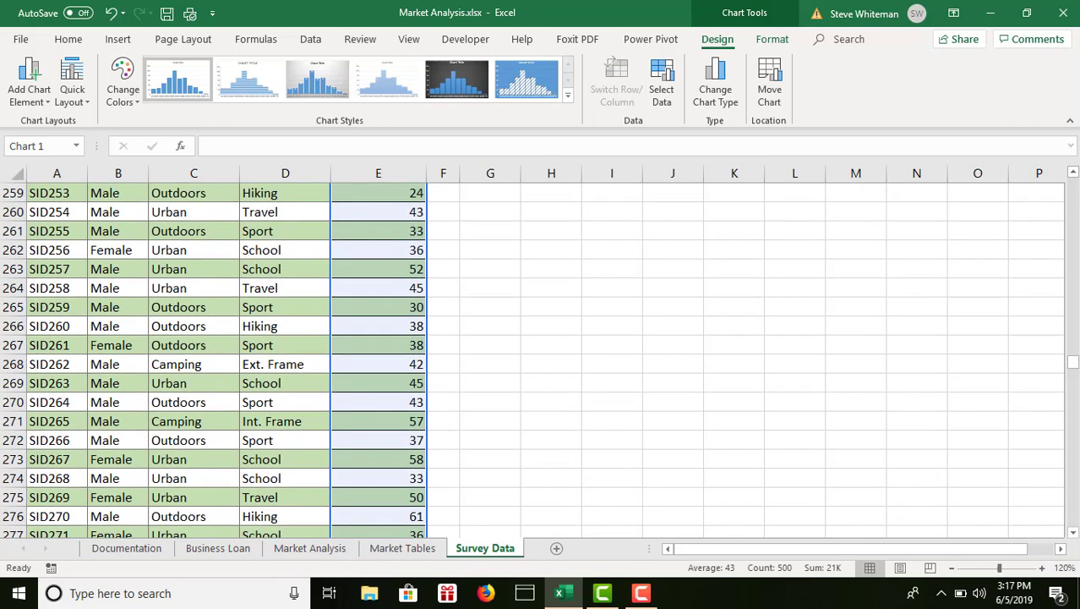
left_click_drag(1074, 532, 1073, 533)
left_click_drag(854, 284, 872, 195)
left_click_drag(1074, 176, 1075, 176)
left_click(867, 431)
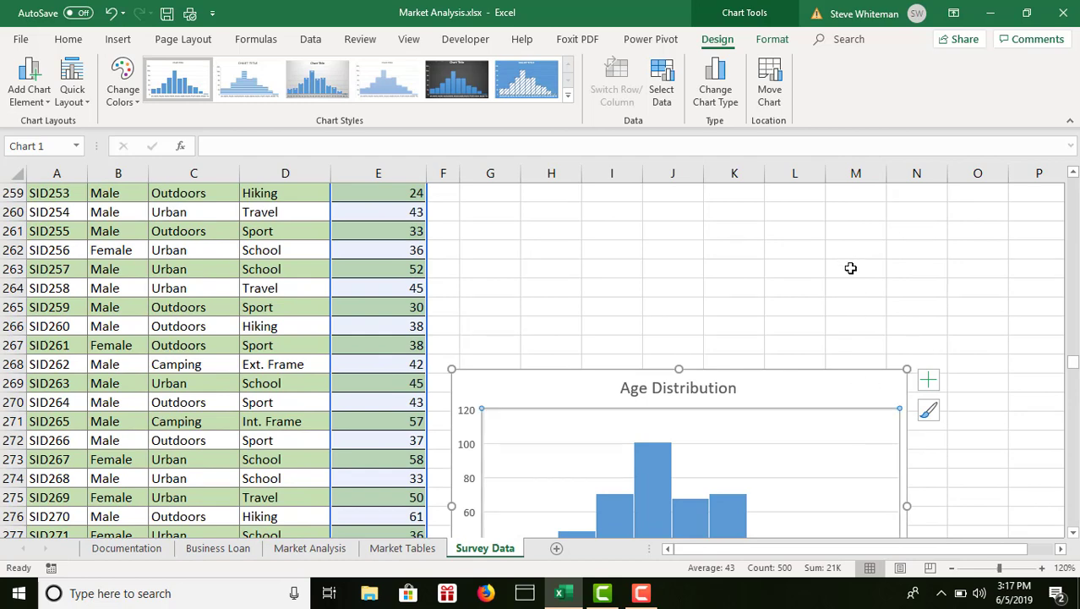
left_click(874, 383)
left_click_drag(874, 383, 875, 197)
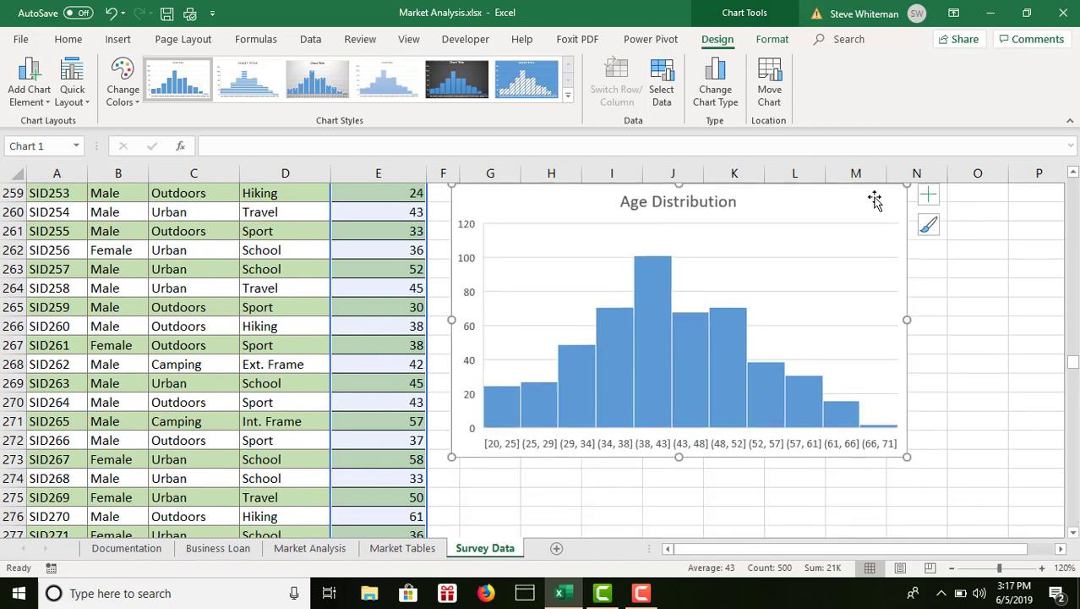
left_click(1074, 172)
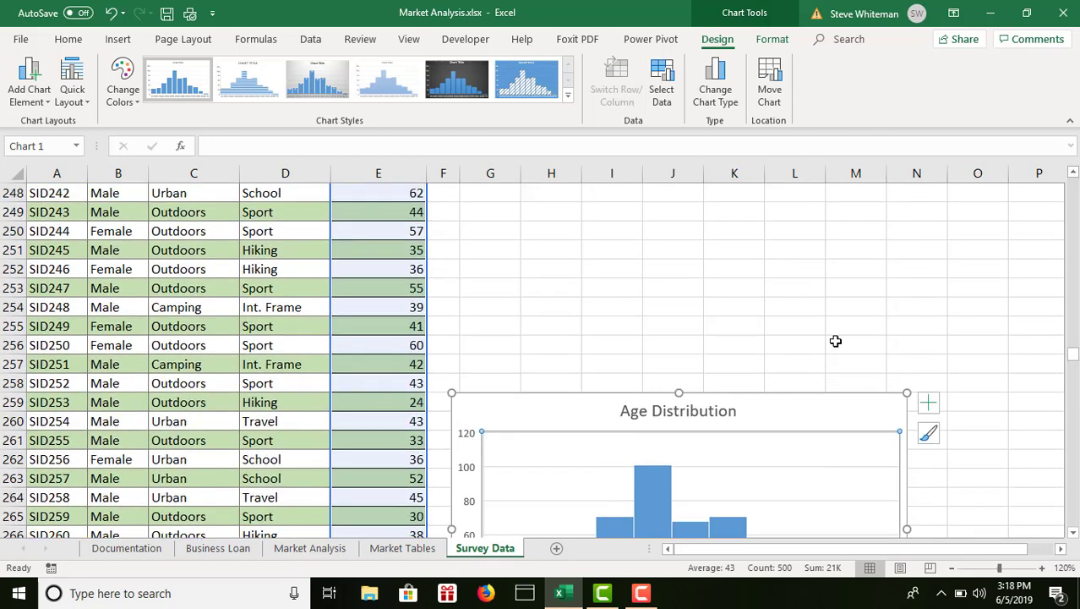
left_click_drag(866, 411, 863, 208)
left_click(1073, 173)
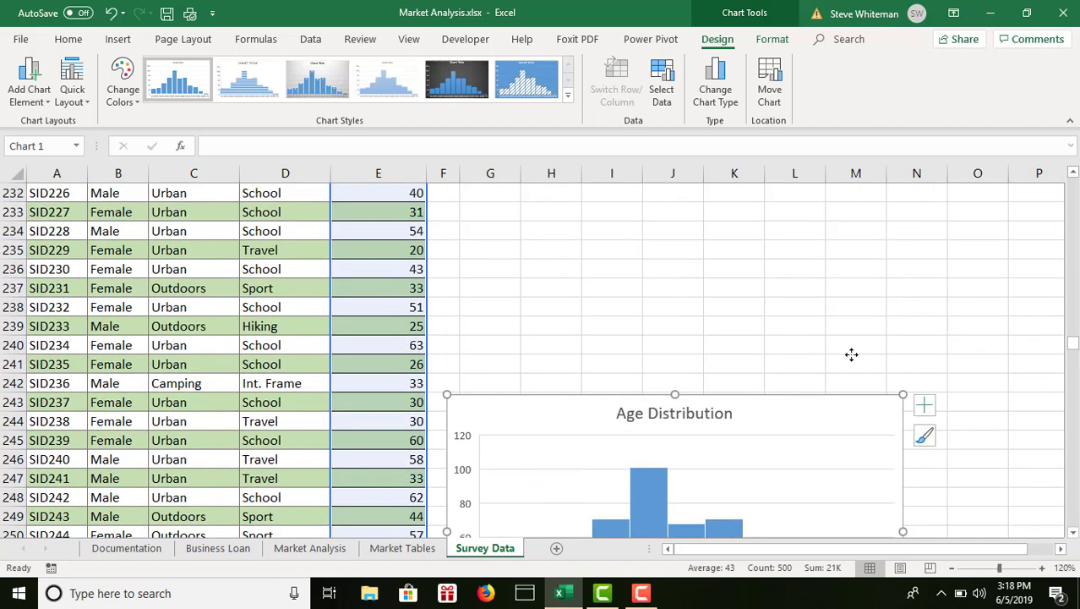
left_click_drag(851, 354, 870, 213)
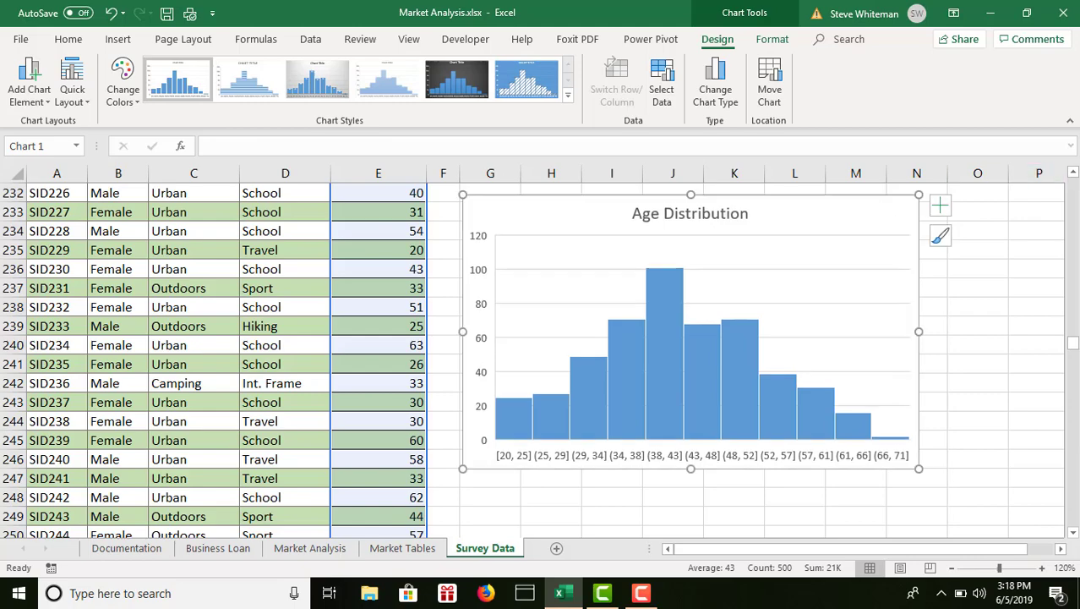
left_click(1074, 173)
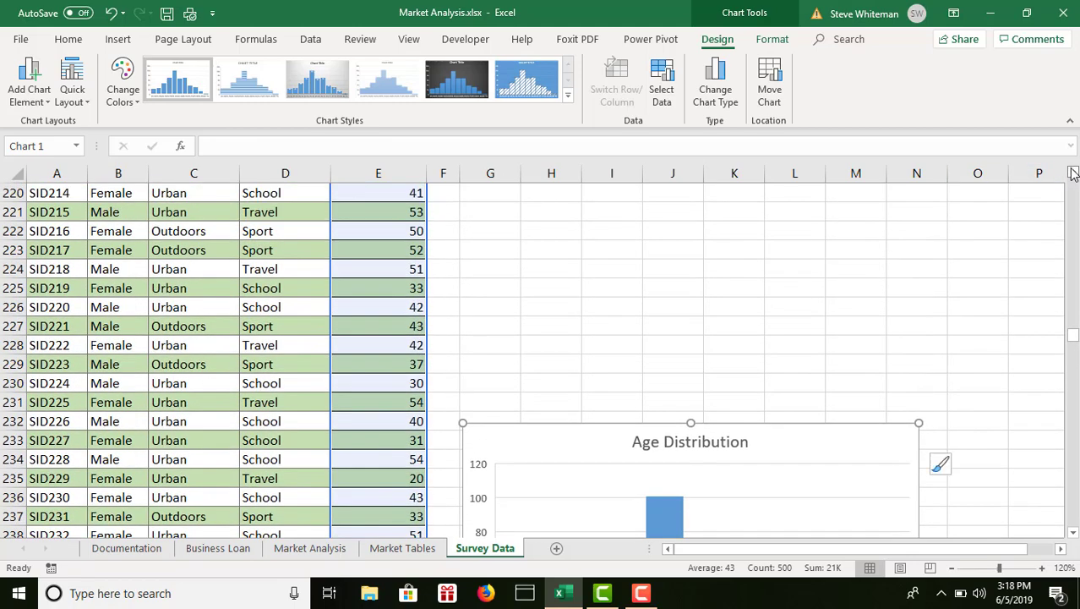
left_click(1074, 172)
left_click(1073, 172)
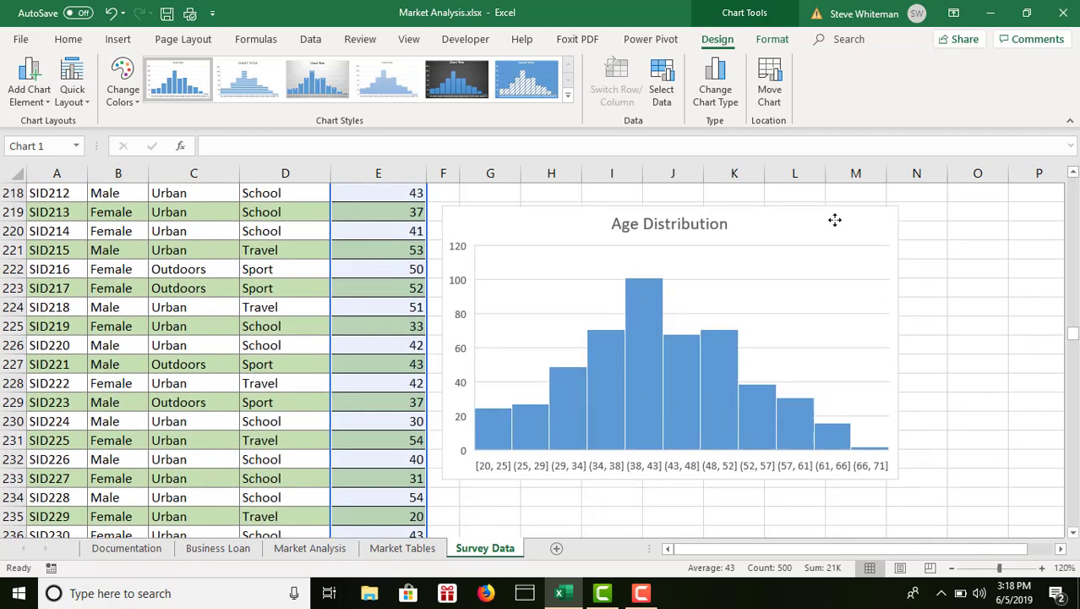
left_click_drag(835, 220, 851, 182)
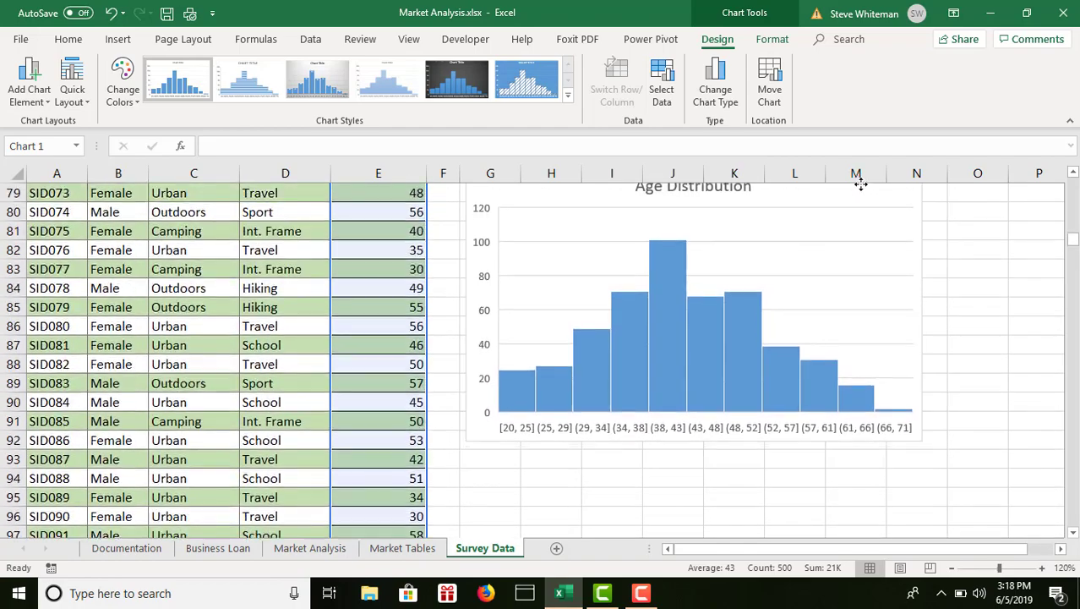
scroll(860, 184, "up", 4)
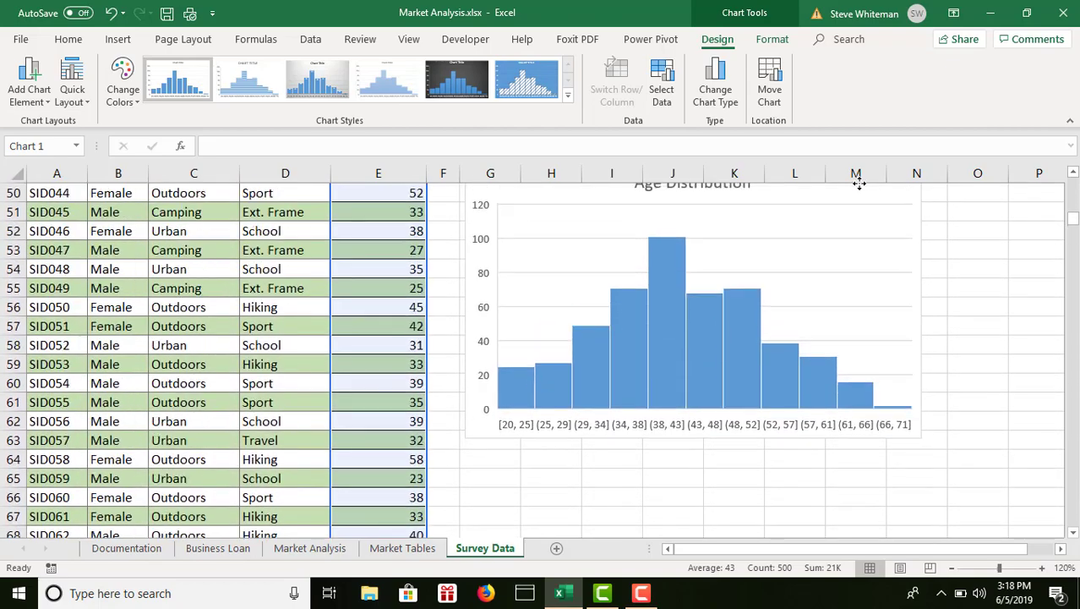
scroll(858, 184, "up", 4)
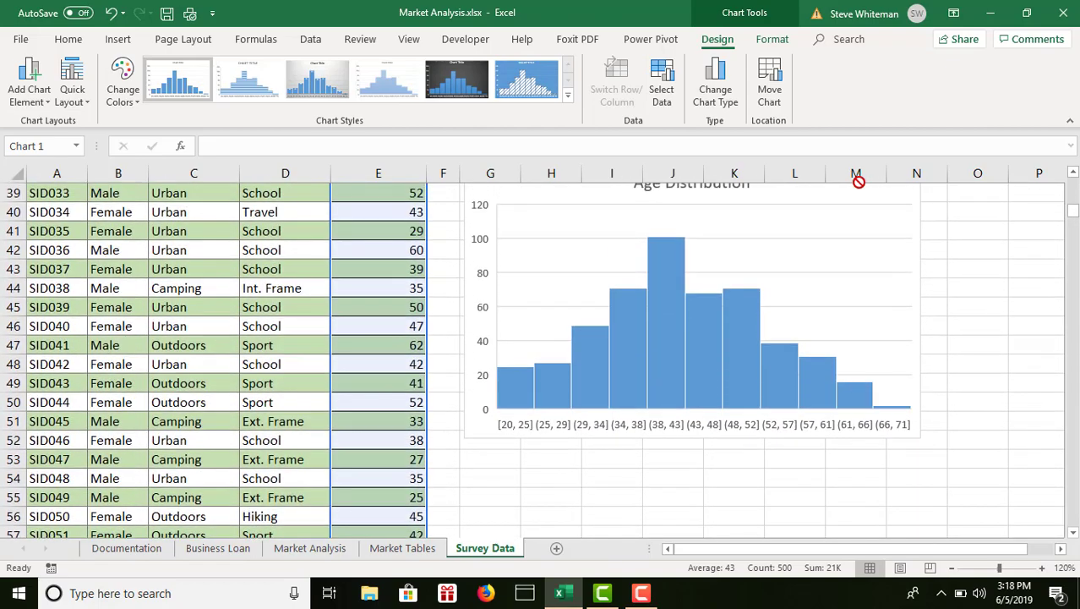
scroll(859, 192, "up", 6)
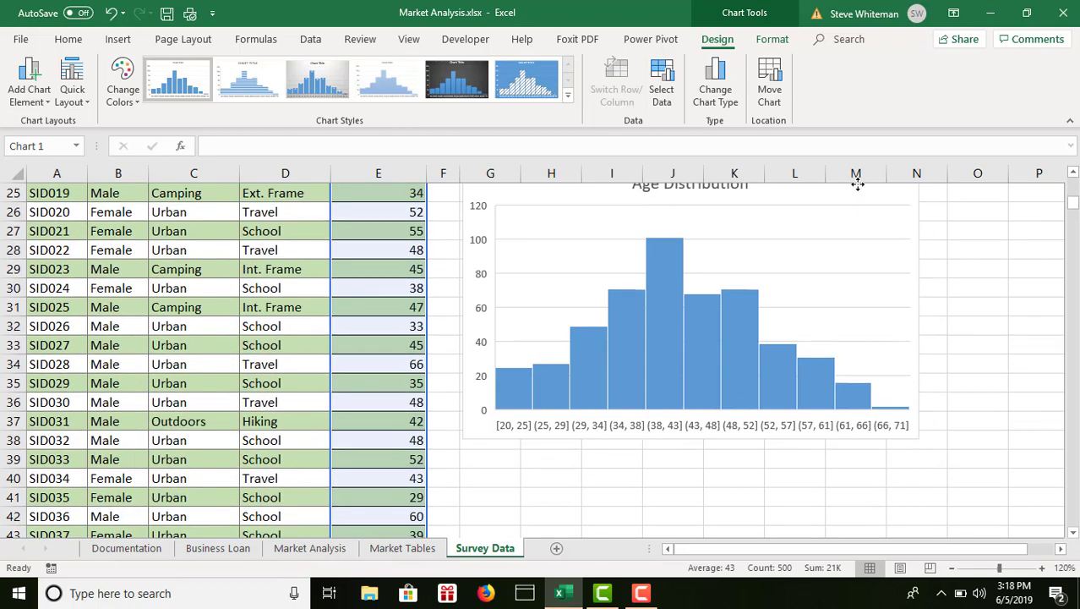
scroll(857, 186, "up", 5)
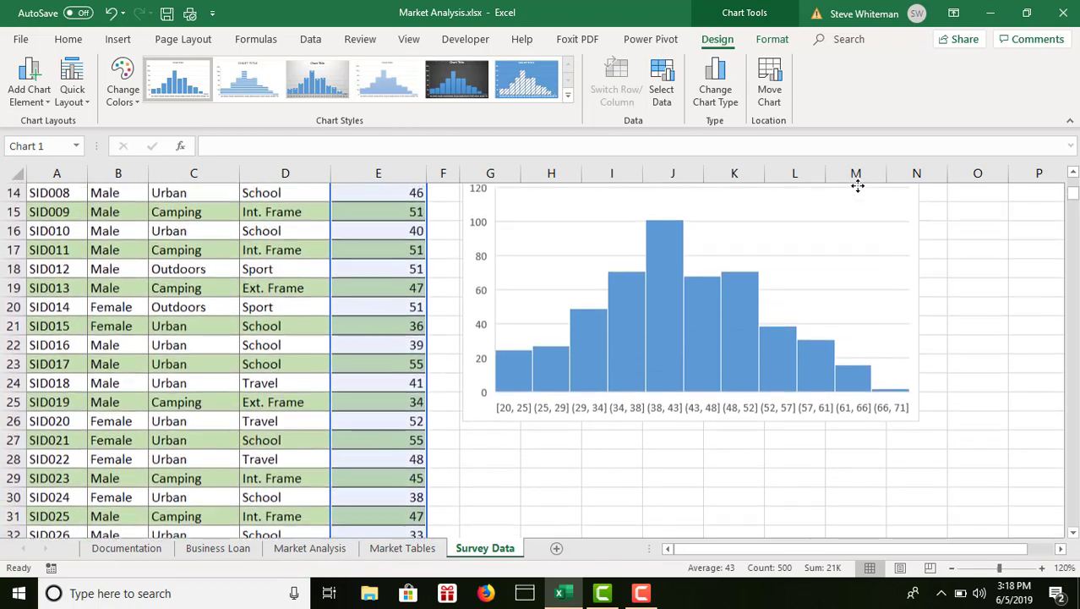
scroll(857, 185, "up", 1)
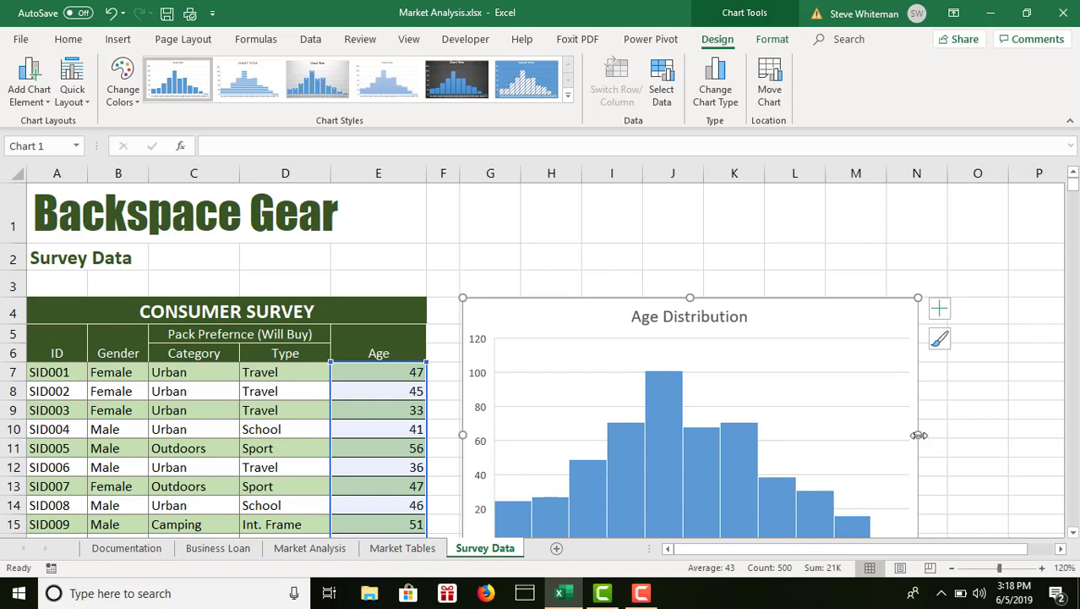
Enlarge the Age Distribution histogram so that it covers the range G4:P22 on the Survey Data sheet.
left_click_drag(918, 434, 857, 417)
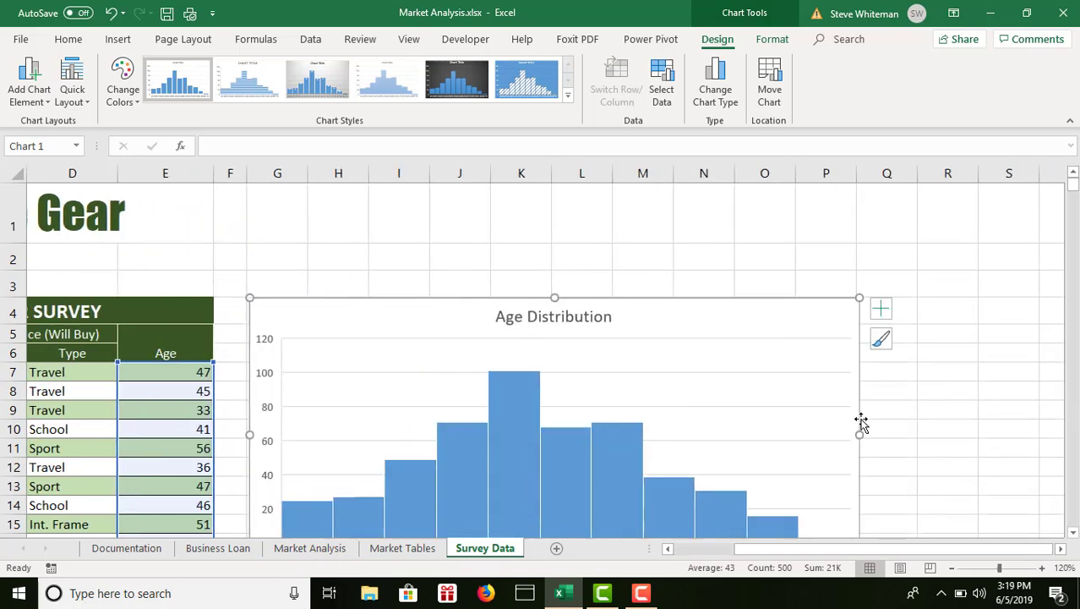
left_click_drag(859, 435, 858, 434)
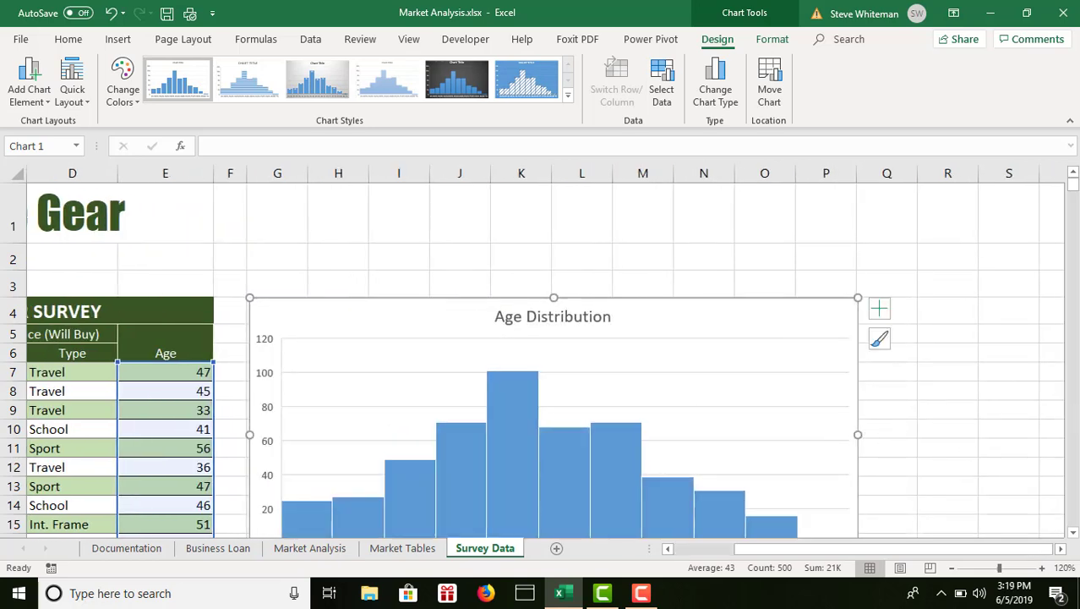
left_click(1073, 532)
left_click(1074, 532)
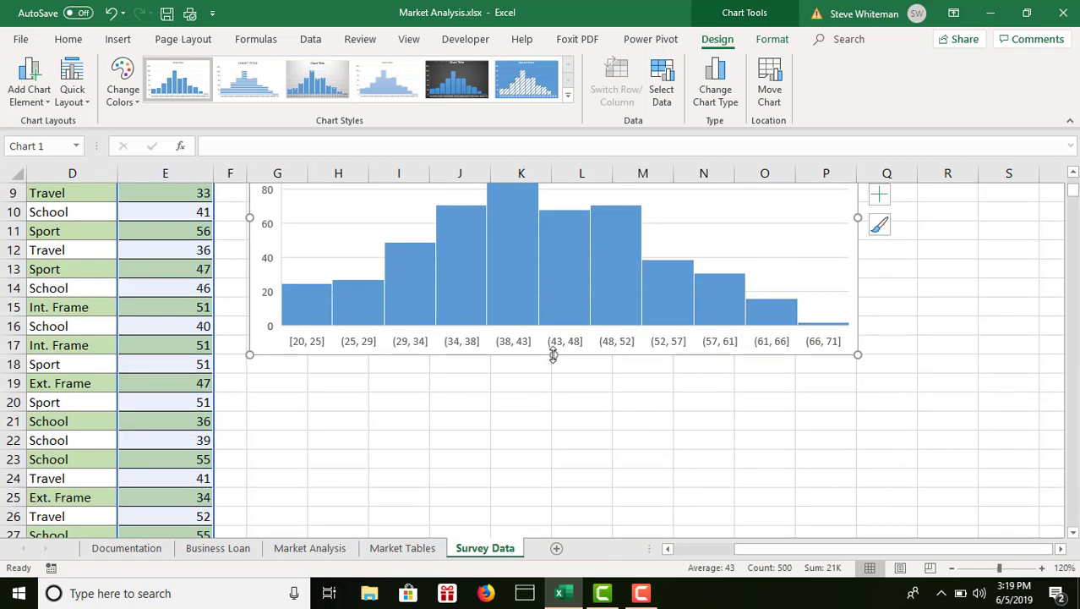
left_click_drag(552, 354, 549, 444)
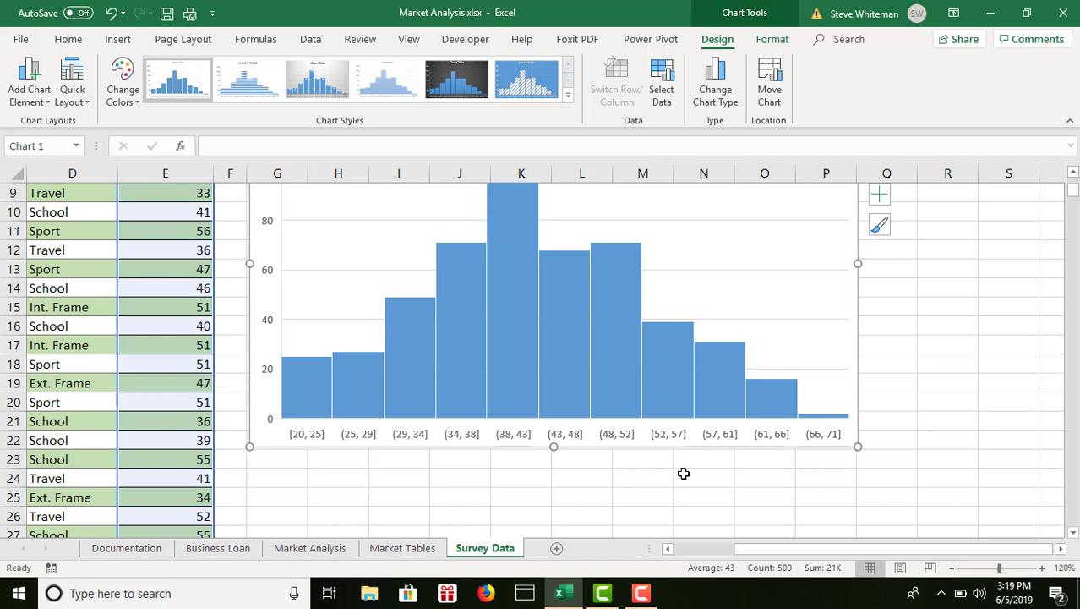
left_click(1073, 173)
left_click(1073, 172)
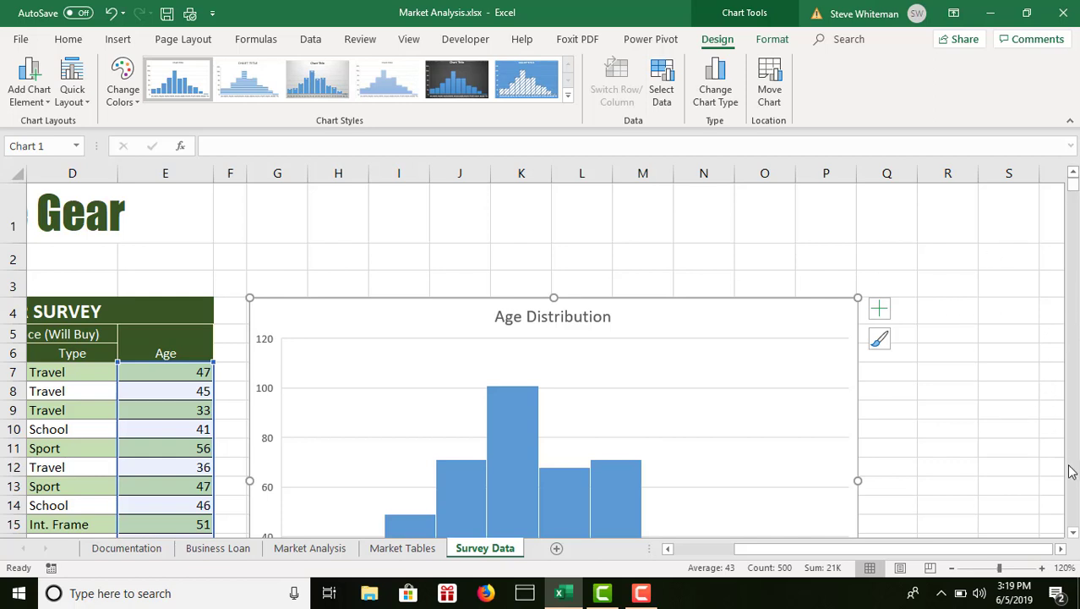
Set the bin width of the Age Distribution histogram's horizontal axis to 5, and close the formatting pane.
left_click(1072, 533)
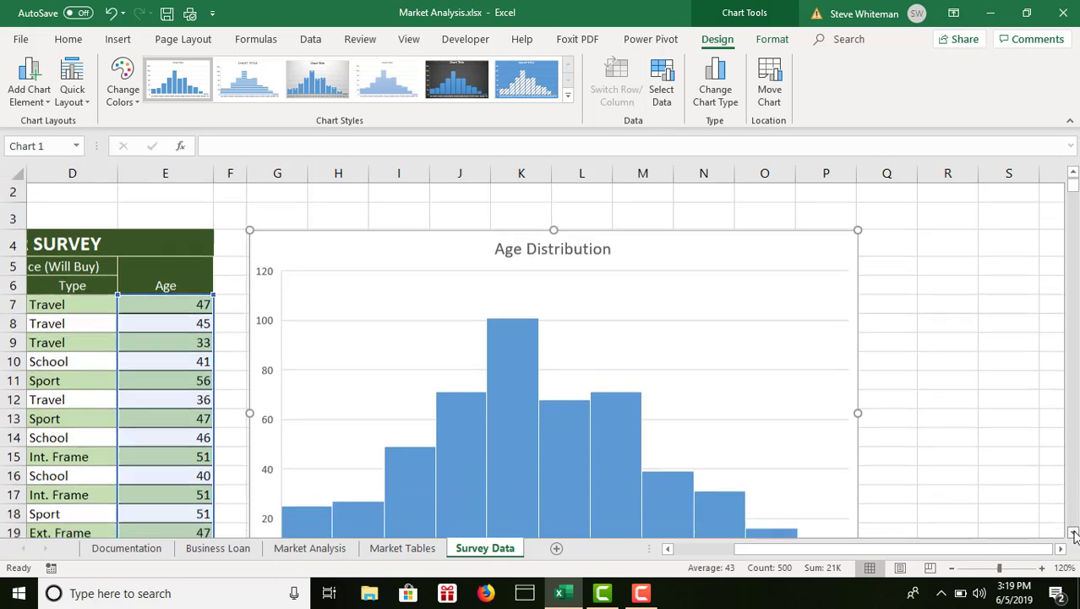
left_click(1074, 535)
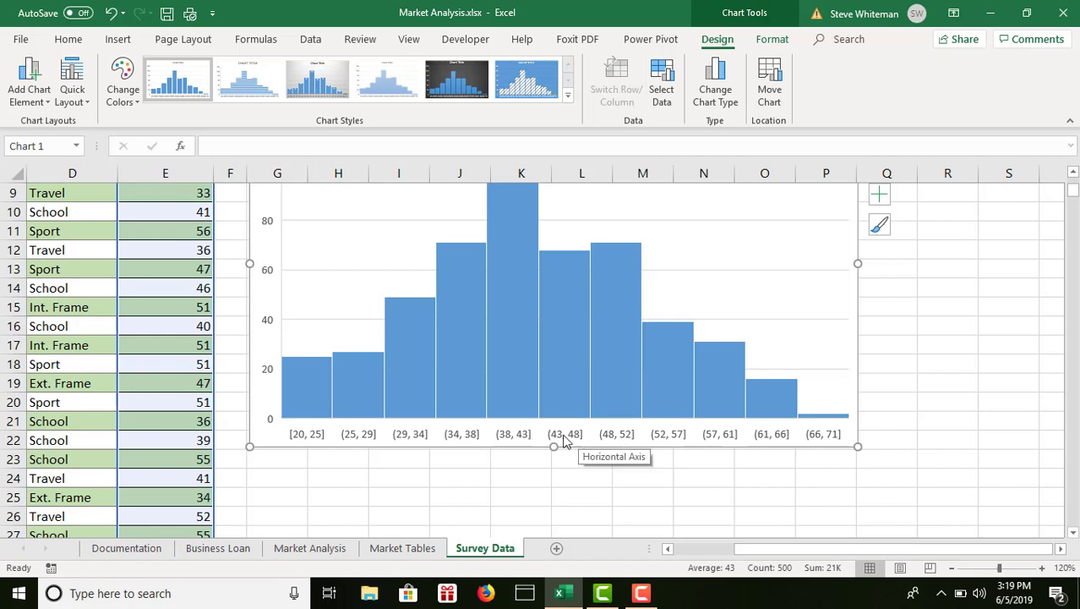
right_click(521, 440)
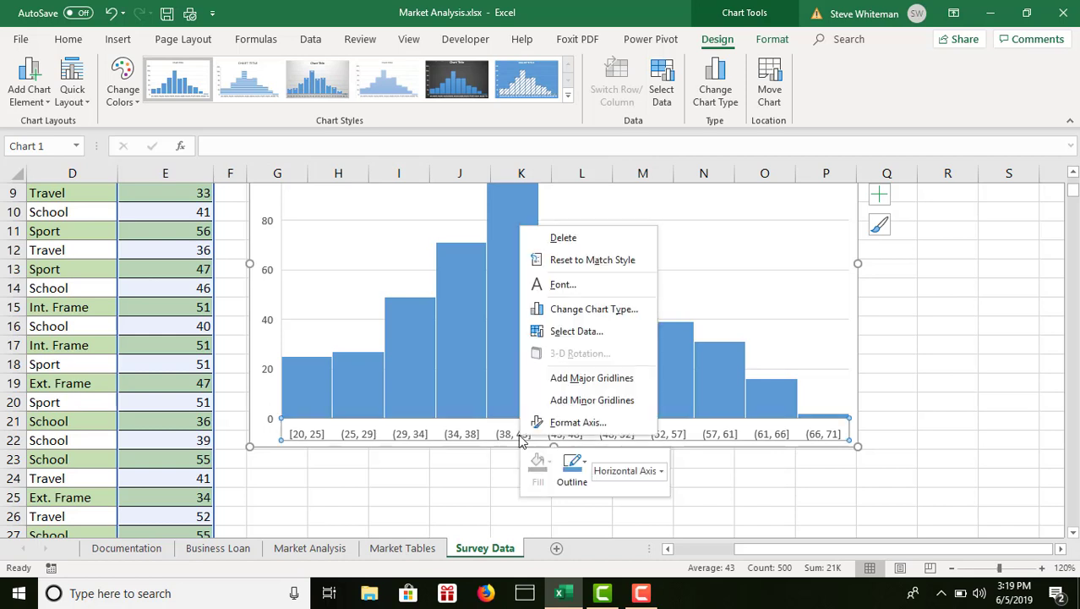
left_click(565, 427)
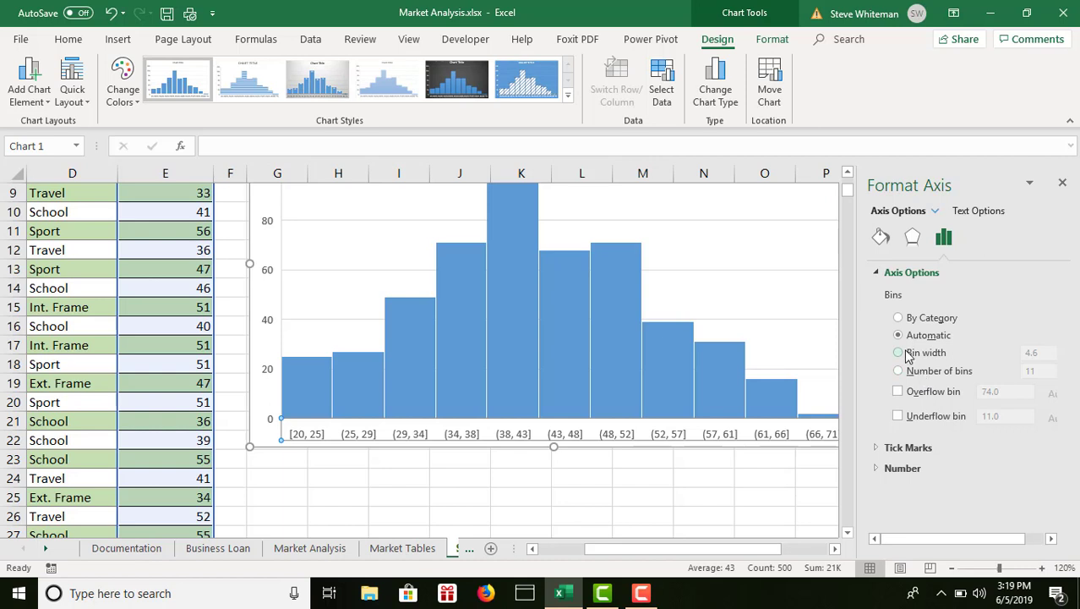
left_click(900, 353)
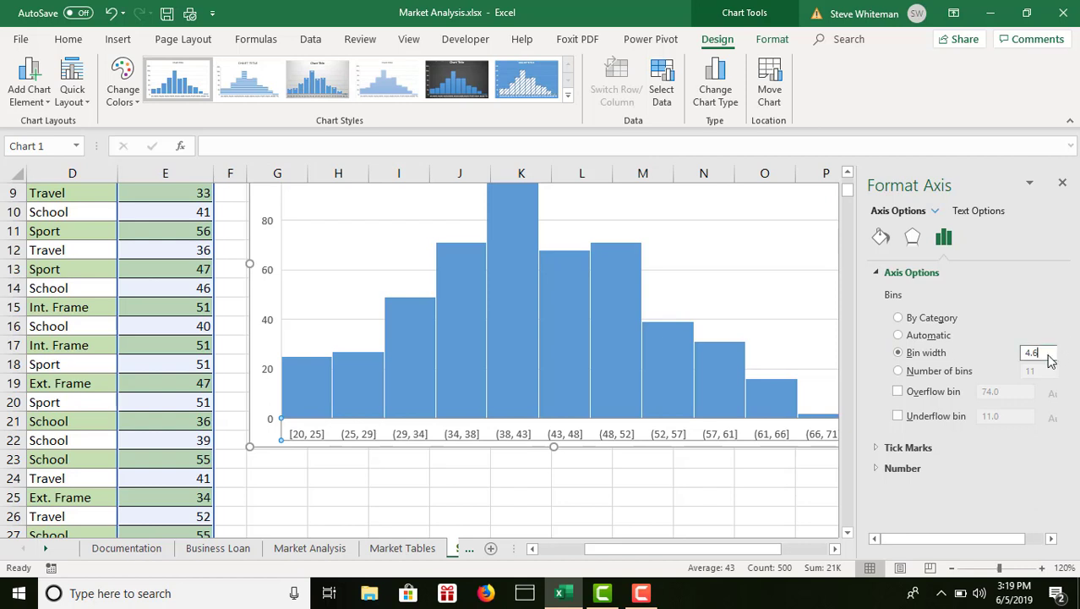
left_click_drag(1050, 353, 1012, 360)
type("5")
left_click(713, 478)
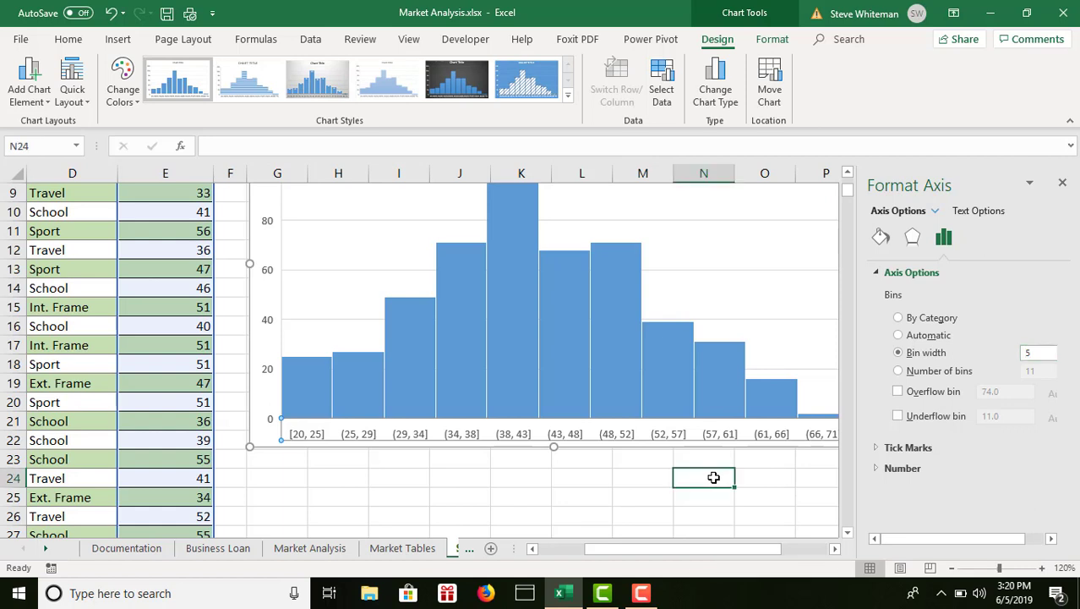
left_click(1062, 180)
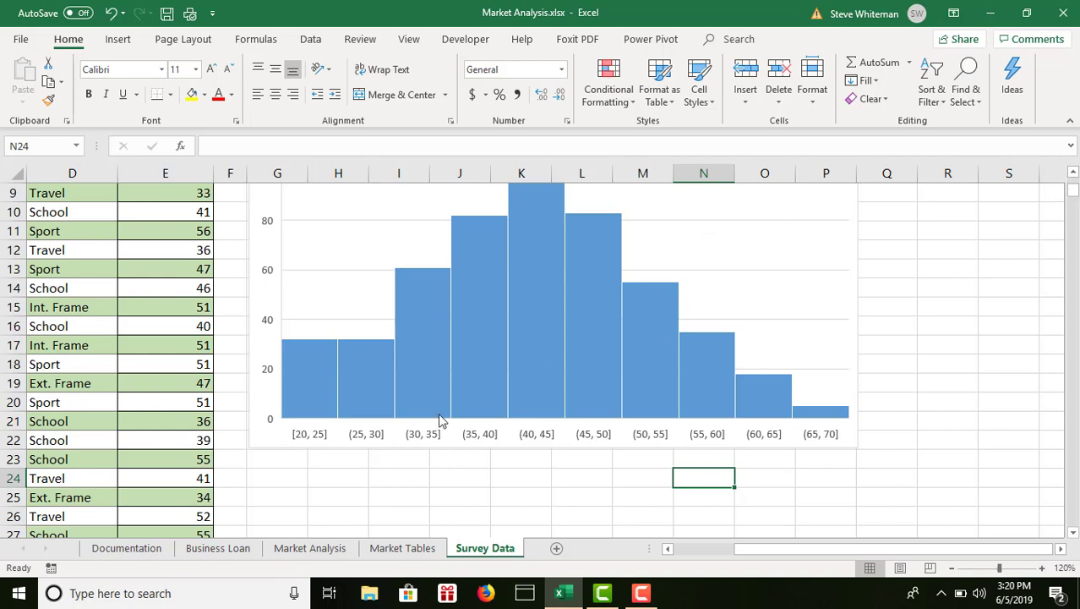
Add orange gradient fill data bars to the Market Share (2017) percentages in B5:B9 on the Market Analysis sheet.
left_click(311, 549)
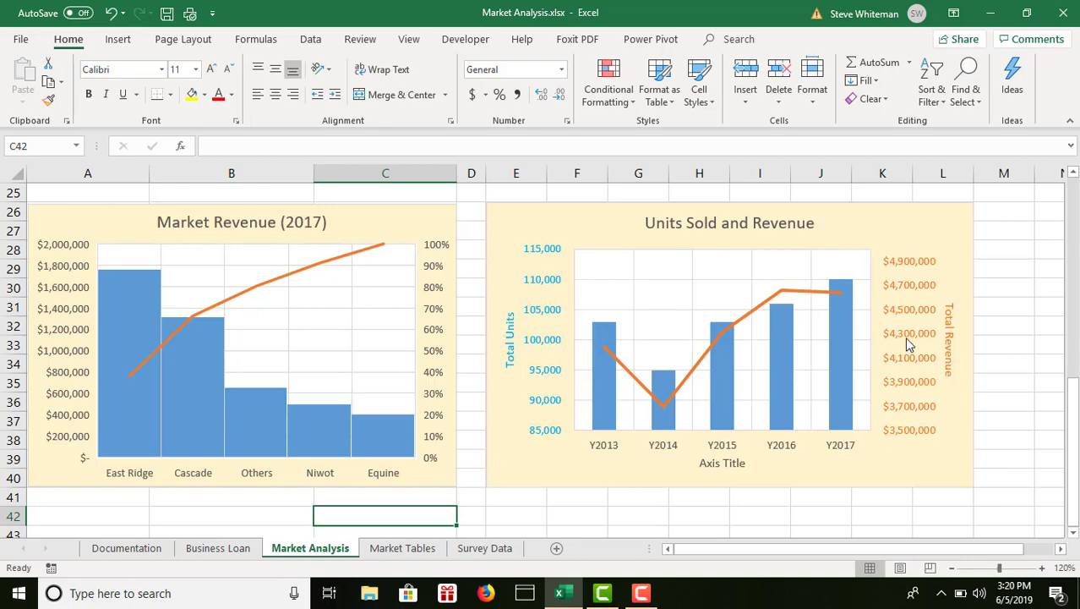
left_click(1073, 183)
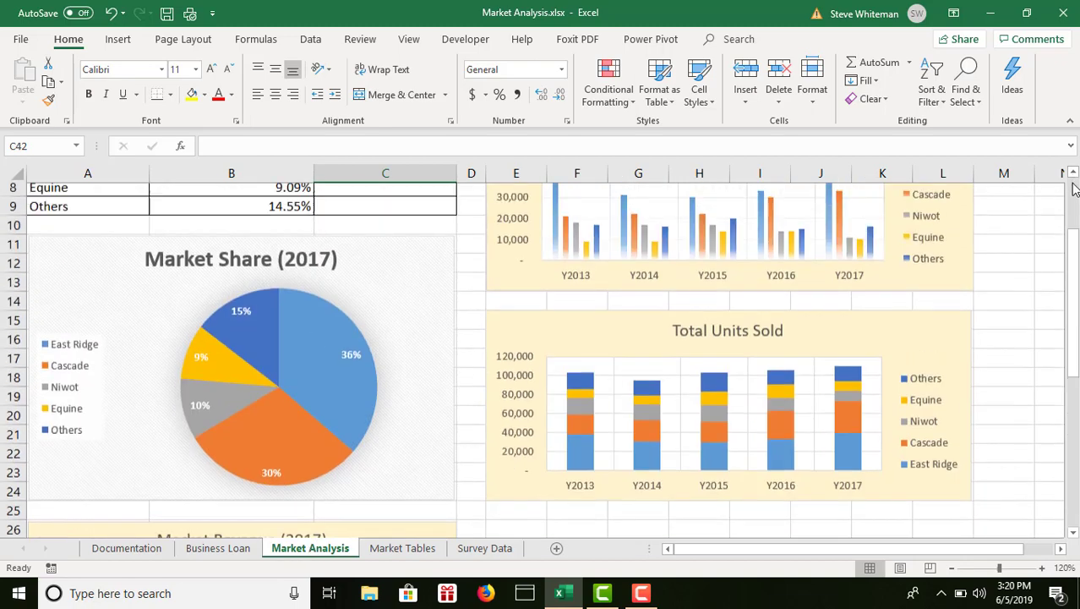
left_click(1073, 183)
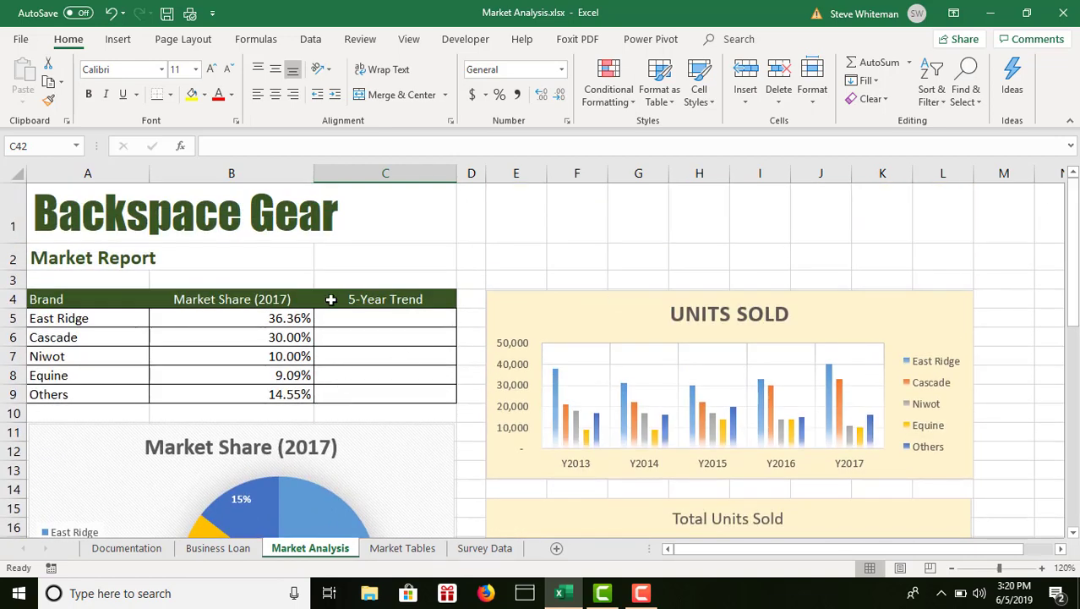
left_click_drag(258, 318, 255, 389)
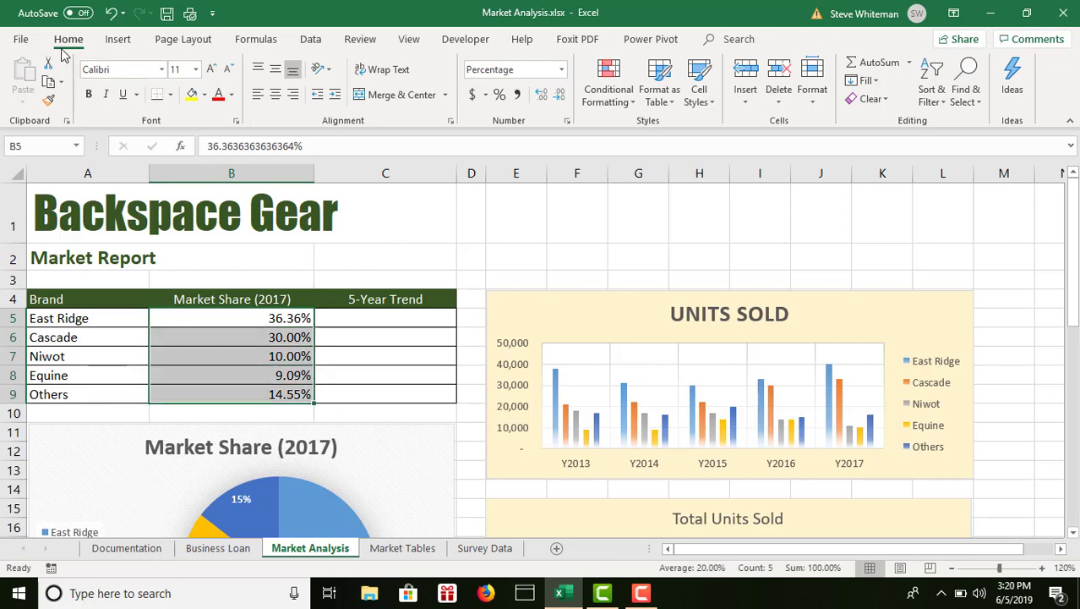
left_click(629, 105)
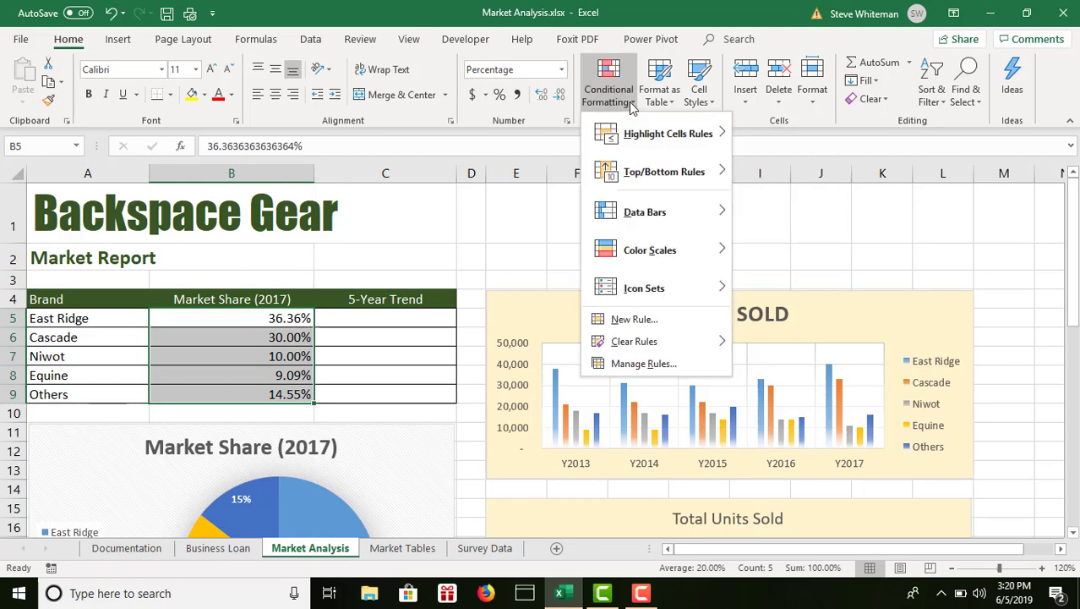
mouse_move(640, 217)
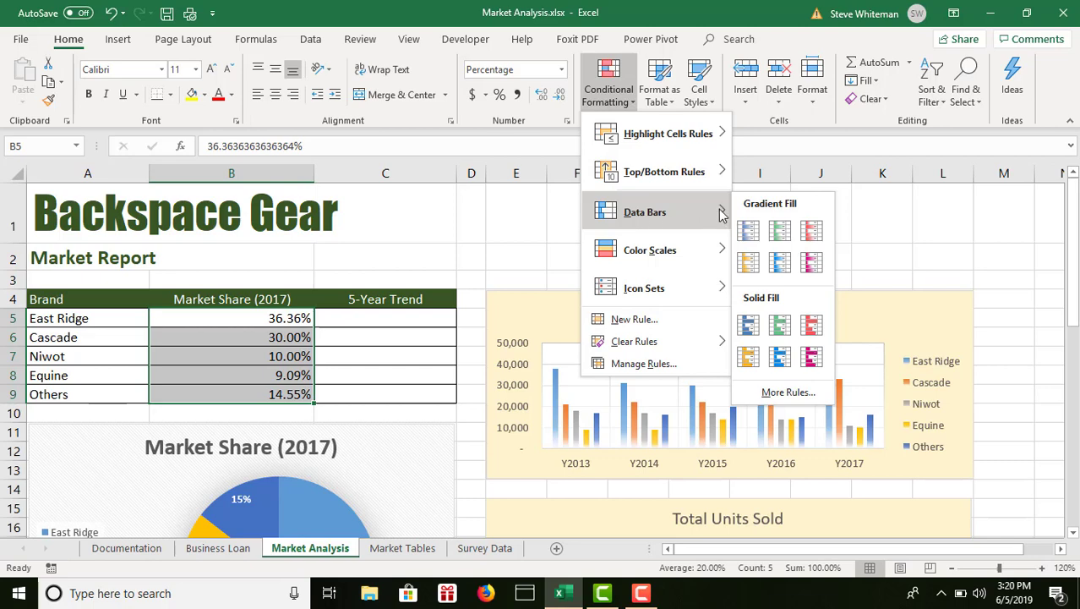
left_click(749, 261)
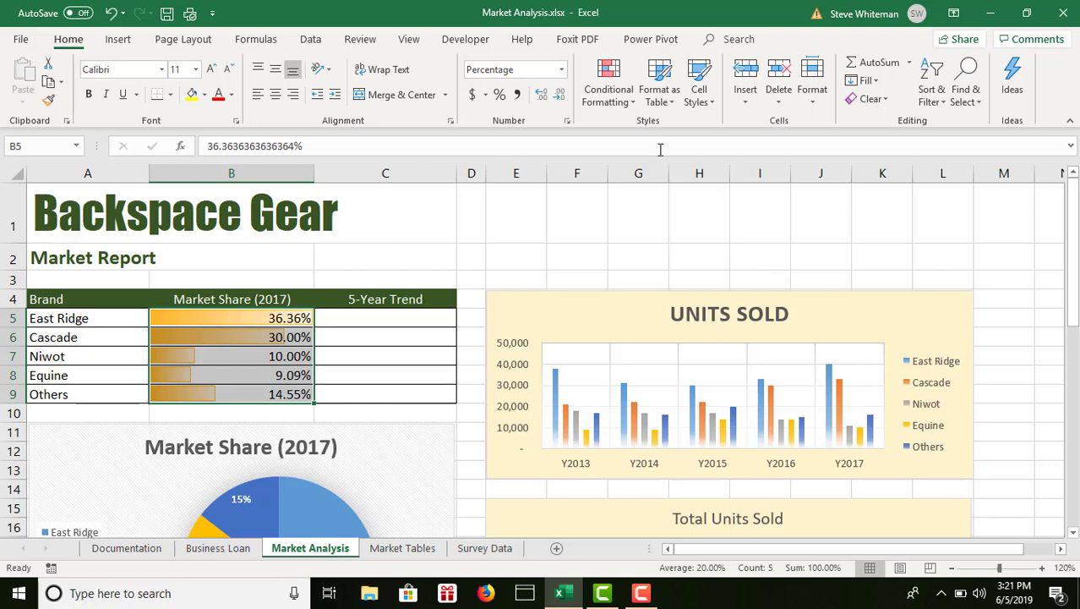
Edit the data bar rule for B5:B9 so its maximum is of type Number with the value 0.6, then deselect the range.
left_click(635, 105)
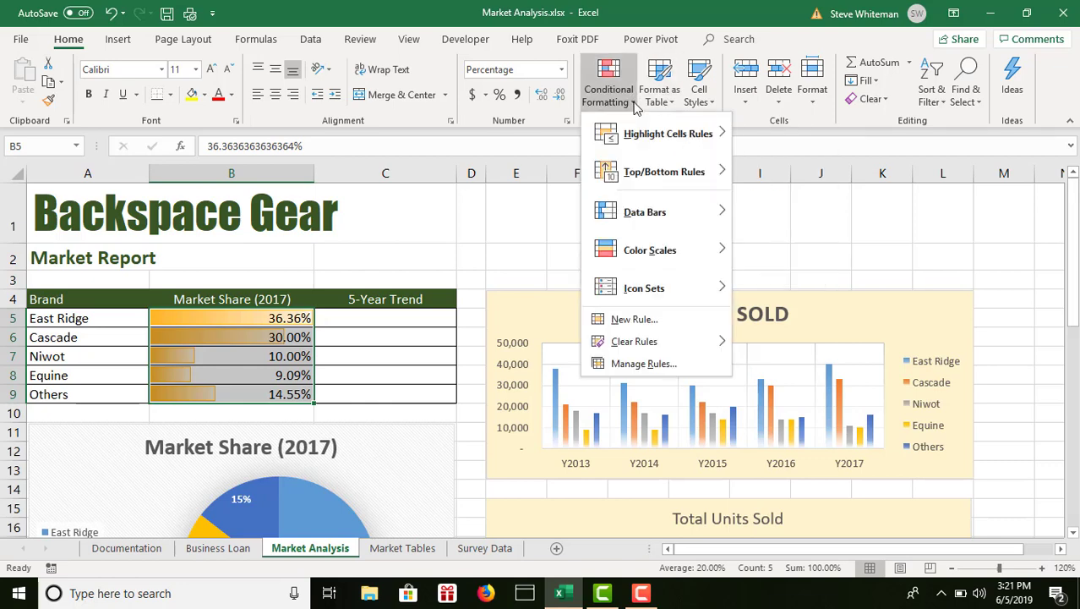
left_click(644, 364)
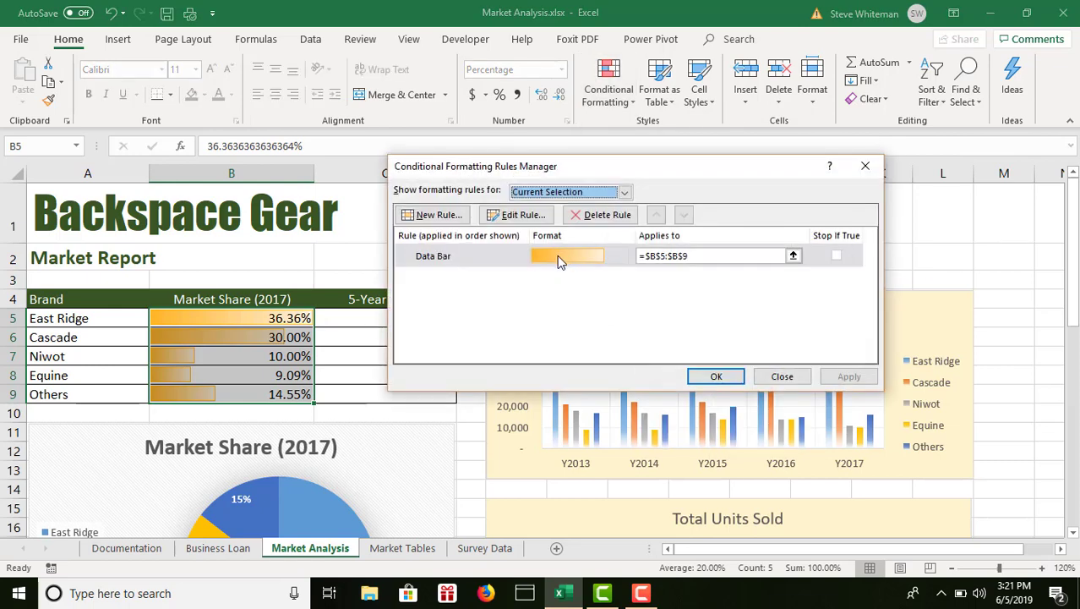
left_click(520, 217)
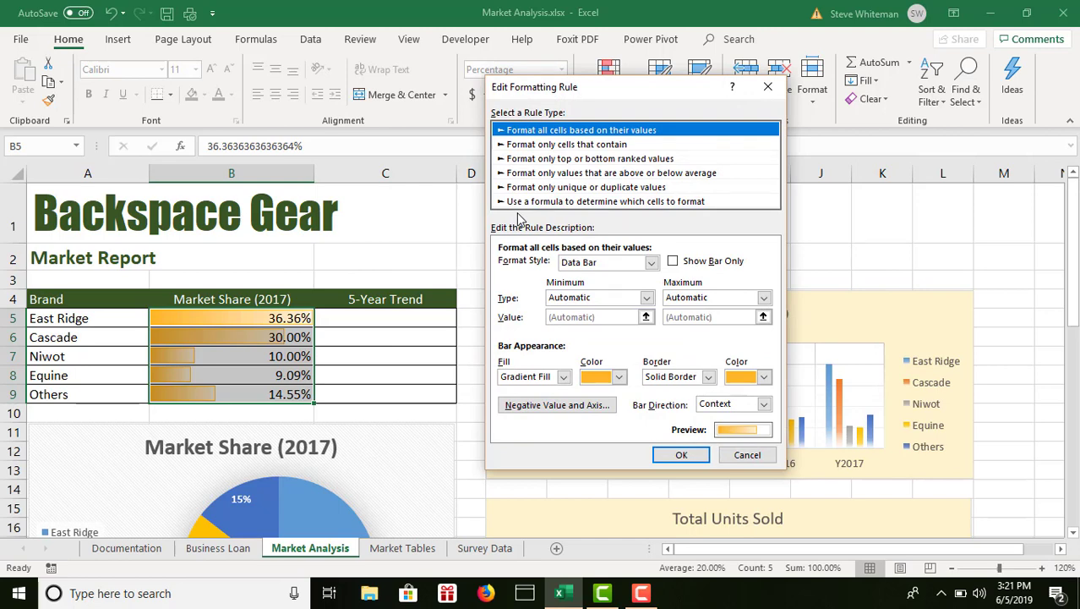
left_click(763, 298)
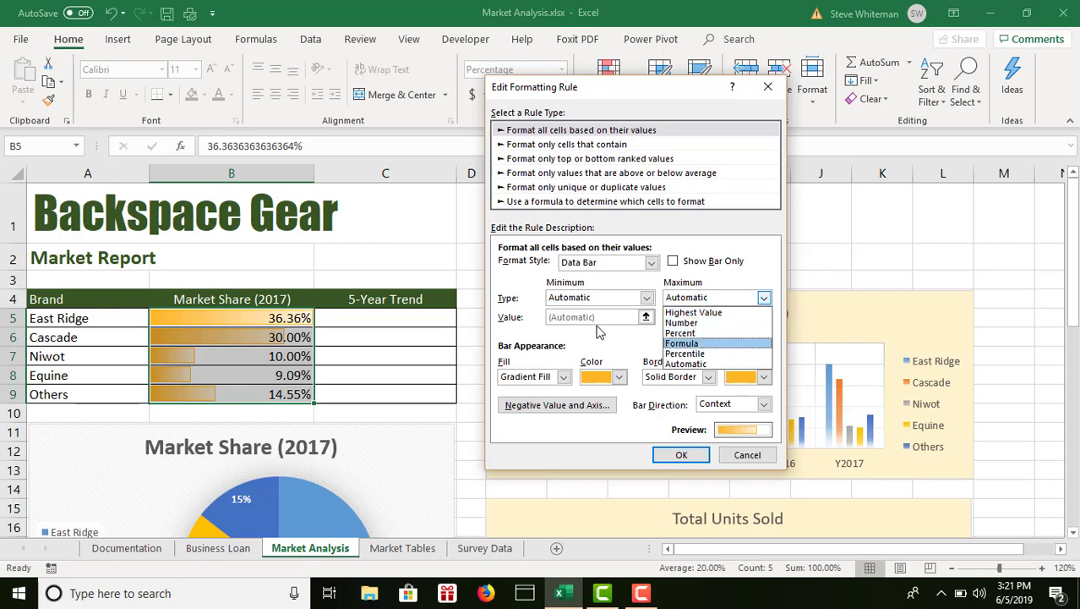
left_click(691, 322)
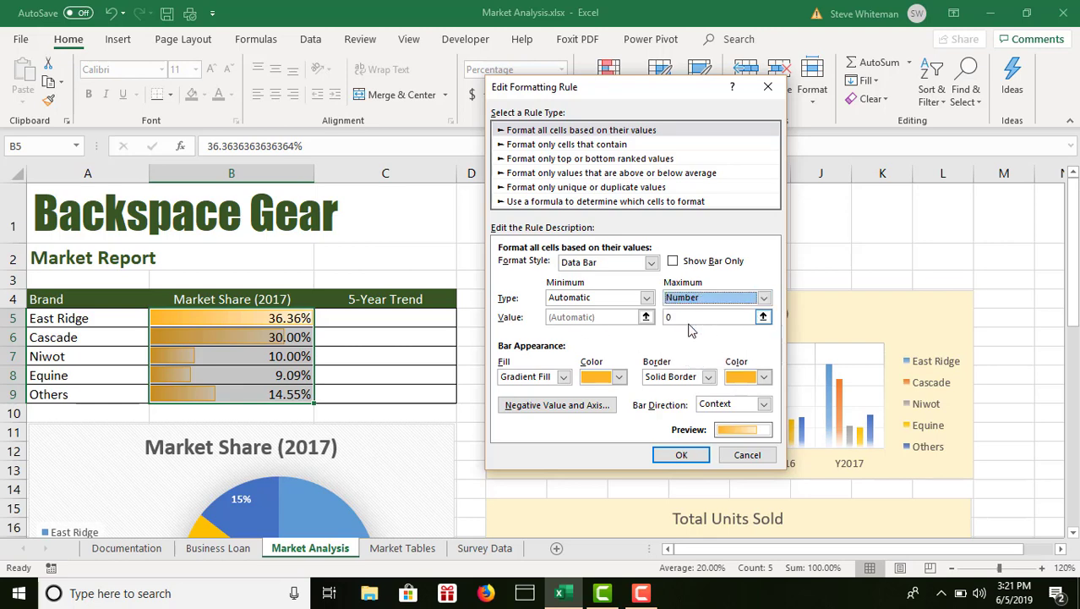
left_click(689, 317)
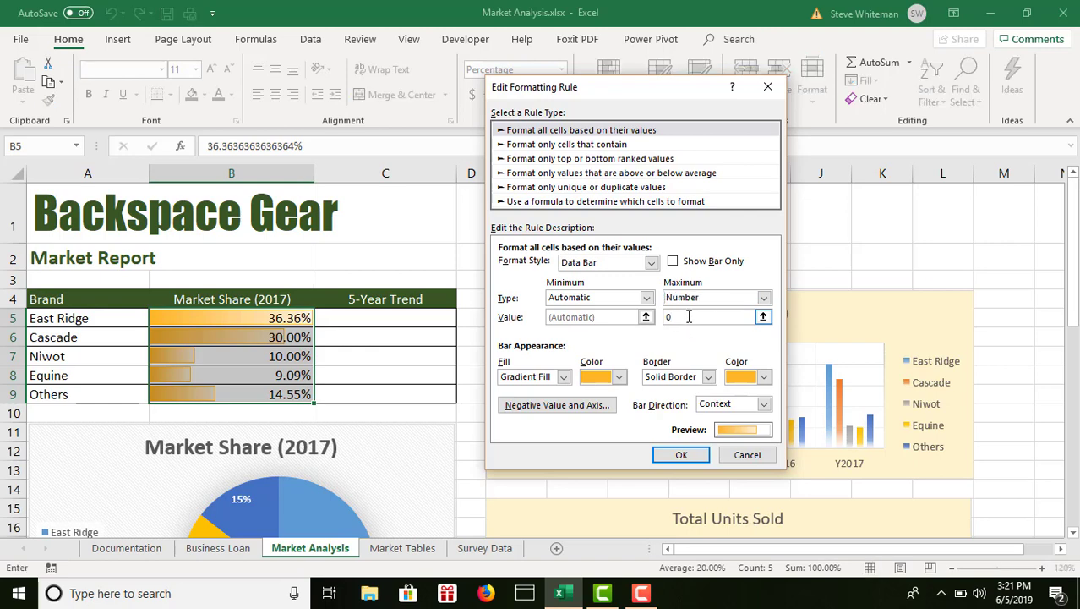
type(".6")
left_click(684, 455)
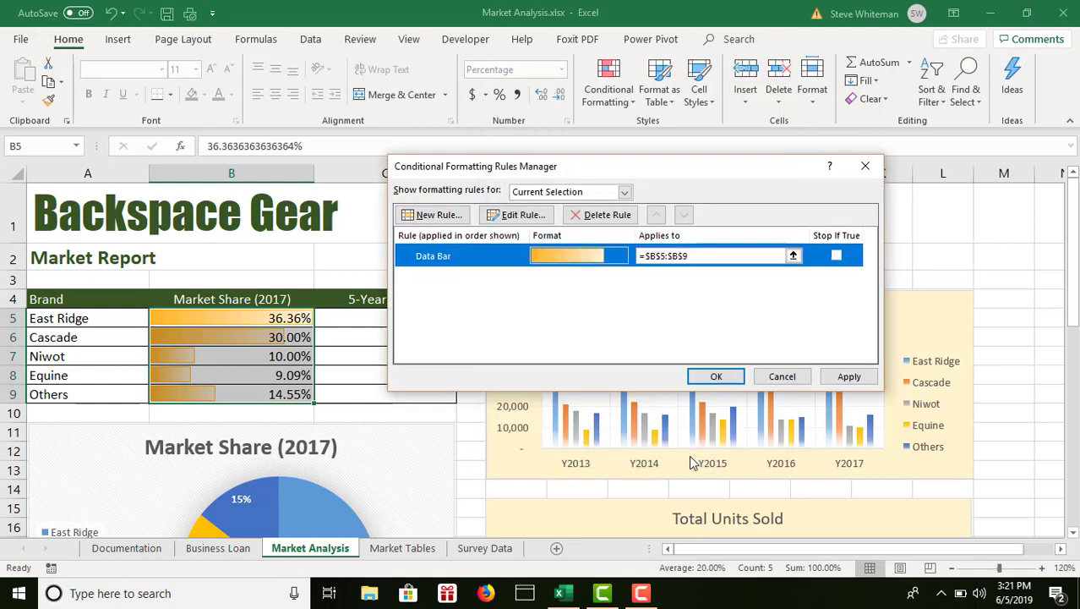
left_click(716, 376)
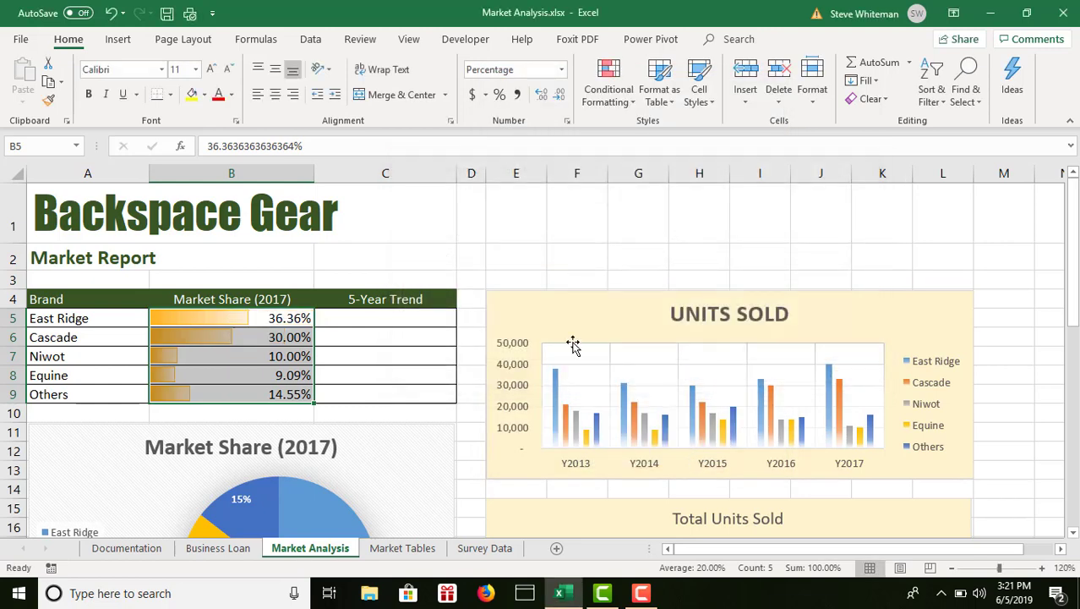
left_click(481, 259)
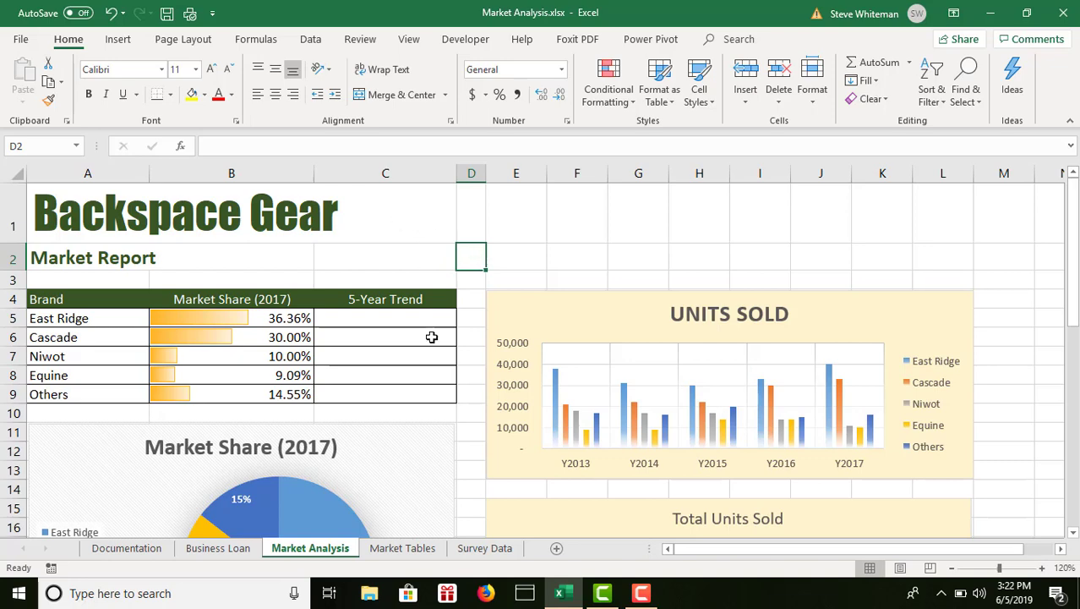
Insert line sparklines in the 5-Year Trend cells C5:C9 on Market Analysis, using B15:F19 on the Market Tables sheet as the data range.
left_click_drag(415, 316, 420, 385)
left_click_drag(408, 317, 408, 388)
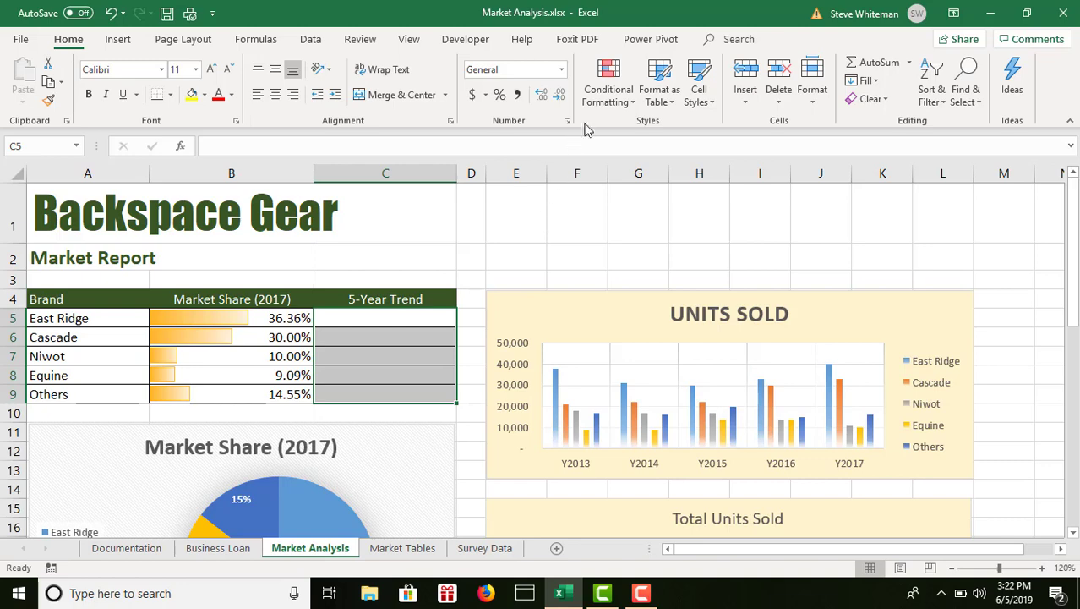
left_click(119, 39)
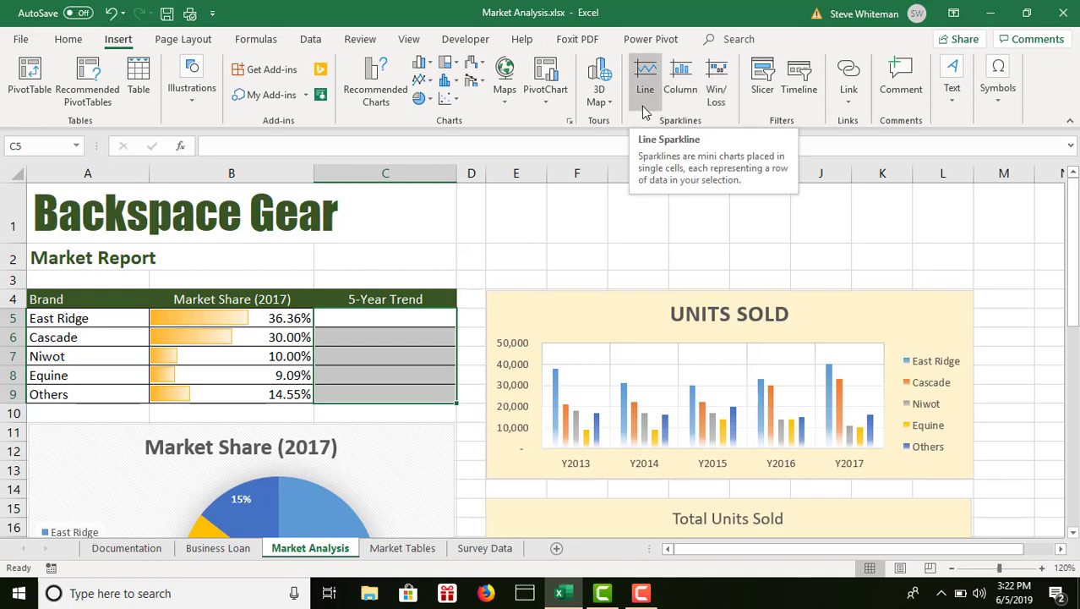
left_click(643, 76)
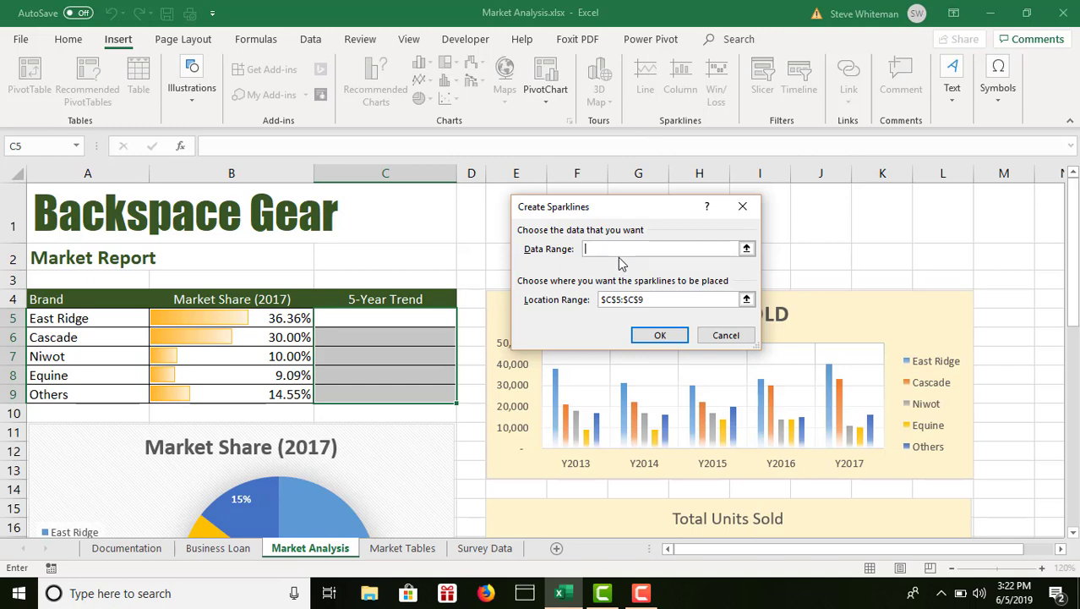
scroll(1074, 539, "down", 5)
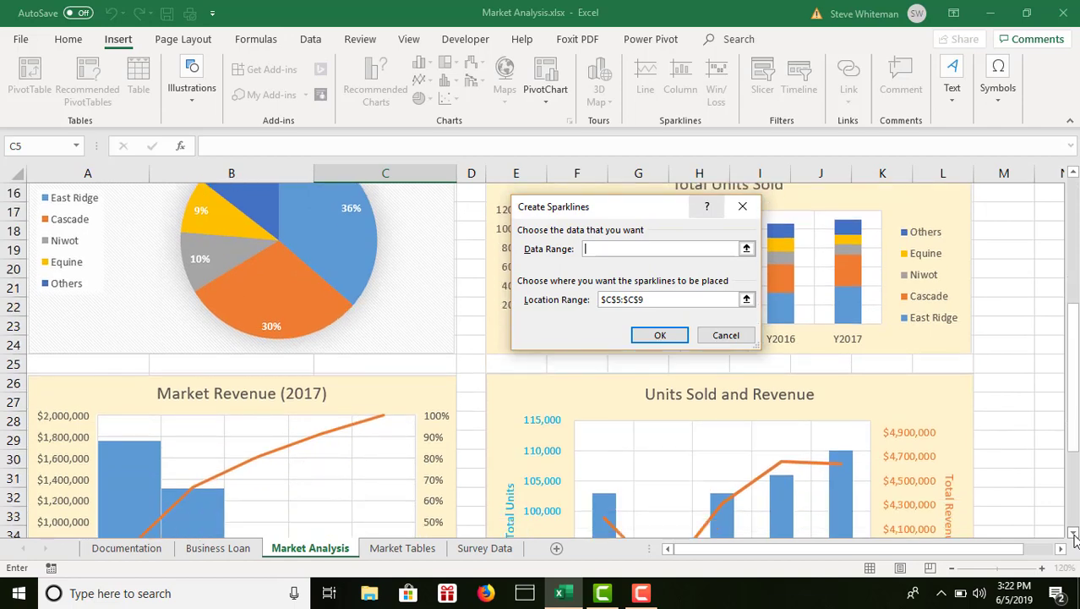
left_click(1073, 174)
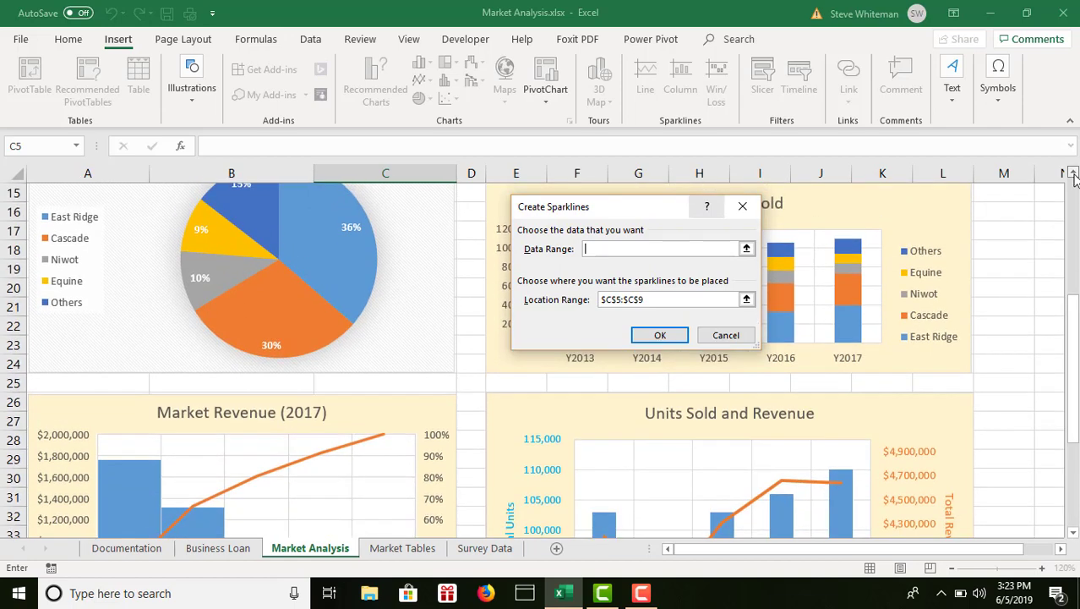
left_click(1074, 174)
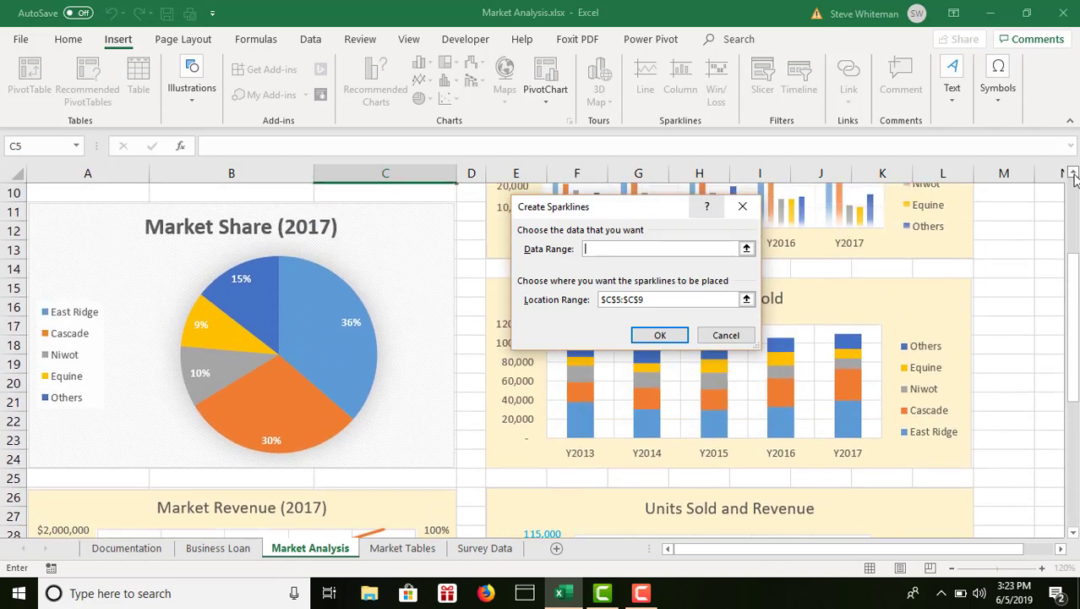
left_click(1074, 174)
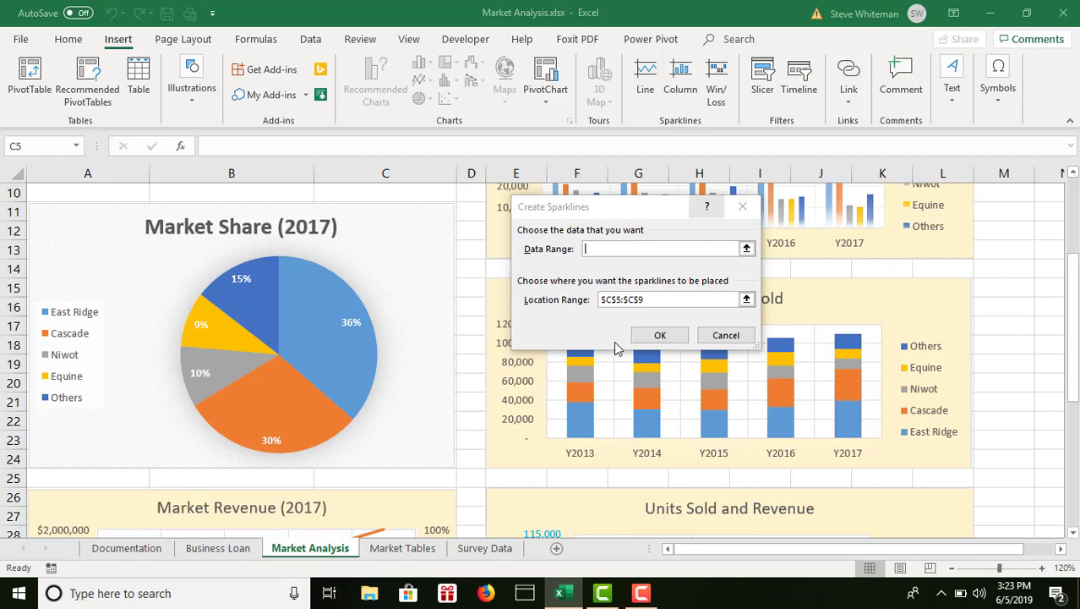
left_click(621, 249)
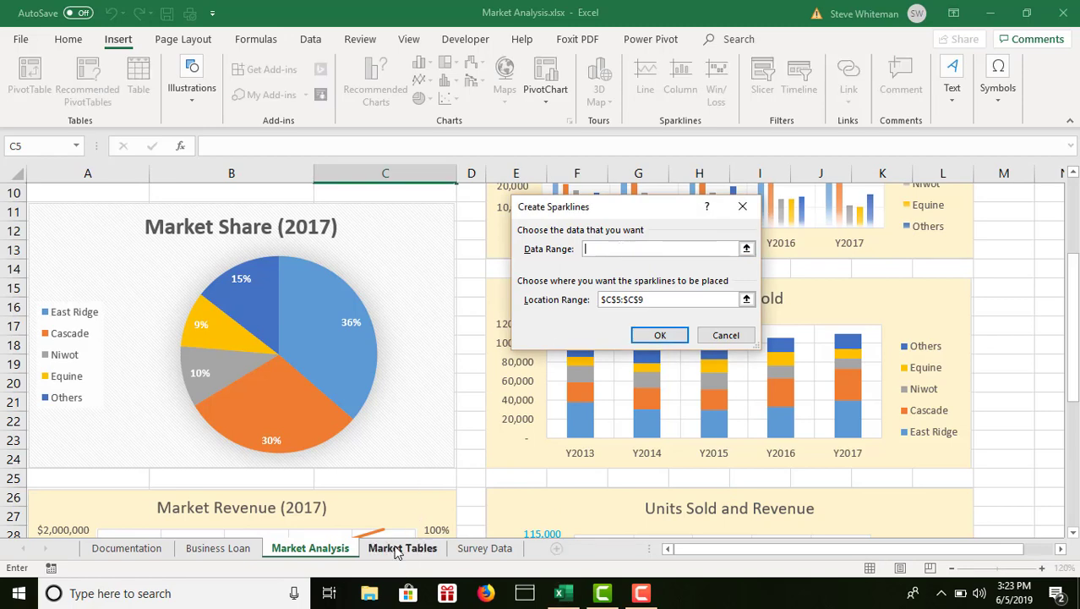
left_click(398, 549)
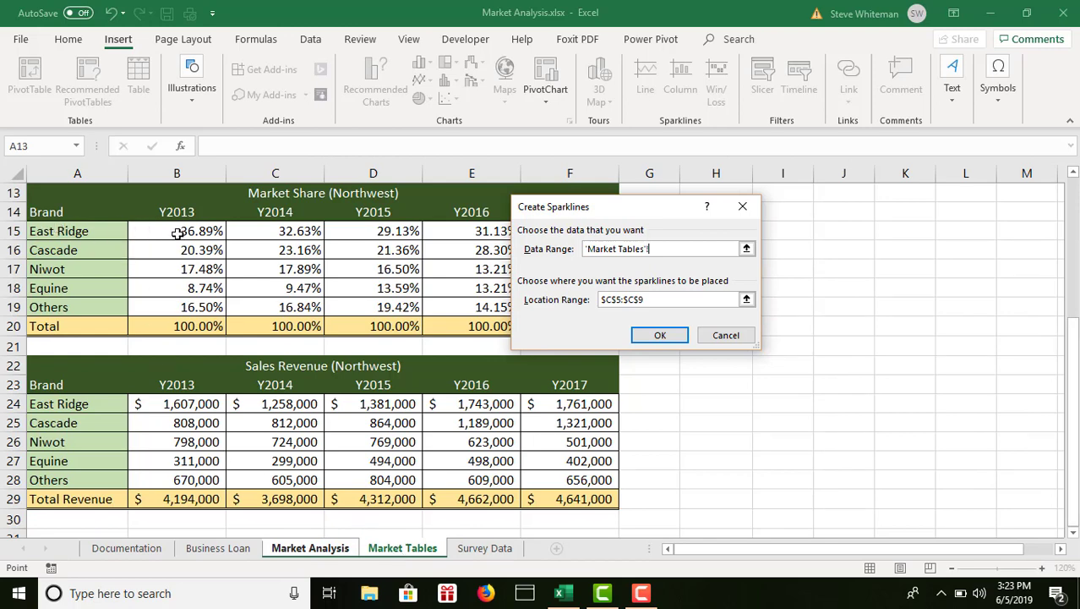
left_click_drag(178, 233, 560, 303)
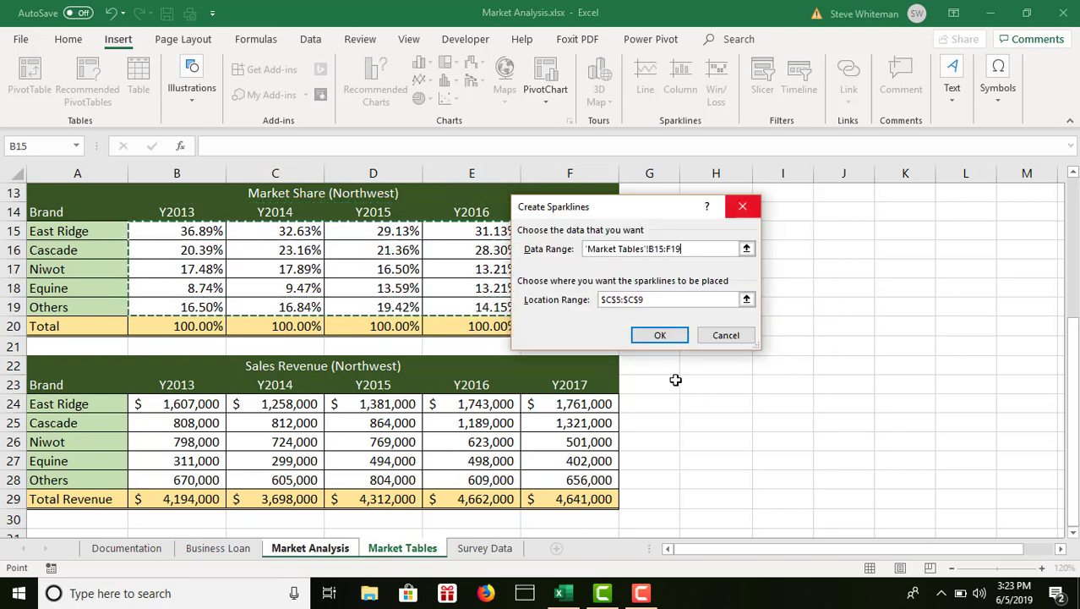
left_click(659, 336)
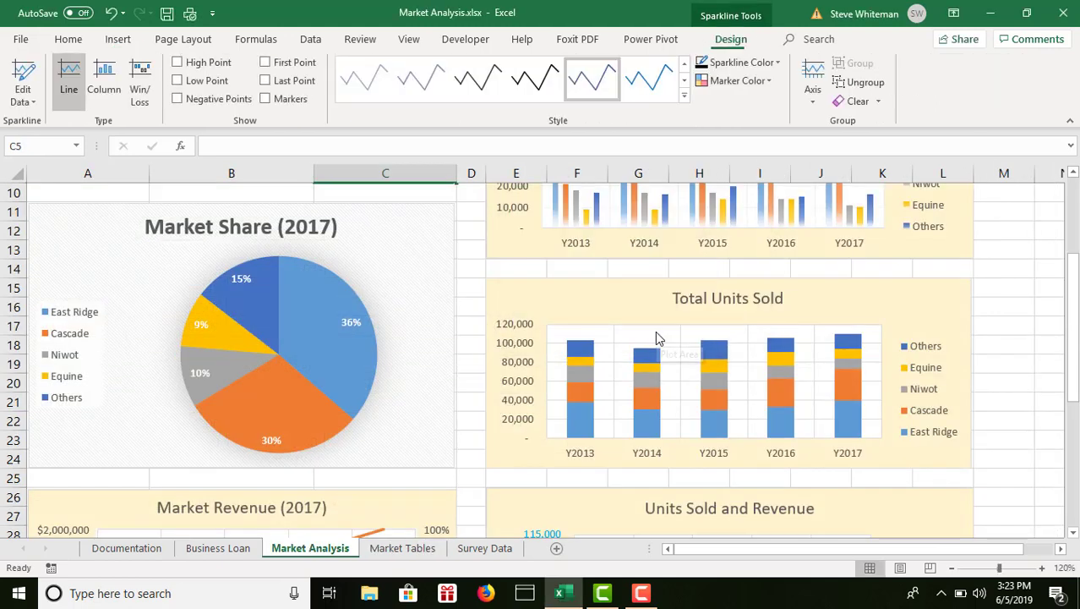
Save the Market Analysis workbook and close it.
left_click(1073, 173)
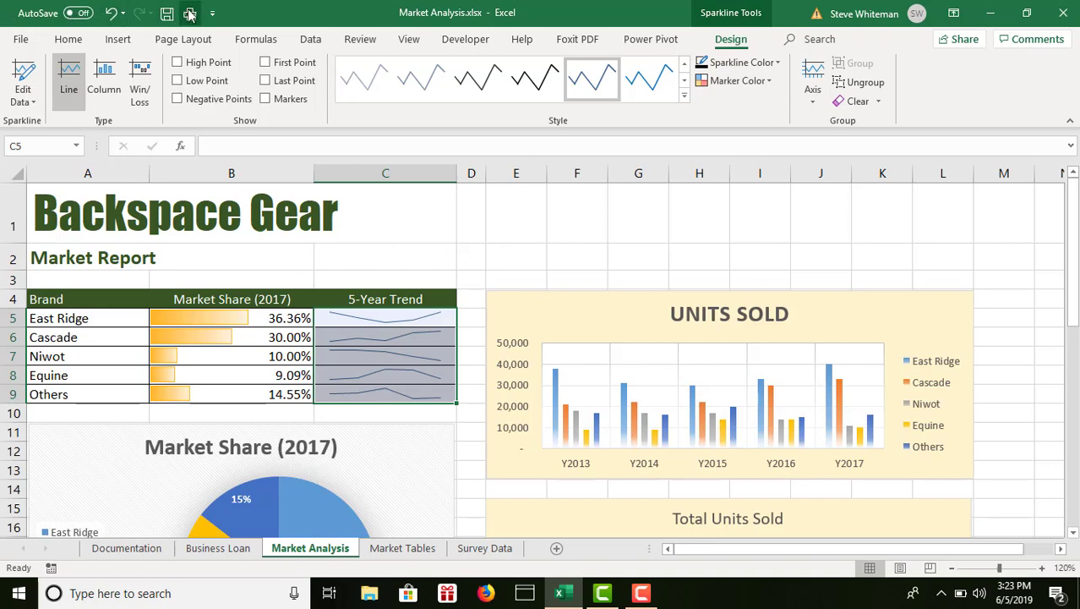
left_click(167, 14)
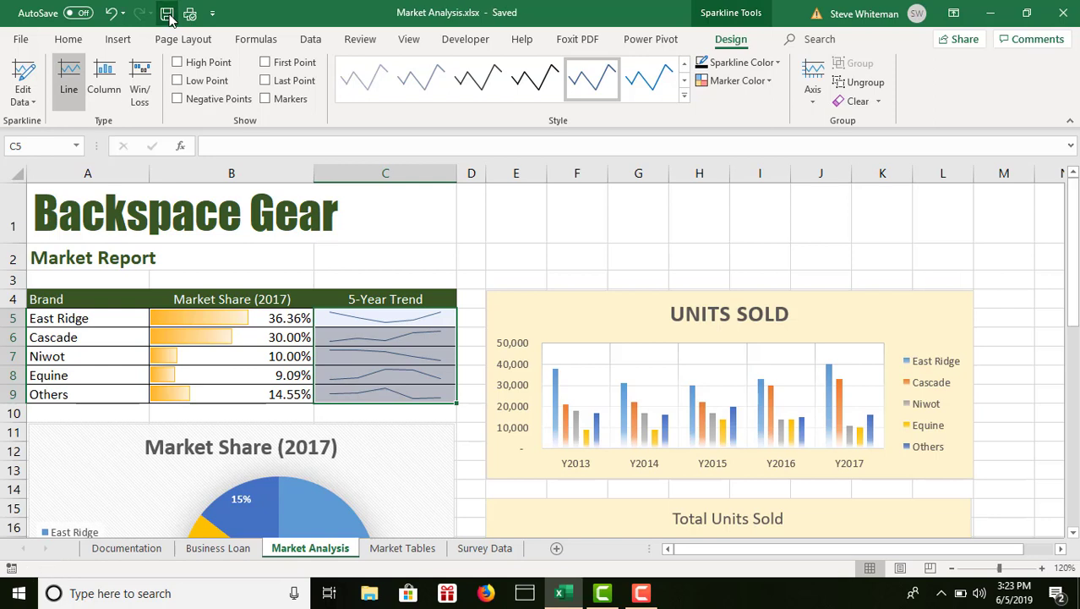
left_click(1063, 12)
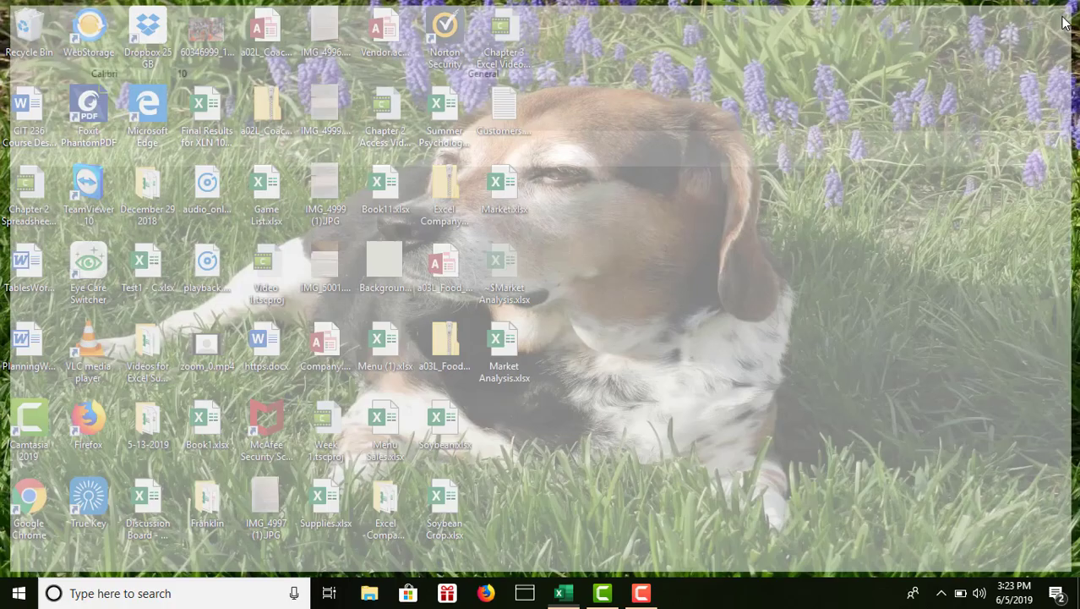